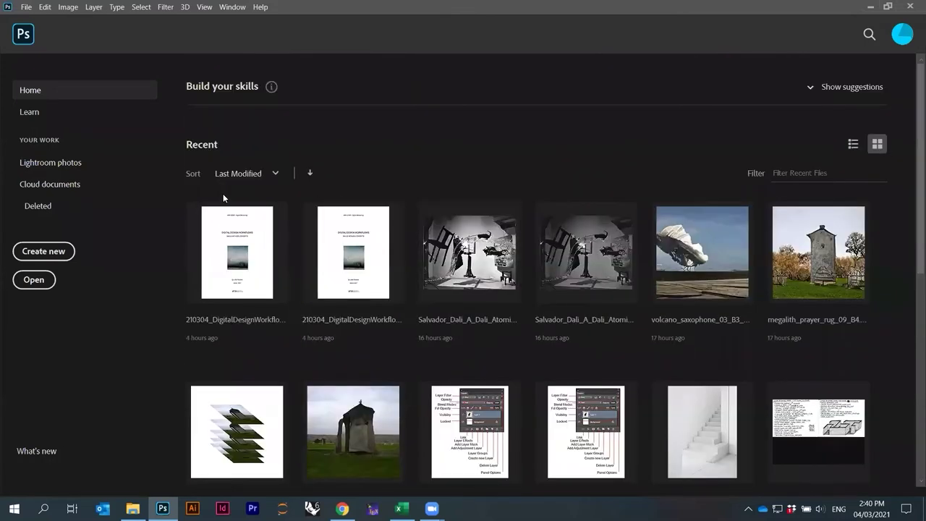
- Create a new portrait document from the A4 print preset, 210 x 297 mm at 300 pixels per inch
{"action": "left_click", "coordinate": [25, 9]}
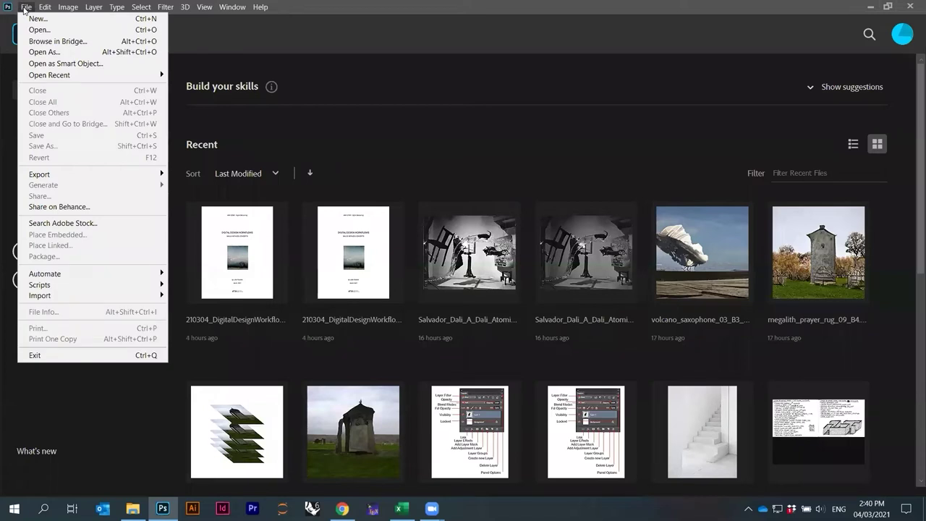
{"action": "left_click", "coordinate": [26, 9]}
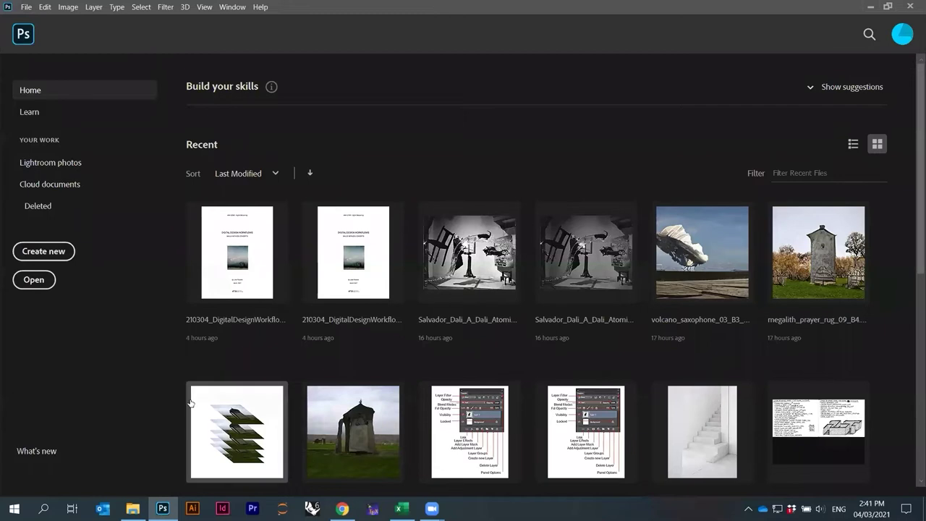
{"action": "left_click", "coordinate": [26, 10]}
{"action": "left_click", "coordinate": [34, 19]}
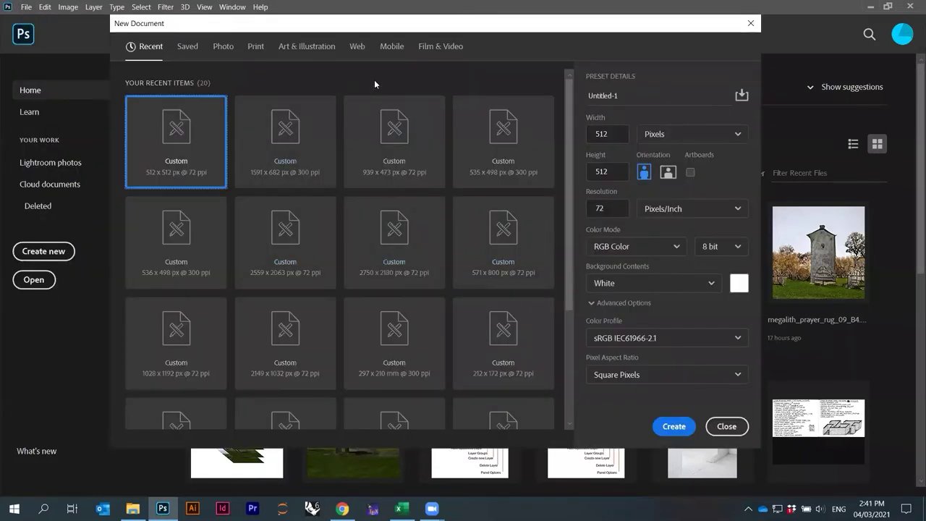
{"action": "left_click", "coordinate": [256, 45]}
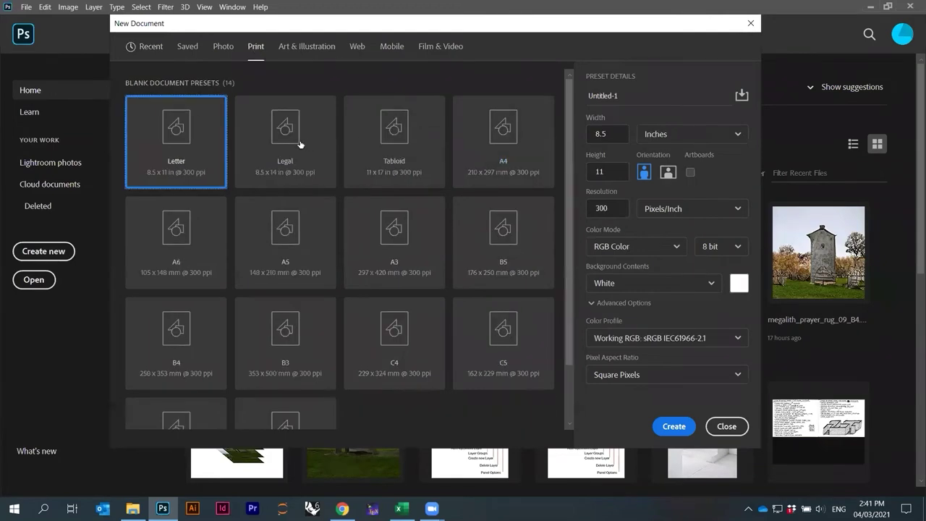
{"action": "left_click", "coordinate": [521, 140]}
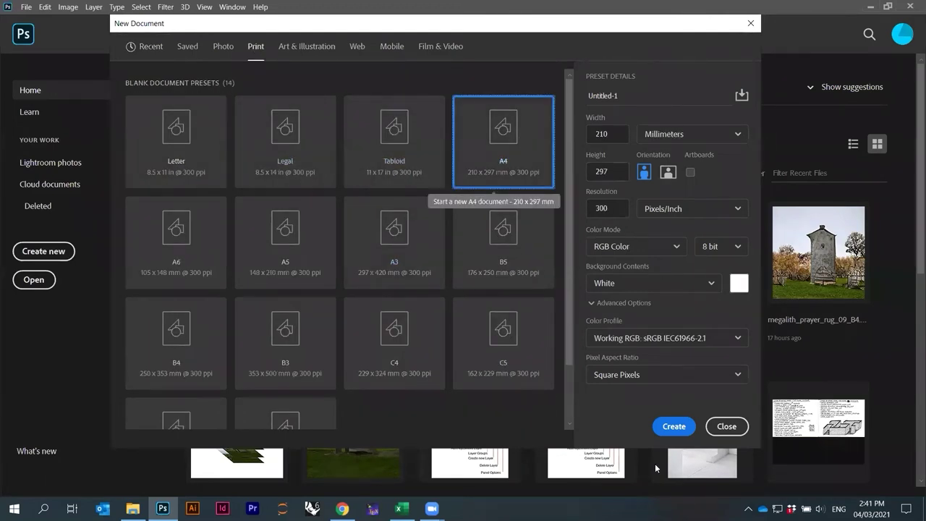
{"action": "left_click", "coordinate": [674, 427]}
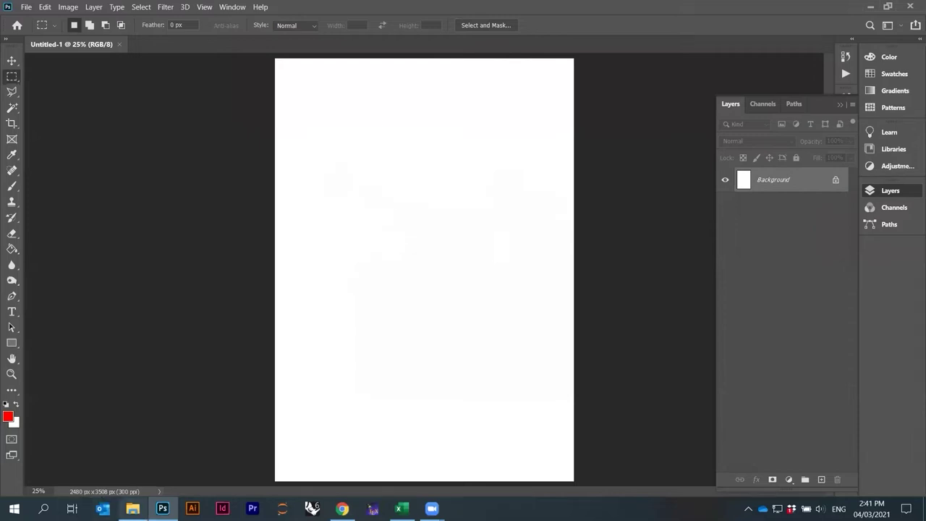
- Switch to File Explorer and open 53_THINK_1008.jpg from TUTORIALS, Session 01, 02_SurfaceRecoloring as a separate document in Photoshop
{"action": "mouse_move", "coordinate": [132, 509]}
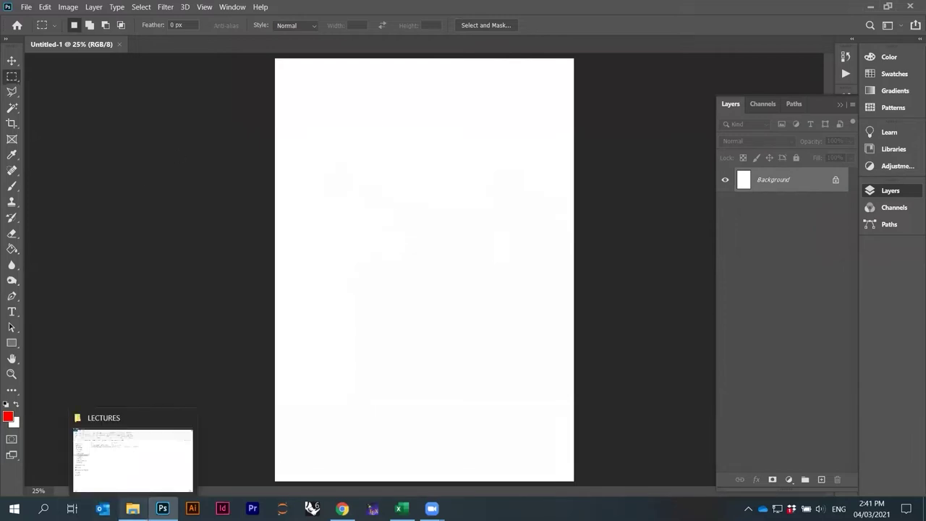
{"action": "left_click", "coordinate": [132, 456]}
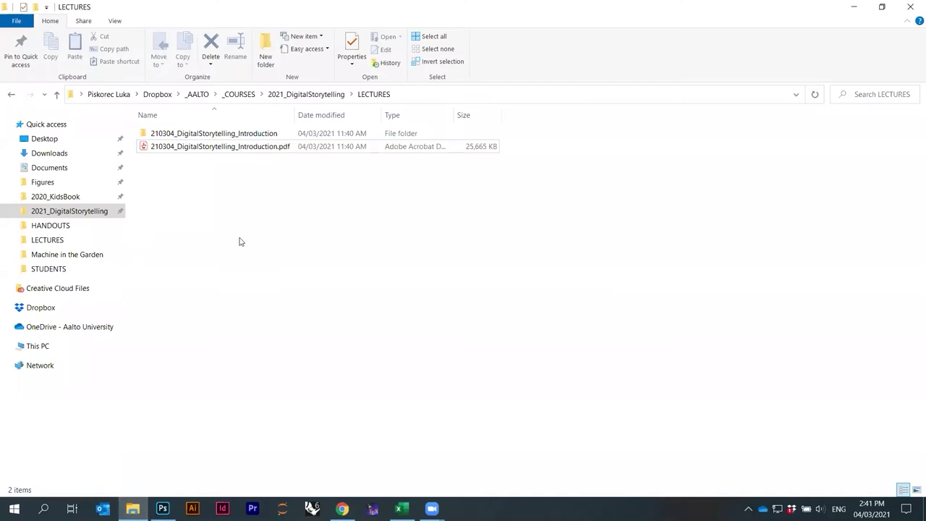
{"action": "left_click", "coordinate": [318, 95]}
{"action": "double_click", "coordinate": [199, 187]}
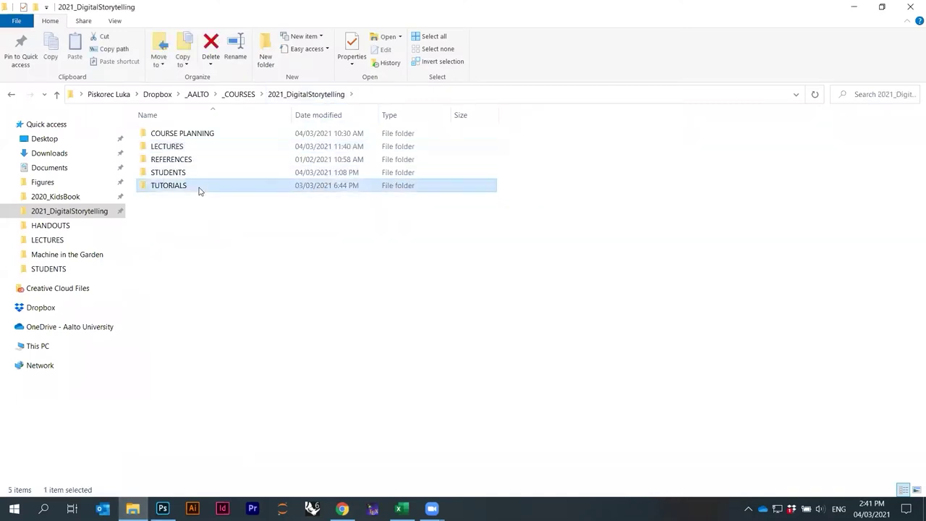
{"action": "double_click", "coordinate": [186, 133]}
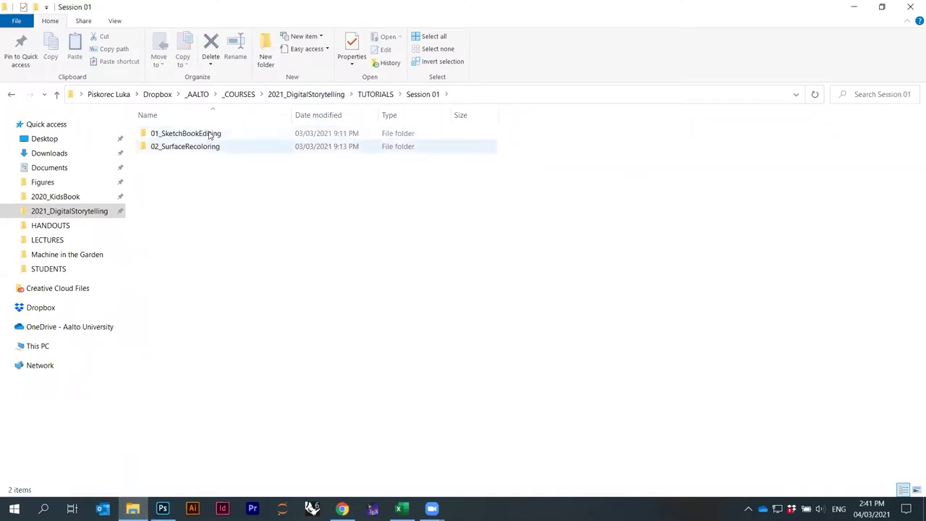
{"action": "double_click", "coordinate": [207, 148]}
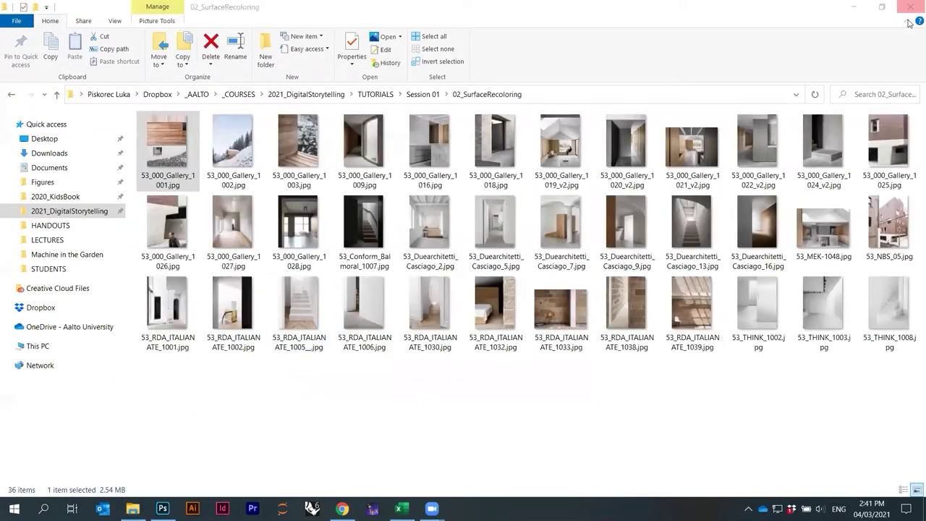
{"action": "left_click", "coordinate": [897, 308]}
{"action": "left_click_drag", "start_coordinate": [891, 311], "coordinate": [149, 48]}
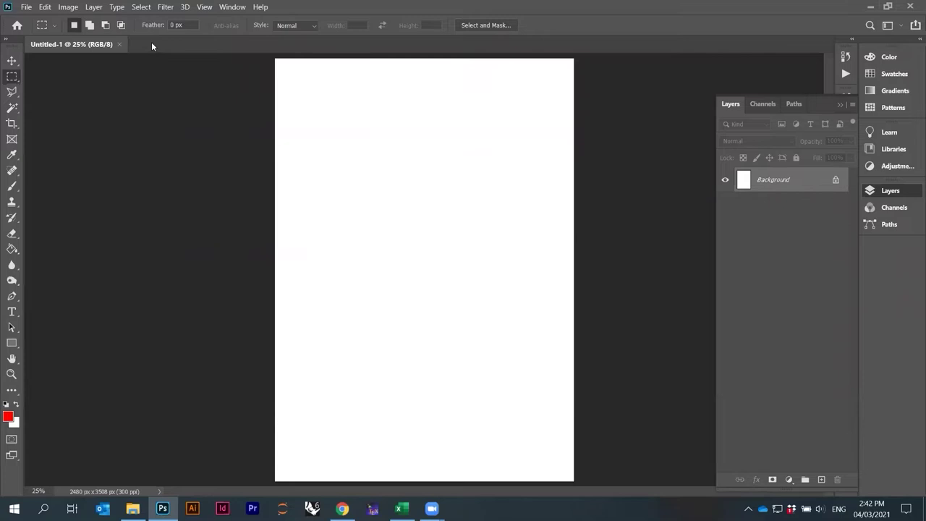
{"action": "left_click", "coordinate": [26, 8]}
{"action": "left_click", "coordinate": [32, 28]}
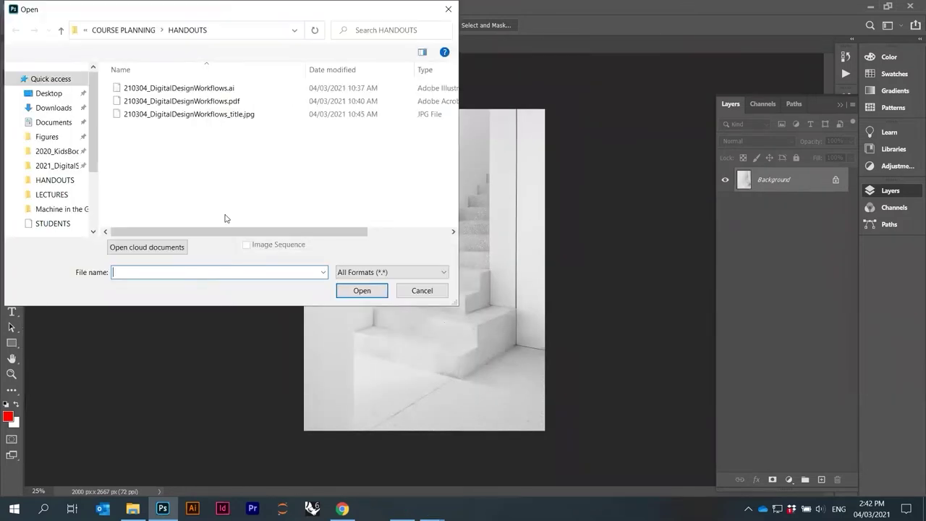
{"action": "left_click", "coordinate": [422, 290]}
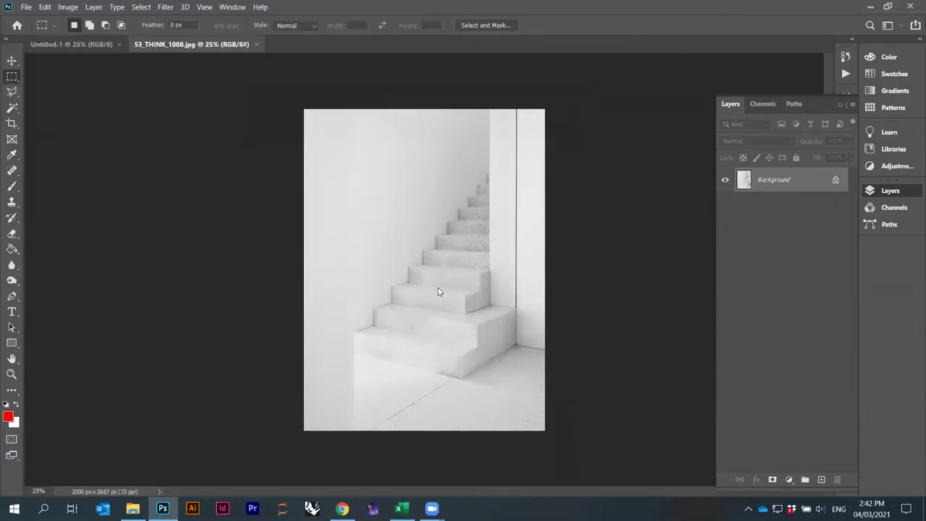
- Collapse the Layers panel and view the blank A4 document before returning to the staircase image
{"action": "left_click", "coordinate": [842, 105]}
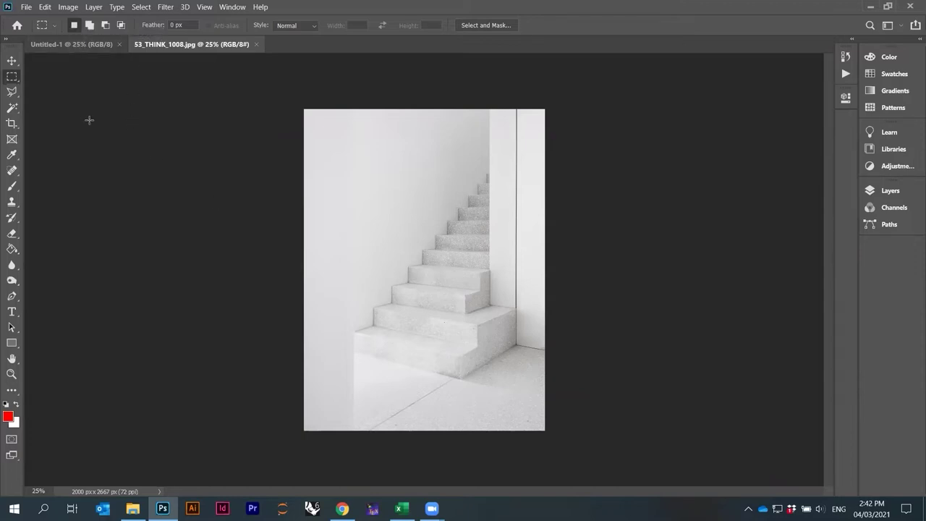
{"action": "left_click", "coordinate": [84, 44]}
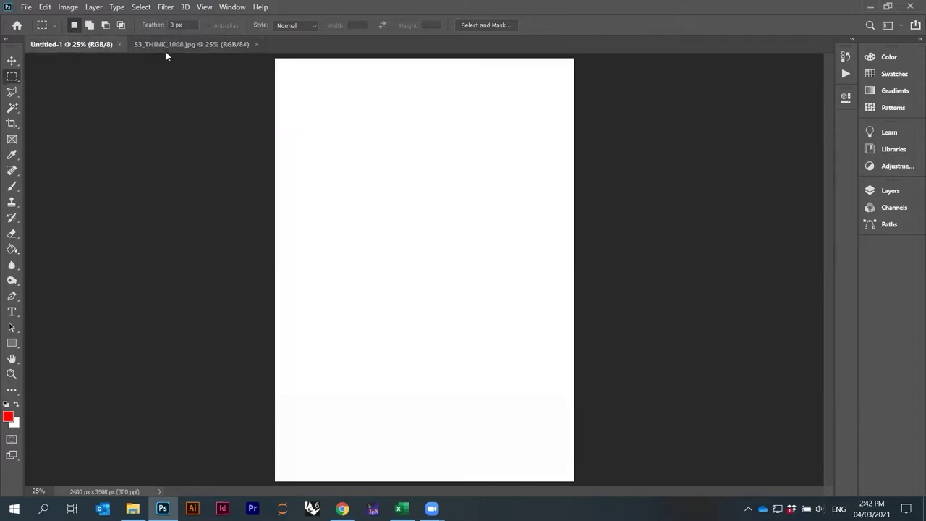
{"action": "left_click", "coordinate": [171, 45]}
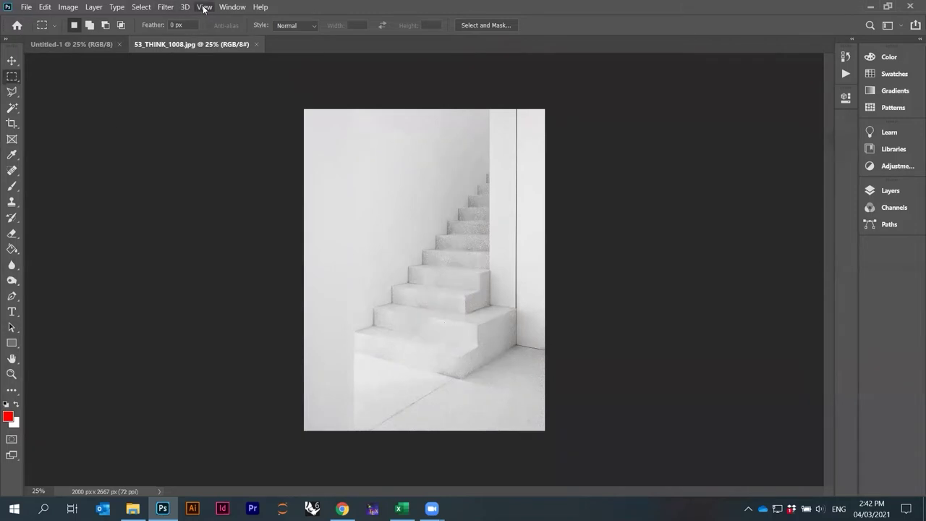
{"action": "left_click", "coordinate": [232, 6]}
{"action": "mouse_move", "coordinate": [238, 21]}
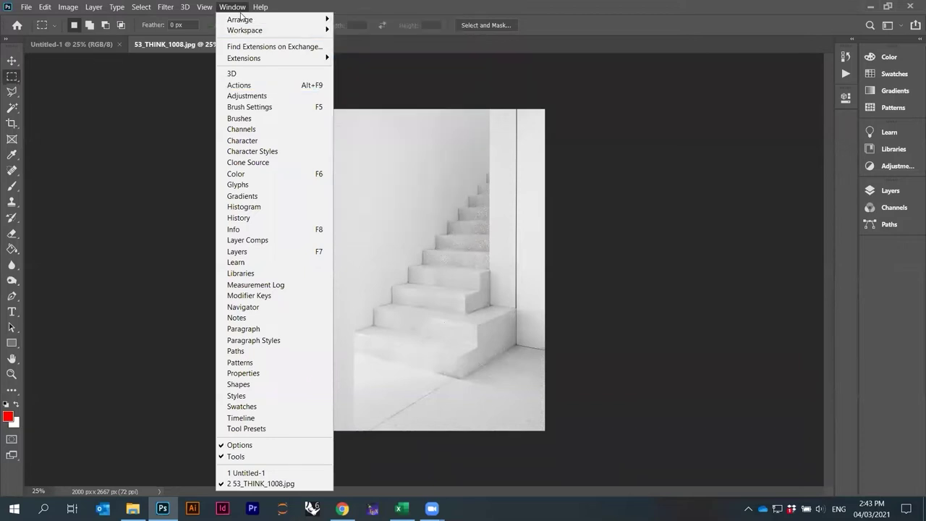
{"action": "left_click", "coordinate": [233, 7]}
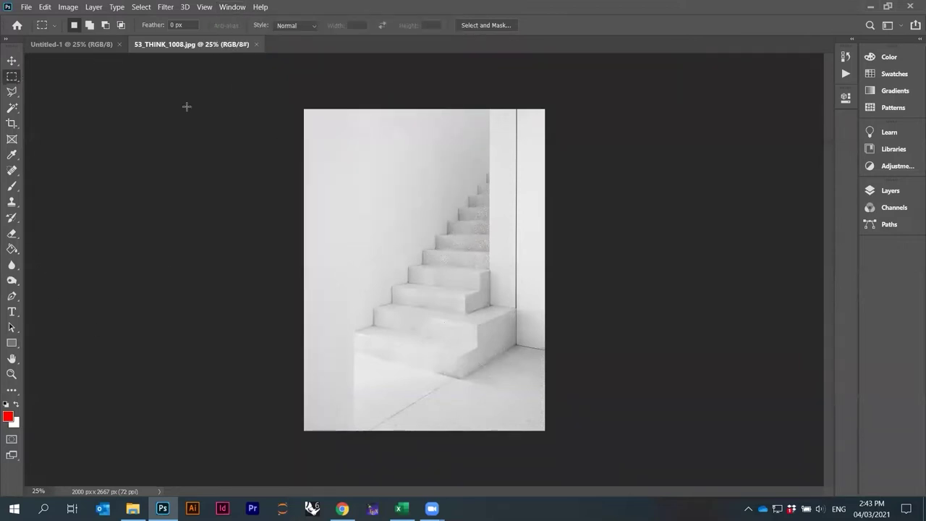
- Examine the settings of the Lasso, Magic Wand, Crop, Rectangular Marquee and Spot Healing Brush tools
{"action": "left_click", "coordinate": [12, 93]}
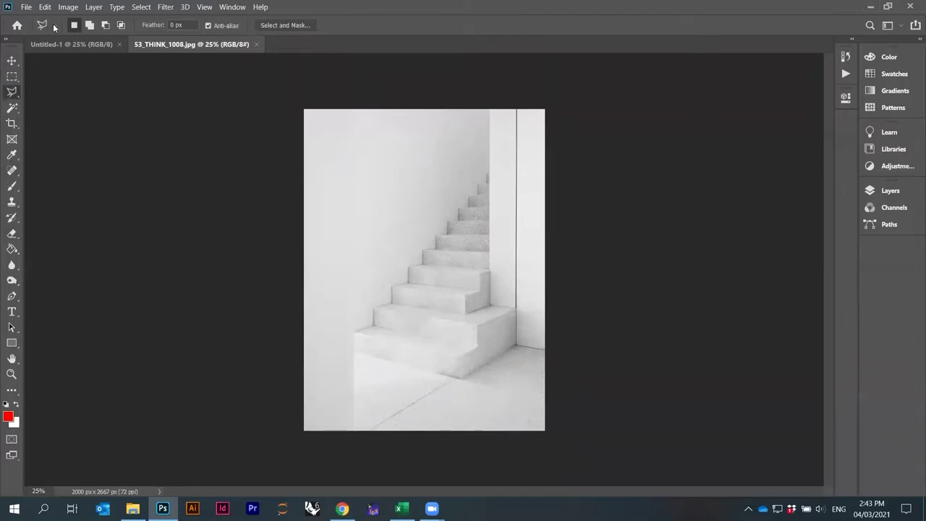
{"action": "left_click", "coordinate": [12, 109]}
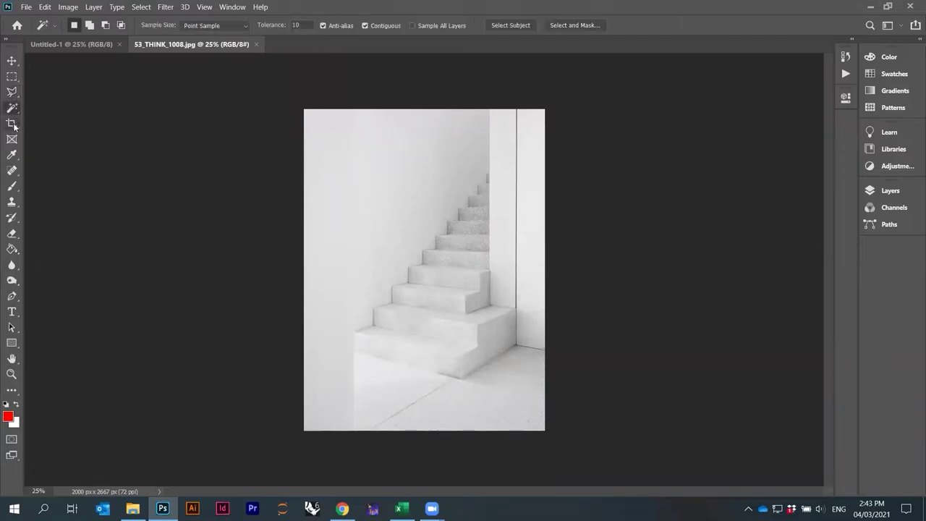
{"action": "left_click", "coordinate": [14, 124]}
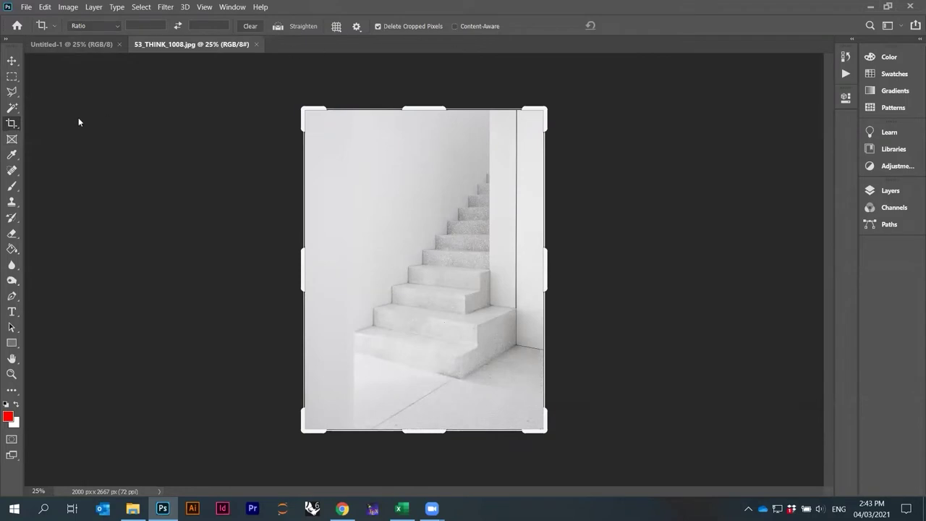
{"action": "left_click", "coordinate": [12, 76]}
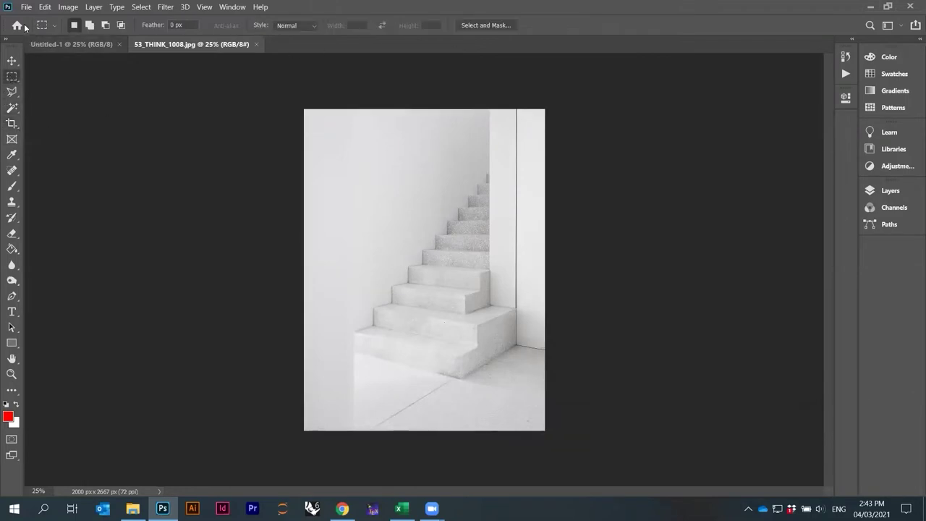
{"action": "left_click", "coordinate": [12, 172]}
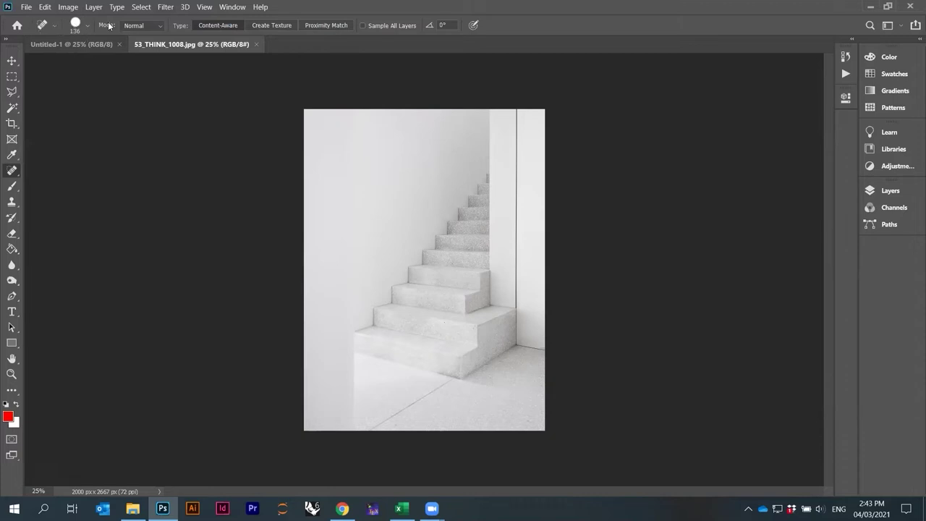
- Examine the alternative tools grouped with the Eyedropper tool and with the Burn tool
{"action": "left_click", "coordinate": [9, 158]}
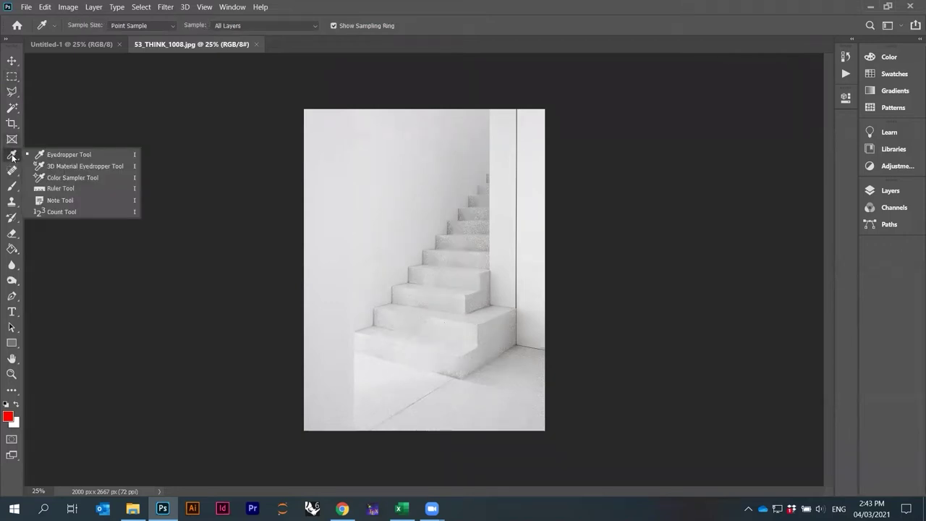
{"action": "left_click", "coordinate": [12, 158]}
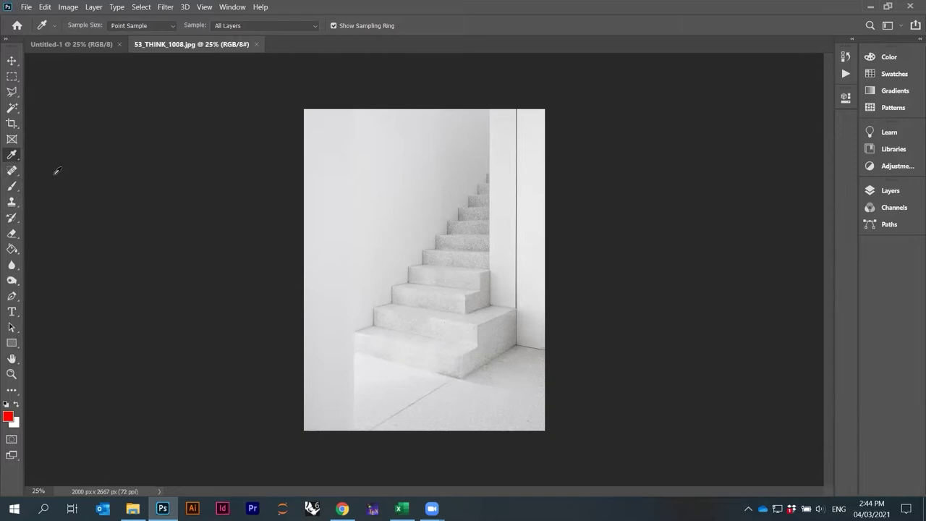
{"action": "right_click", "coordinate": [14, 157]}
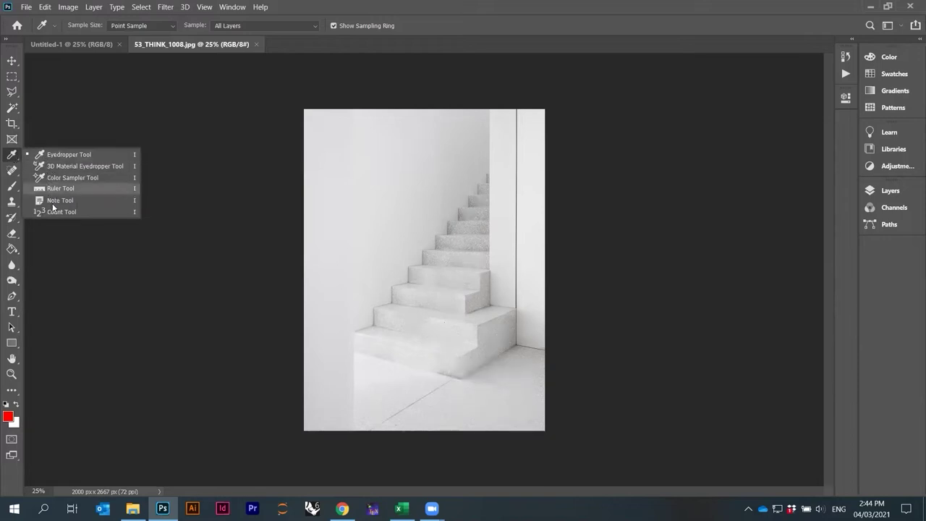
{"action": "left_click", "coordinate": [15, 159]}
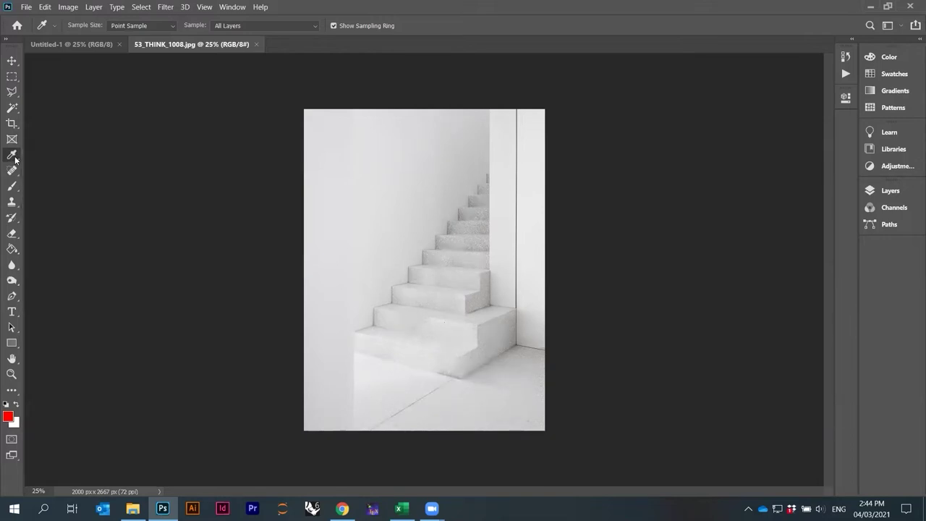
{"action": "left_click", "coordinate": [10, 282]}
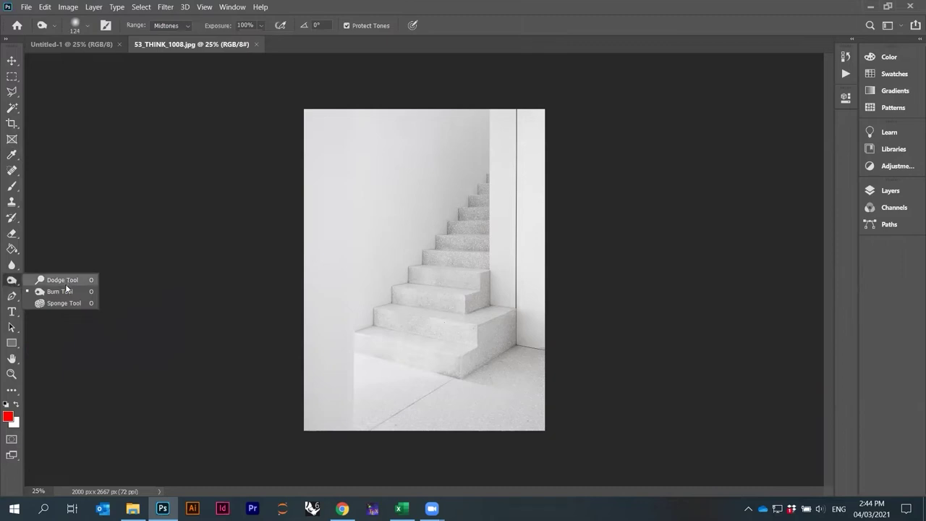
{"action": "left_click", "coordinate": [17, 282]}
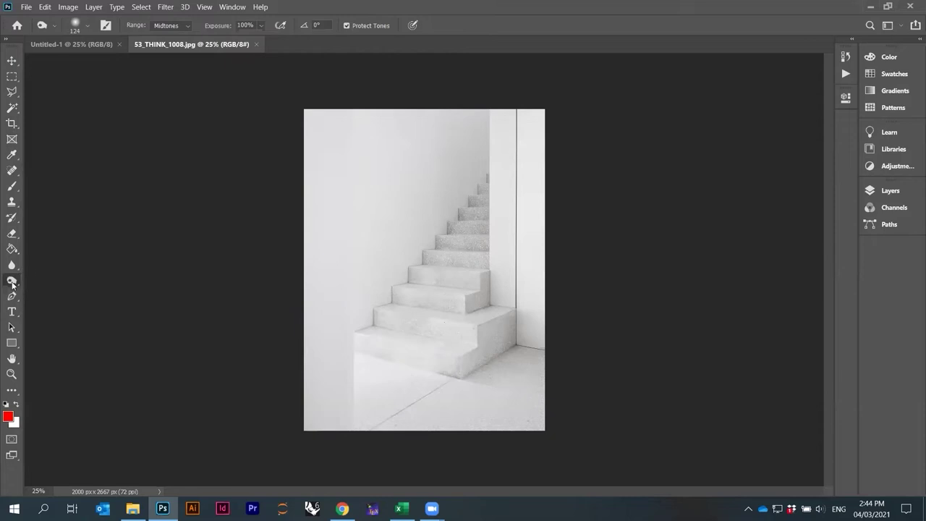
{"action": "left_click", "coordinate": [12, 392]}
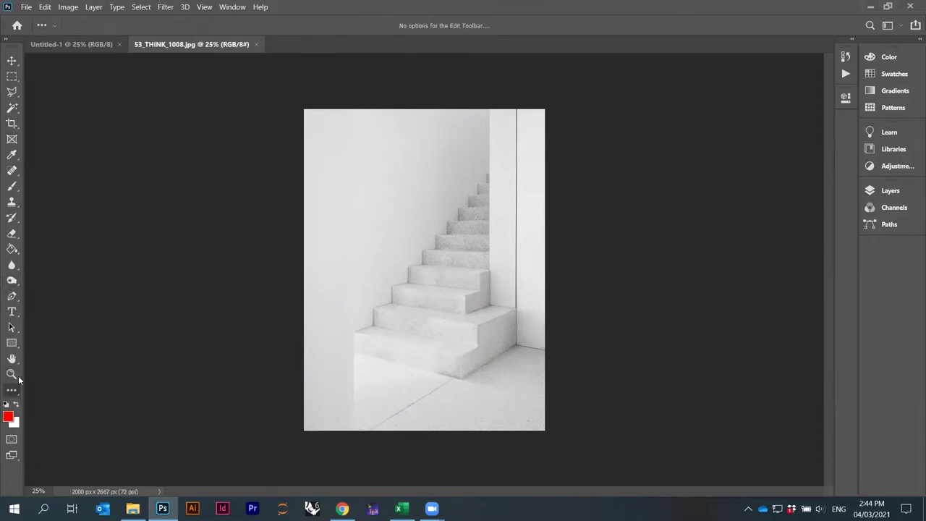
{"action": "left_click", "coordinate": [54, 27]}
{"action": "left_click", "coordinate": [53, 28]}
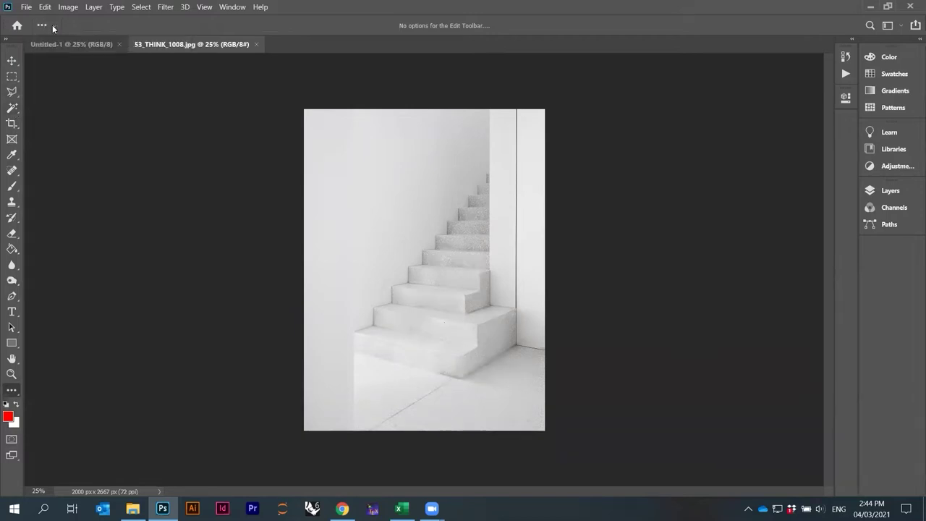
{"action": "left_click", "coordinate": [11, 375]}
{"action": "left_click", "coordinate": [11, 61]}
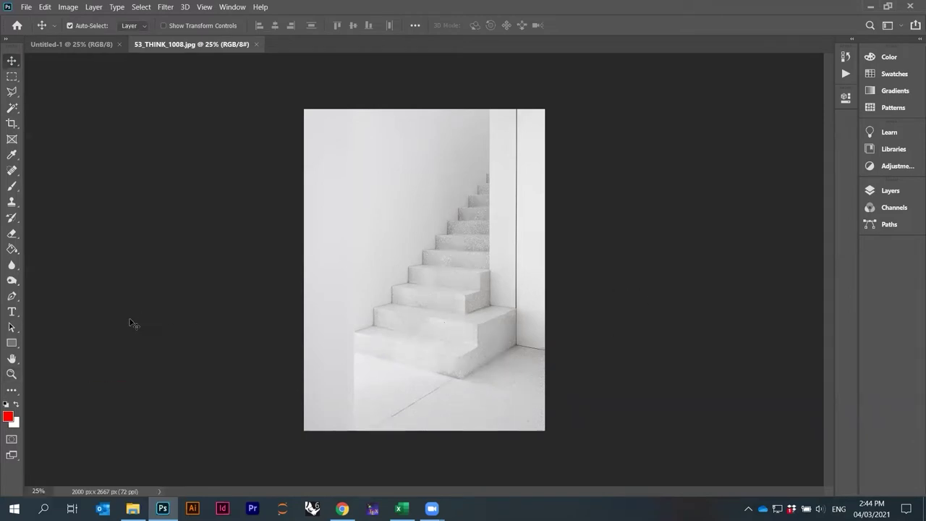
- Use the Zoom tool to magnify the staircase image to 50% and return it to 25%
{"action": "left_click", "coordinate": [12, 374]}
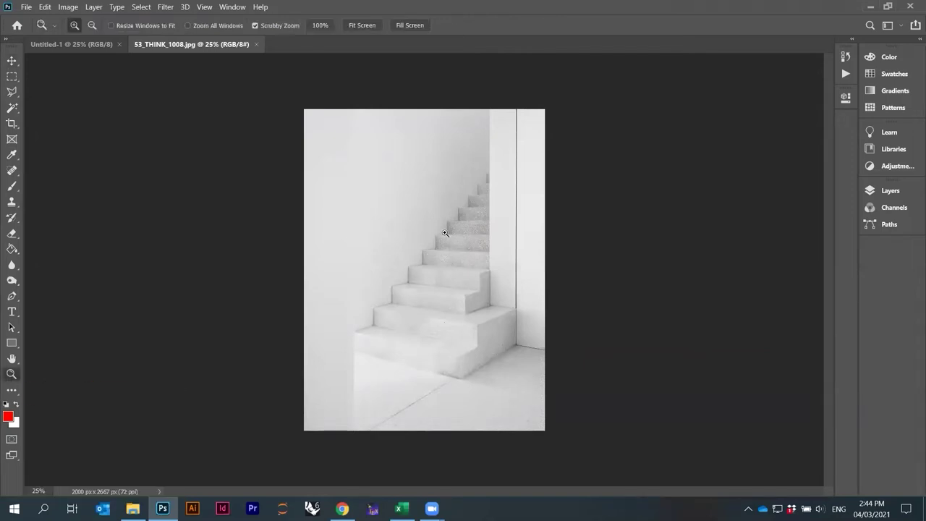
{"action": "left_click", "coordinate": [414, 254]}
{"action": "left_click", "coordinate": [414, 255]}
{"action": "right_click", "coordinate": [415, 253]}
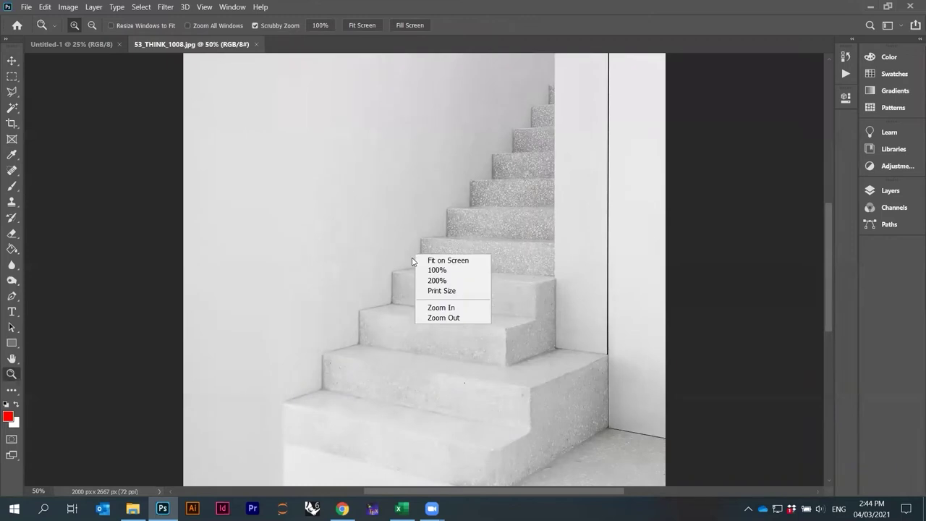
{"action": "left_click", "coordinate": [436, 320]}
{"action": "right_click", "coordinate": [419, 262]}
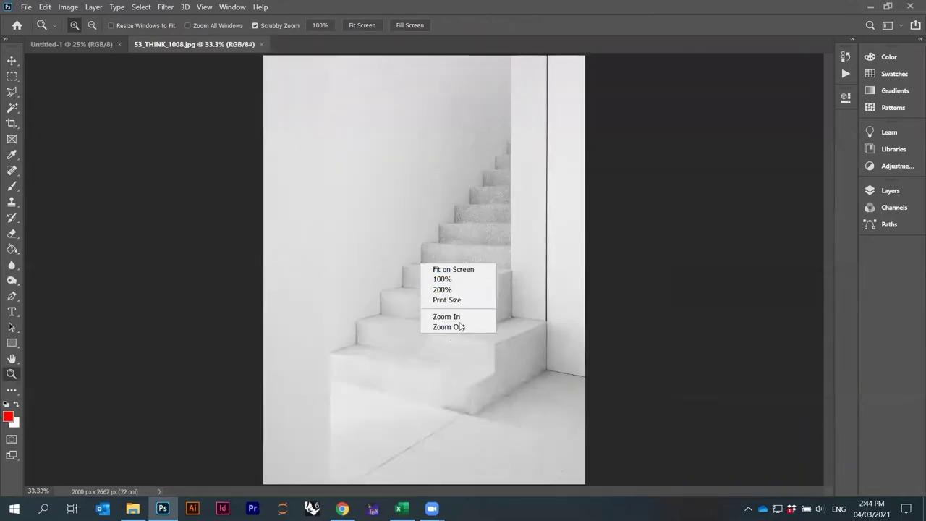
{"action": "left_click", "coordinate": [440, 326]}
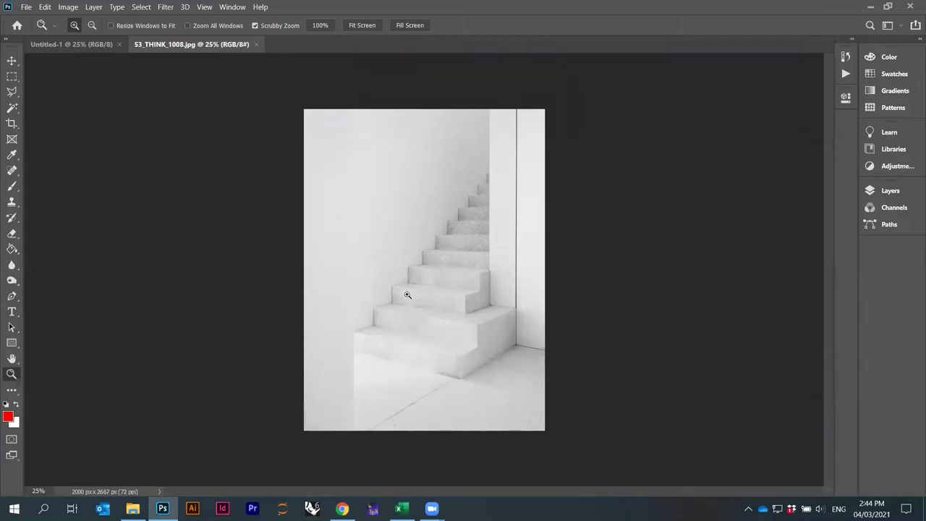
- Activate the Rectangular Marquee tool and examine the stair texture at different magnifications without switching to the Zoom tool
{"action": "left_click", "coordinate": [12, 76]}
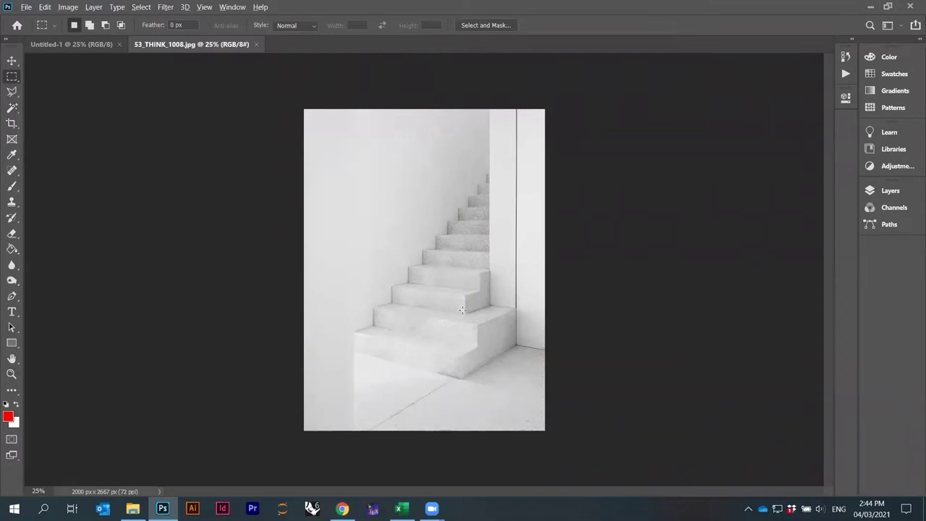
{"action": "scroll", "coordinate": [462, 310], "scroll_direction": "up", "scroll_amount": 6}
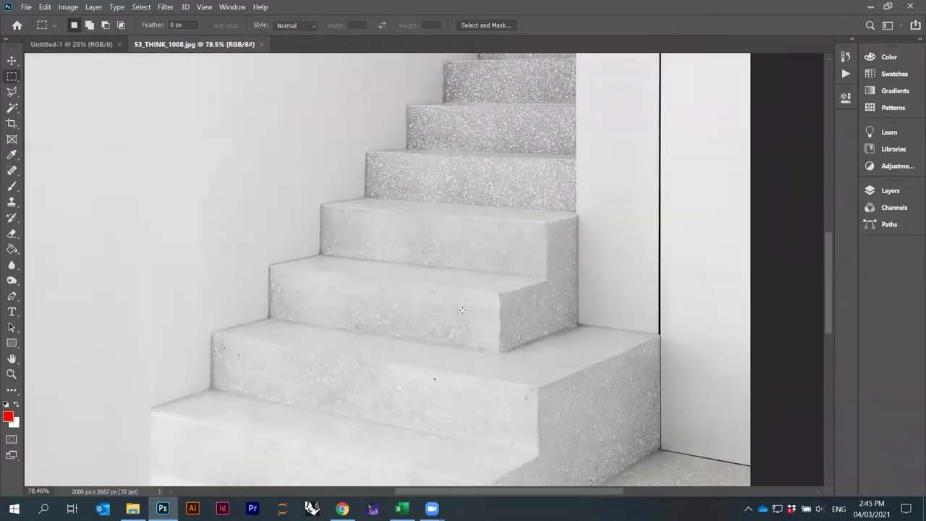
{"action": "scroll", "coordinate": [463, 310], "scroll_direction": "up", "scroll_amount": 1}
{"action": "scroll", "coordinate": [526, 299], "scroll_direction": "down", "scroll_amount": 5}
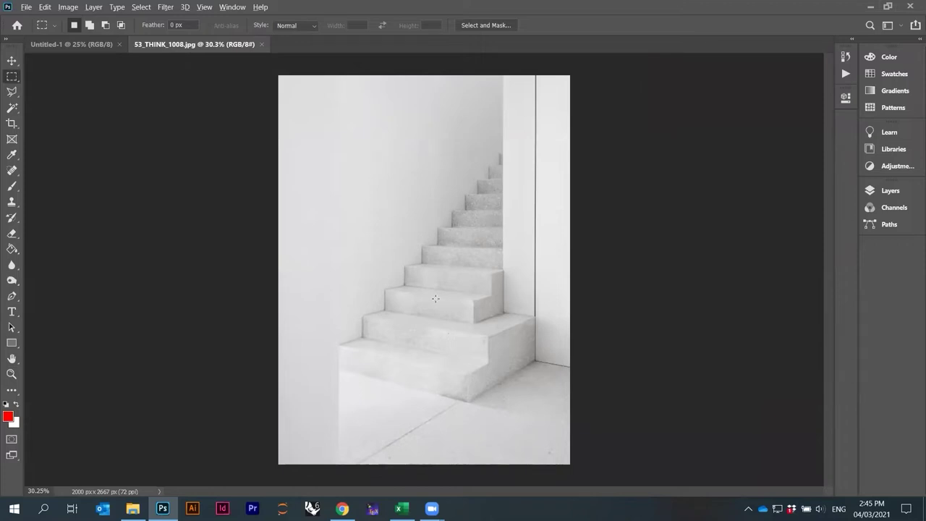
{"action": "scroll", "coordinate": [436, 298], "scroll_direction": "up", "scroll_amount": 4}
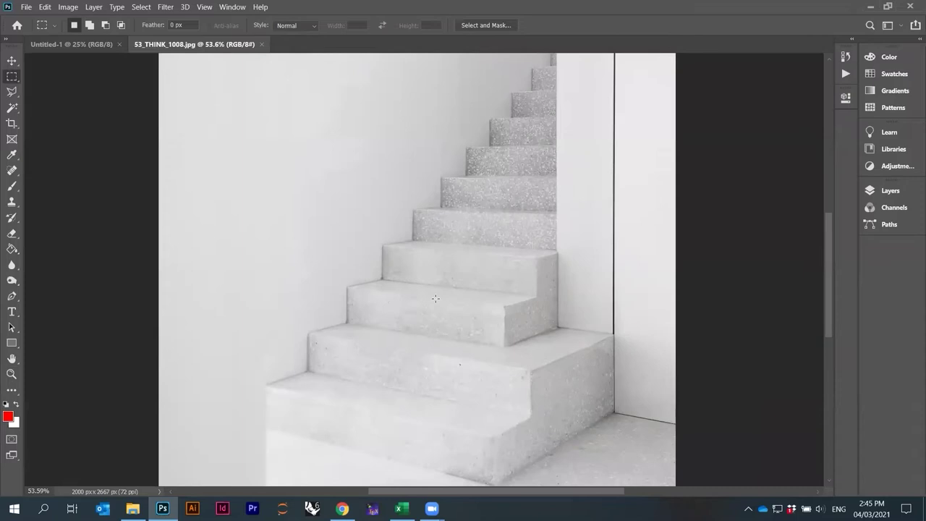
{"action": "scroll", "coordinate": [436, 299], "scroll_direction": "up", "scroll_amount": 6}
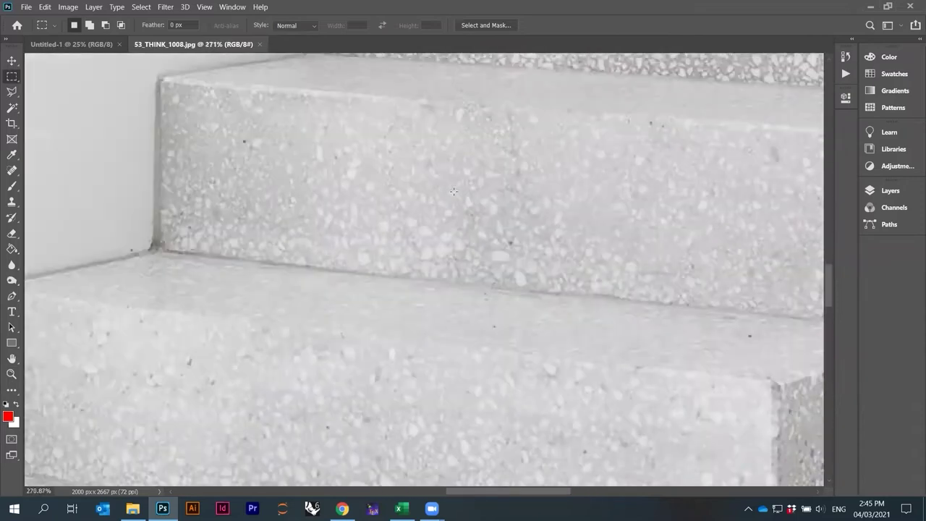
{"action": "scroll", "coordinate": [438, 240], "scroll_direction": "down", "scroll_amount": 3}
{"action": "scroll", "coordinate": [438, 241], "scroll_direction": "down", "scroll_amount": 5}
{"action": "scroll", "coordinate": [439, 241], "scroll_direction": "up", "scroll_amount": 5}
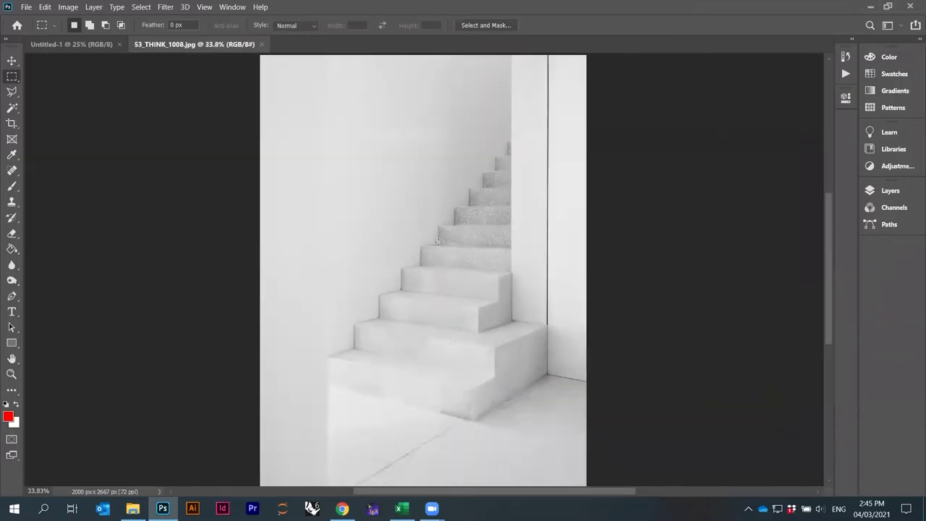
{"action": "scroll", "coordinate": [439, 242], "scroll_direction": "up", "scroll_amount": 3}
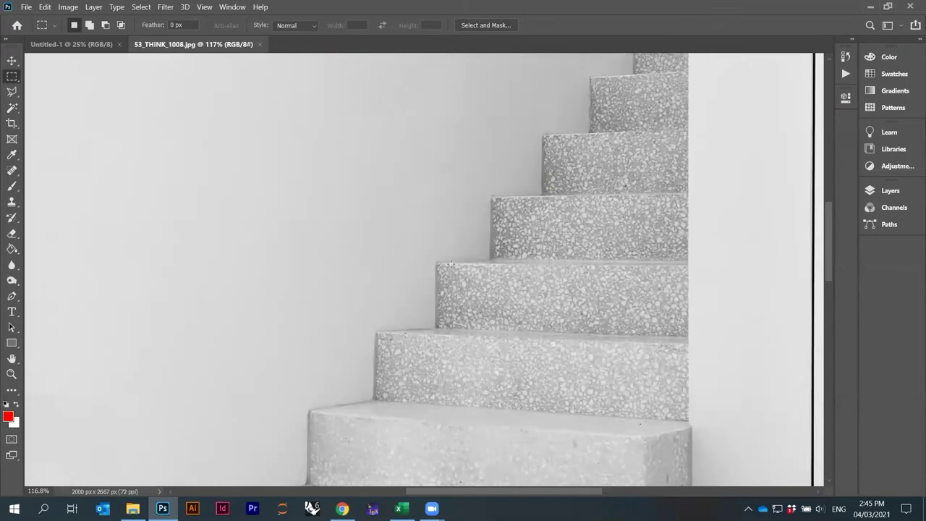
- Inspect the upper and lower stairs by moving vertically through the image at a constant magnification
{"action": "scroll", "coordinate": [452, 265], "scroll_direction": "down", "scroll_amount": 8}
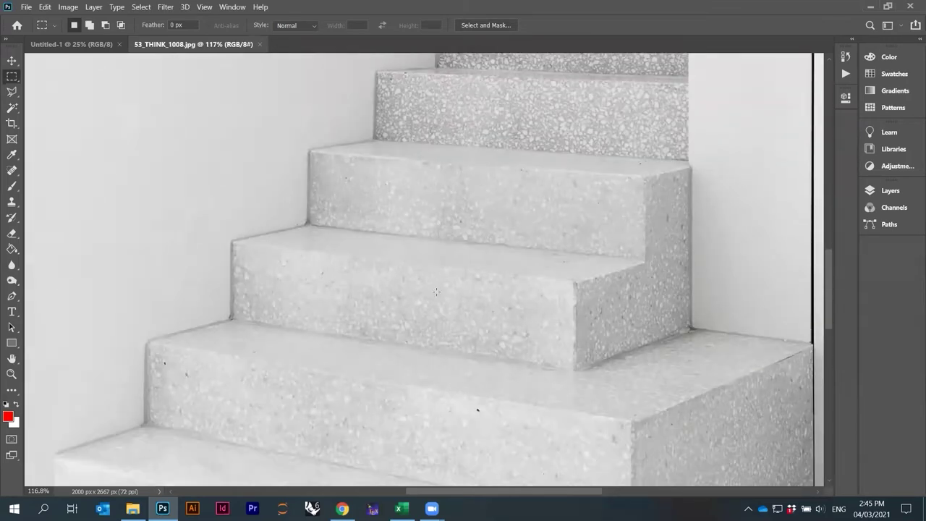
{"action": "scroll", "coordinate": [436, 291], "scroll_direction": "up", "scroll_amount": 6}
{"action": "scroll", "coordinate": [435, 288], "scroll_direction": "down", "scroll_amount": 6}
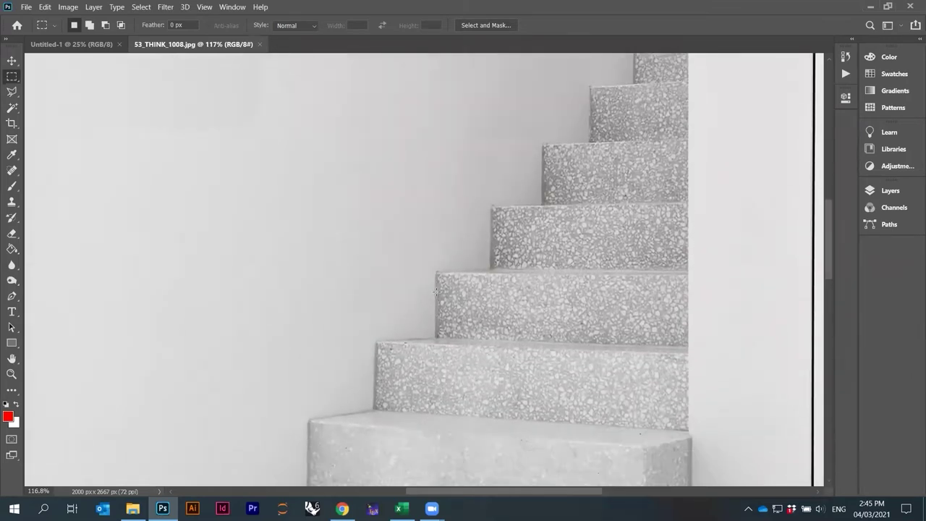
{"action": "scroll", "coordinate": [435, 287], "scroll_direction": "down", "scroll_amount": 4}
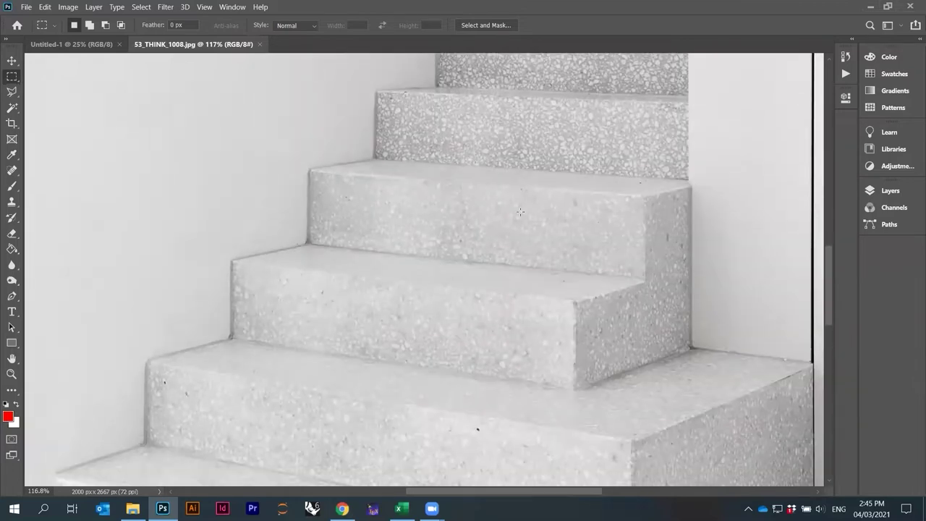
- Compare the whole staircase image with a close-up of the speckled steps, ending on the full image
{"action": "scroll", "coordinate": [519, 213], "scroll_direction": "down", "scroll_amount": 8}
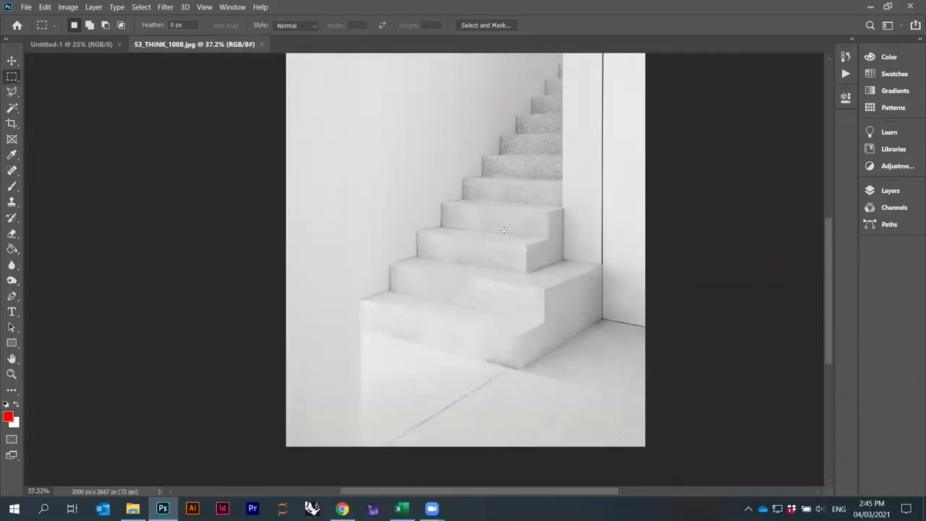
{"action": "scroll", "coordinate": [504, 230], "scroll_direction": "down", "scroll_amount": 3}
{"action": "scroll", "coordinate": [570, 329], "scroll_direction": "up", "scroll_amount": 18}
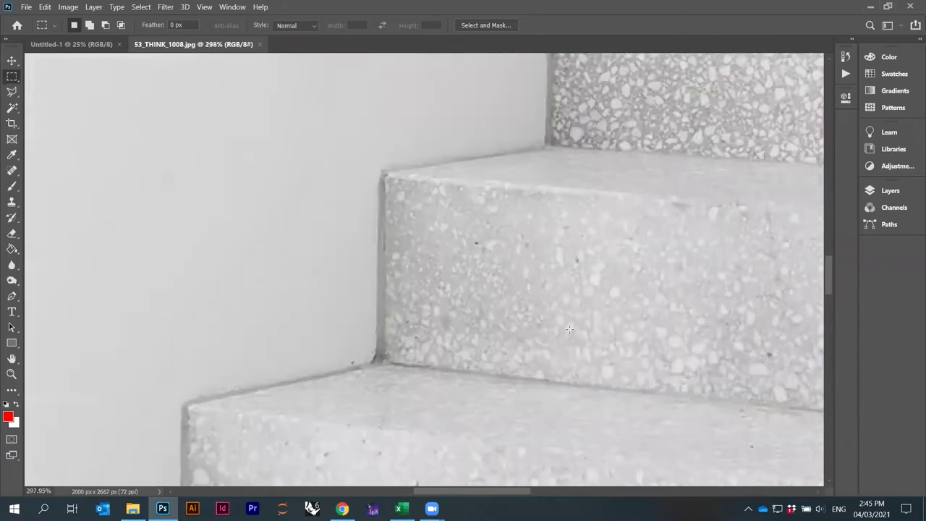
{"action": "scroll", "coordinate": [570, 329], "scroll_direction": "down", "scroll_amount": 12}
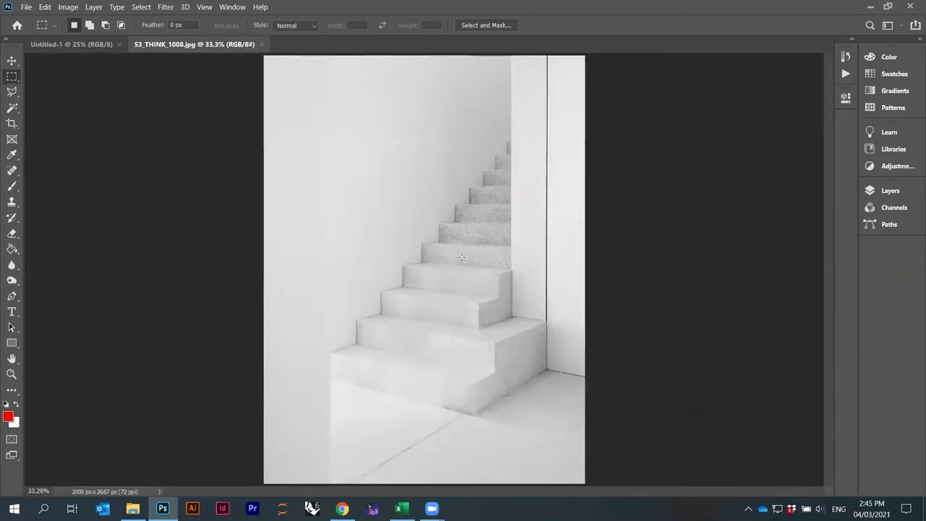
{"action": "scroll", "coordinate": [445, 257], "scroll_direction": "down", "scroll_amount": 2}
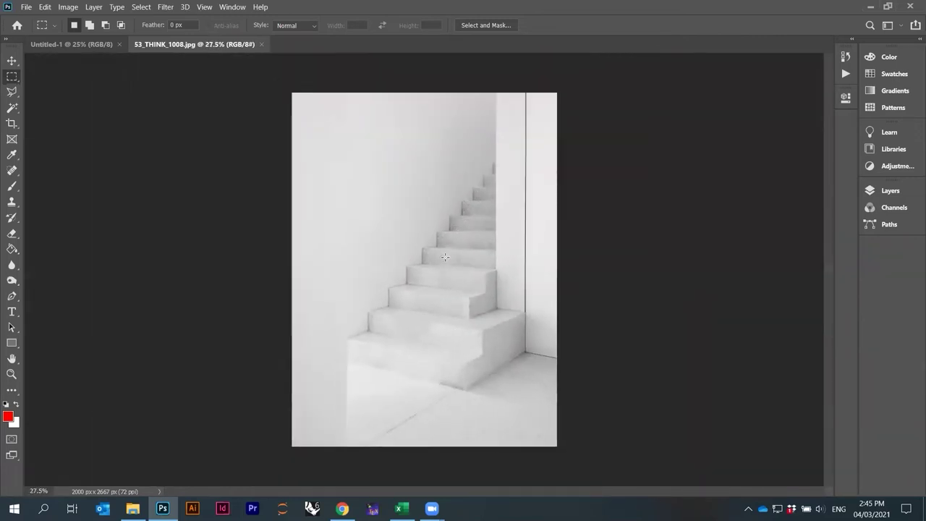
{"action": "scroll", "coordinate": [438, 268], "scroll_direction": "up", "scroll_amount": 1}
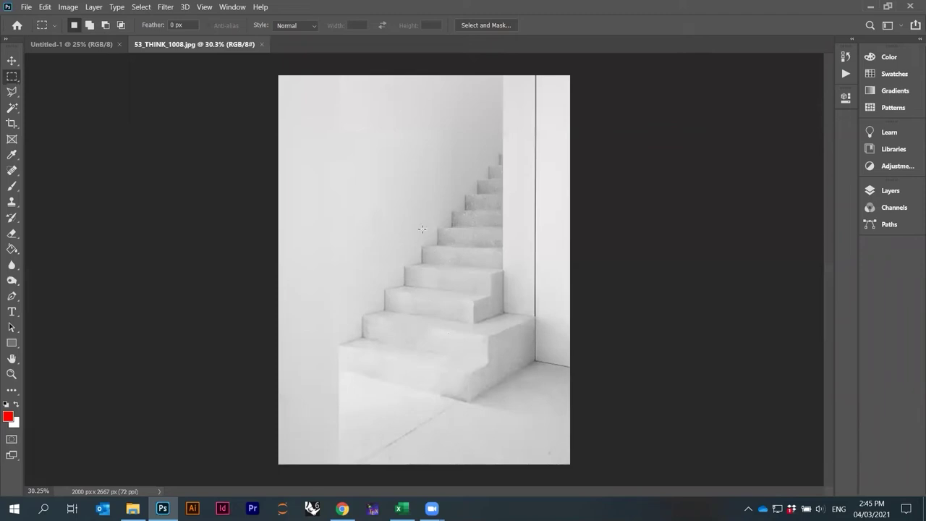
{"action": "scroll", "coordinate": [466, 263], "scroll_direction": "up", "scroll_amount": 7}
{"action": "scroll", "coordinate": [515, 326], "scroll_direction": "down", "scroll_amount": 7}
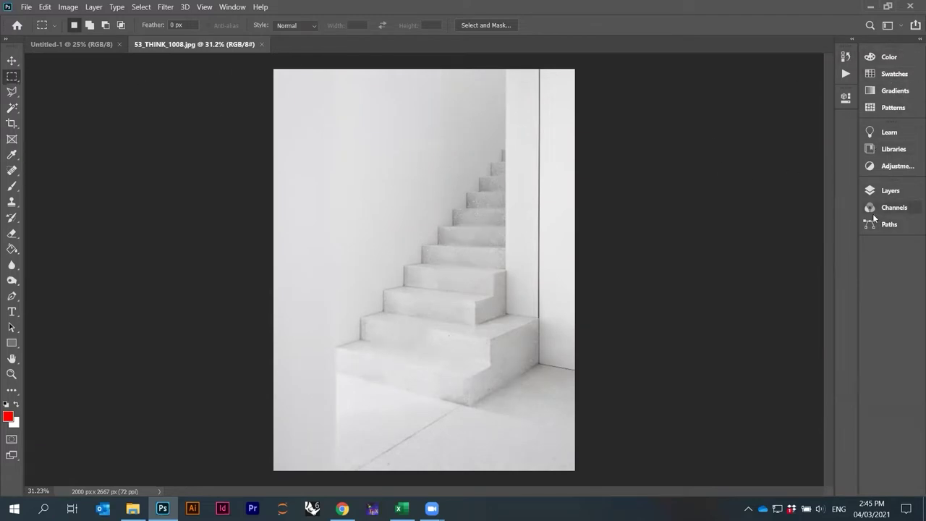
- Examine the recorded history states of the staircase document and the available undo commands, and collapse the History panel
{"action": "left_click", "coordinate": [845, 62]}
{"action": "left_click", "coordinate": [845, 60]}
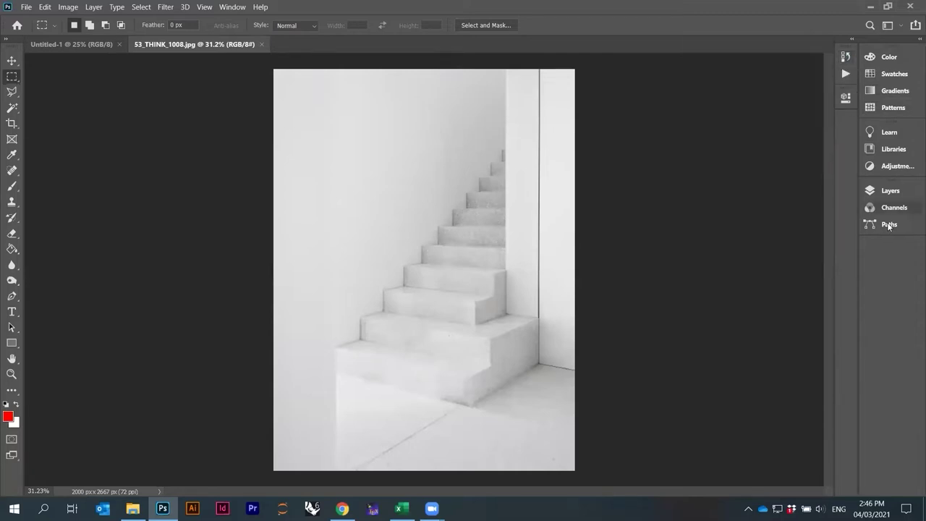
{"action": "left_click", "coordinate": [847, 58]}
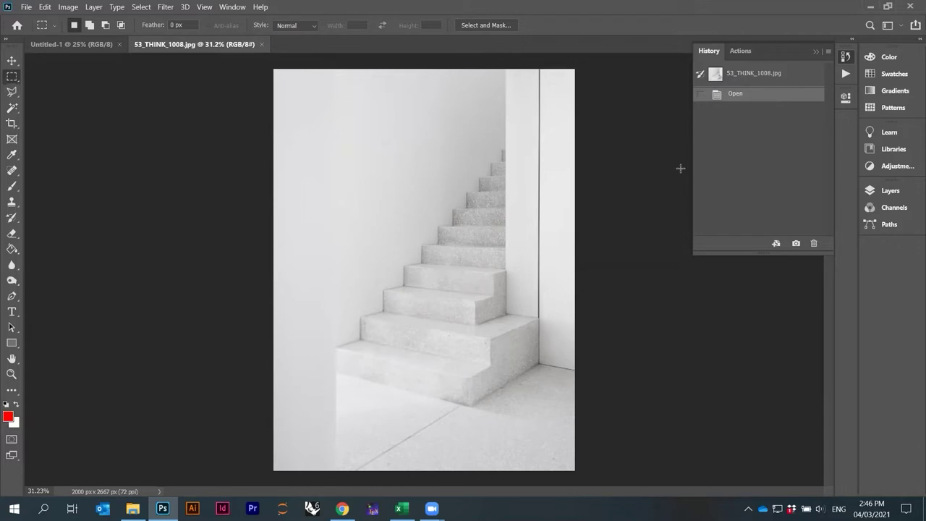
{"action": "left_click", "coordinate": [46, 9]}
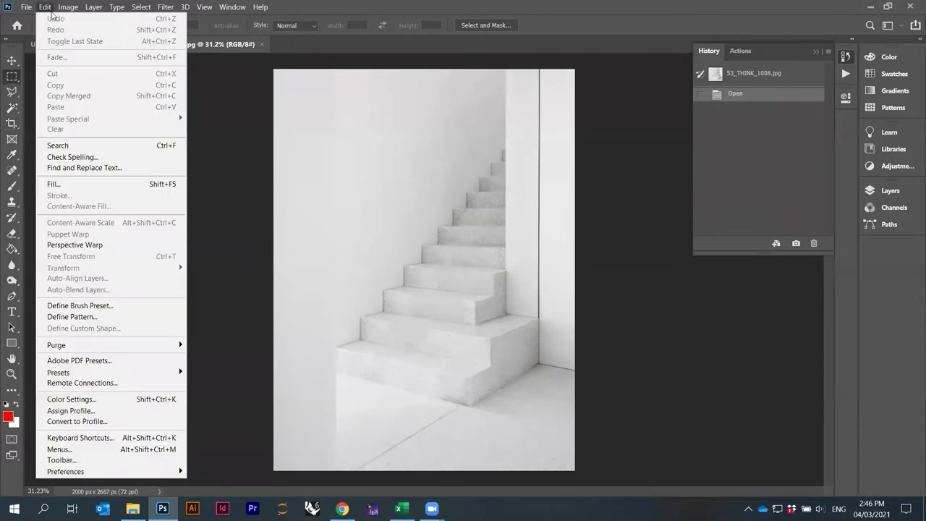
{"action": "left_click", "coordinate": [45, 8]}
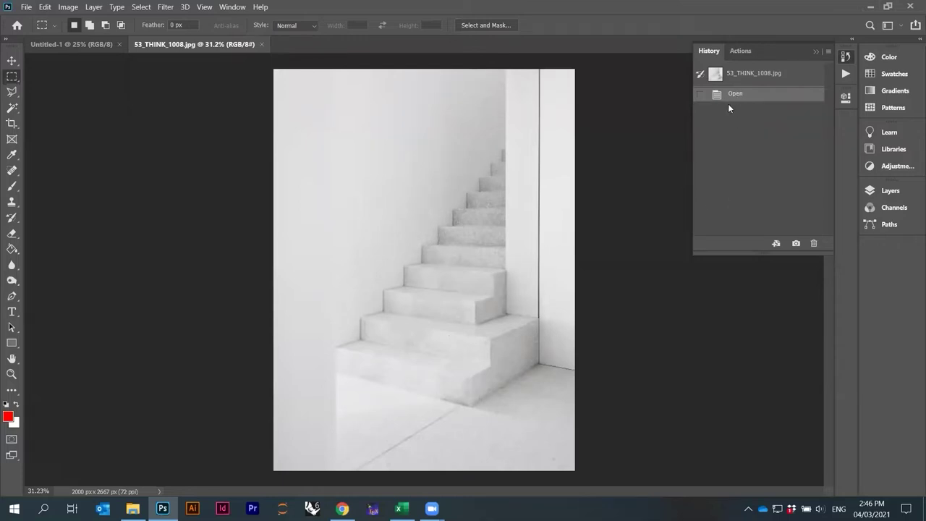
{"action": "left_click", "coordinate": [815, 50]}
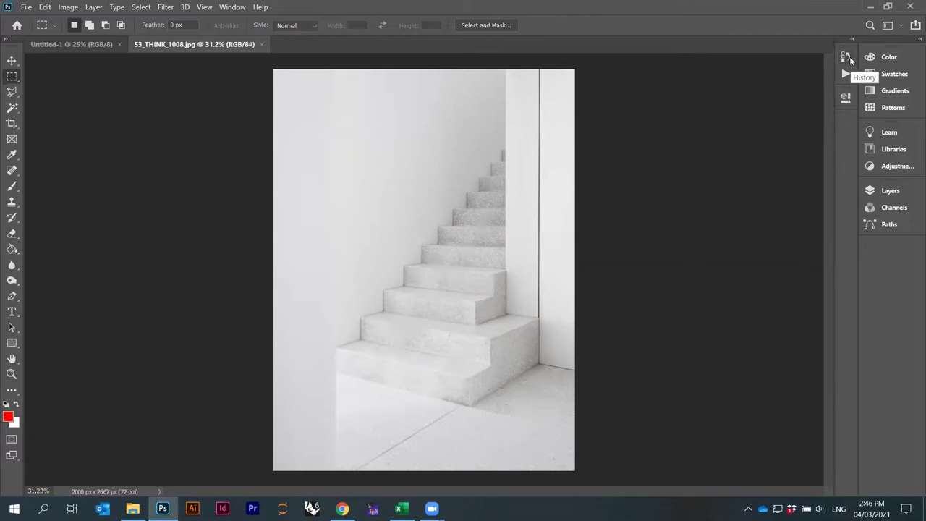
- Examine the Color panel and the layer list of the staircase image, and collapse both
{"action": "left_click", "coordinate": [897, 58]}
{"action": "left_click", "coordinate": [890, 59]}
{"action": "left_click", "coordinate": [888, 191]}
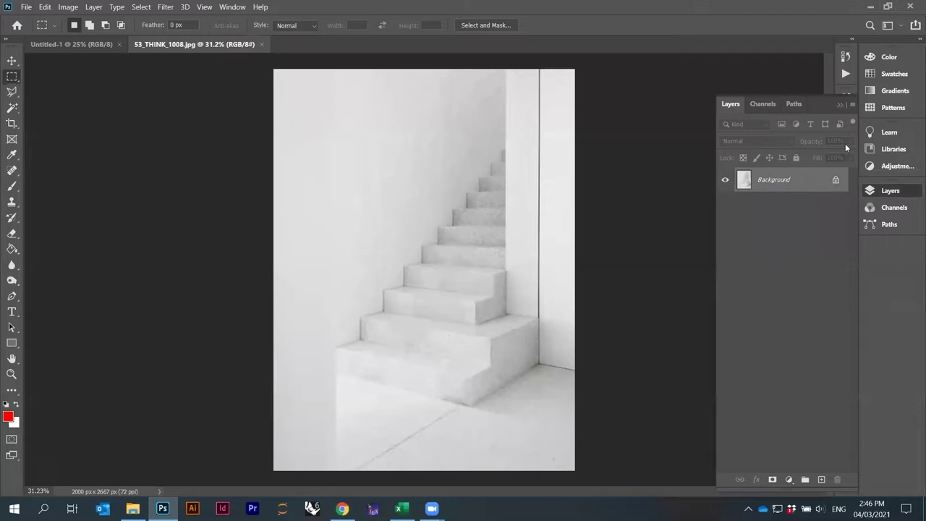
{"action": "left_click", "coordinate": [839, 104]}
- Examine the image's channels and paths, return to its layers, and collapse the panel group
{"action": "left_click", "coordinate": [890, 190]}
{"action": "left_click", "coordinate": [764, 105]}
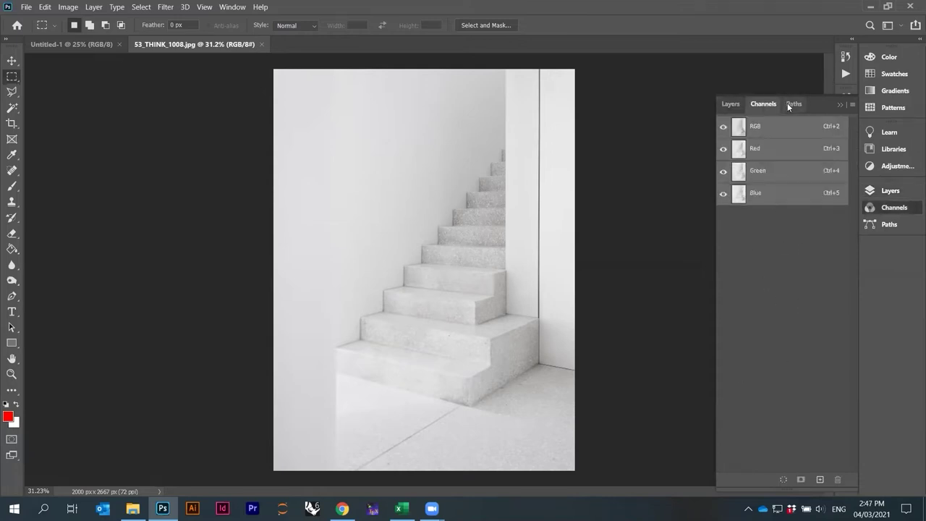
{"action": "left_click", "coordinate": [789, 104]}
{"action": "left_click", "coordinate": [764, 104]}
{"action": "left_click", "coordinate": [731, 103]}
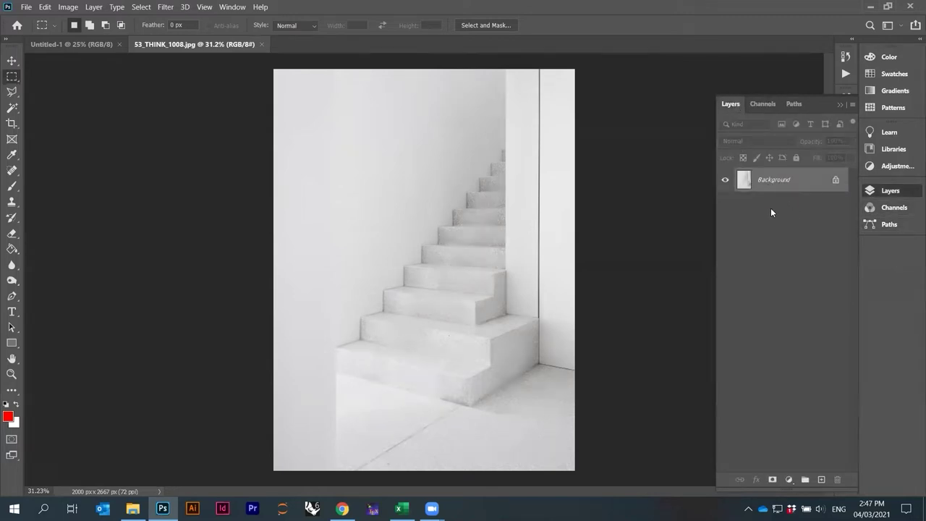
{"action": "left_click", "coordinate": [840, 105]}
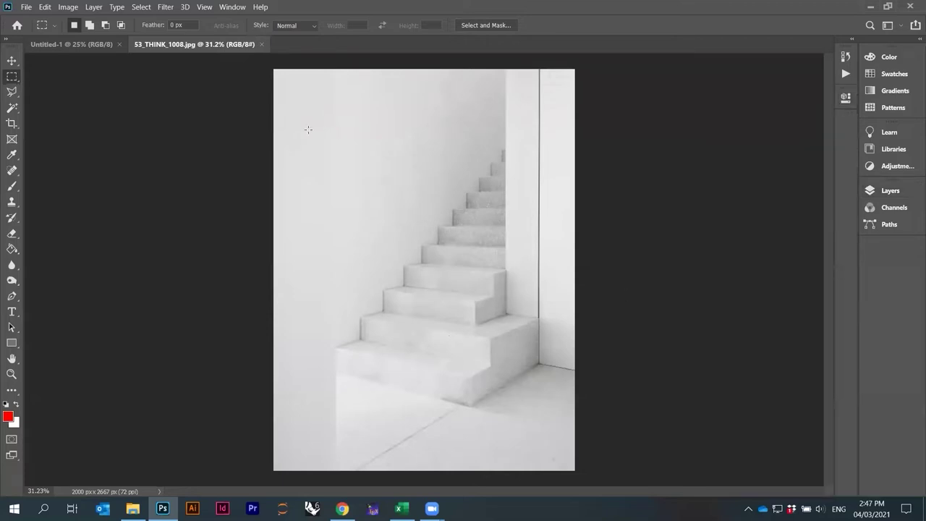
- Look through the command lists for files, image adjustments, type and windows without choosing a command
{"action": "left_click", "coordinate": [32, 9]}
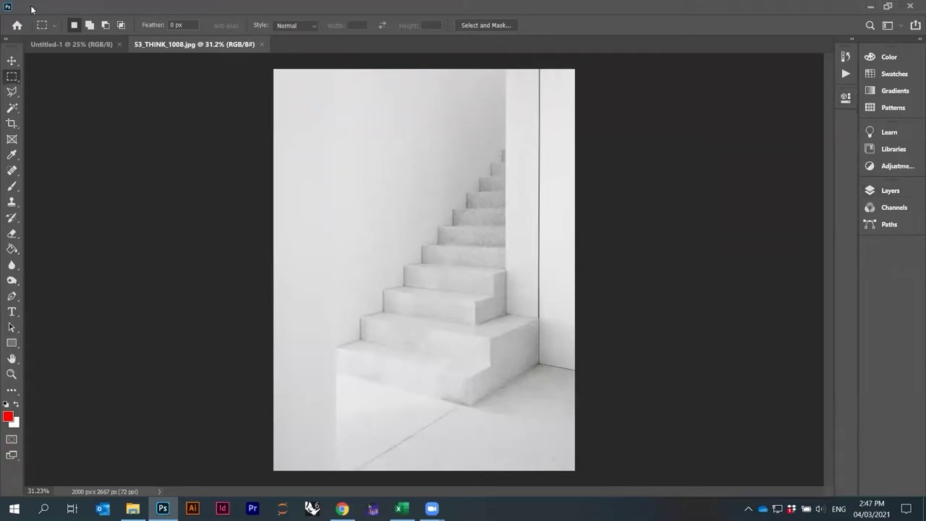
{"action": "mouse_move", "coordinate": [66, 6]}
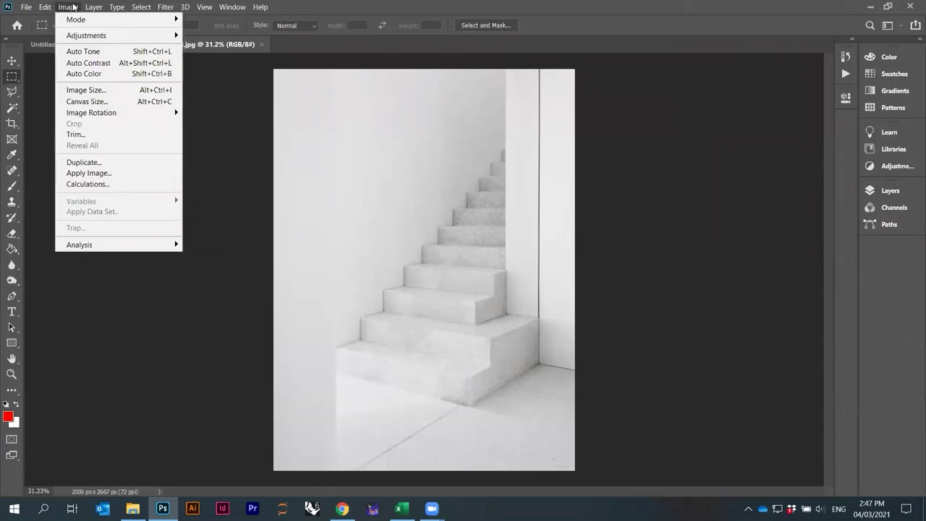
{"action": "mouse_move", "coordinate": [114, 9]}
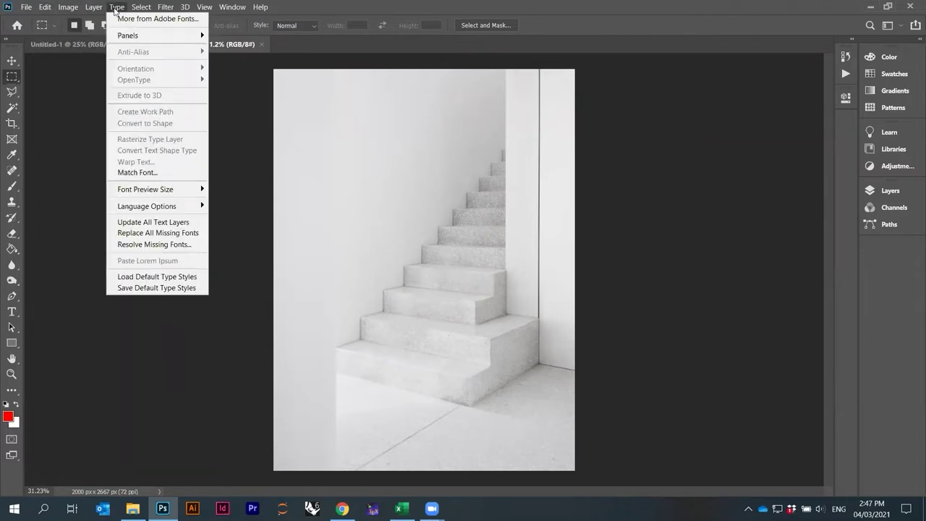
{"action": "mouse_move", "coordinate": [149, 9]}
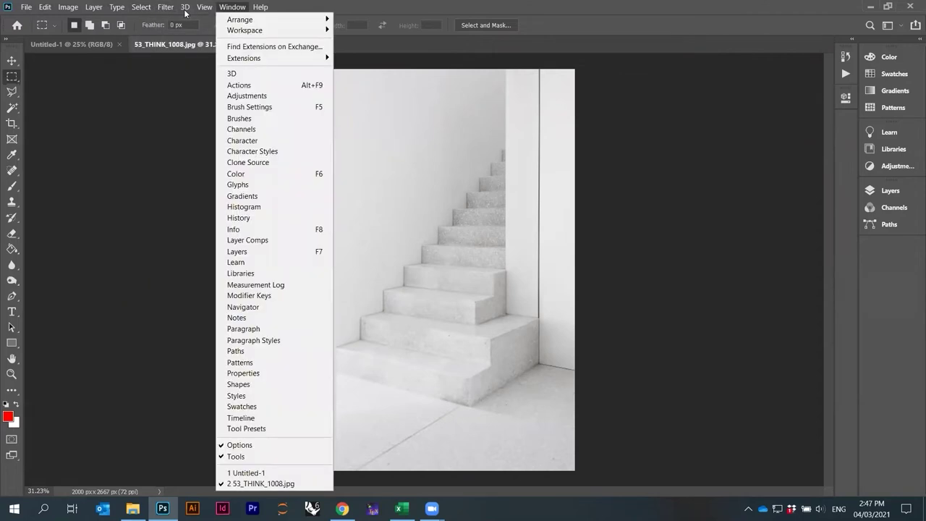
{"action": "left_click", "coordinate": [45, 6]}
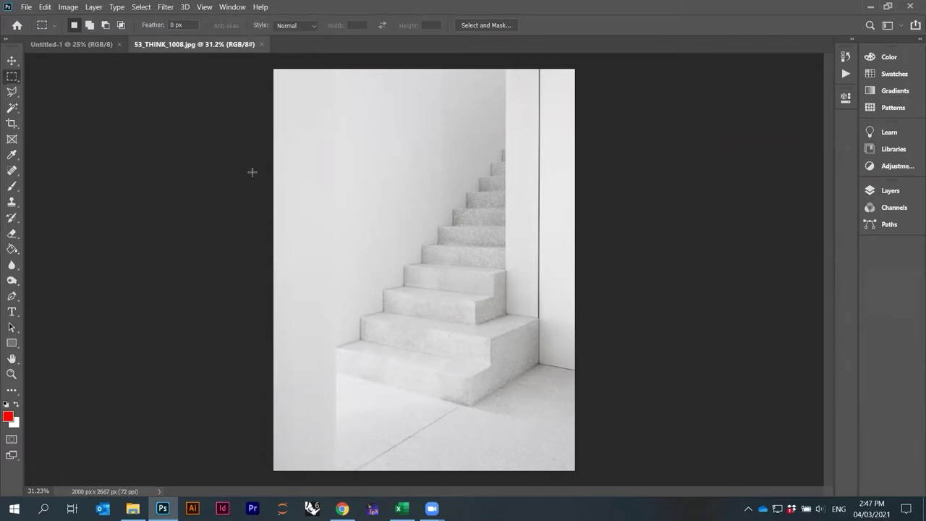
- Look through the image commands and color modes without choosing one, and inspect the staircase's texture up close
{"action": "left_click", "coordinate": [68, 8]}
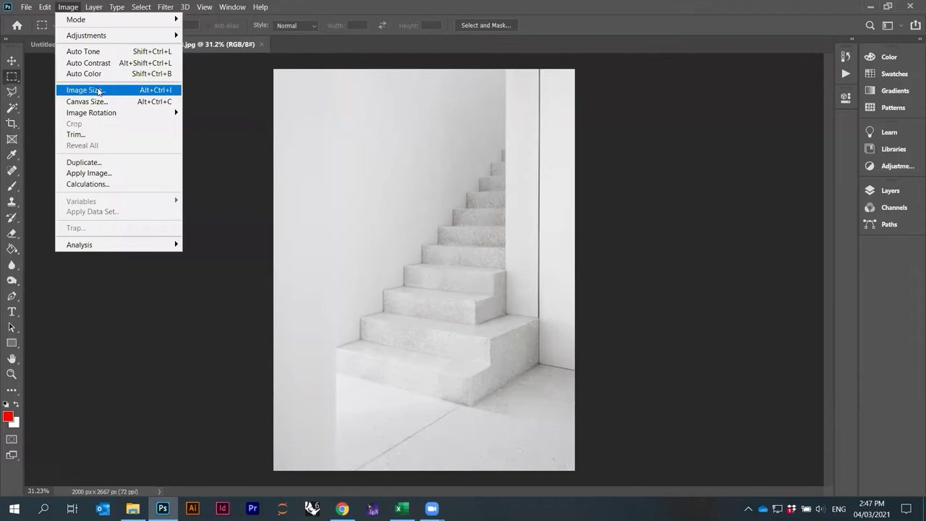
{"action": "mouse_move", "coordinate": [106, 24]}
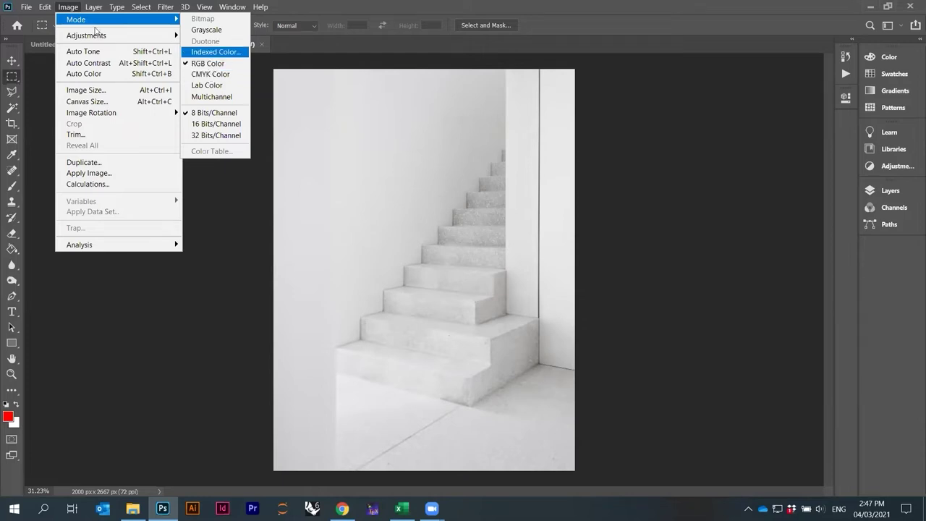
{"action": "left_click", "coordinate": [67, 7]}
{"action": "scroll", "coordinate": [528, 293], "scroll_direction": "up", "scroll_amount": 7}
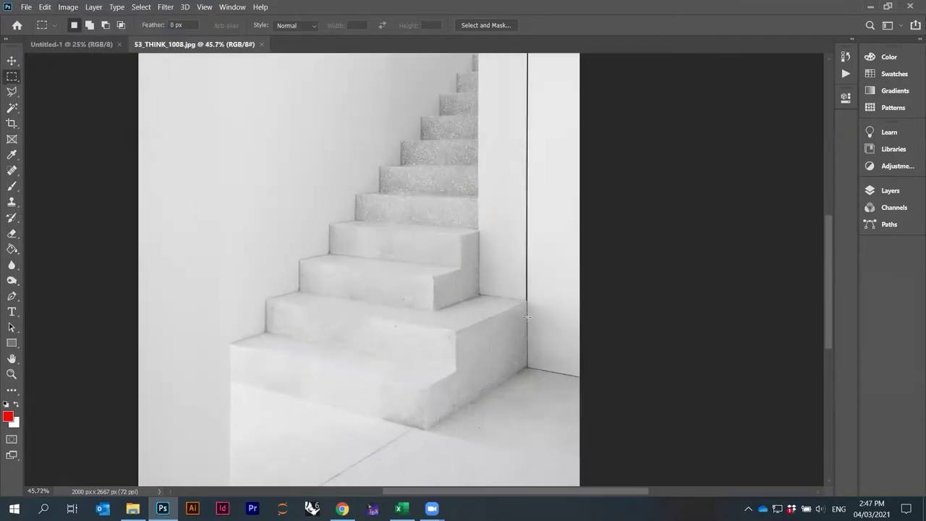
{"action": "scroll", "coordinate": [528, 293], "scroll_direction": "up", "scroll_amount": 4}
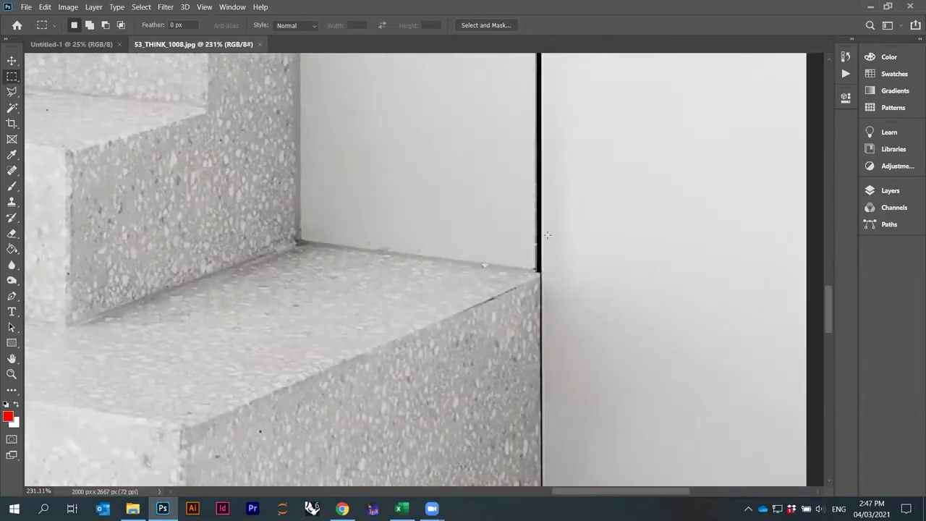
{"action": "scroll", "coordinate": [509, 267], "scroll_direction": "up", "scroll_amount": 2}
{"action": "scroll", "coordinate": [518, 262], "scroll_direction": "down", "scroll_amount": 3}
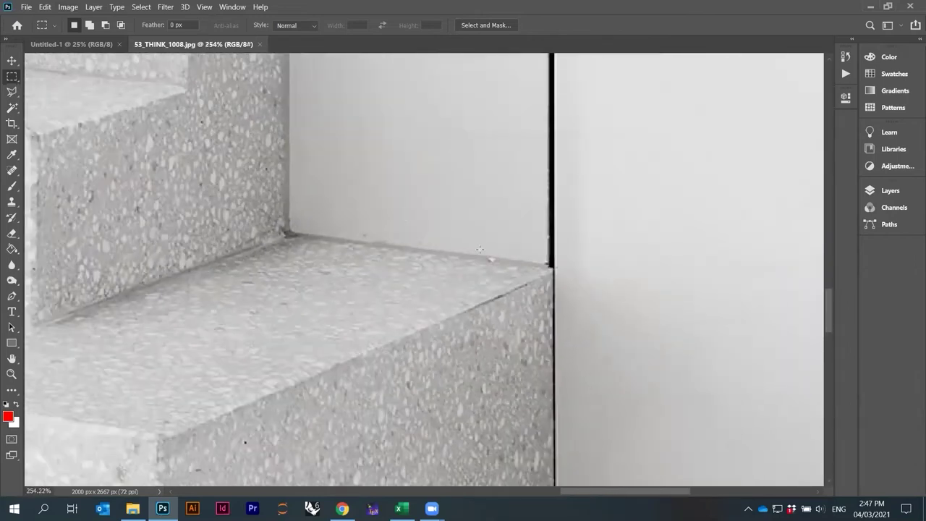
- Convert the staircase image to Grayscale mode
{"action": "left_click", "coordinate": [72, 8]}
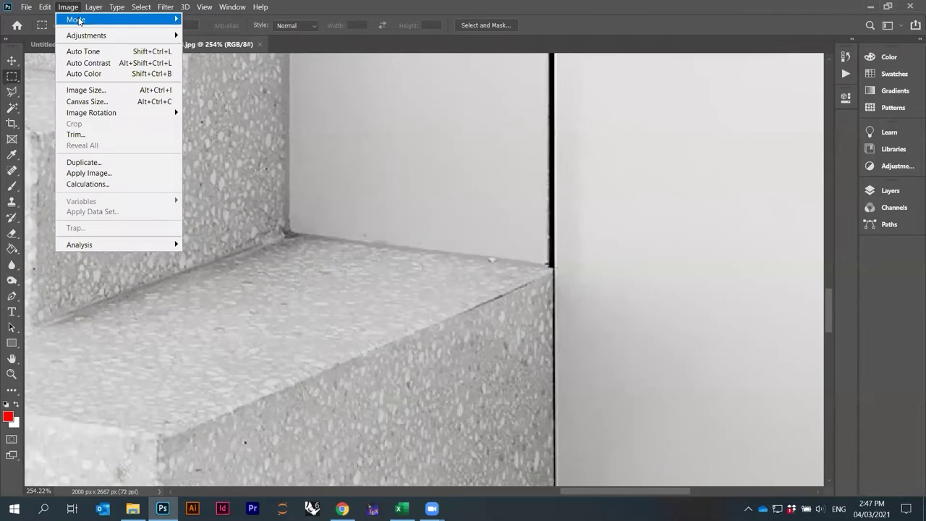
{"action": "mouse_move", "coordinate": [79, 21]}
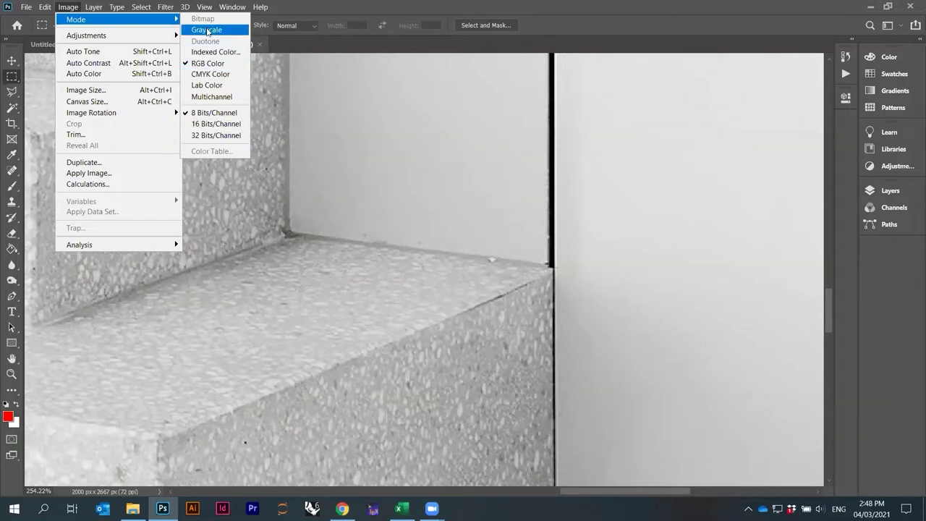
{"action": "left_click", "coordinate": [208, 29]}
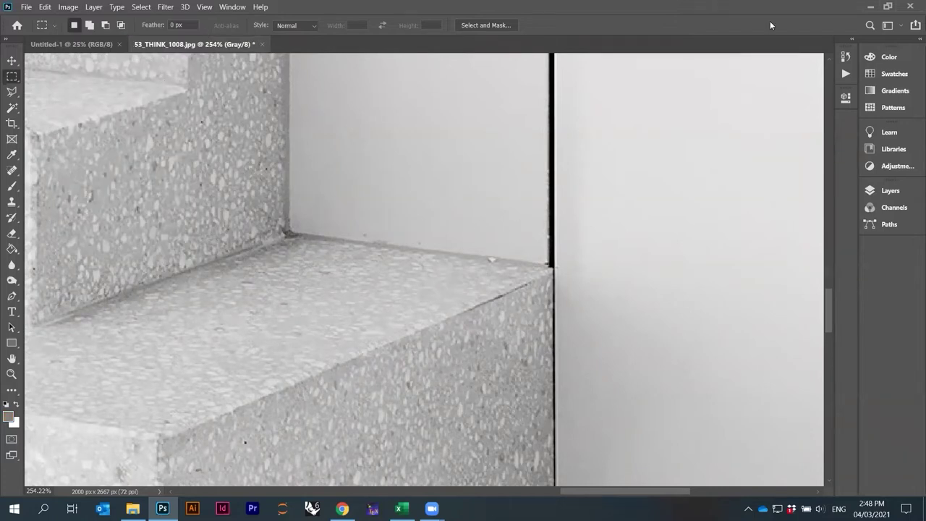
- Revert the staircase image to its Open history state and collapse the History panel
{"action": "left_click", "coordinate": [845, 57]}
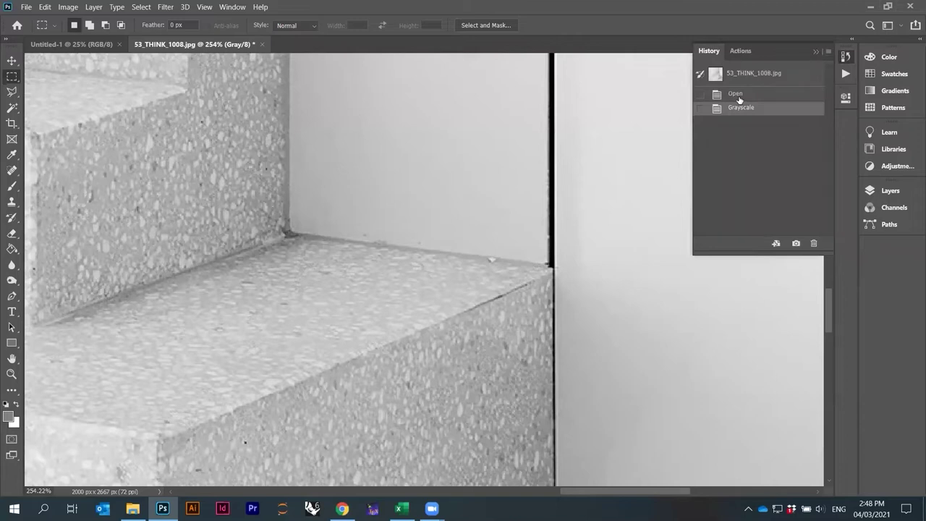
{"action": "left_click", "coordinate": [737, 94]}
{"action": "left_click", "coordinate": [817, 52]}
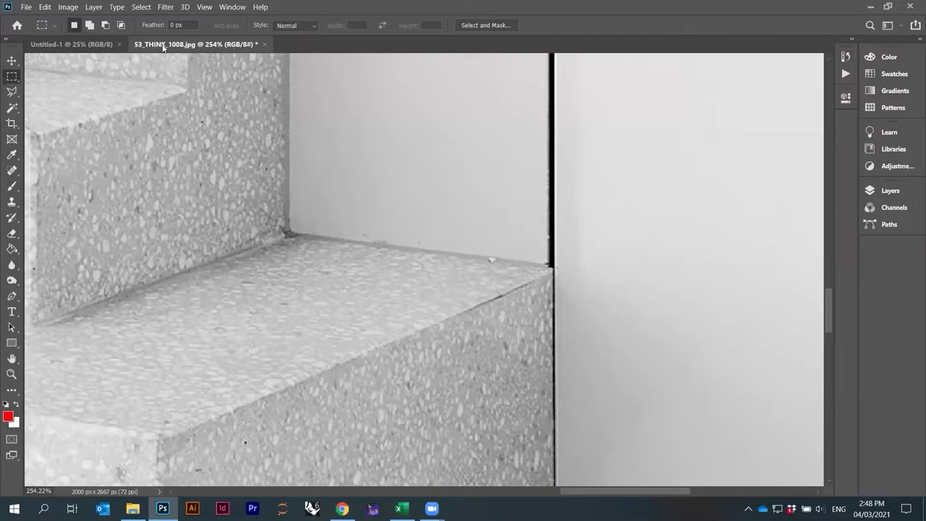
- Open the Image Size settings for the staircase image and change the width and height units to pixels
{"action": "left_click", "coordinate": [69, 7]}
{"action": "mouse_move", "coordinate": [80, 19]}
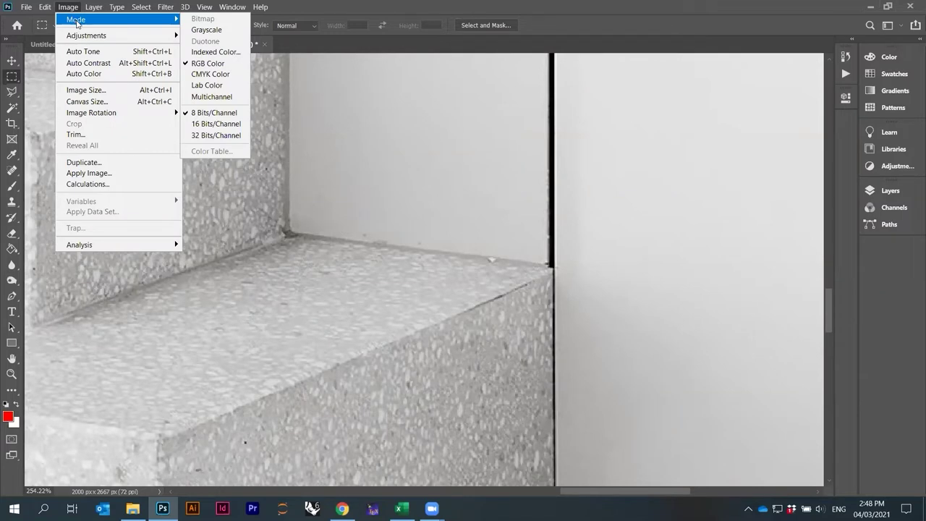
{"action": "mouse_move", "coordinate": [89, 38]}
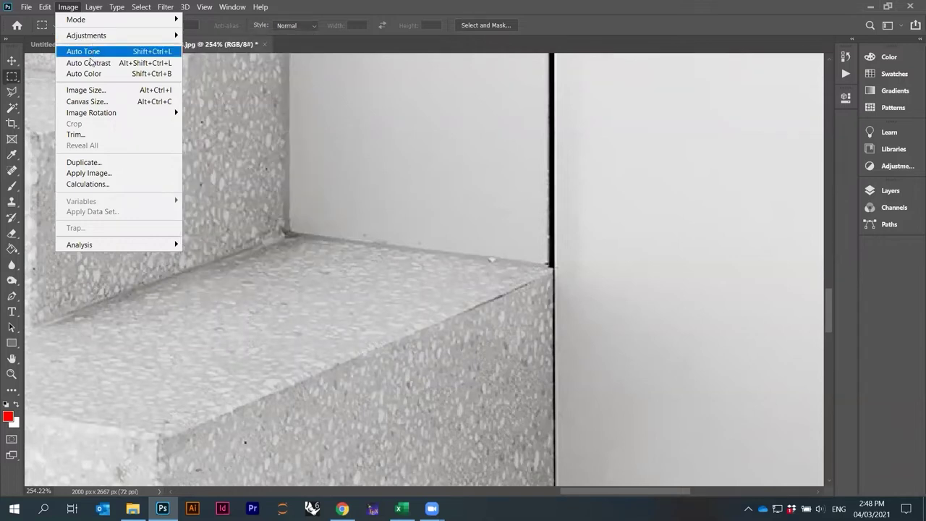
{"action": "left_click", "coordinate": [87, 90]}
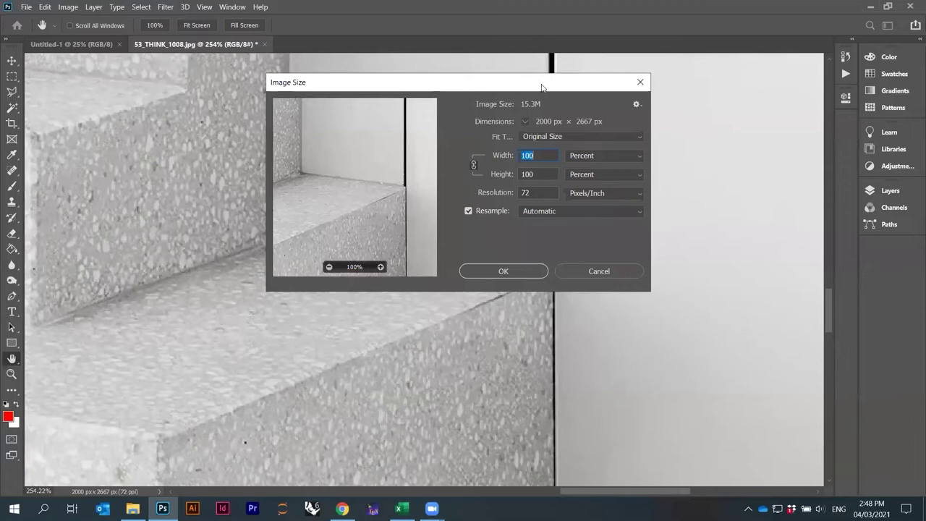
{"action": "left_click_drag", "start_coordinate": [541, 87], "coordinate": [631, 127]}
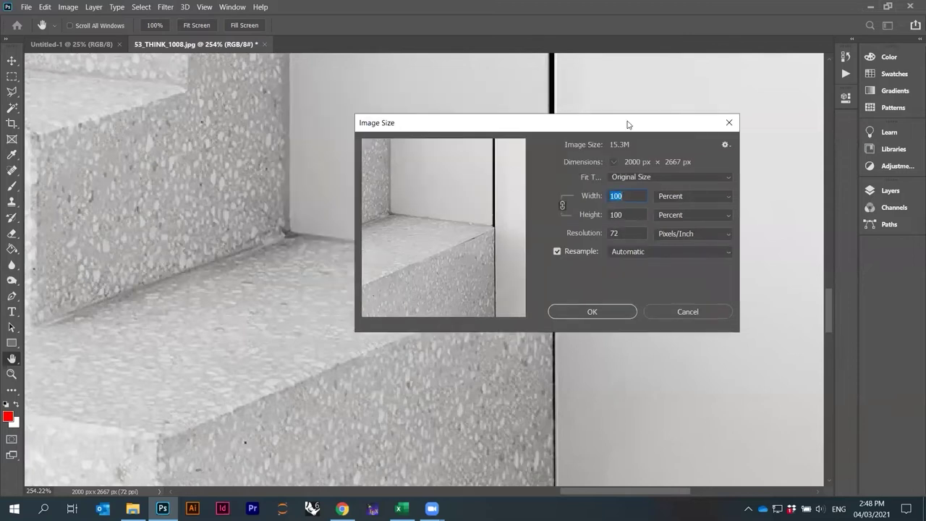
{"action": "left_click", "coordinate": [672, 196]}
{"action": "left_click", "coordinate": [677, 218]}
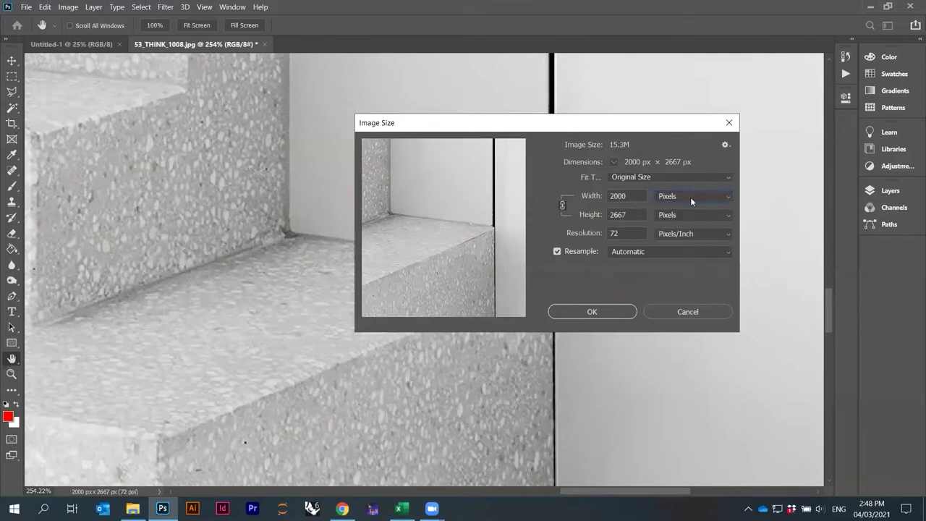
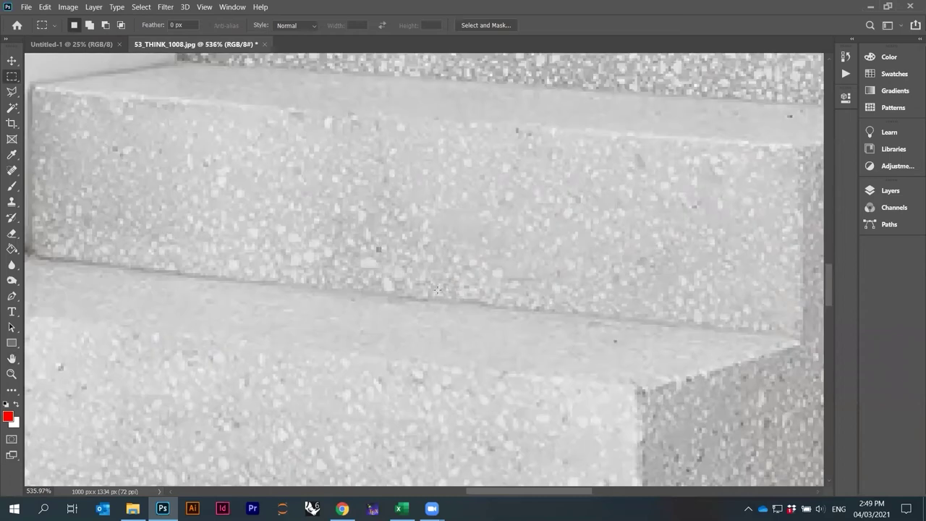
- Reduce the staircase image to 50 percent of its current width and height
{"action": "scroll", "coordinate": [577, 290], "scroll_direction": "up", "scroll_amount": 3}
{"action": "scroll", "coordinate": [577, 289], "scroll_direction": "up", "scroll_amount": 3}
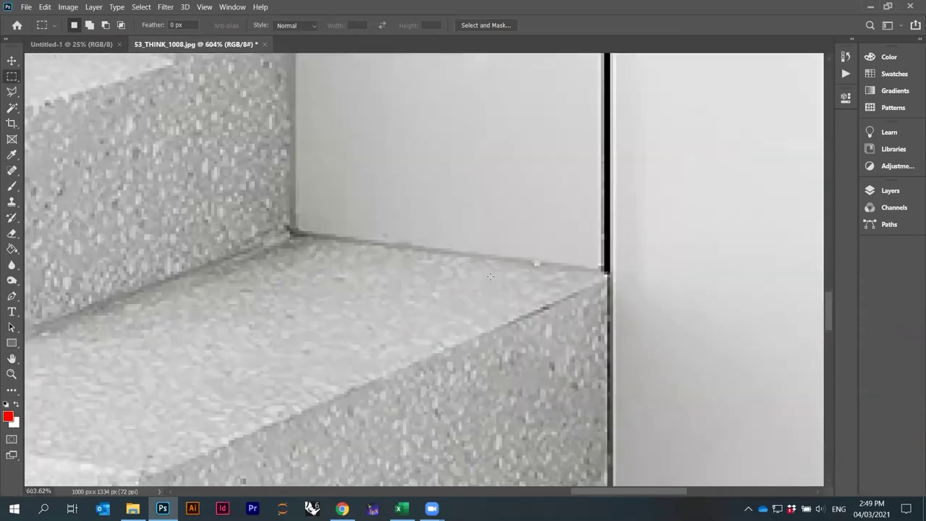
{"action": "left_click", "coordinate": [63, 7]}
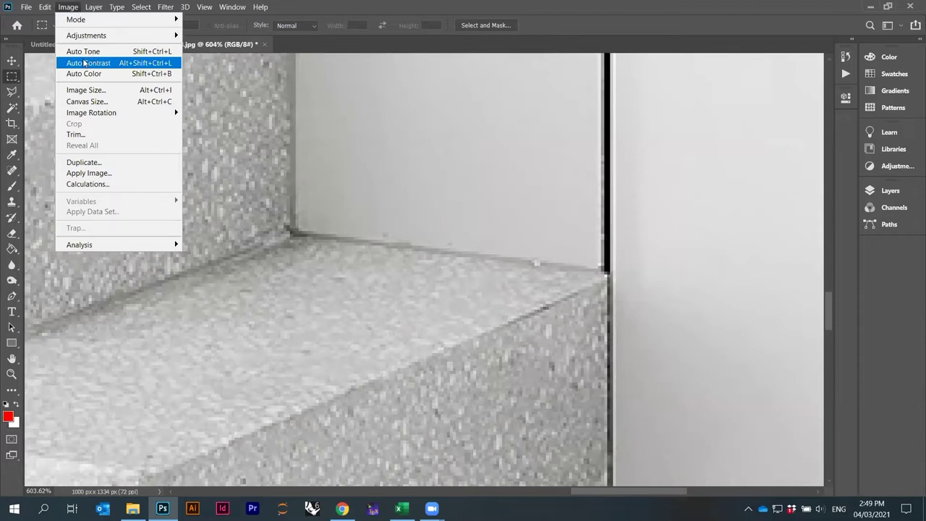
{"action": "left_click", "coordinate": [85, 91]}
{"action": "type", "text": "50"}
{"action": "left_click", "coordinate": [622, 312]}
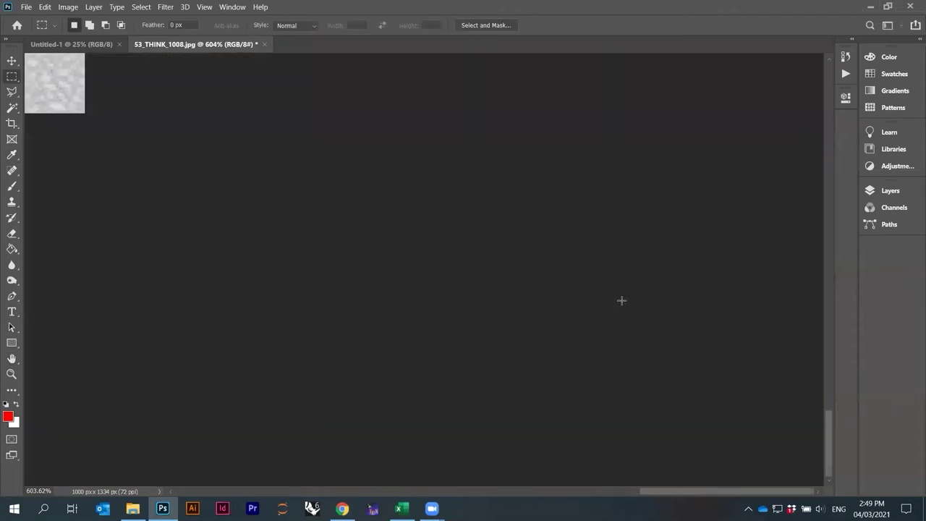
{"action": "key", "text": "ctrl+0"}
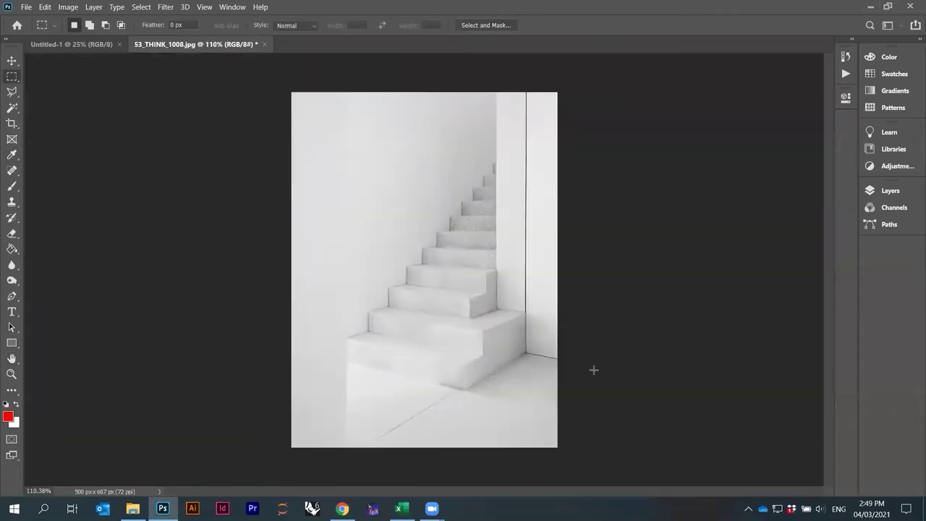
- Examine the individual pixels of the reduced staircase image and check its file size and dimensions without changing them
{"action": "scroll", "coordinate": [593, 369], "scroll_direction": "up", "scroll_amount": 5}
{"action": "scroll", "coordinate": [520, 320], "scroll_direction": "up", "scroll_amount": 4}
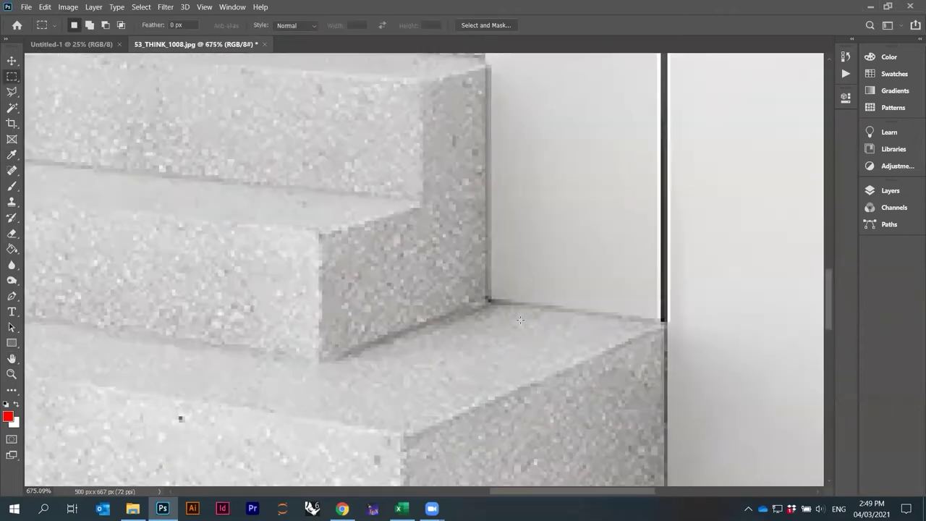
{"action": "scroll", "coordinate": [443, 213], "scroll_direction": "up", "scroll_amount": 3}
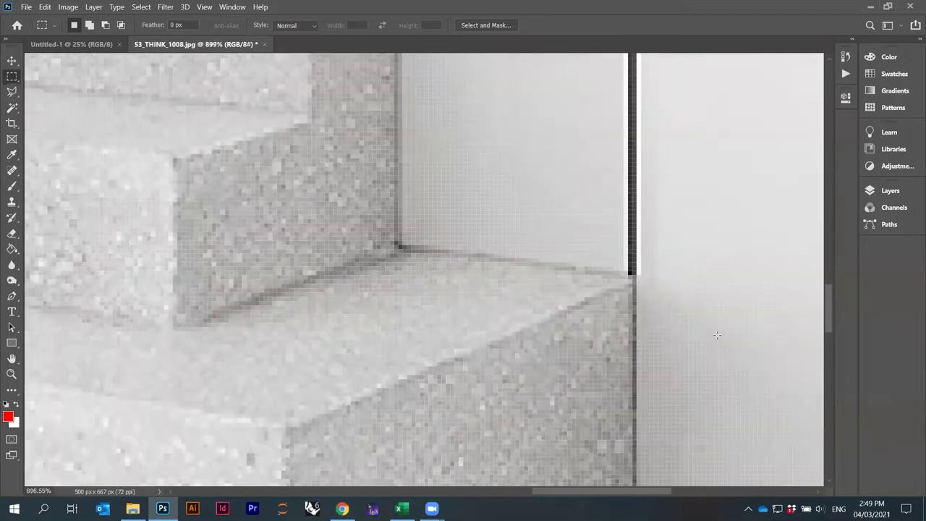
{"action": "scroll", "coordinate": [546, 289], "scroll_direction": "up", "scroll_amount": 3}
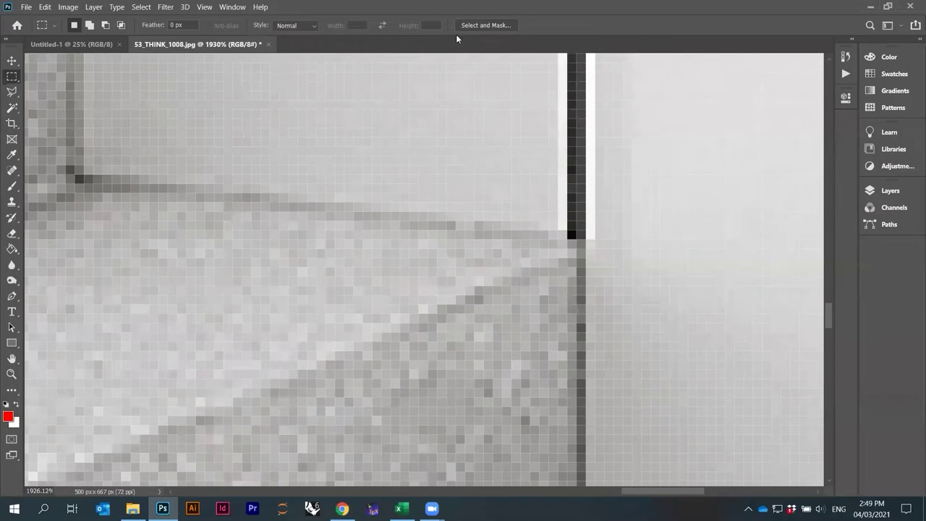
{"action": "left_click", "coordinate": [68, 6]}
{"action": "left_click", "coordinate": [87, 87]}
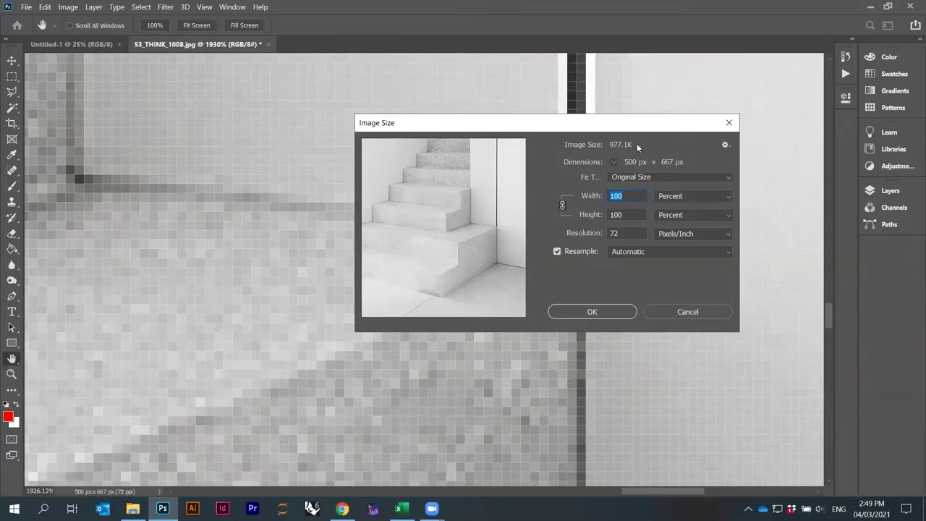
{"action": "left_click", "coordinate": [652, 311]}
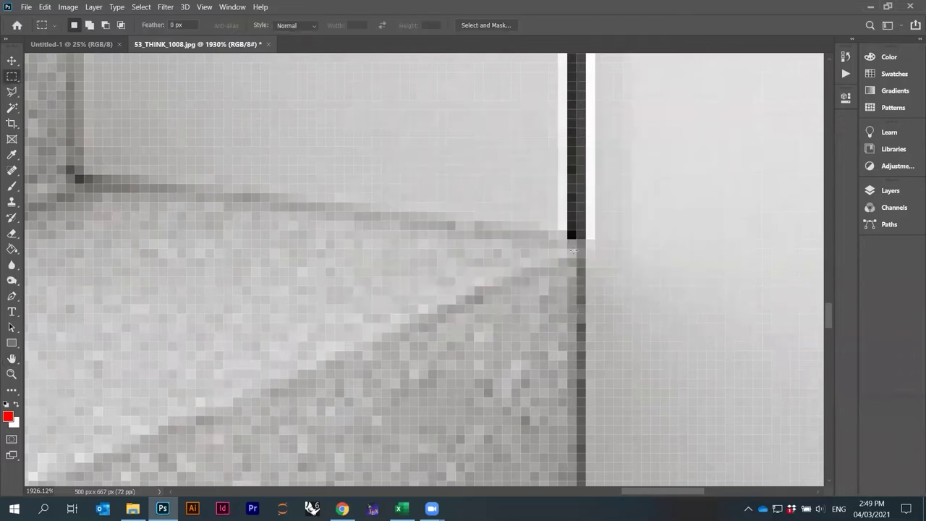
{"action": "scroll", "coordinate": [448, 227], "scroll_direction": "down", "scroll_amount": 10}
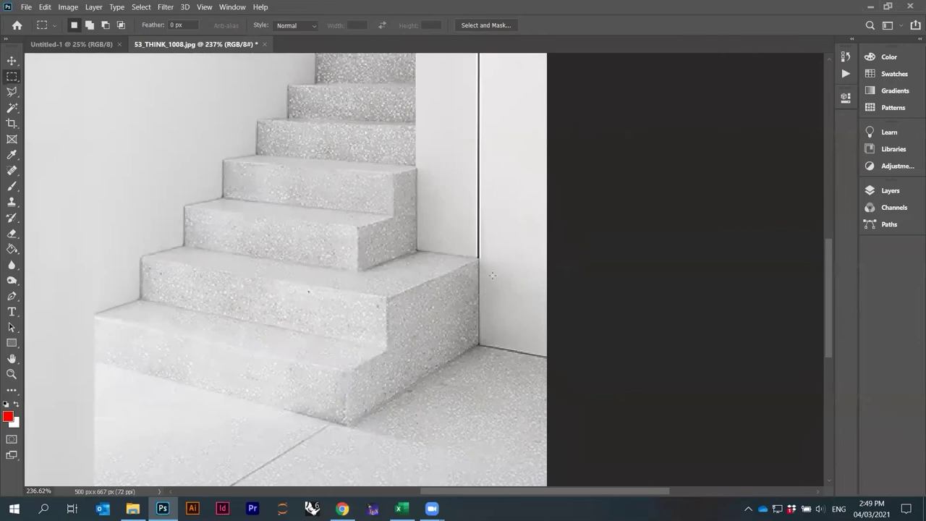
{"action": "scroll", "coordinate": [492, 276], "scroll_direction": "up", "scroll_amount": 8}
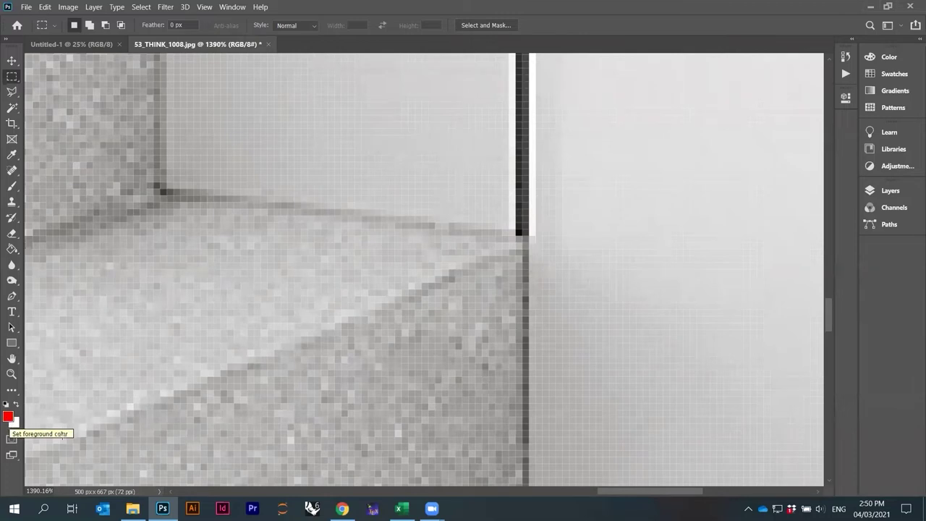
- Open the foreground color picker and try out muted red shades such as c06464, and black
{"action": "left_click", "coordinate": [9, 419]}
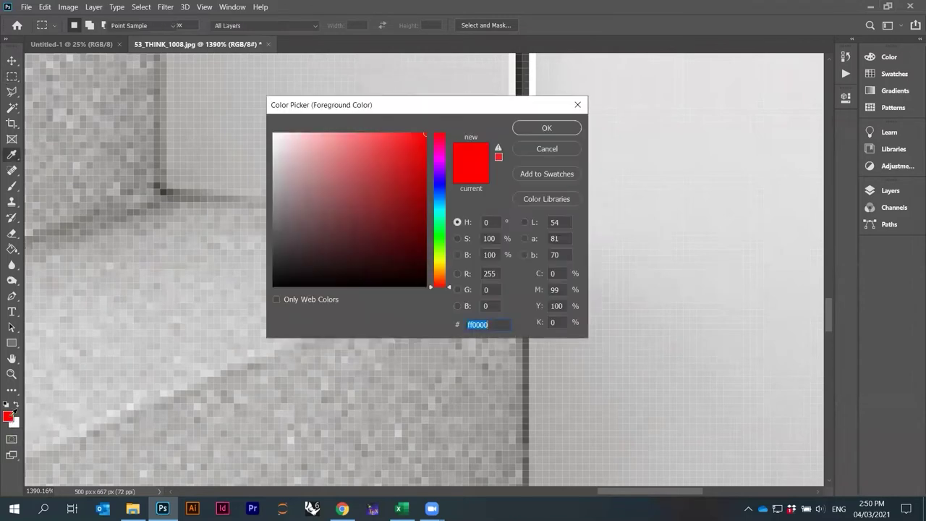
{"action": "left_click", "coordinate": [398, 154]}
{"action": "left_click", "coordinate": [346, 171]}
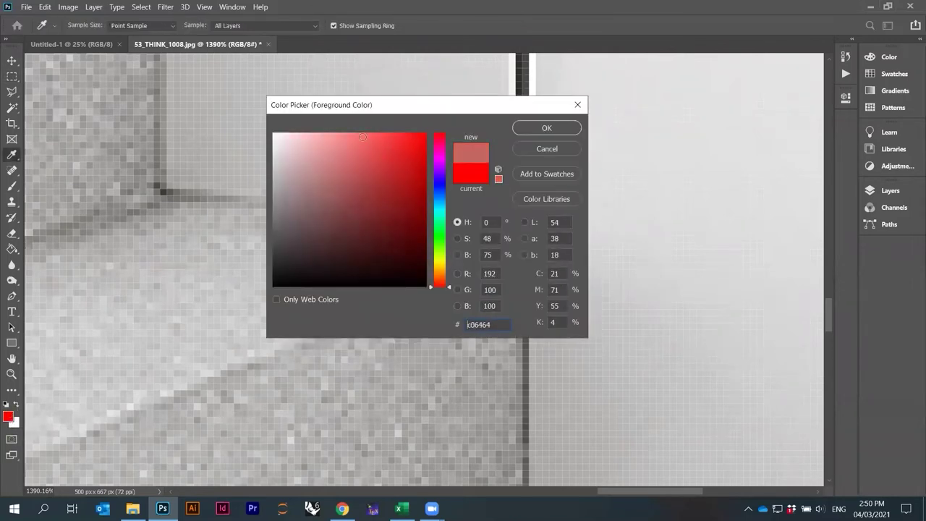
{"action": "left_click_drag", "start_coordinate": [575, 97], "coordinate": [753, 87]}
{"action": "mouse_move", "coordinate": [565, 172]}
{"action": "left_mouse_down"}
{"action": "mouse_move", "coordinate": [542, 190]}
{"action": "mouse_move", "coordinate": [557, 198]}
{"action": "mouse_move", "coordinate": [480, 219]}
{"action": "mouse_move", "coordinate": [566, 184]}
{"action": "mouse_move", "coordinate": [513, 190]}
{"action": "mouse_move", "coordinate": [579, 145]}
{"action": "mouse_move", "coordinate": [528, 239]}
{"action": "mouse_move", "coordinate": [507, 182]}
{"action": "mouse_move", "coordinate": [481, 181]}
{"action": "mouse_move", "coordinate": [461, 269]}
{"action": "mouse_move", "coordinate": [418, 304]}
{"action": "left_mouse_up"}
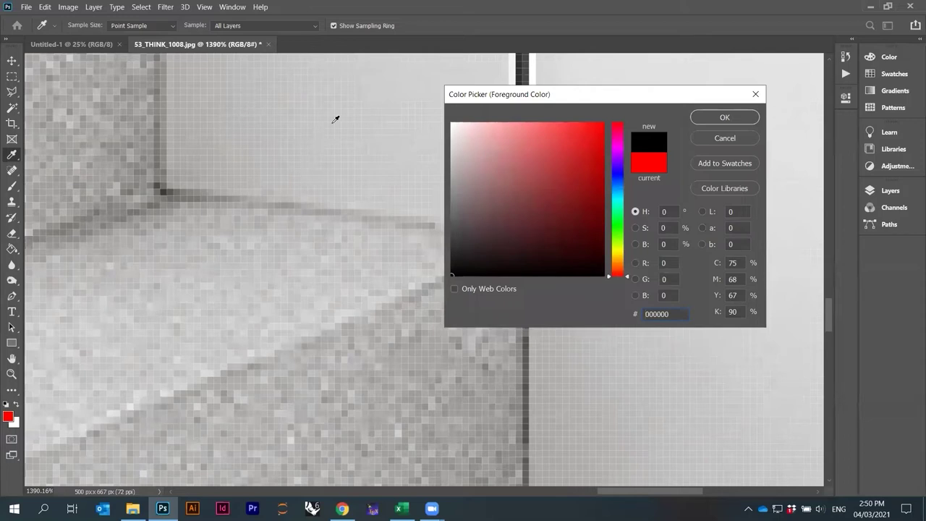
- Sample gray tones from the image along the wall edge and at the stair corner, including 94938f and 4e4d49
{"action": "left_click", "coordinate": [167, 100]}
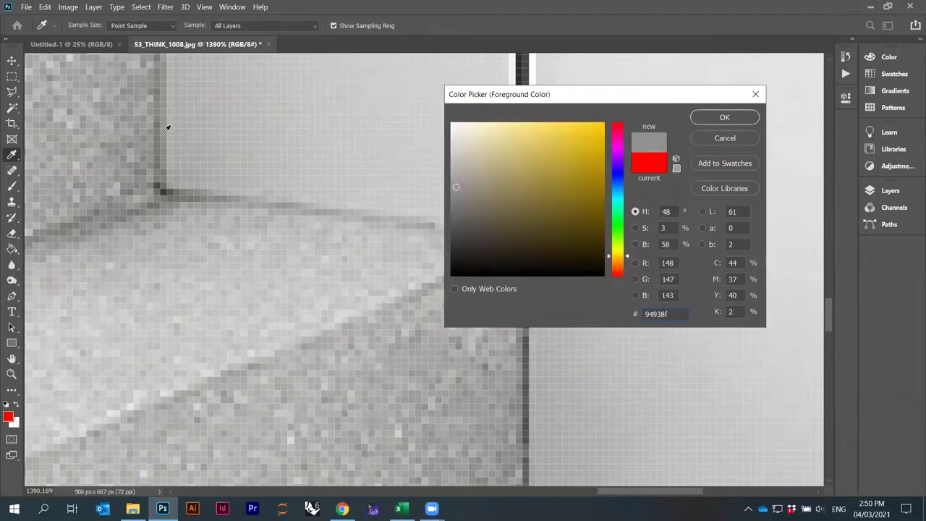
{"action": "left_click", "coordinate": [162, 188]}
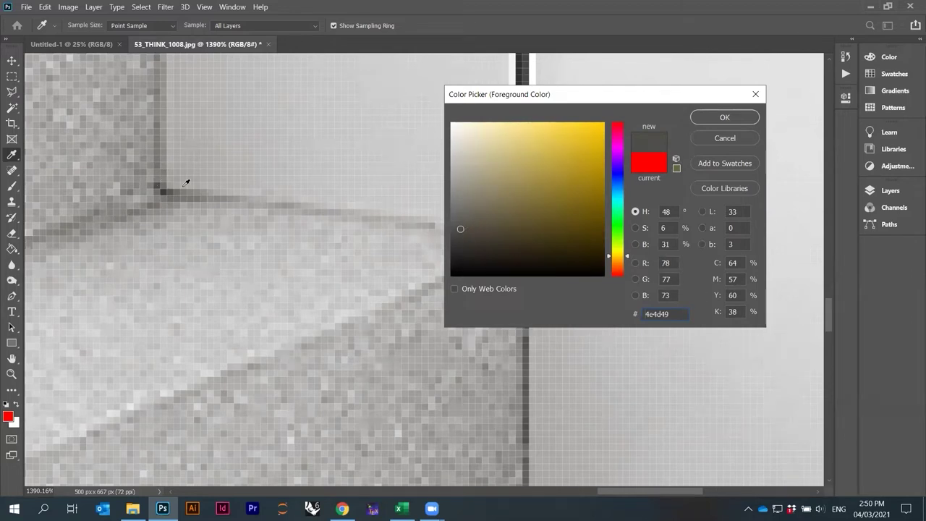
{"action": "left_click_drag", "start_coordinate": [242, 213], "coordinate": [311, 159]}
- Try the muted red b35f5f, and set the foreground color to black (000000)
{"action": "mouse_move", "coordinate": [552, 221]}
{"action": "left_mouse_down"}
{"action": "mouse_move", "coordinate": [525, 207]}
{"action": "mouse_move", "coordinate": [522, 168]}
{"action": "left_mouse_up"}
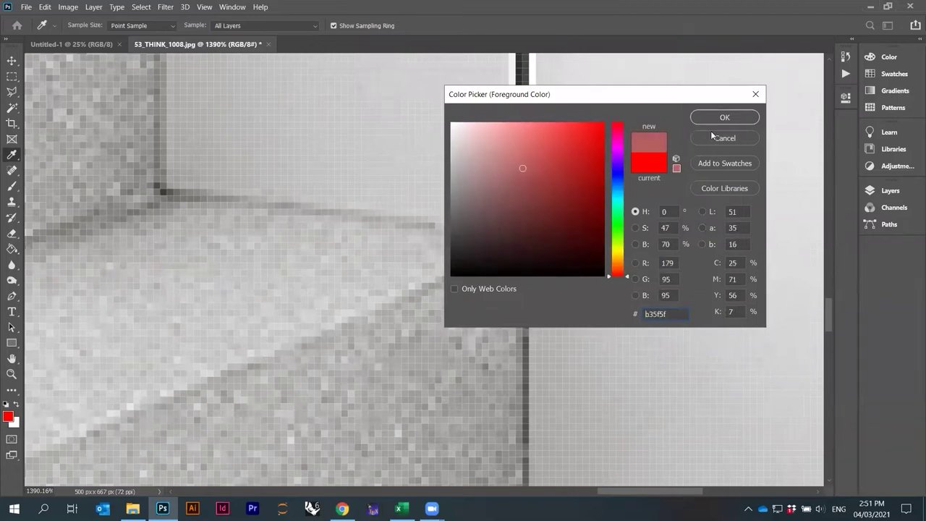
{"action": "left_click_drag", "start_coordinate": [571, 191], "coordinate": [440, 268]}
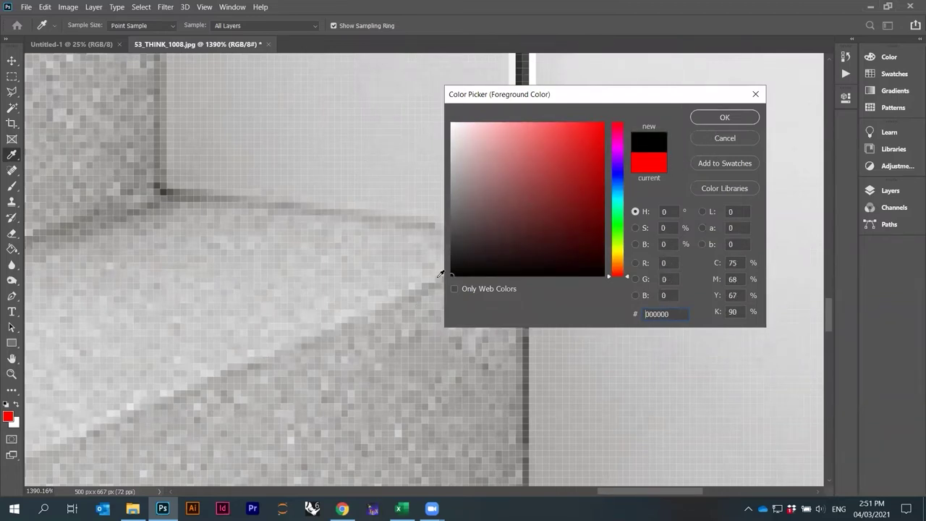
{"action": "left_click", "coordinate": [725, 118]}
{"action": "key", "text": "m"}
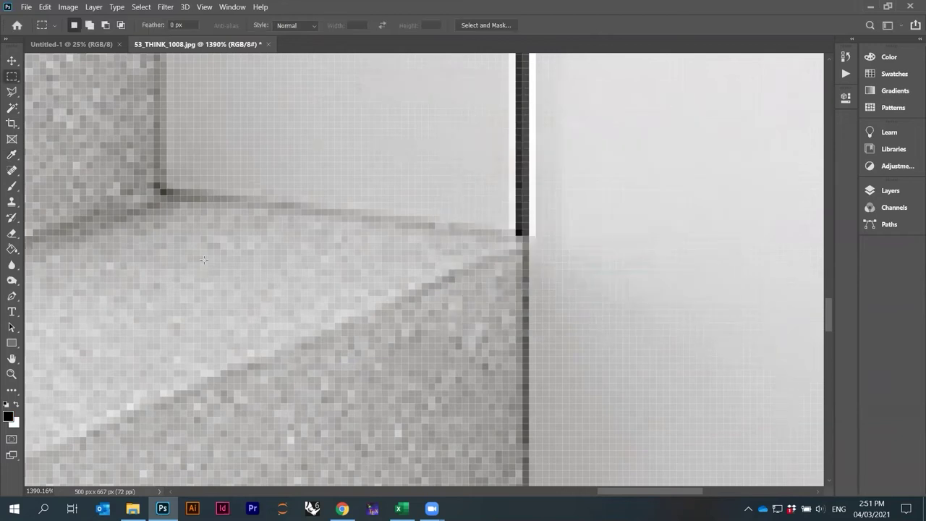
- Check the background color in its color picker without changing it
{"action": "left_click", "coordinate": [15, 423]}
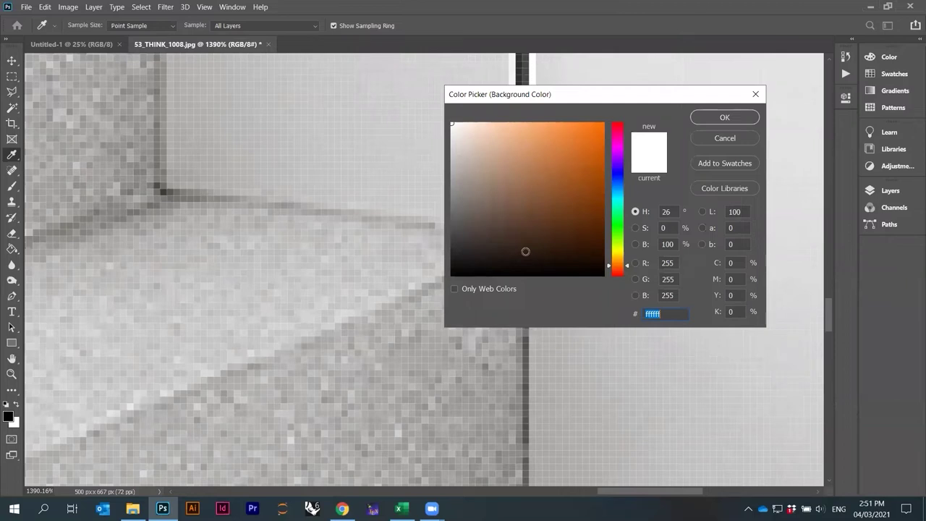
{"action": "left_click", "coordinate": [726, 137]}
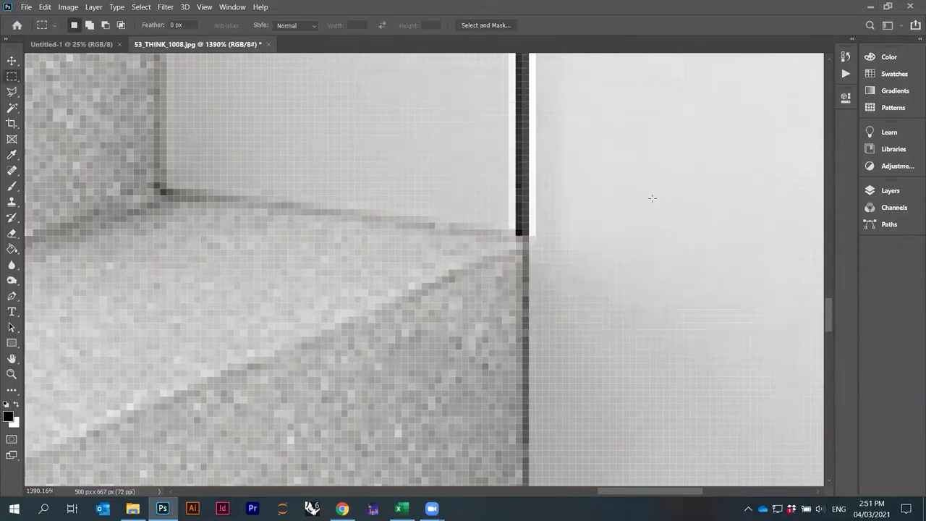
- Paint a thin black curl over the stair corner with the 2 px Brush, undoing the first attempt and painting it again
{"action": "left_click", "coordinate": [12, 187]}
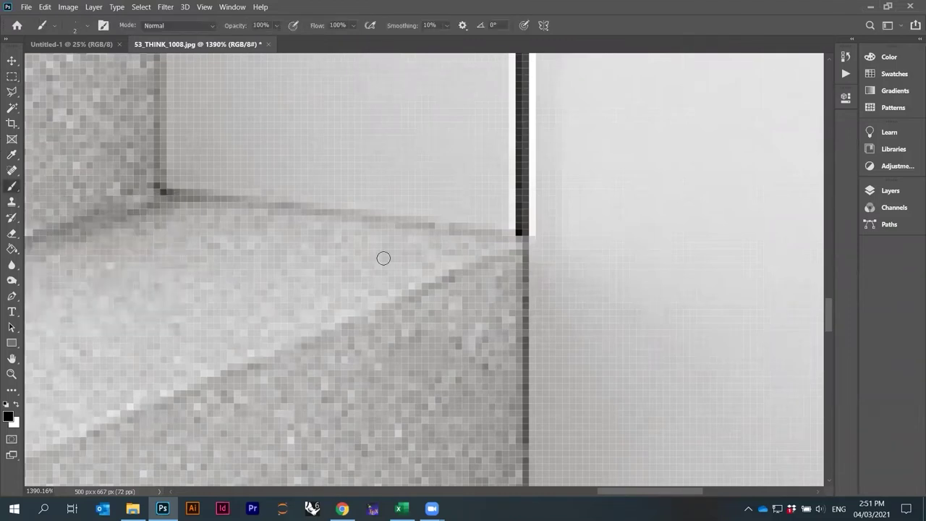
{"action": "mouse_move", "coordinate": [451, 172]}
{"action": "left_mouse_down"}
{"action": "mouse_move", "coordinate": [355, 170]}
{"action": "mouse_move", "coordinate": [248, 219]}
{"action": "mouse_move", "coordinate": [225, 294]}
{"action": "mouse_move", "coordinate": [232, 348]}
{"action": "mouse_move", "coordinate": [335, 403]}
{"action": "mouse_move", "coordinate": [384, 373]}
{"action": "mouse_move", "coordinate": [384, 323]}
{"action": "mouse_move", "coordinate": [344, 299]}
{"action": "mouse_move", "coordinate": [303, 309]}
{"action": "mouse_move", "coordinate": [311, 348]}
{"action": "left_mouse_up"}
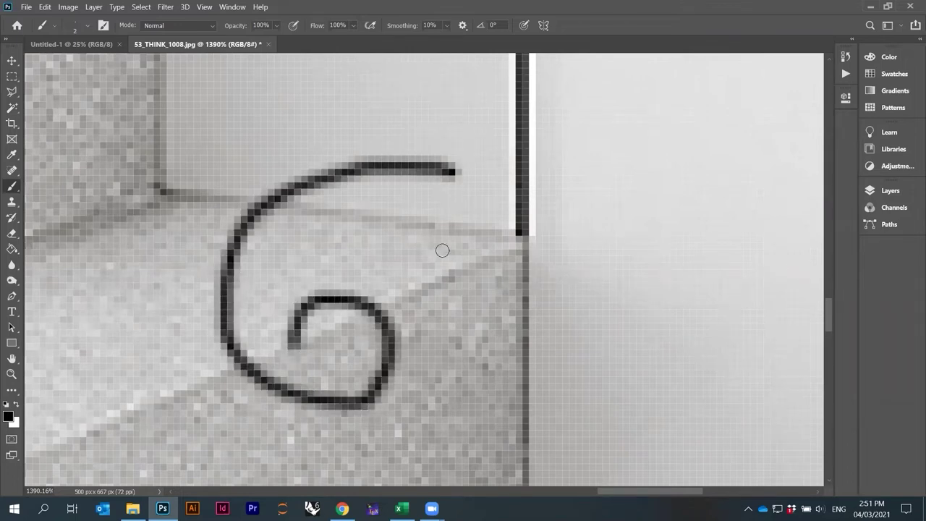
{"action": "key", "text": "ctrl+z"}
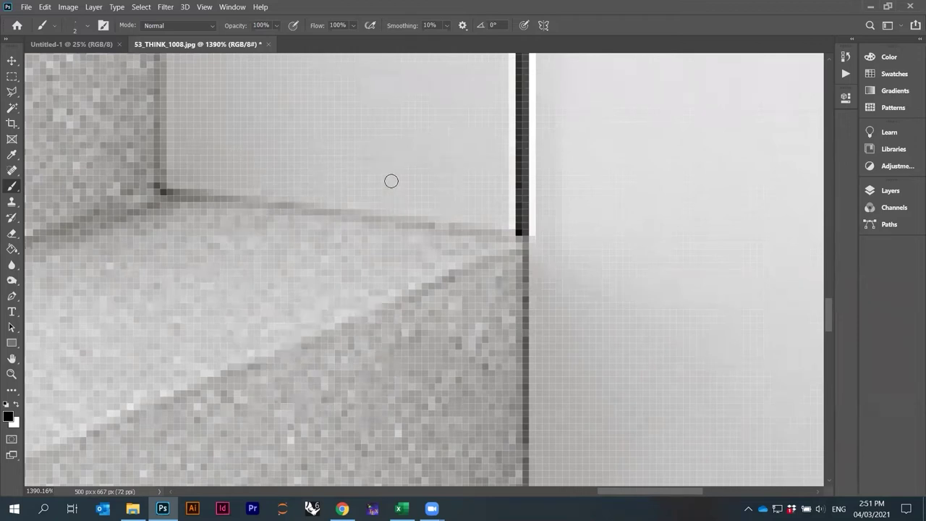
{"action": "mouse_move", "coordinate": [400, 149]}
{"action": "left_mouse_down"}
{"action": "mouse_move", "coordinate": [219, 312]}
{"action": "mouse_move", "coordinate": [346, 332]}
{"action": "mouse_move", "coordinate": [294, 261]}
{"action": "left_mouse_up"}
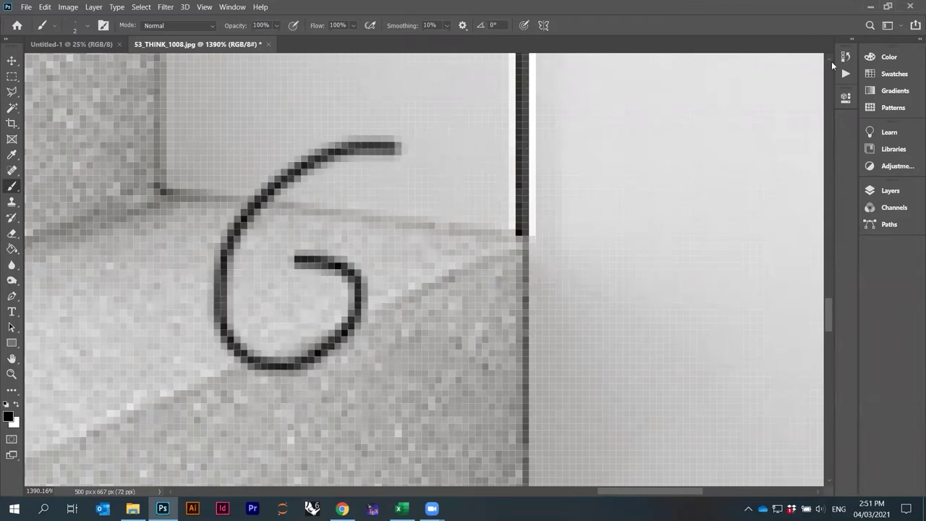
- Revert the image to the second Image Size state in the History to remove the thin brush stroke
{"action": "left_click", "coordinate": [845, 58]}
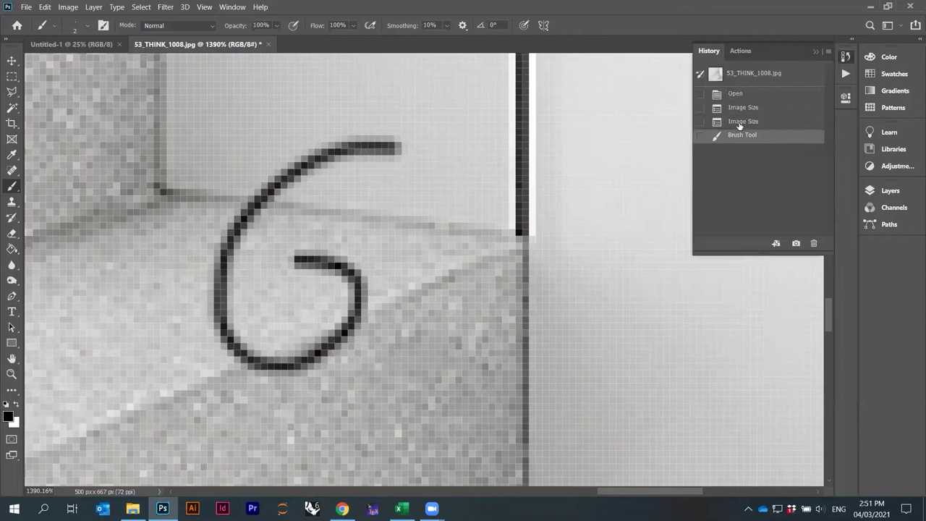
{"action": "left_click", "coordinate": [741, 122]}
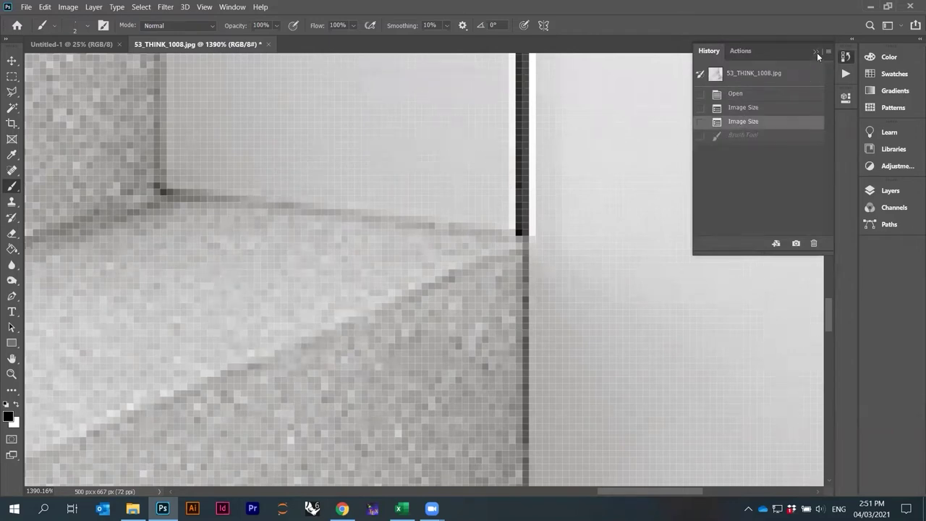
{"action": "left_click", "coordinate": [817, 52]}
{"action": "left_click", "coordinate": [845, 57]}
- Set the brush size to 18 px and paint a thick black G-shaped curl across the stair corner
{"action": "right_click", "coordinate": [392, 172]}
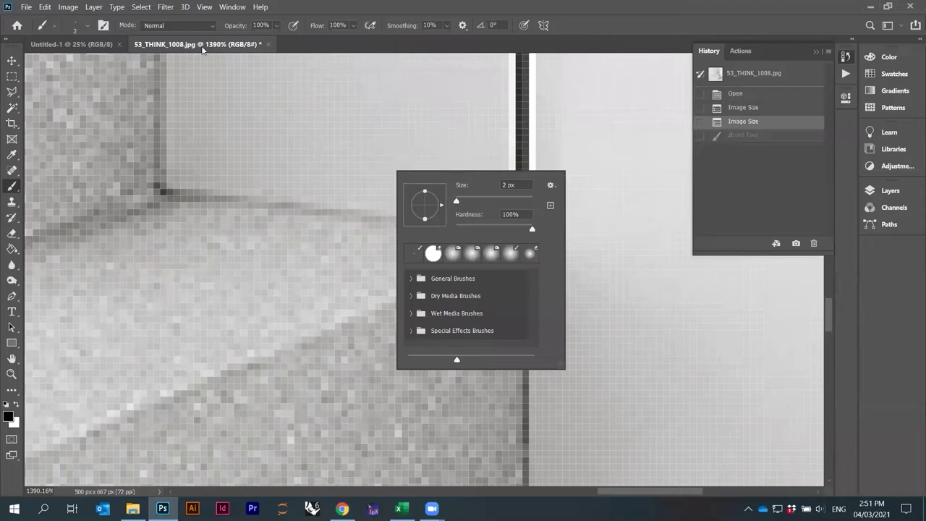
{"action": "left_click", "coordinate": [370, 96]}
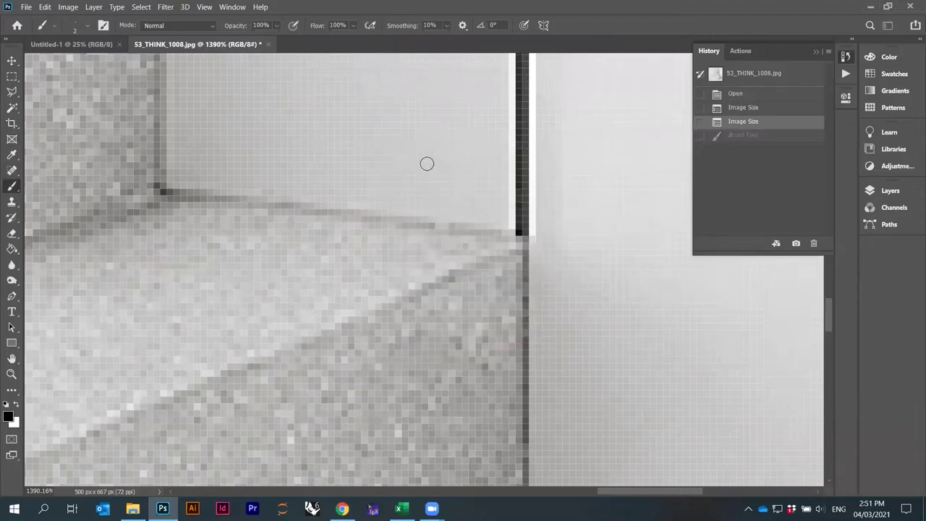
{"action": "right_click", "coordinate": [375, 162]}
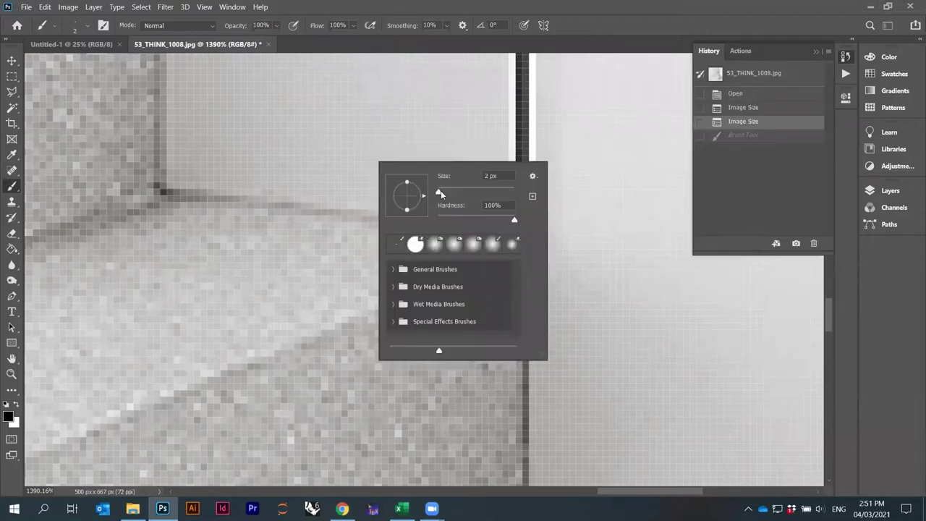
{"action": "left_click_drag", "start_coordinate": [439, 193], "coordinate": [444, 193]}
{"action": "scroll", "coordinate": [360, 268], "scroll_direction": "down", "scroll_amount": 2}
{"action": "scroll", "coordinate": [368, 252], "scroll_direction": "down", "scroll_amount": 3}
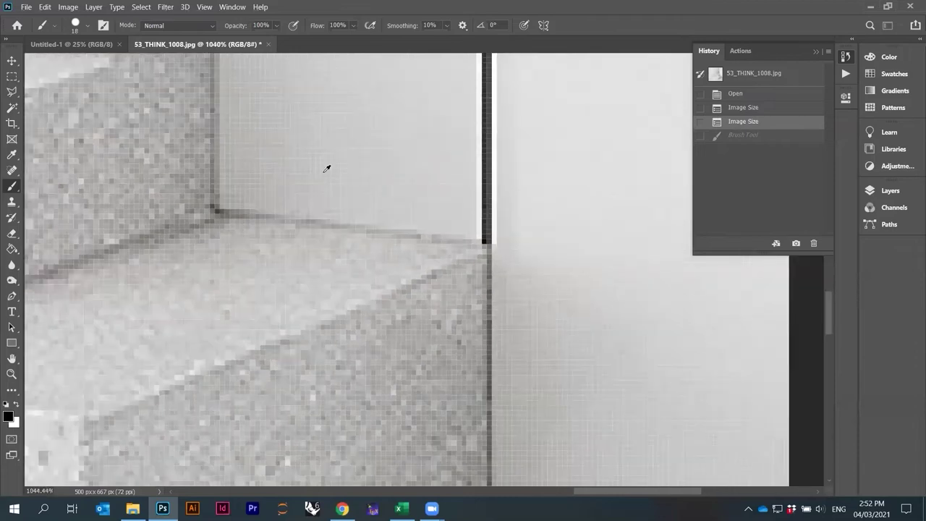
{"action": "scroll", "coordinate": [370, 223], "scroll_direction": "down", "scroll_amount": 2}
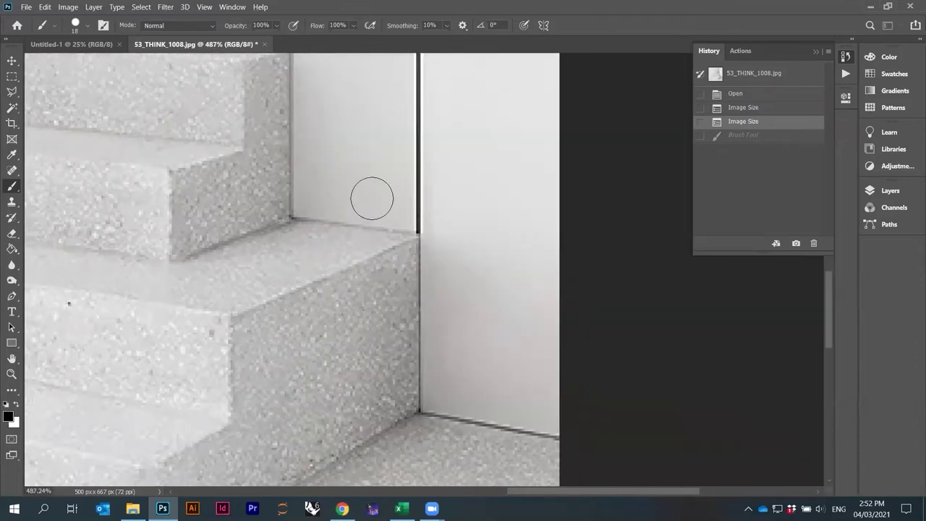
{"action": "left_click", "coordinate": [348, 179]}
{"action": "mouse_move", "coordinate": [347, 179]}
{"action": "left_mouse_down"}
{"action": "mouse_move", "coordinate": [257, 173]}
{"action": "mouse_move", "coordinate": [204, 205]}
{"action": "mouse_move", "coordinate": [187, 266]}
{"action": "mouse_move", "coordinate": [197, 303]}
{"action": "mouse_move", "coordinate": [224, 327]}
{"action": "mouse_move", "coordinate": [292, 337]}
{"action": "mouse_move", "coordinate": [330, 302]}
{"action": "mouse_move", "coordinate": [328, 273]}
{"action": "mouse_move", "coordinate": [304, 257]}
{"action": "mouse_move", "coordinate": [271, 253]}
{"action": "left_mouse_up"}
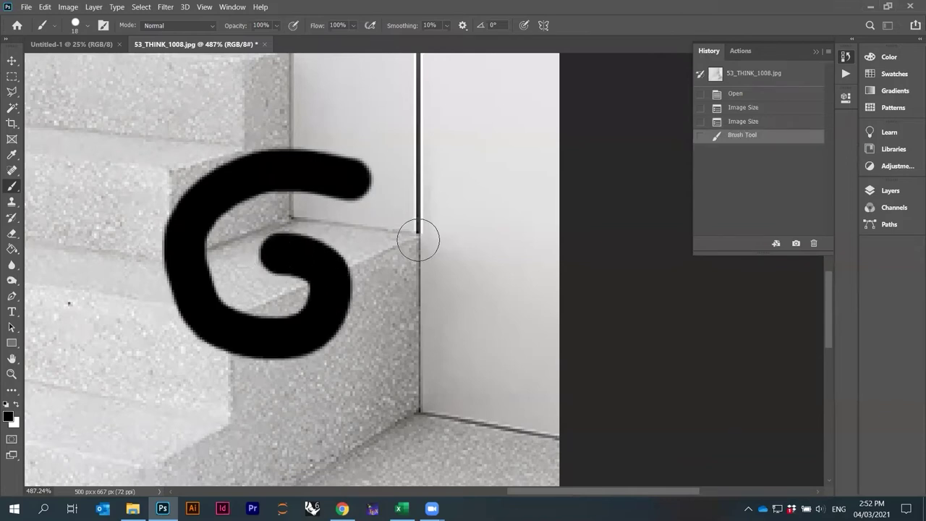
- Set the brush size to 12 px and paint a thinner black hook around the upper end of the thick curl
{"action": "right_click", "coordinate": [417, 236]}
{"action": "type", "text": "12"}
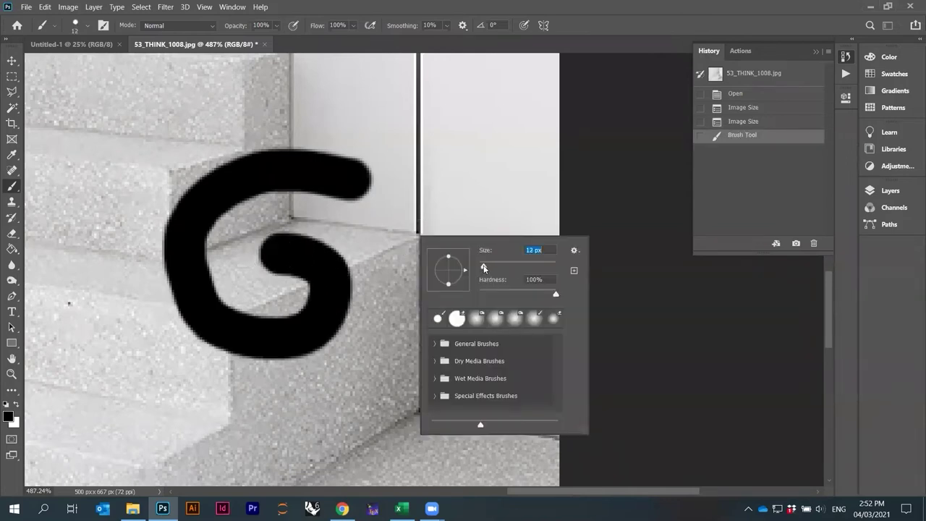
{"action": "left_click", "coordinate": [326, 224]}
{"action": "mouse_move", "coordinate": [347, 235]}
{"action": "left_mouse_down"}
{"action": "mouse_move", "coordinate": [395, 146]}
{"action": "mouse_move", "coordinate": [334, 118]}
{"action": "mouse_move", "coordinate": [250, 115]}
{"action": "left_mouse_up"}
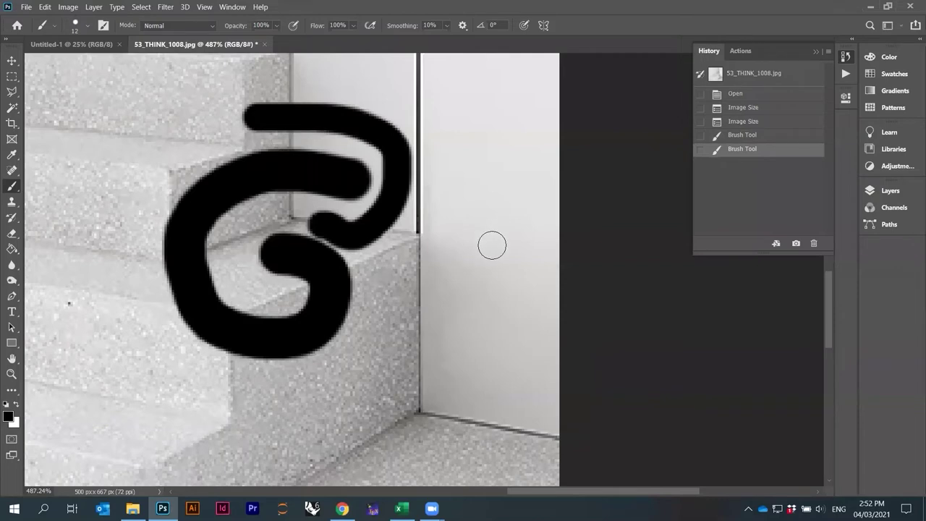
- Lower the brush hardness and paint a soft-edged black loop over the wall edge beside the other strokes
{"action": "right_click", "coordinate": [465, 230]}
{"action": "left_click_drag", "start_coordinate": [600, 286], "coordinate": [526, 288]}
{"action": "mouse_move", "coordinate": [446, 150]}
{"action": "left_mouse_down"}
{"action": "mouse_move", "coordinate": [430, 229]}
{"action": "mouse_move", "coordinate": [381, 314]}
{"action": "mouse_move", "coordinate": [407, 367]}
{"action": "mouse_move", "coordinate": [472, 345]}
{"action": "mouse_move", "coordinate": [473, 277]}
{"action": "mouse_move", "coordinate": [493, 240]}
{"action": "left_mouse_up"}
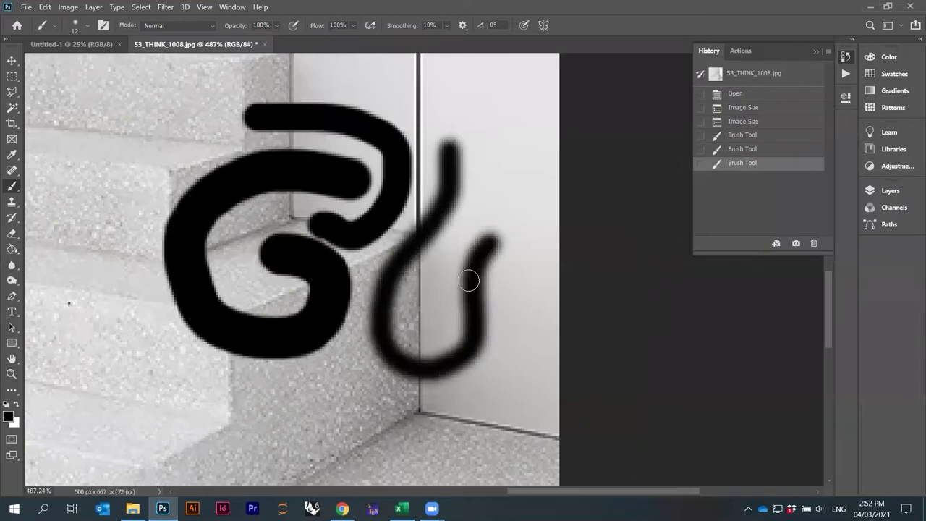
- Compare the hard and soft brush edges, and undo all three brush strokes
{"action": "scroll", "coordinate": [469, 289], "scroll_direction": "down", "scroll_amount": 2}
{"action": "scroll", "coordinate": [469, 288], "scroll_direction": "down", "scroll_amount": 2}
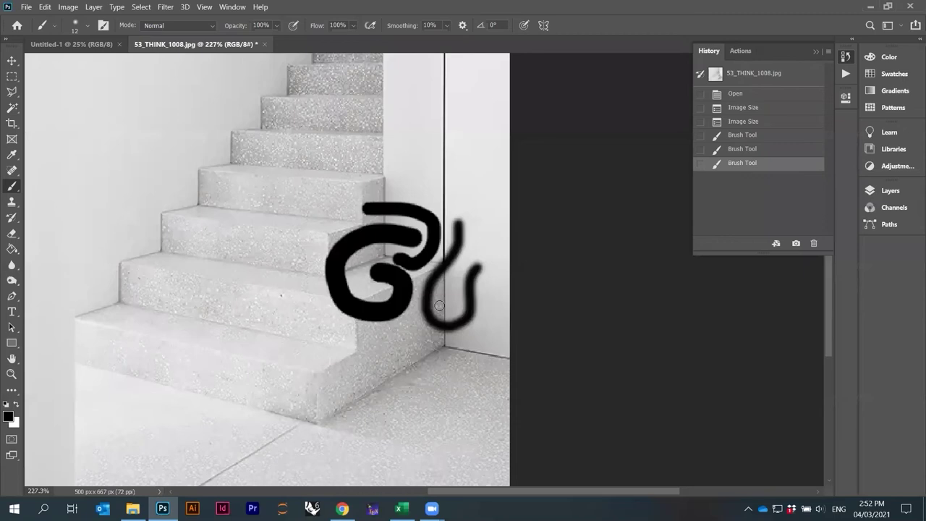
{"action": "scroll", "coordinate": [289, 314], "scroll_direction": "up", "scroll_amount": 1}
{"action": "scroll", "coordinate": [357, 289], "scroll_direction": "up", "scroll_amount": 1}
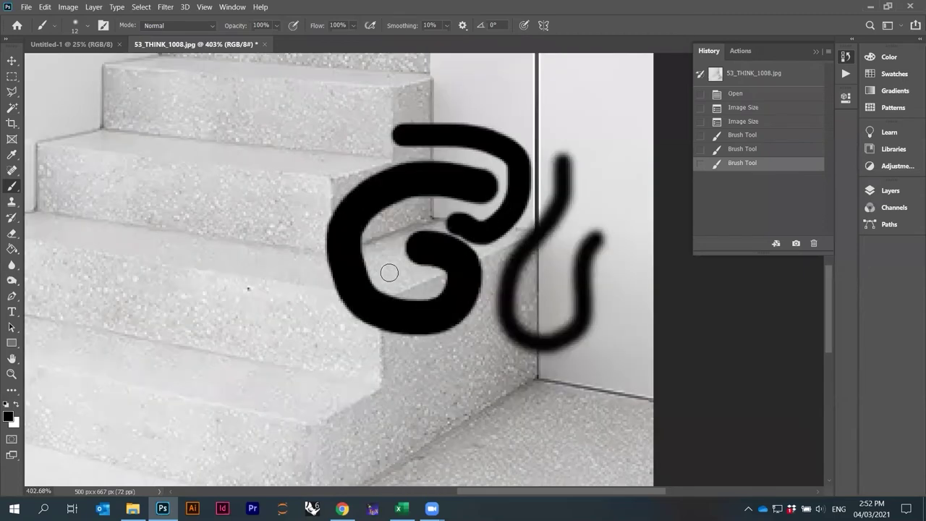
{"action": "key", "text": "ctrl+z"}
{"action": "key", "text": "ctrl+z"}
{"action": "key", "text": "ctrl+z"}
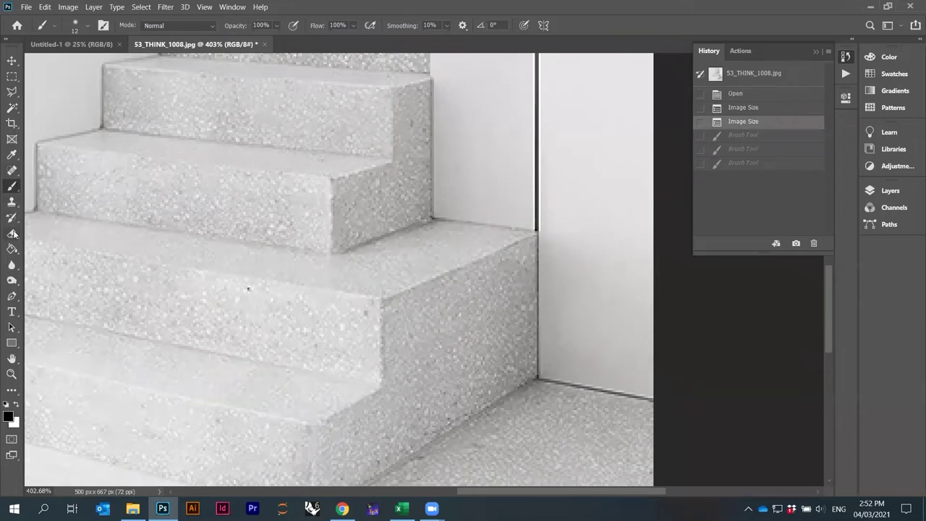
- Erase two broad freehand areas of the stairs with the 36 px Eraser
{"action": "left_click", "coordinate": [12, 233]}
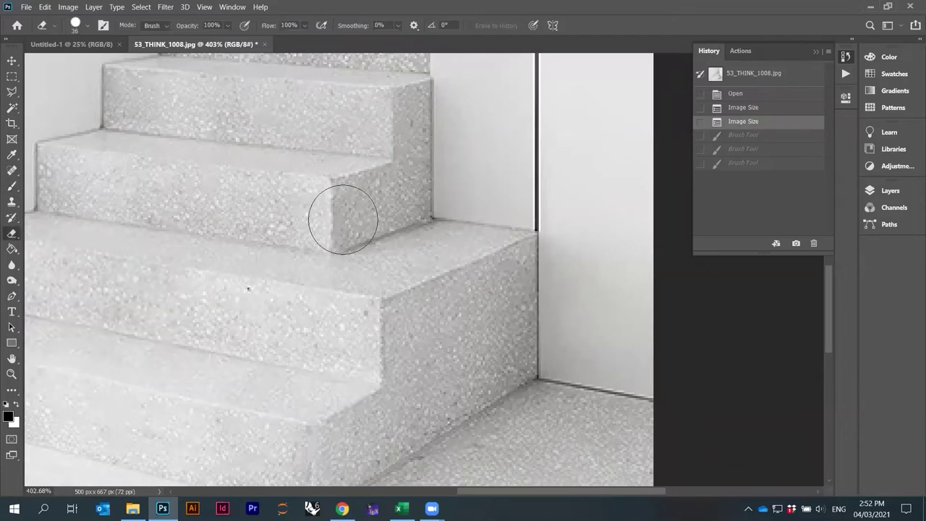
{"action": "mouse_move", "coordinate": [423, 195]}
{"action": "left_mouse_down"}
{"action": "mouse_move", "coordinate": [310, 196]}
{"action": "mouse_move", "coordinate": [251, 285]}
{"action": "mouse_move", "coordinate": [316, 382]}
{"action": "left_mouse_up"}
{"action": "left_click_drag", "start_coordinate": [497, 321], "coordinate": [498, 322]}
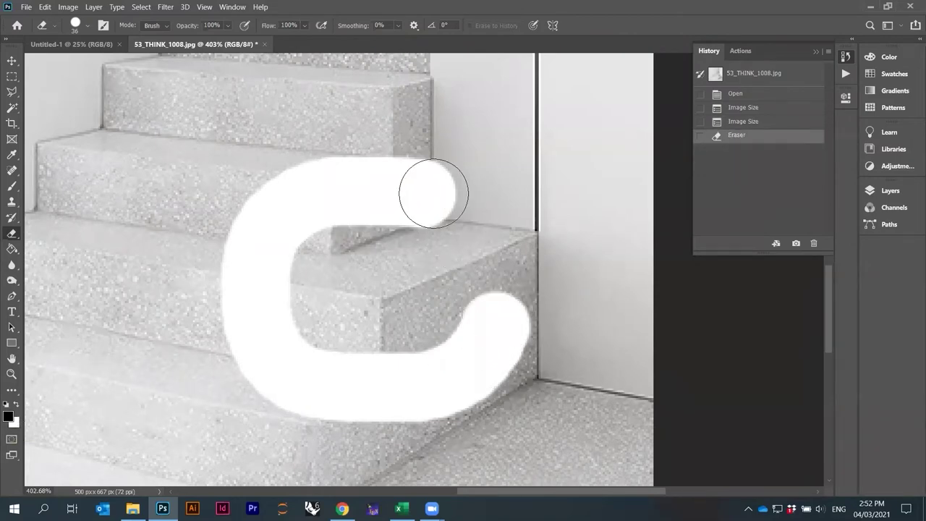
{"action": "mouse_move", "coordinate": [250, 164]}
{"action": "left_mouse_down"}
{"action": "mouse_move", "coordinate": [182, 197]}
{"action": "mouse_move", "coordinate": [179, 294]}
{"action": "mouse_move", "coordinate": [230, 248]}
{"action": "mouse_move", "coordinate": [236, 196]}
{"action": "mouse_move", "coordinate": [328, 166]}
{"action": "mouse_move", "coordinate": [441, 160]}
{"action": "mouse_move", "coordinate": [432, 214]}
{"action": "mouse_move", "coordinate": [296, 264]}
{"action": "mouse_move", "coordinate": [252, 317]}
{"action": "mouse_move", "coordinate": [260, 339]}
{"action": "mouse_move", "coordinate": [352, 260]}
{"action": "mouse_move", "coordinate": [431, 262]}
{"action": "left_mouse_up"}
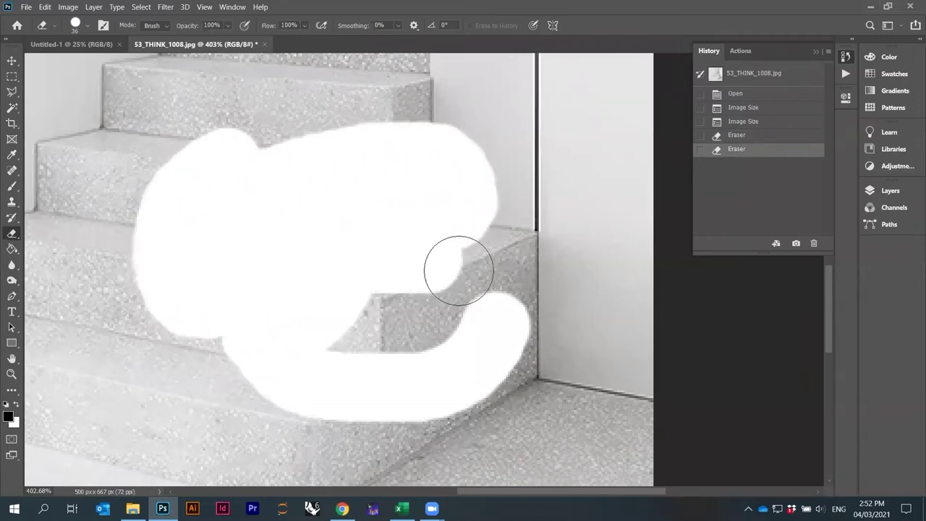
- Undo both eraser strokes on the stairs
{"action": "scroll", "coordinate": [513, 264], "scroll_direction": "down", "scroll_amount": 5}
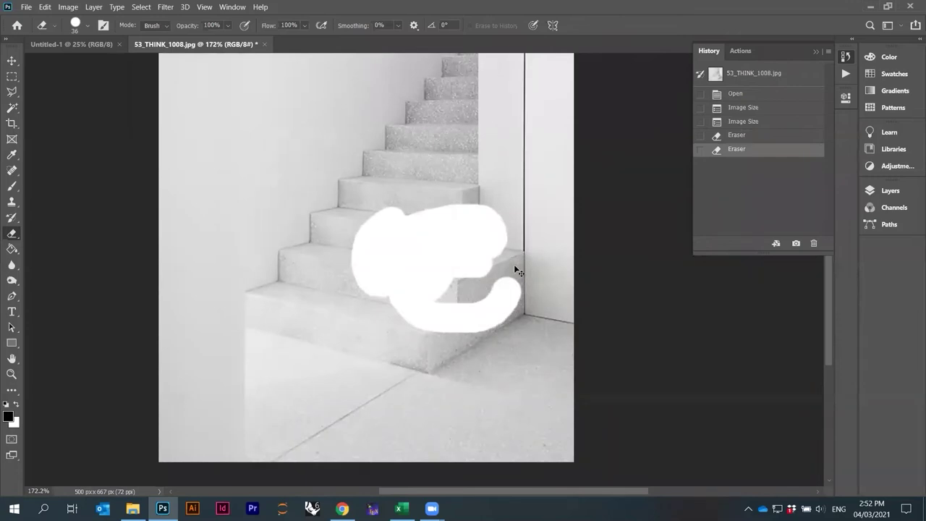
{"action": "key", "text": "ctrl+z"}
{"action": "key", "text": "ctrl+z"}
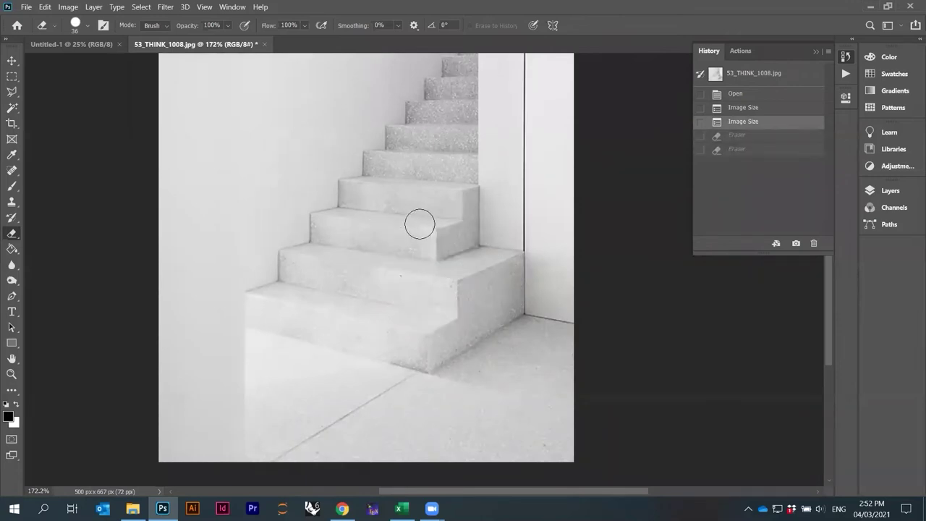
- Switch to the Rectangular Marquee tool and close the History panel
{"action": "scroll", "coordinate": [423, 215], "scroll_direction": "up", "scroll_amount": 3}
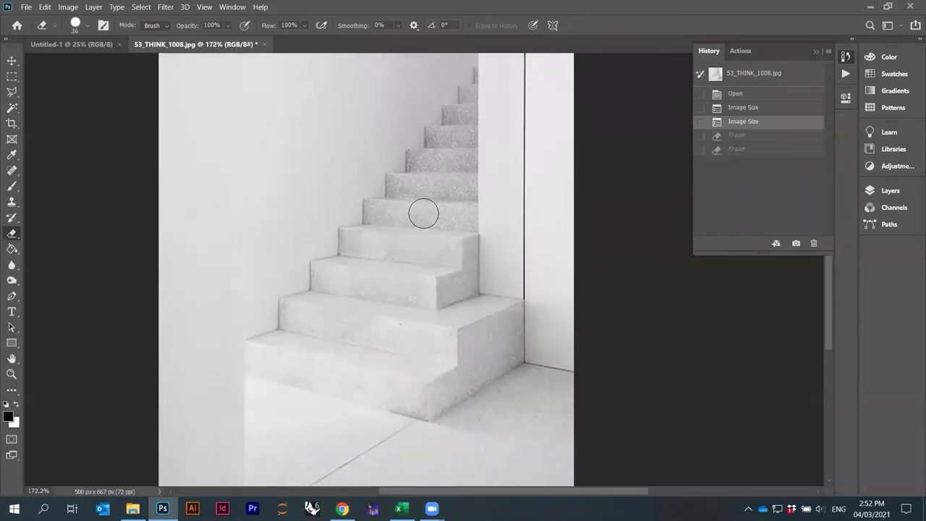
{"action": "scroll", "coordinate": [424, 213], "scroll_direction": "up", "scroll_amount": 6}
{"action": "left_click", "coordinate": [12, 76]}
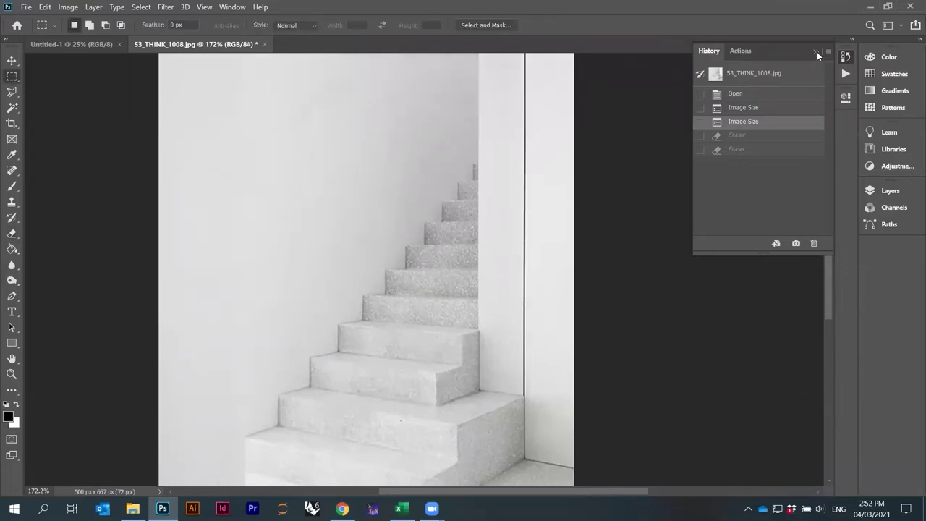
{"action": "left_click", "coordinate": [817, 53]}
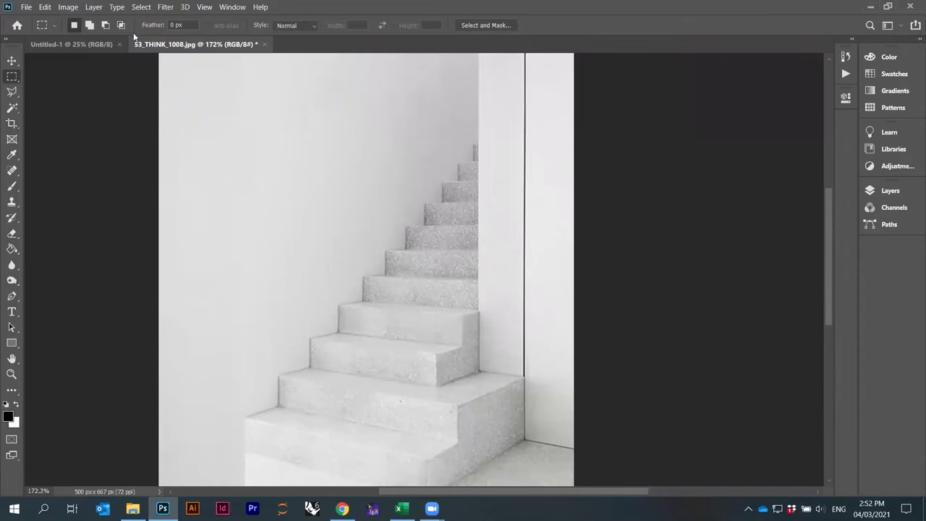
- Restore the image to its Open state in the History, and view the staircase at its original resolution
{"action": "left_click", "coordinate": [68, 6]}
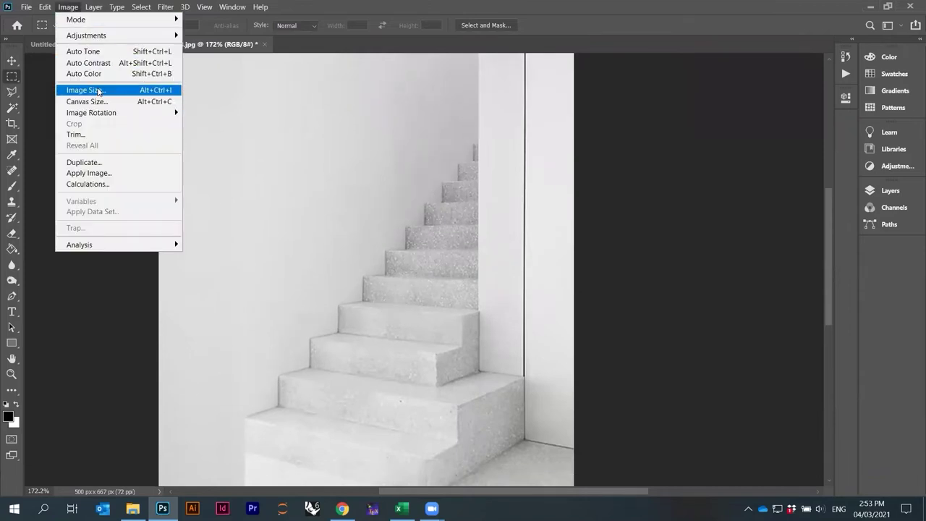
{"action": "left_click", "coordinate": [846, 58]}
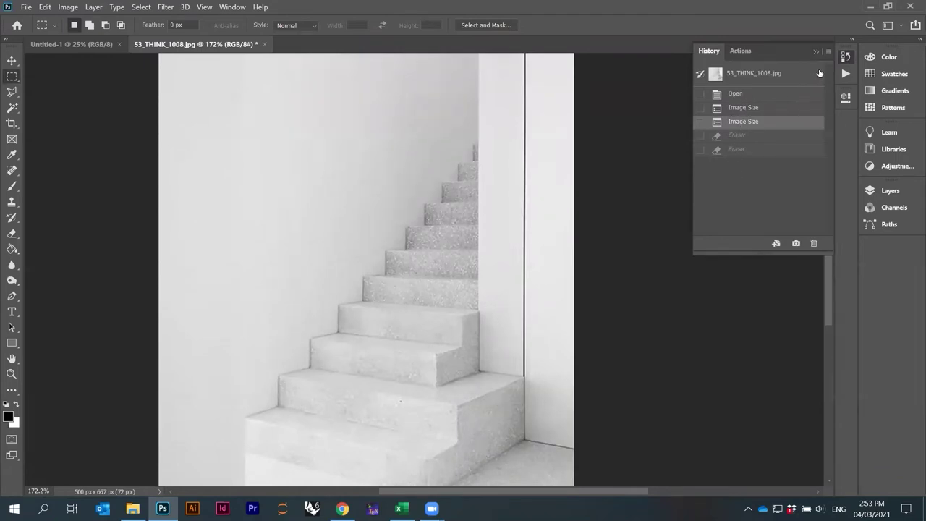
{"action": "left_click", "coordinate": [846, 57]}
{"action": "left_click", "coordinate": [846, 58]}
{"action": "left_click", "coordinate": [736, 95]}
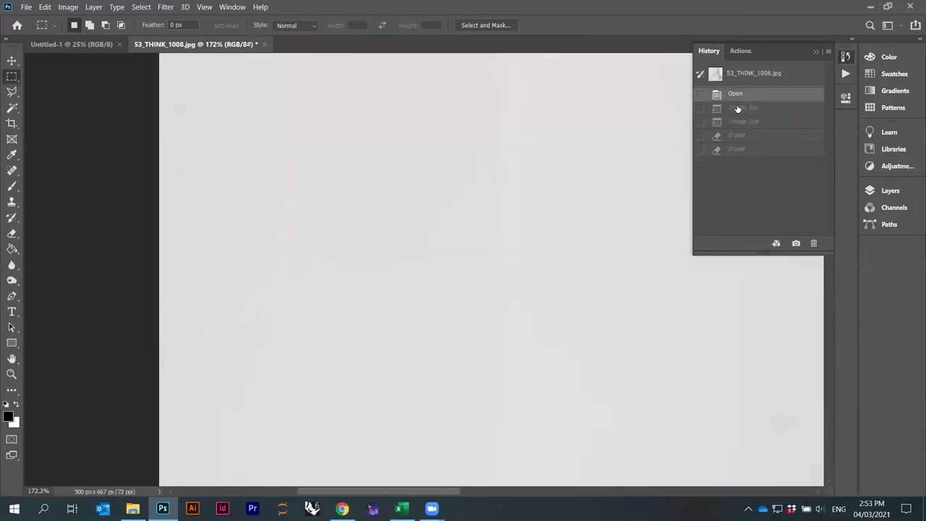
{"action": "left_click", "coordinate": [847, 59]}
{"action": "key", "text": "ctrl+0"}
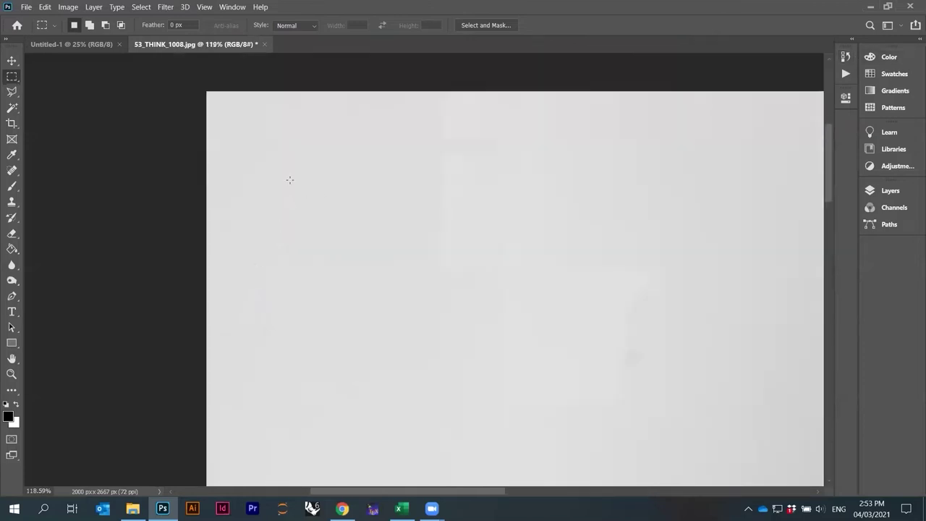
{"action": "scroll", "coordinate": [435, 204], "scroll_direction": "up", "scroll_amount": 3}
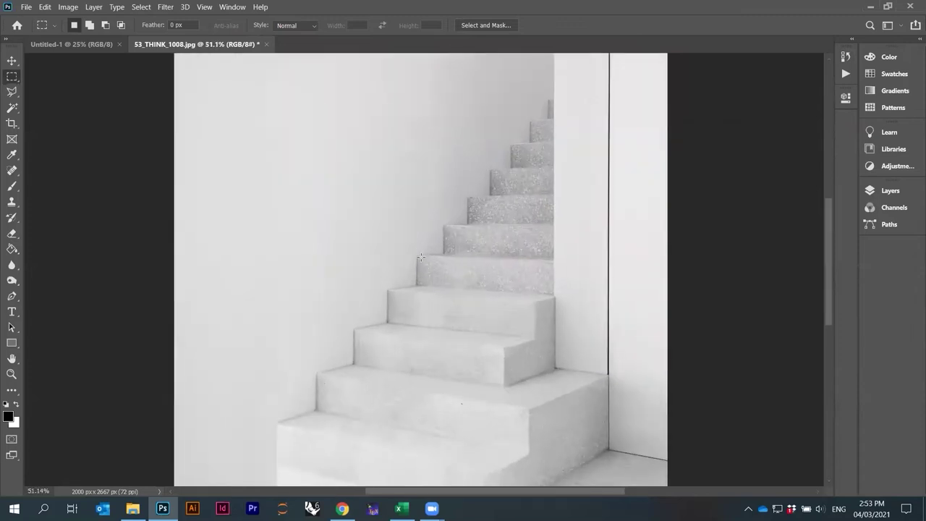
{"action": "left_click", "coordinate": [847, 58]}
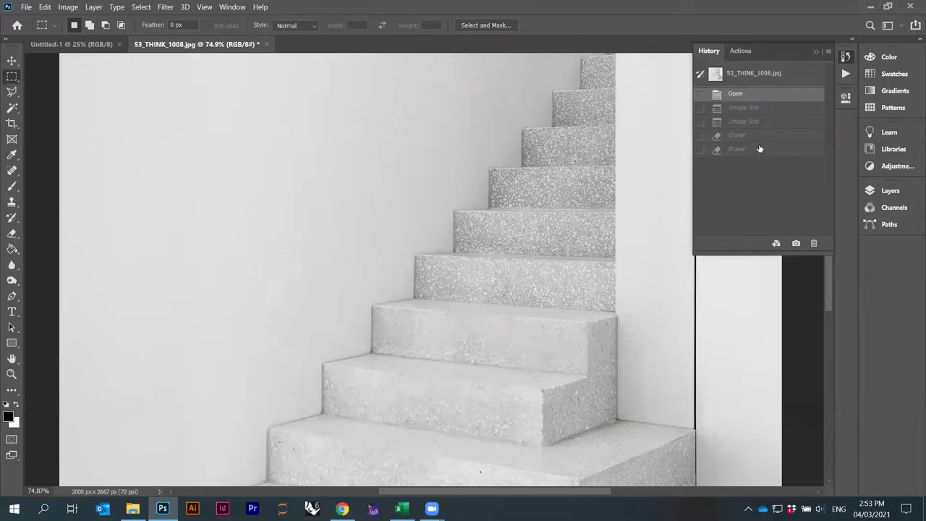
{"action": "left_click", "coordinate": [815, 50]}
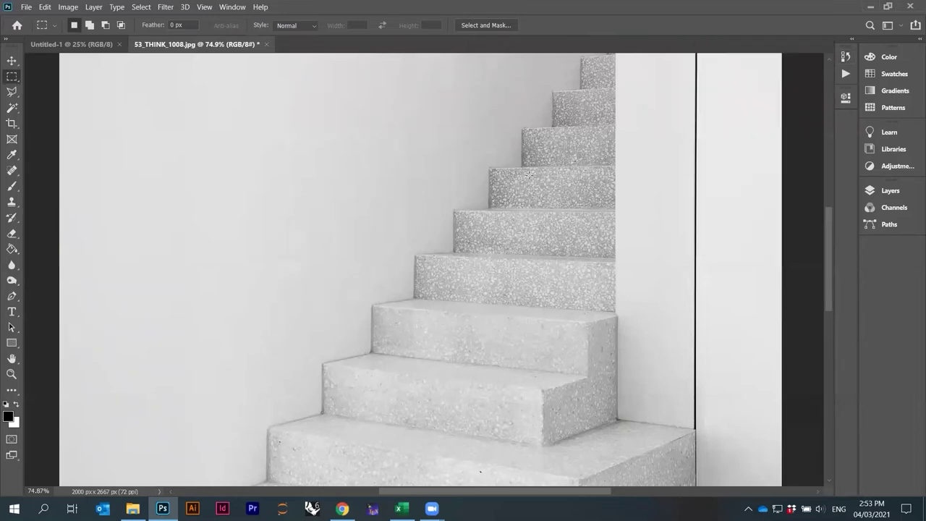
- Open the Canvas Size settings for the staircase image and change the new size's units to percent
{"action": "scroll", "coordinate": [567, 235], "scroll_direction": "down", "scroll_amount": 3}
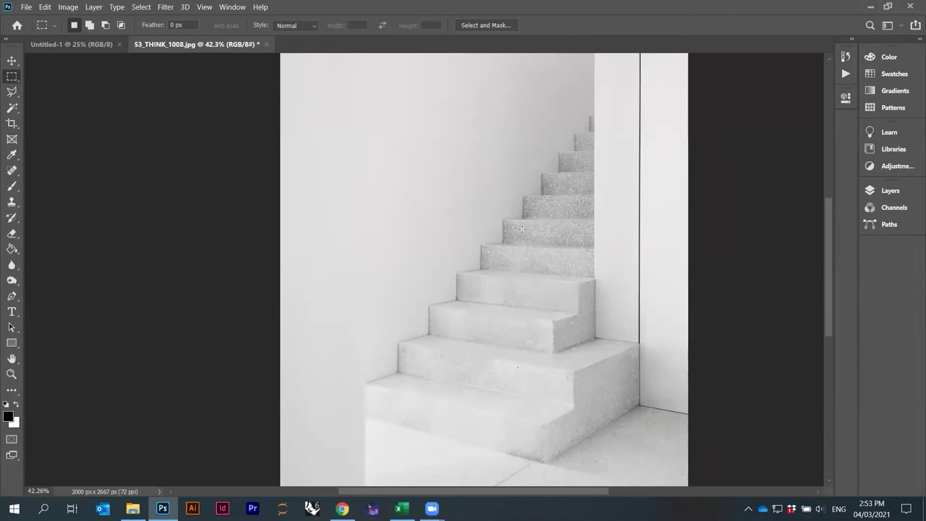
{"action": "scroll", "coordinate": [520, 256], "scroll_direction": "up", "scroll_amount": 3}
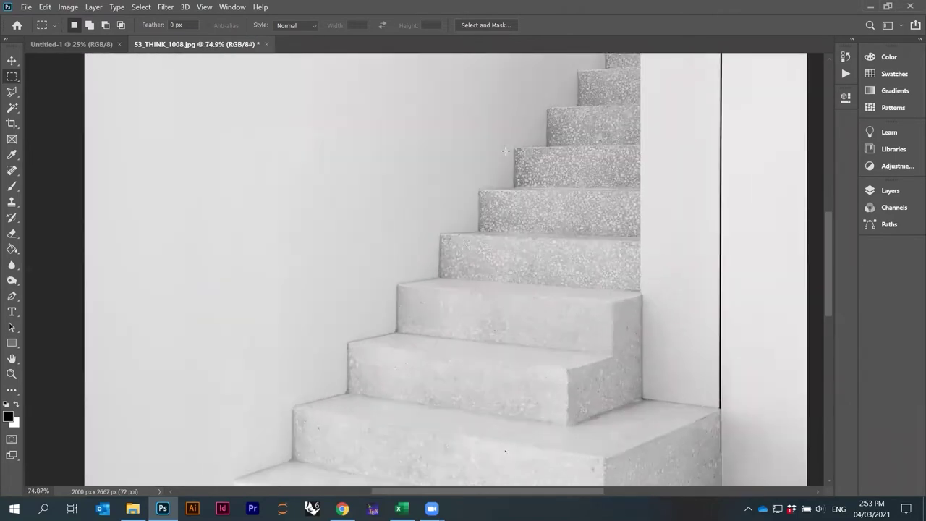
{"action": "scroll", "coordinate": [510, 253], "scroll_direction": "down", "scroll_amount": 4}
{"action": "scroll", "coordinate": [501, 249], "scroll_direction": "down", "scroll_amount": 1}
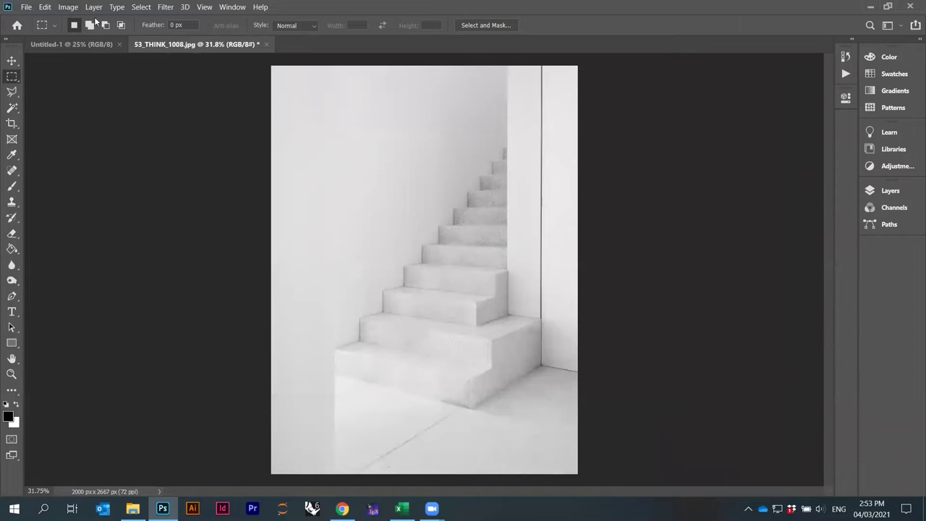
{"action": "left_click", "coordinate": [70, 8]}
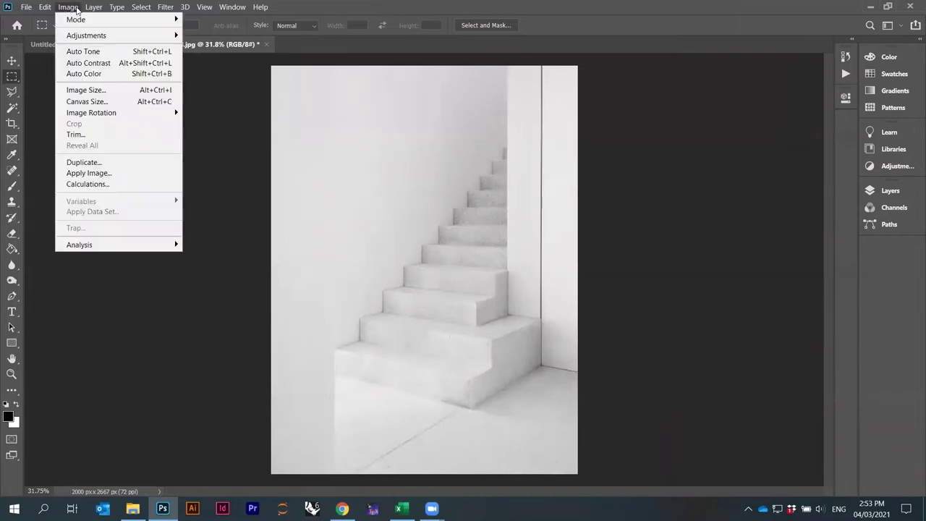
{"action": "mouse_move", "coordinate": [75, 13]}
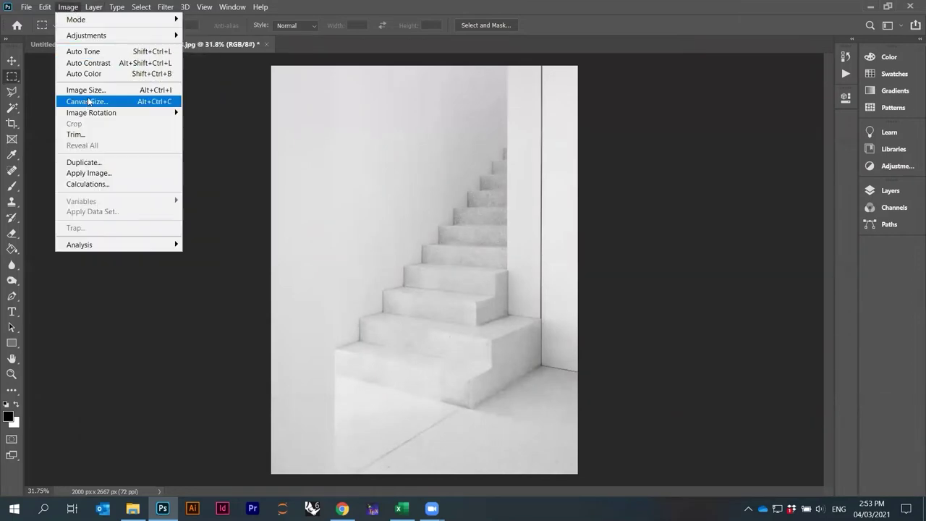
{"action": "left_click", "coordinate": [92, 103]}
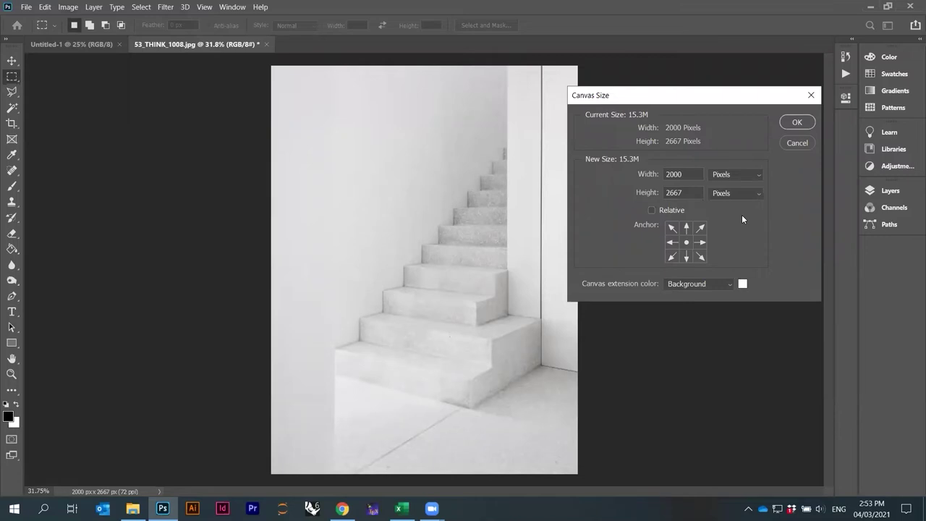
{"action": "left_click", "coordinate": [726, 177]}
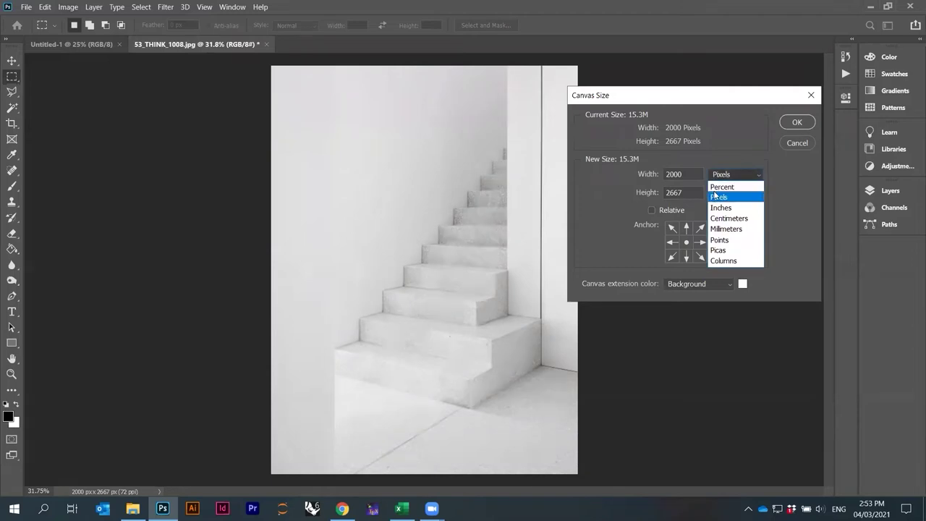
{"action": "left_click", "coordinate": [722, 187]}
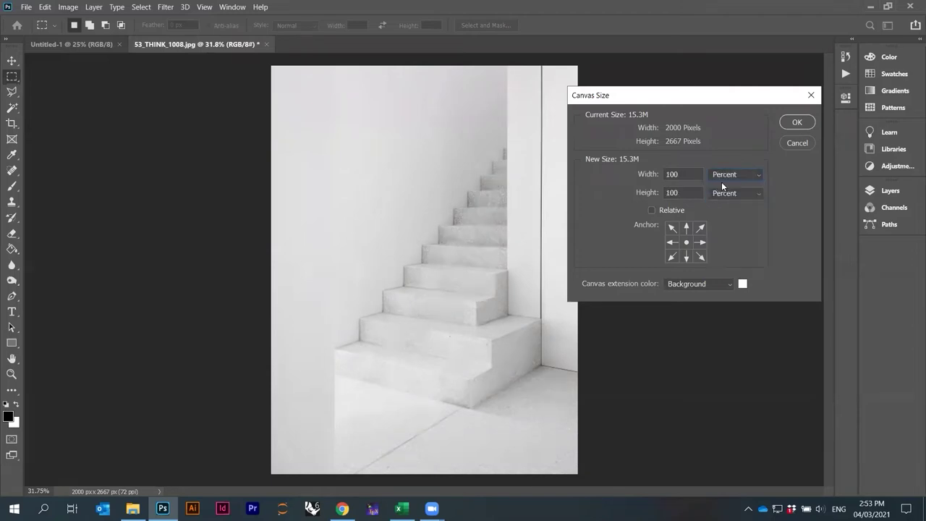
- Enlarge the canvas to 200 percent in width and height, and undo the resize
{"action": "double_click", "coordinate": [672, 174]}
{"action": "type", "text": "200"}
{"action": "double_click", "coordinate": [672, 193]}
{"action": "type", "text": "200"}
{"action": "left_click", "coordinate": [798, 123]}
{"action": "scroll", "coordinate": [487, 274], "scroll_direction": "down", "scroll_amount": 2}
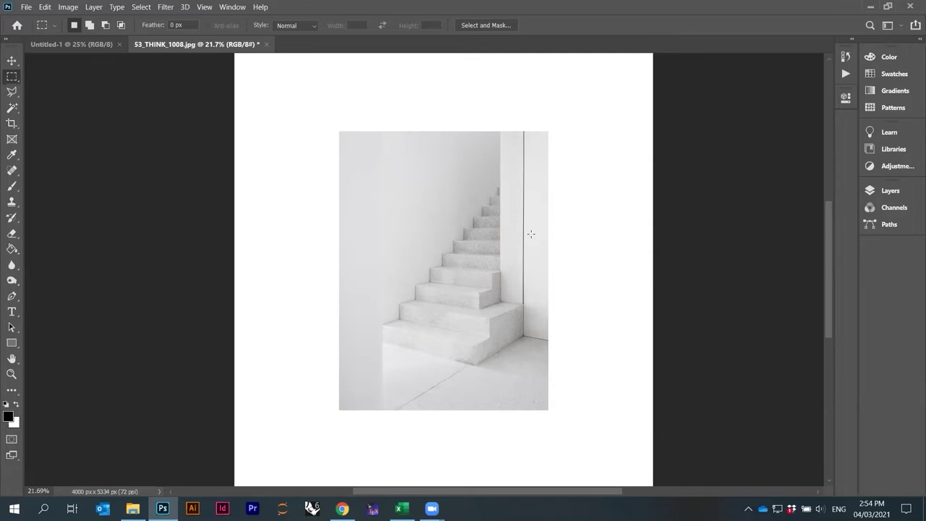
{"action": "key", "text": "ctrl+z"}
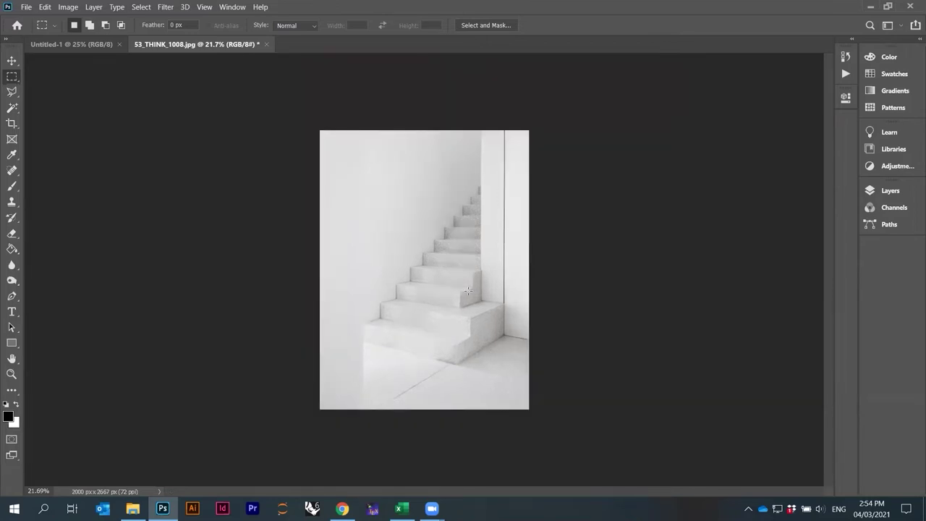
{"action": "scroll", "coordinate": [439, 256], "scroll_direction": "up", "scroll_amount": 1}
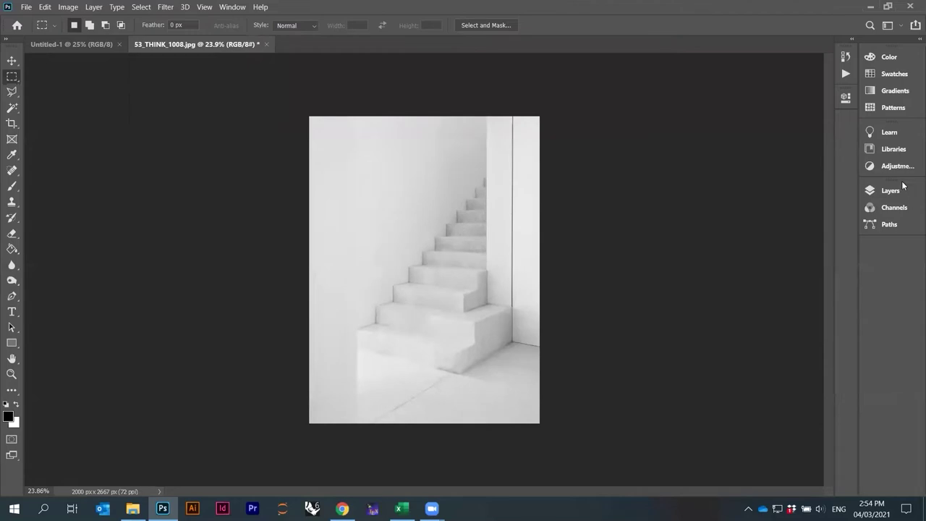
- Show the layers and select the entire staircase image with the Rectangular Marquee
{"action": "left_click", "coordinate": [886, 191]}
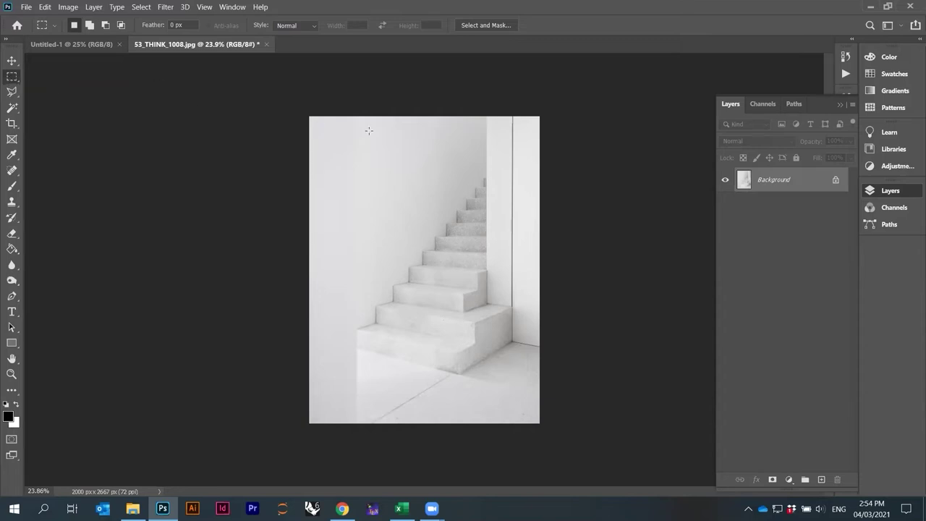
{"action": "left_click_drag", "start_coordinate": [287, 89], "coordinate": [569, 449]}
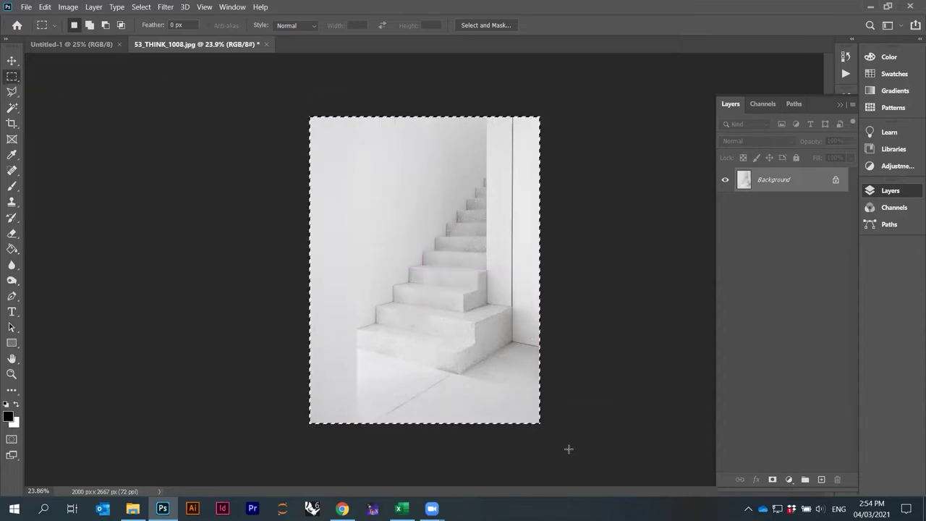
{"action": "left_click", "coordinate": [590, 345]}
{"action": "key", "text": "ctrl+a"}
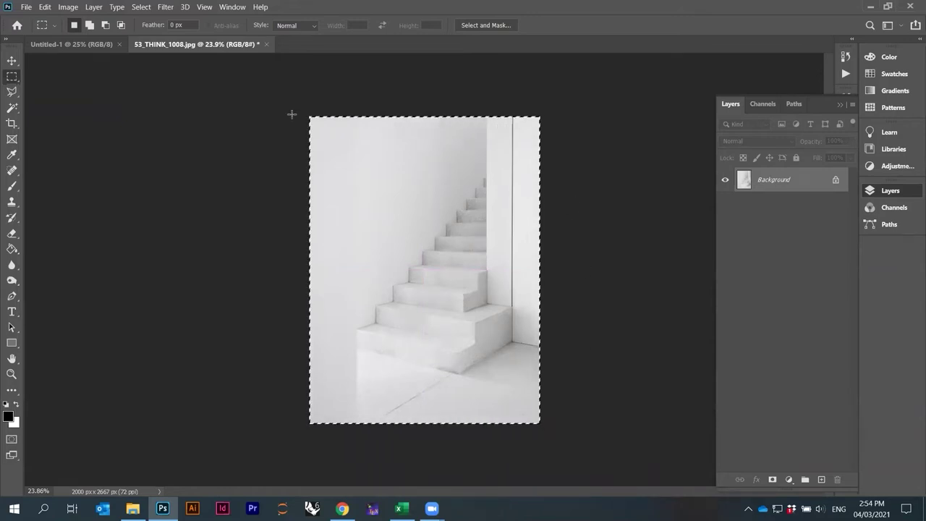
{"action": "left_click_drag", "start_coordinate": [299, 106], "coordinate": [620, 430]}
- Cut the selected staircase image from the Background and paste it onto a layer of its own
{"action": "left_click", "coordinate": [46, 7]}
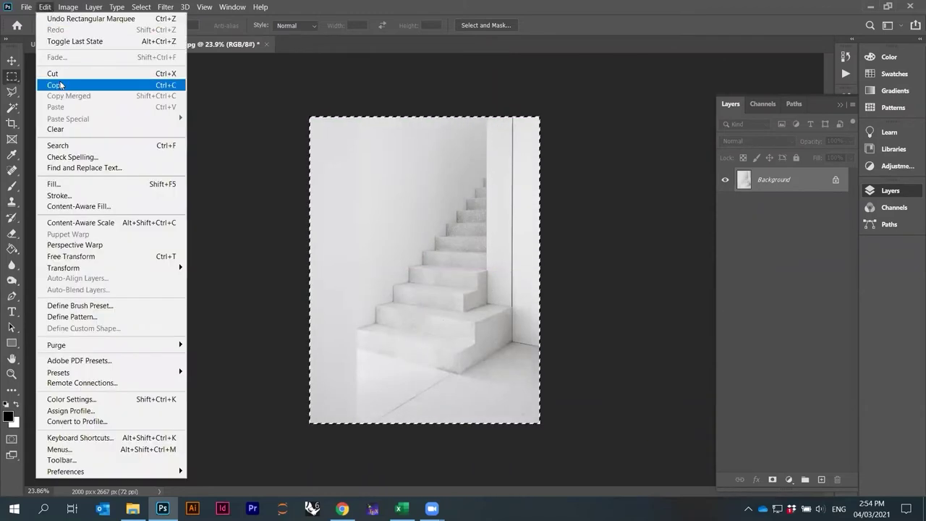
{"action": "left_click", "coordinate": [44, 7]}
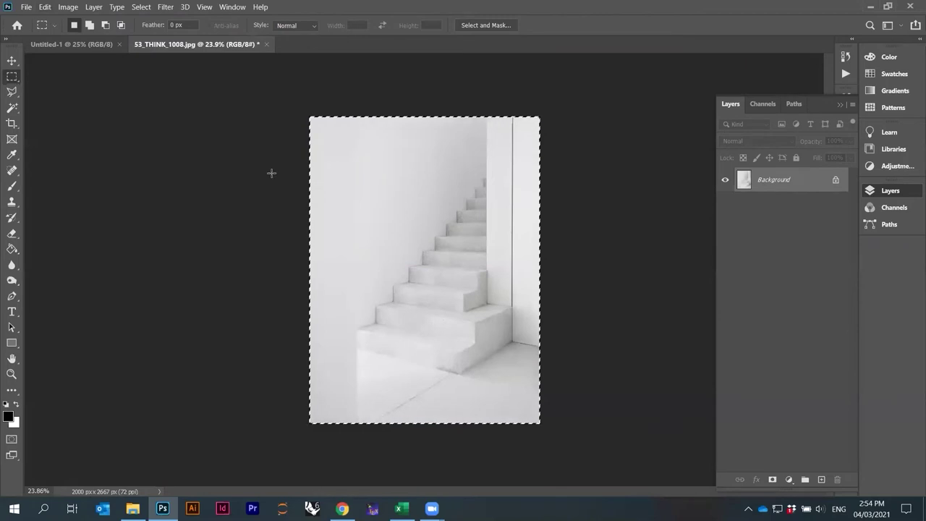
{"action": "key", "text": "ctrl+x"}
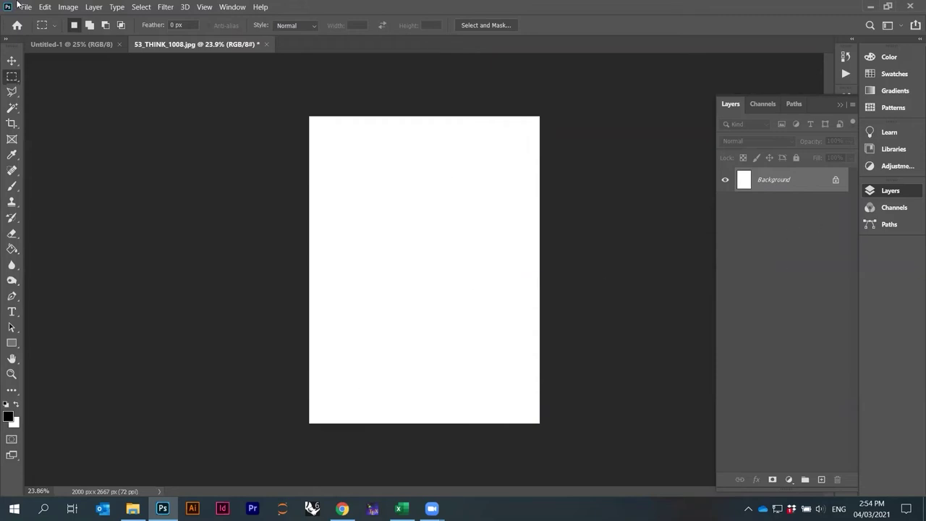
{"action": "left_click", "coordinate": [46, 7]}
{"action": "left_click", "coordinate": [60, 110]}
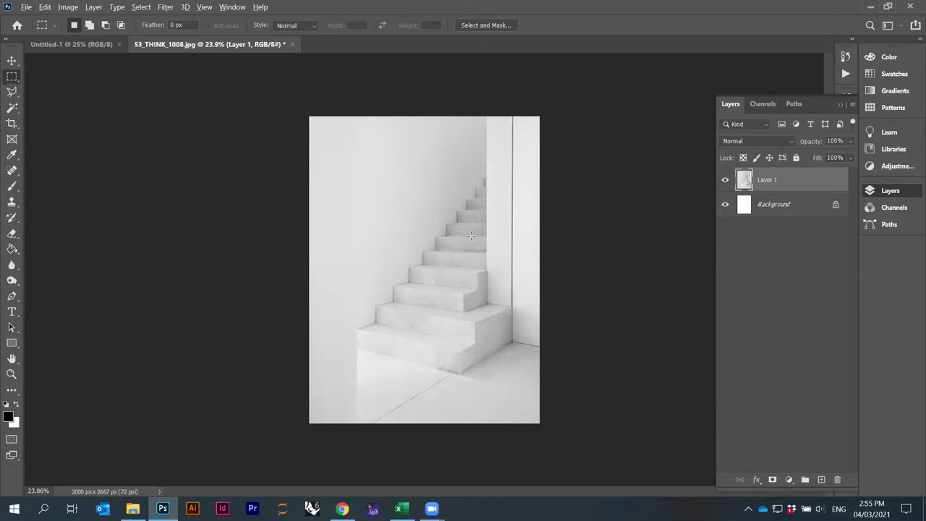
- Alternate the active layer between Layer 1 and Background, and finish with no layer selected
{"action": "scroll", "coordinate": [470, 235], "scroll_direction": "up", "scroll_amount": 1, "text": "alt"}
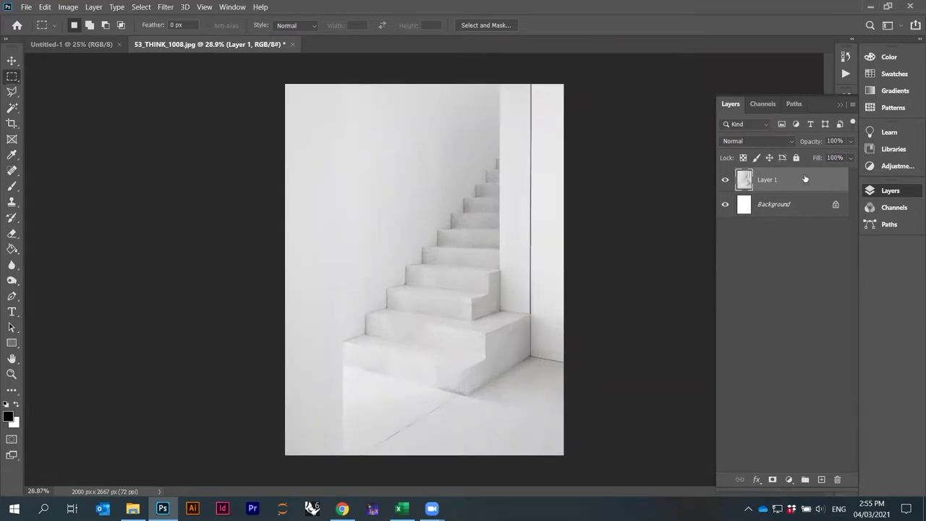
{"action": "left_click", "coordinate": [781, 207]}
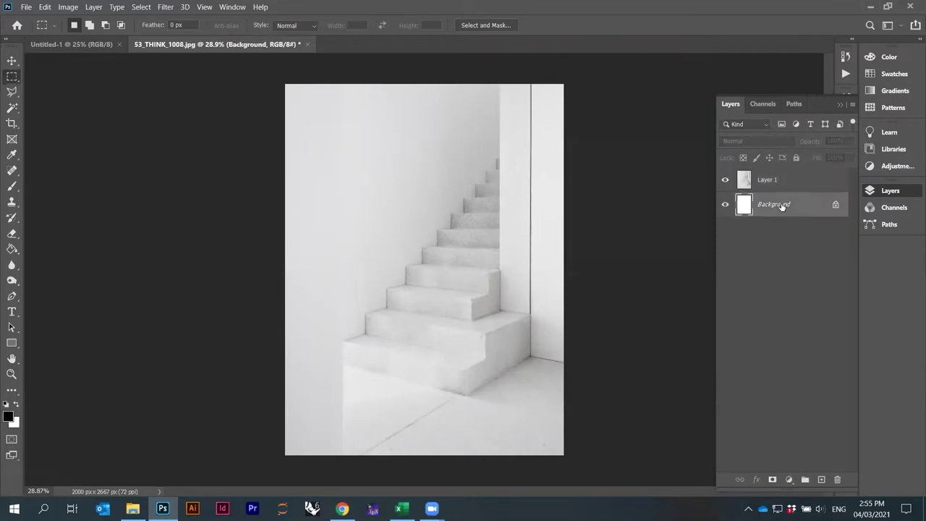
{"action": "left_click", "coordinate": [776, 185]}
{"action": "left_click", "coordinate": [779, 223]}
{"action": "left_click", "coordinate": [778, 181]}
{"action": "left_click", "coordinate": [722, 253]}
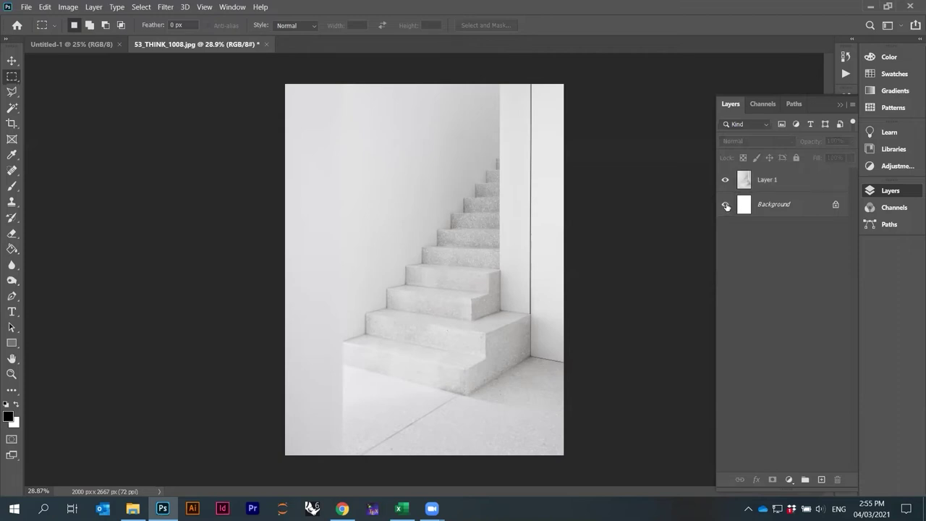
- Hide Layer 1 and the Background, and examine the transparency checkerboard at several magnifications
{"action": "left_click", "coordinate": [726, 181]}
{"action": "left_click", "coordinate": [725, 204]}
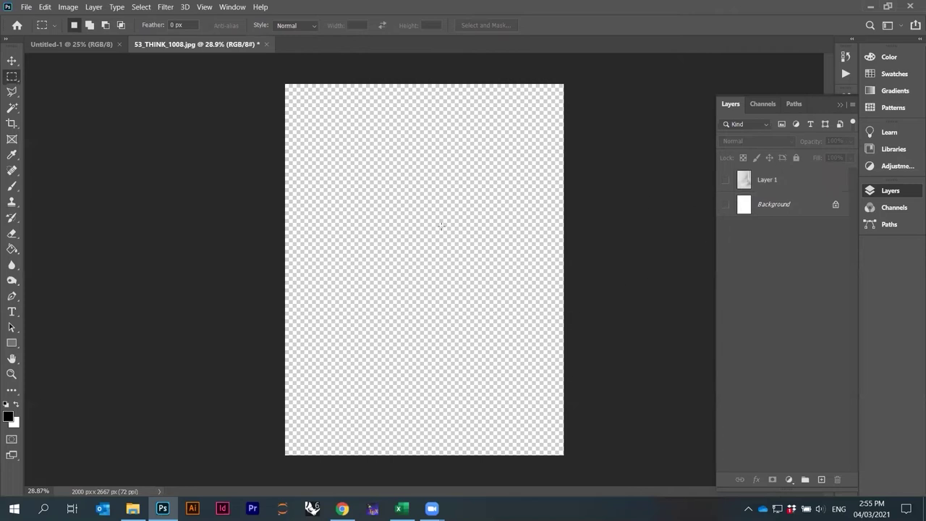
{"action": "scroll", "coordinate": [415, 252], "scroll_direction": "up", "scroll_amount": 3}
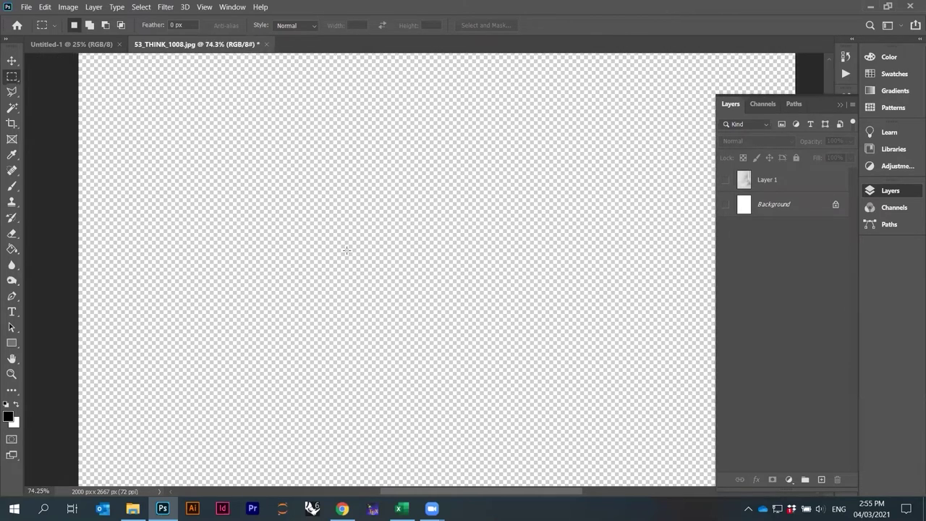
{"action": "scroll", "coordinate": [348, 250], "scroll_direction": "down", "scroll_amount": 1}
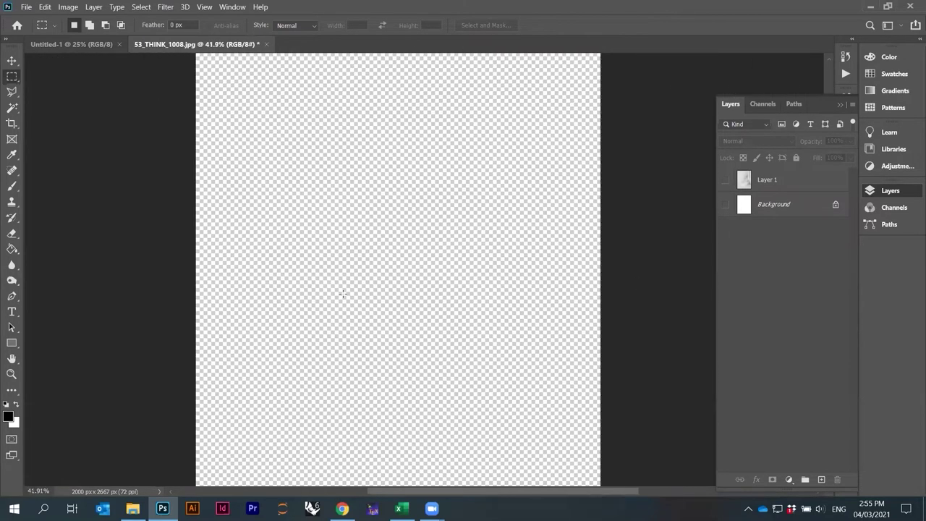
{"action": "scroll", "coordinate": [333, 285], "scroll_direction": "up", "scroll_amount": 5}
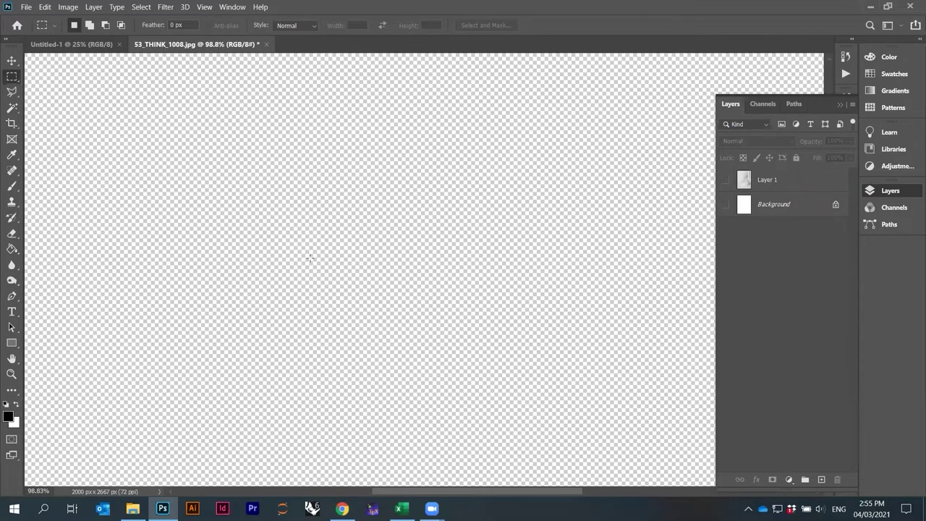
{"action": "scroll", "coordinate": [401, 270], "scroll_direction": "down", "scroll_amount": 5}
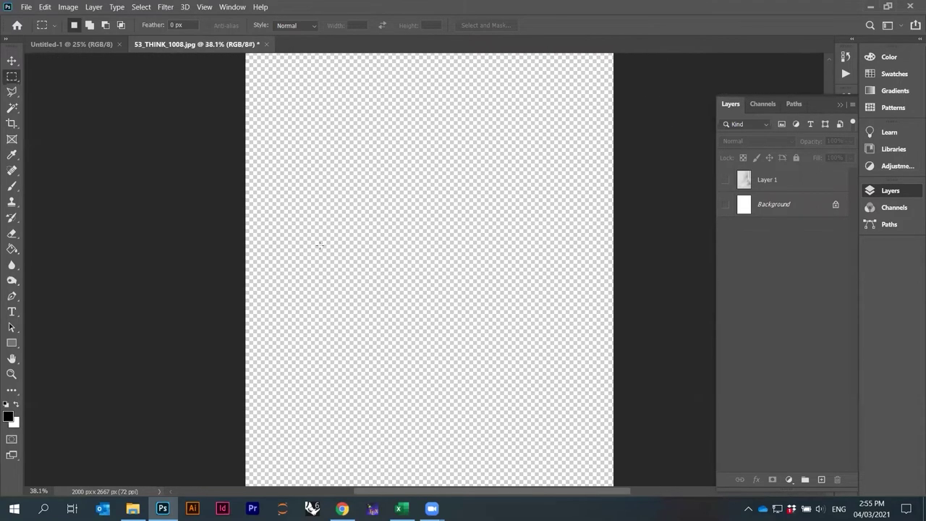
{"action": "scroll", "coordinate": [398, 271], "scroll_direction": "down", "scroll_amount": 1}
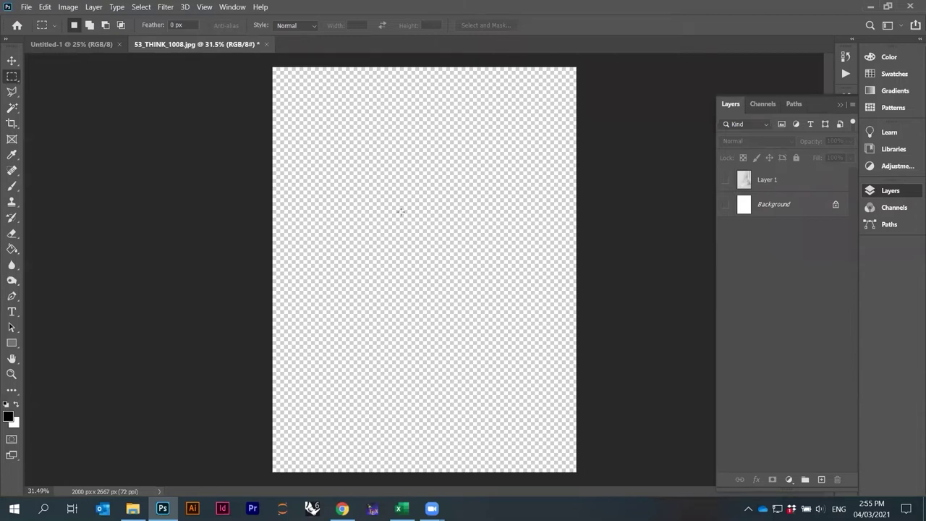
{"action": "scroll", "coordinate": [400, 211], "scroll_direction": "up", "scroll_amount": 3}
{"action": "scroll", "coordinate": [416, 248], "scroll_direction": "down", "scroll_amount": 2}
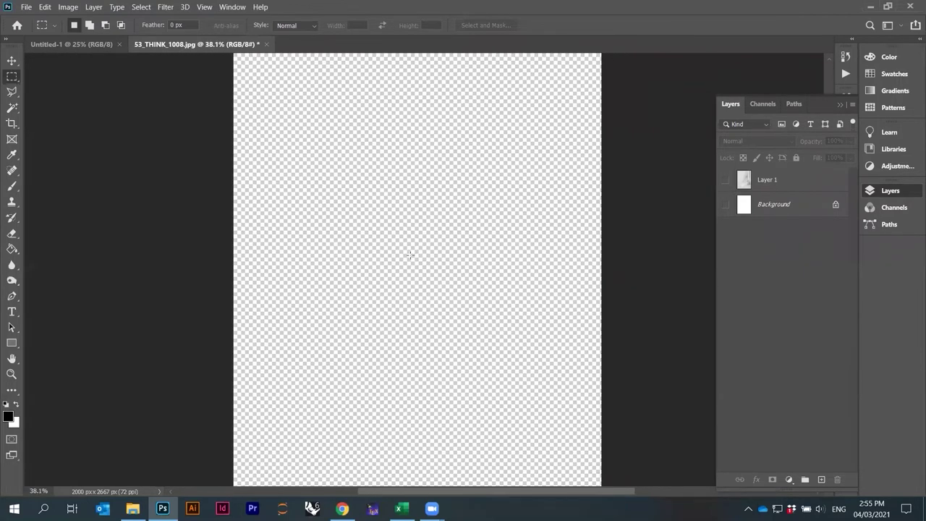
{"action": "scroll", "coordinate": [414, 265], "scroll_direction": "down", "scroll_amount": 1}
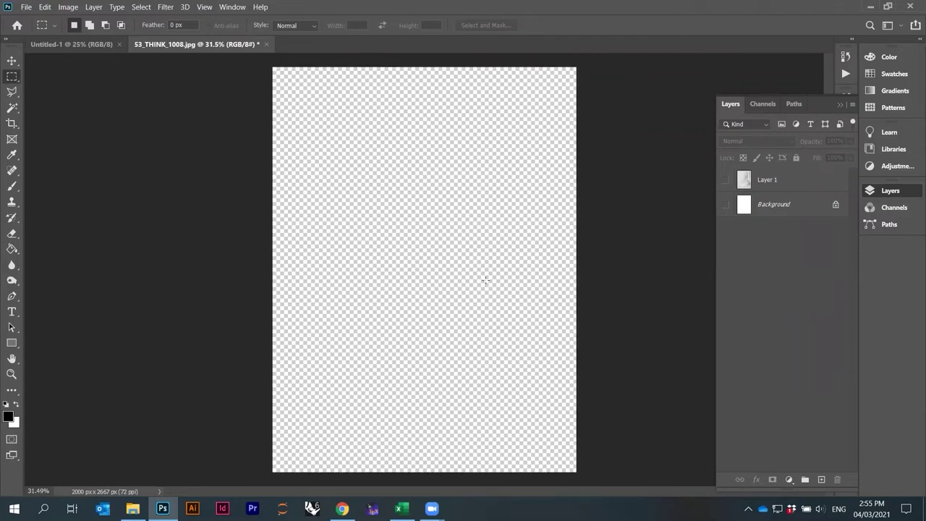
- Make Layer 1 visible again and leave both layers deselected
{"action": "left_click", "coordinate": [781, 185]}
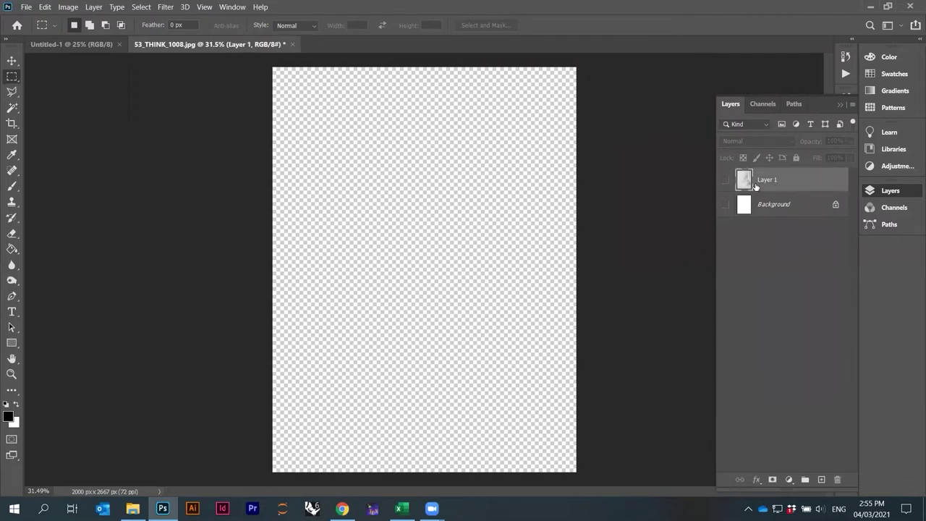
{"action": "left_click", "coordinate": [725, 180]}
{"action": "left_click", "coordinate": [773, 234]}
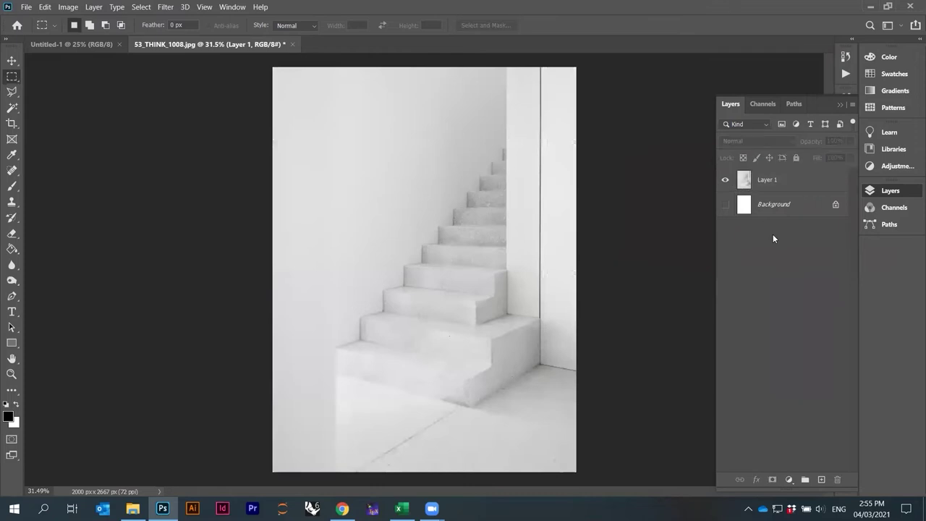
- Switch to the 36 px Eraser and try to erase on the staircase image with no layer selected
{"action": "scroll", "coordinate": [446, 264], "scroll_direction": "up", "scroll_amount": 5}
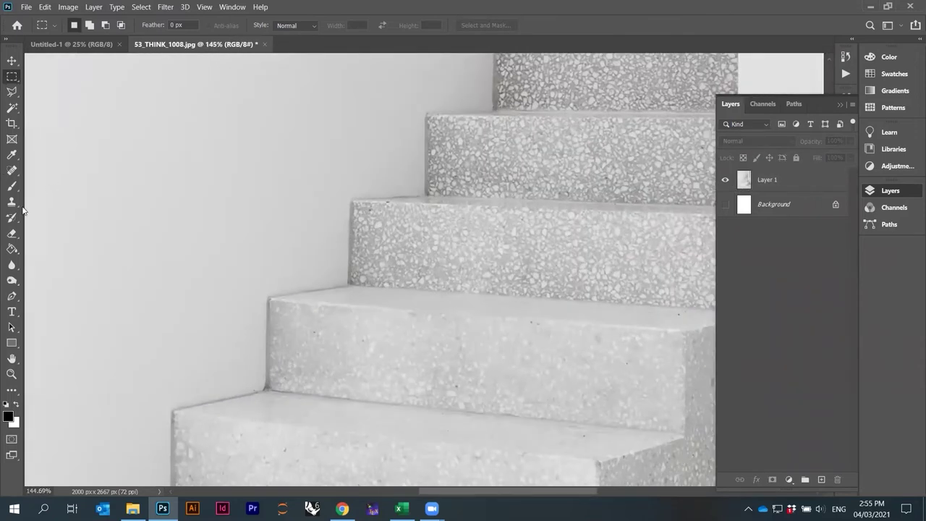
{"action": "left_click", "coordinate": [13, 236]}
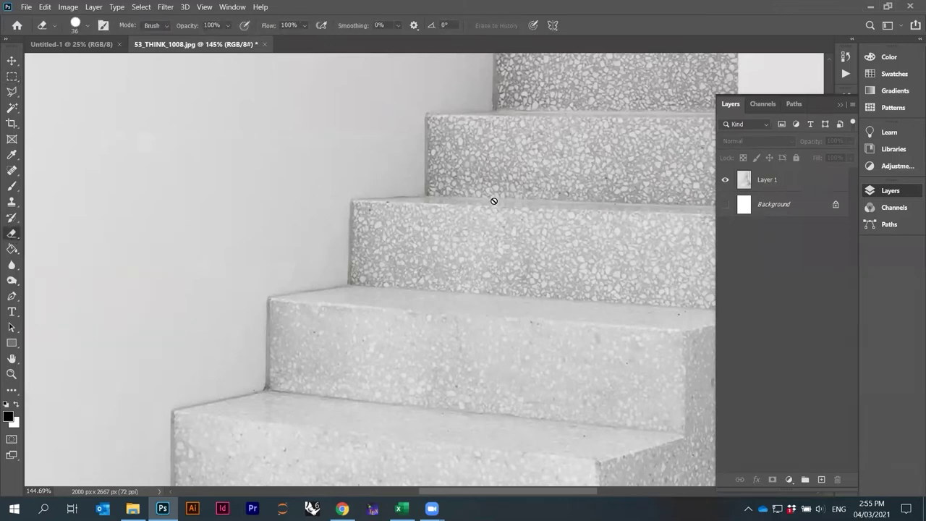
{"action": "left_click", "coordinate": [182, 201]}
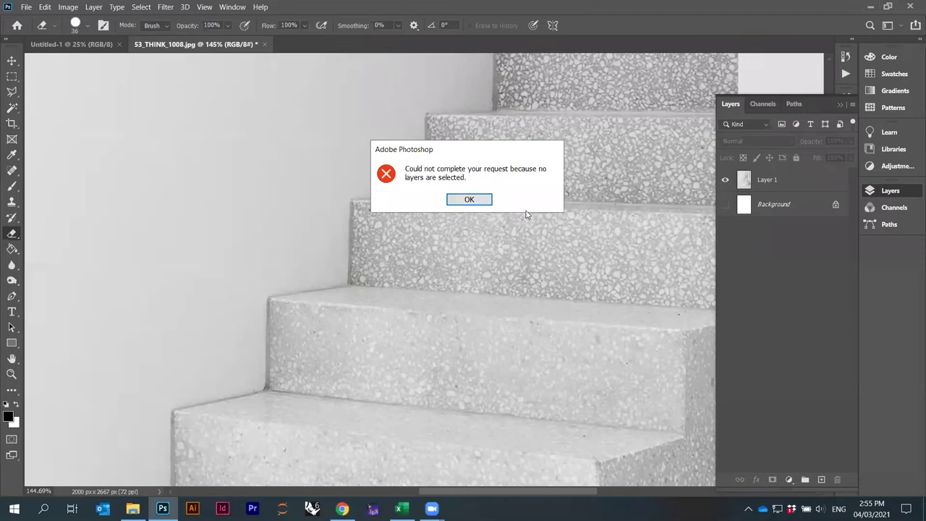
{"action": "left_click", "coordinate": [463, 202]}
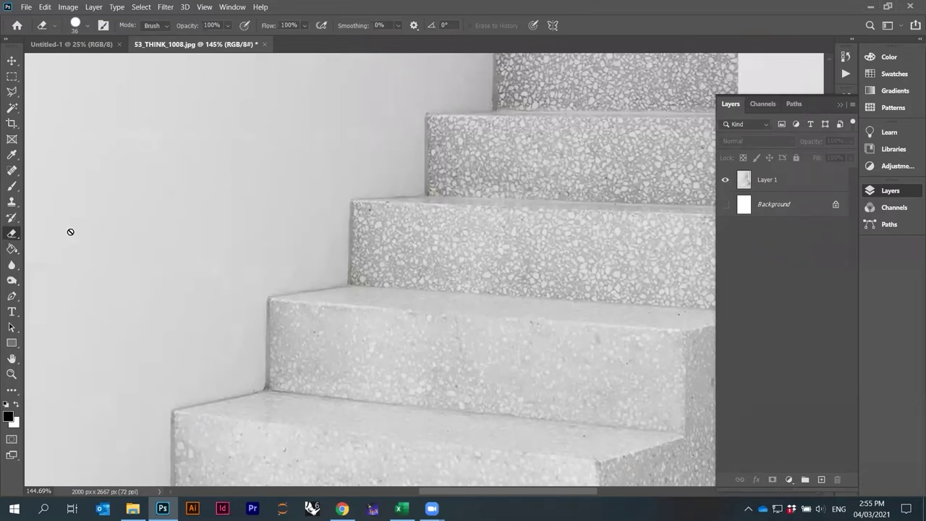
- Try erasing on the wall with no layer selected, and alternate the active layer between Layer 1, Background and none
{"action": "left_click", "coordinate": [331, 166]}
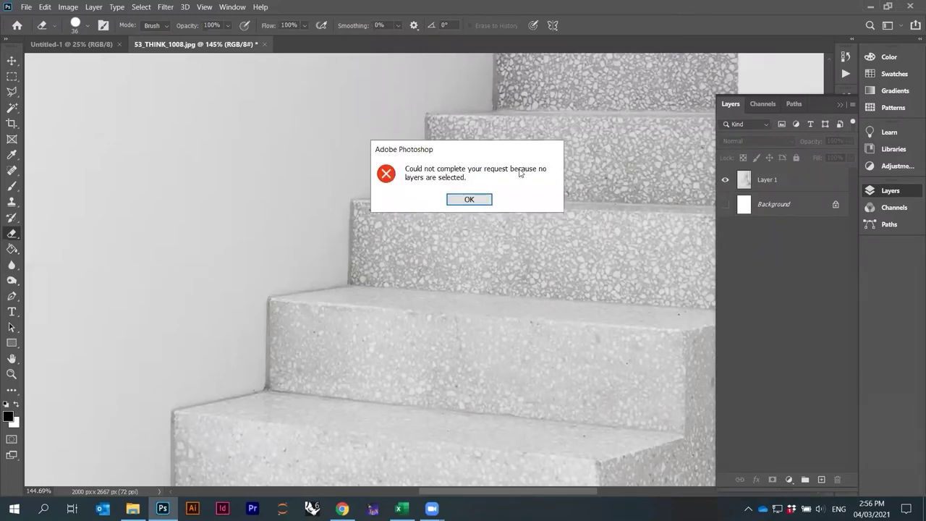
{"action": "left_click", "coordinate": [483, 200]}
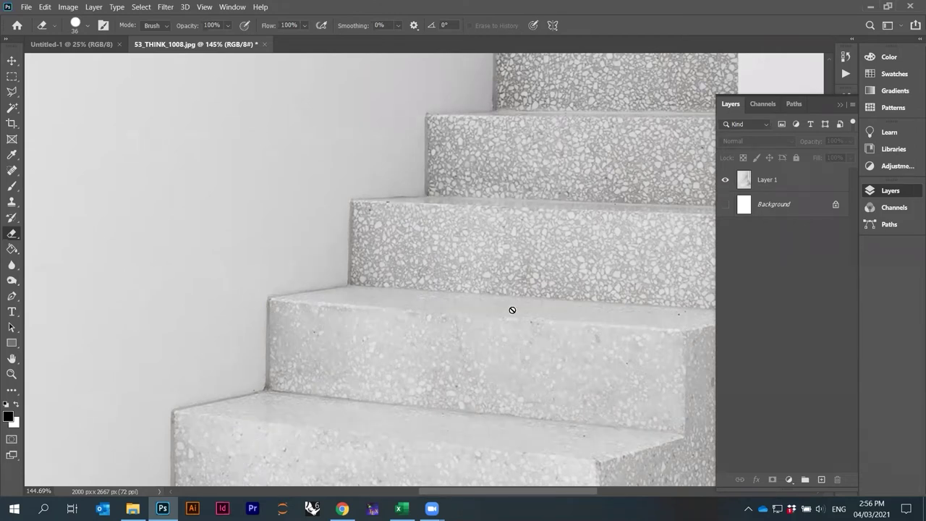
{"action": "left_click", "coordinate": [773, 182]}
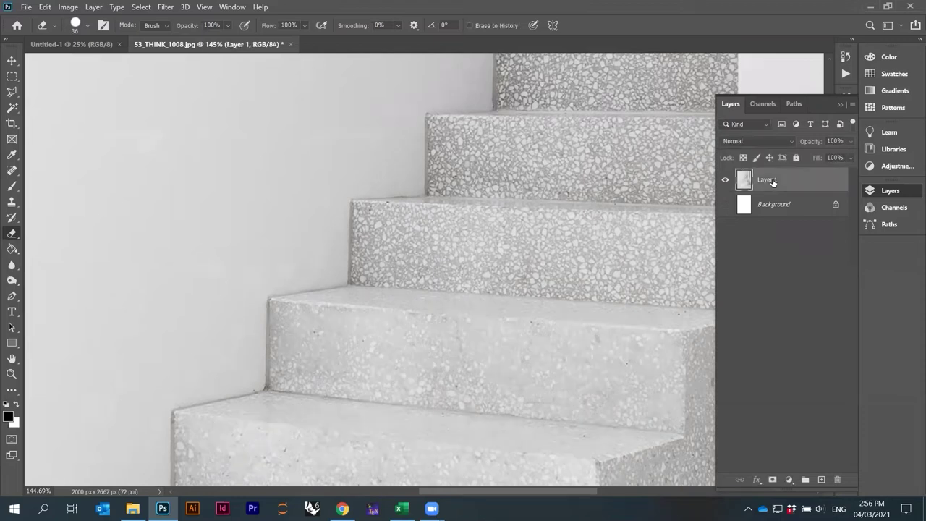
{"action": "left_click", "coordinate": [766, 207]}
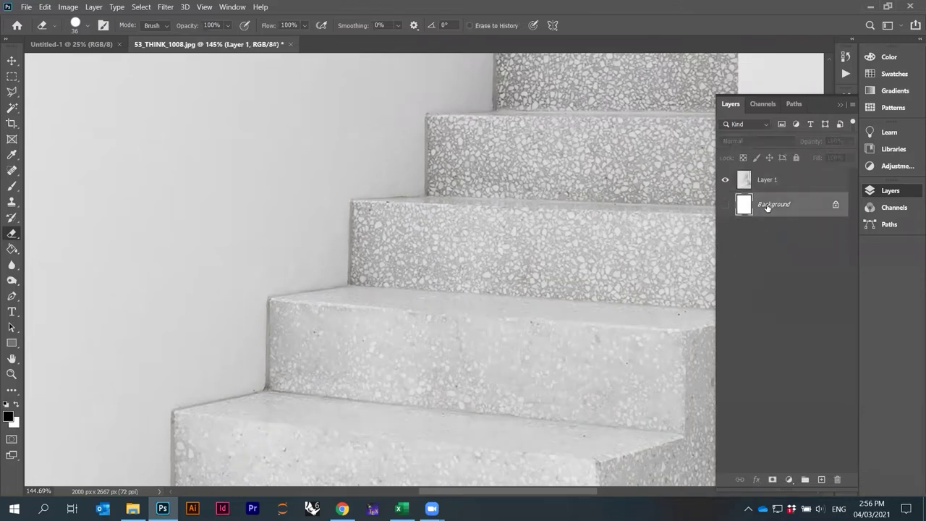
{"action": "left_click", "coordinate": [772, 187]}
{"action": "left_click", "coordinate": [777, 280]}
{"action": "left_click", "coordinate": [768, 182]}
{"action": "left_click", "coordinate": [780, 243]}
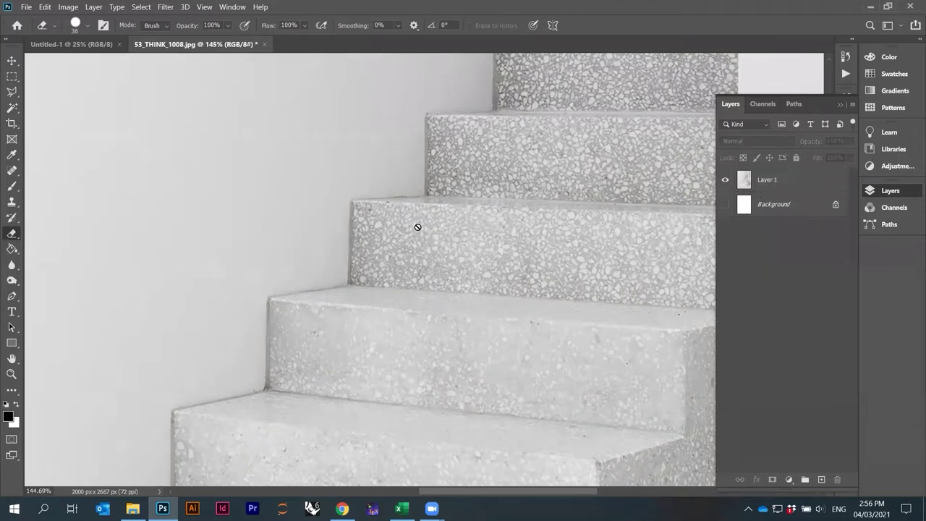
- Select Layer 1, erase a large spiral across the wall and steps, and undo that eraser stroke
{"action": "left_click", "coordinate": [768, 180]}
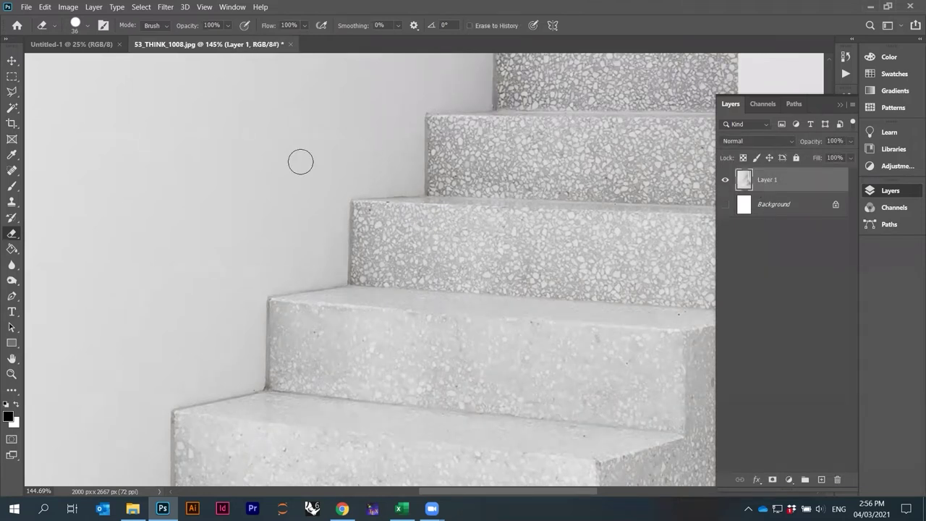
{"action": "mouse_move", "coordinate": [345, 148]}
{"action": "left_mouse_down"}
{"action": "mouse_move", "coordinate": [329, 144]}
{"action": "mouse_move", "coordinate": [228, 181]}
{"action": "mouse_move", "coordinate": [252, 279]}
{"action": "mouse_move", "coordinate": [409, 193]}
{"action": "mouse_move", "coordinate": [159, 172]}
{"action": "mouse_move", "coordinate": [408, 359]}
{"action": "mouse_move", "coordinate": [463, 327]}
{"action": "left_mouse_up"}
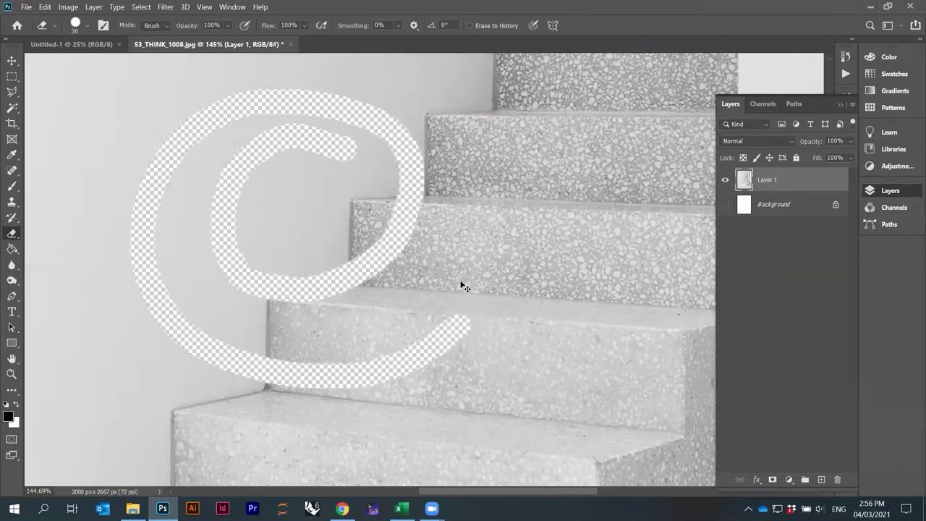
{"action": "key", "text": "ctrl+z"}
- Examine the whole staircase and the side face of its lowest steps at several magnifications
{"action": "scroll", "coordinate": [456, 273], "scroll_direction": "down", "scroll_amount": 2}
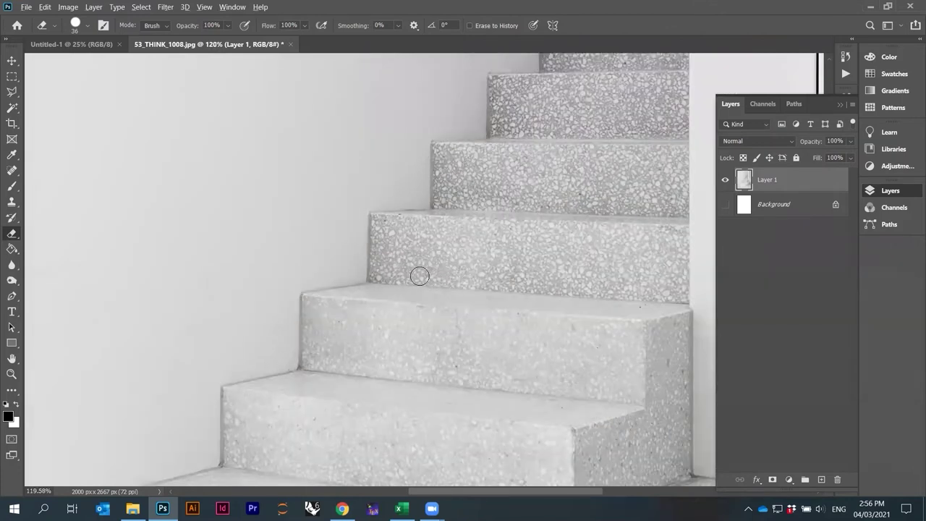
{"action": "scroll", "coordinate": [420, 276], "scroll_direction": "down", "scroll_amount": 10}
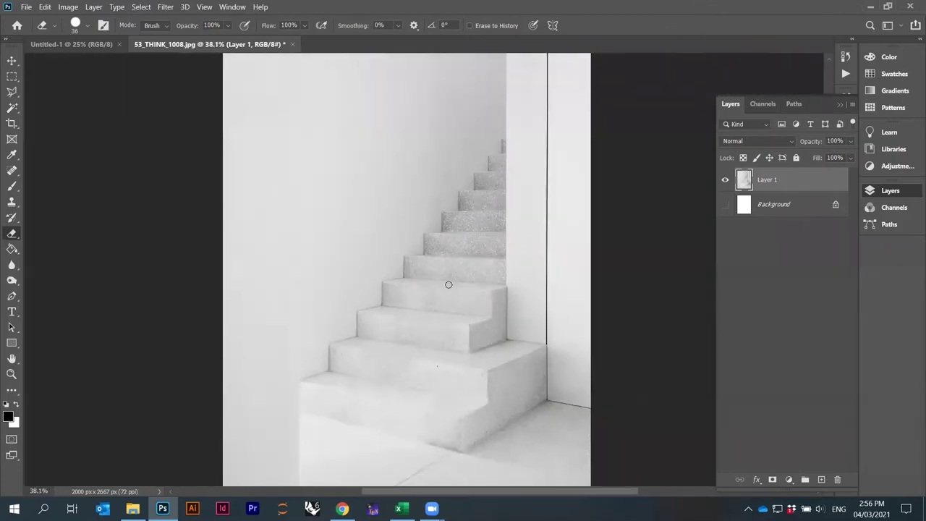
{"action": "scroll", "coordinate": [441, 285], "scroll_direction": "down", "scroll_amount": 1}
{"action": "scroll", "coordinate": [443, 284], "scroll_direction": "up", "scroll_amount": 2}
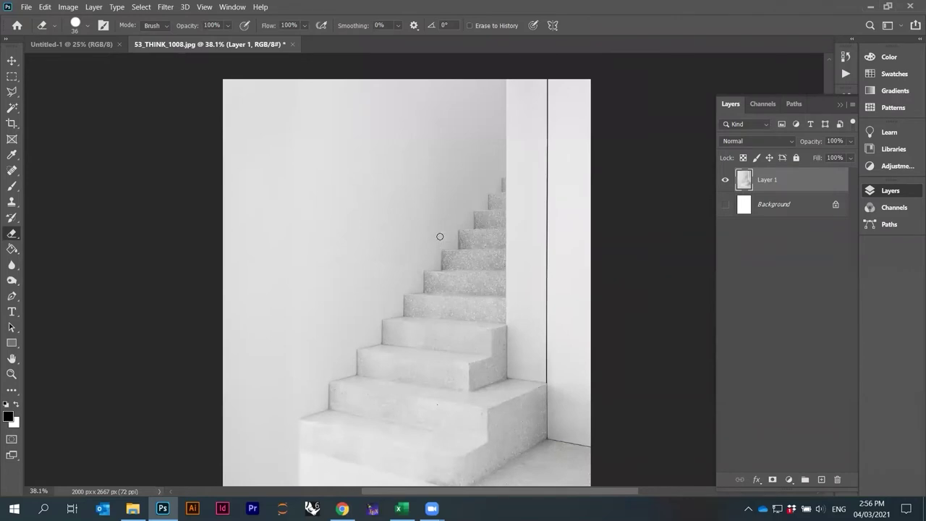
{"action": "scroll", "coordinate": [441, 237], "scroll_direction": "down", "scroll_amount": 1}
{"action": "scroll", "coordinate": [400, 372], "scroll_direction": "up", "scroll_amount": 7}
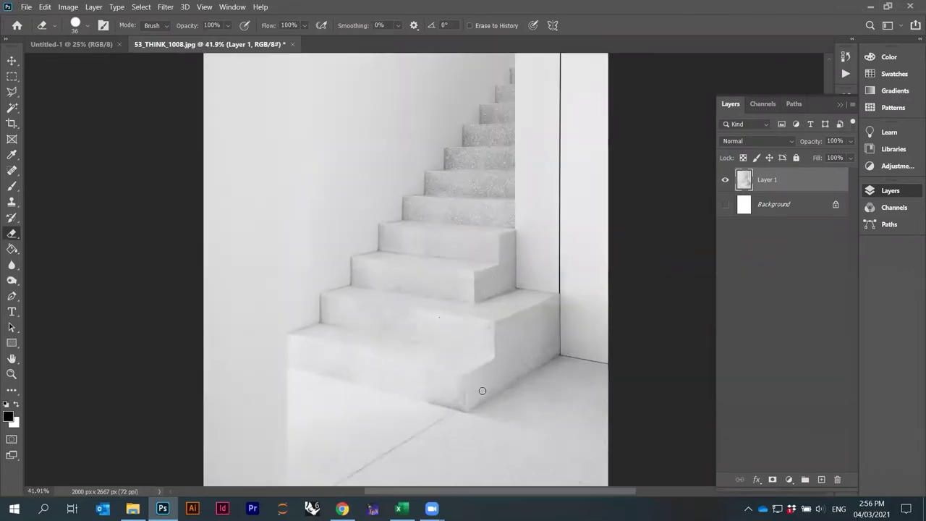
{"action": "scroll", "coordinate": [536, 372], "scroll_direction": "up", "scroll_amount": 2}
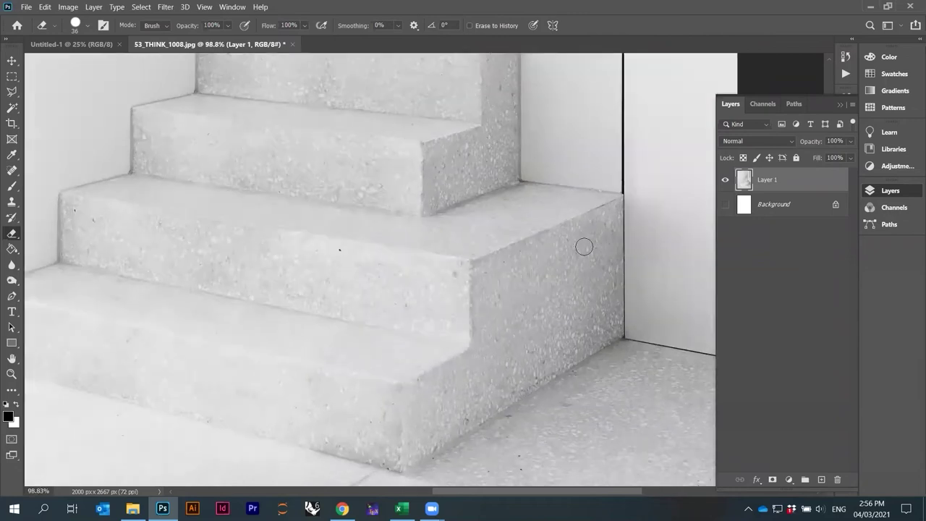
{"action": "scroll", "coordinate": [442, 237], "scroll_direction": "down", "scroll_amount": 3}
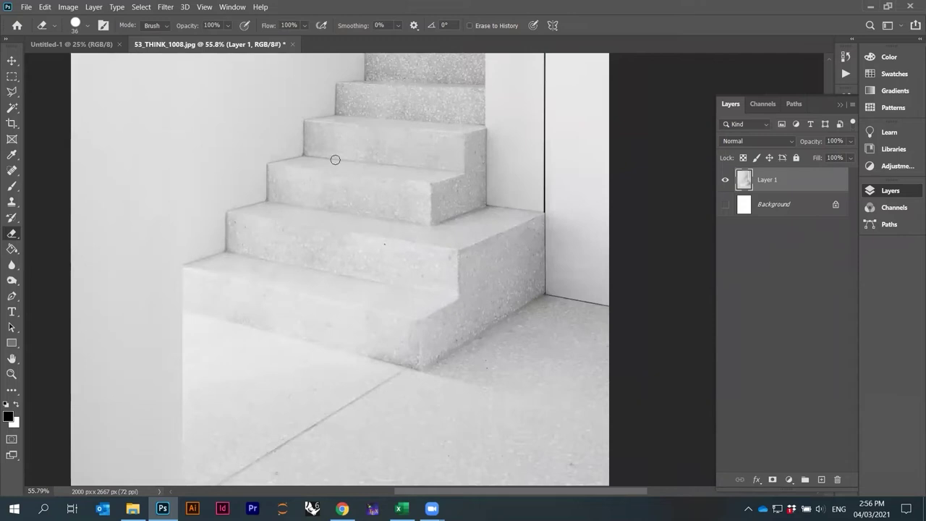
{"action": "scroll", "coordinate": [540, 333], "scroll_direction": "up", "scroll_amount": 1}
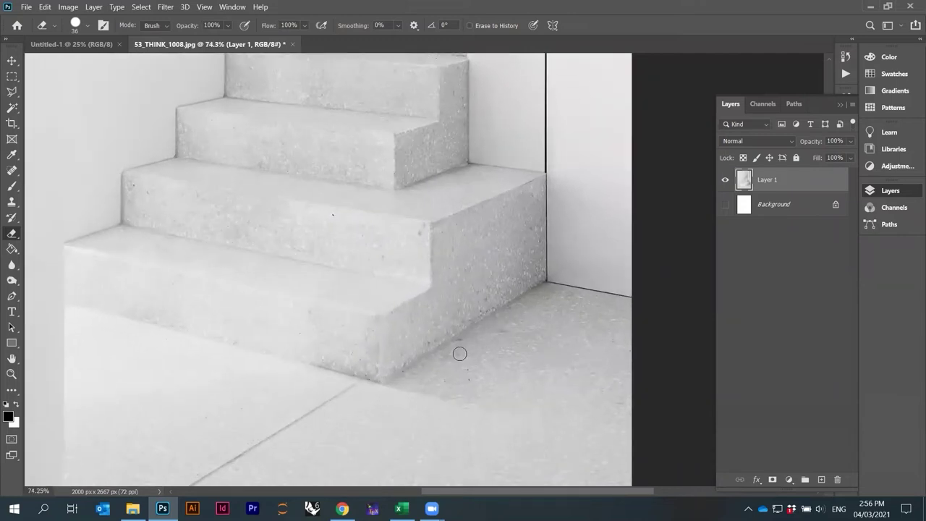
{"action": "scroll", "coordinate": [459, 353], "scroll_direction": "up", "scroll_amount": 1}
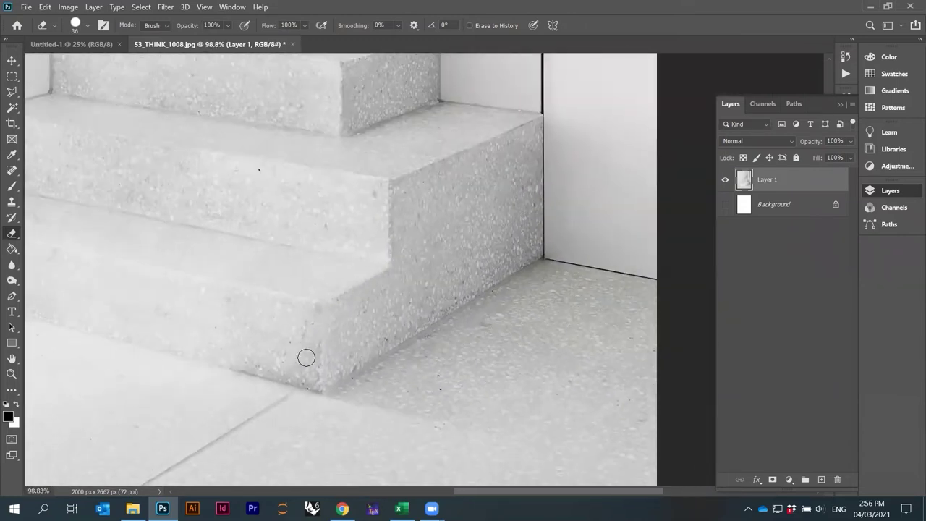
{"action": "scroll", "coordinate": [535, 239], "scroll_direction": "up", "scroll_amount": 1}
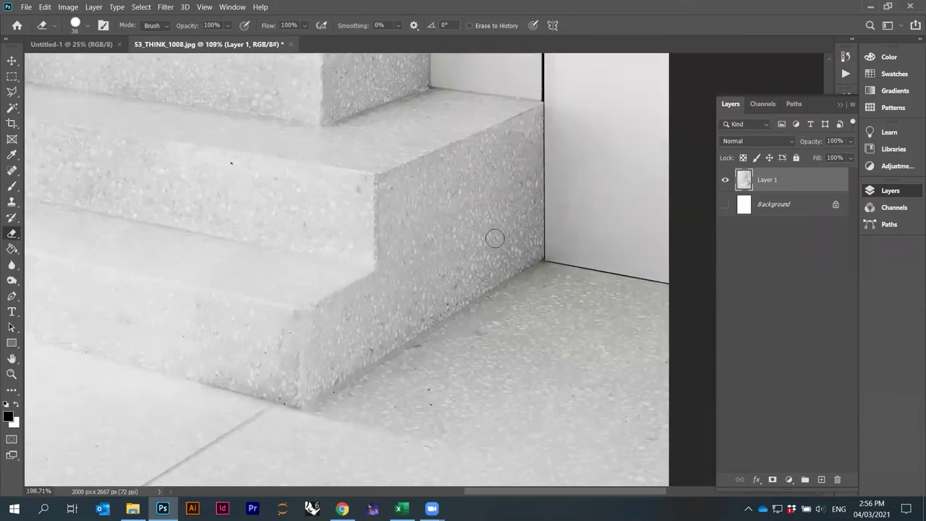
- Try to enclose the side face of the lowest steps with the Rectangular Marquee, and clear the selection
{"action": "left_click", "coordinate": [13, 78]}
{"action": "left_click_drag", "start_coordinate": [284, 91], "coordinate": [566, 406]}
{"action": "left_click_drag", "start_coordinate": [232, 91], "coordinate": [562, 347]}
{"action": "left_click", "coordinate": [544, 273]}
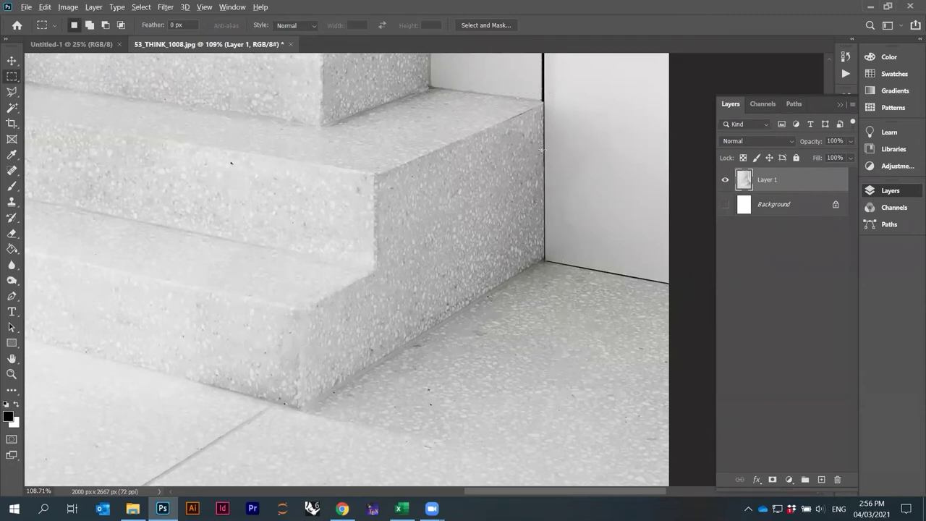
- Select the side face of the two lowest steps with the Polygonal Lasso Tool, following its corners around to the starting point
{"action": "scroll", "coordinate": [542, 149], "scroll_direction": "up", "scroll_amount": 2}
{"action": "scroll", "coordinate": [542, 161], "scroll_direction": "up", "scroll_amount": 1}
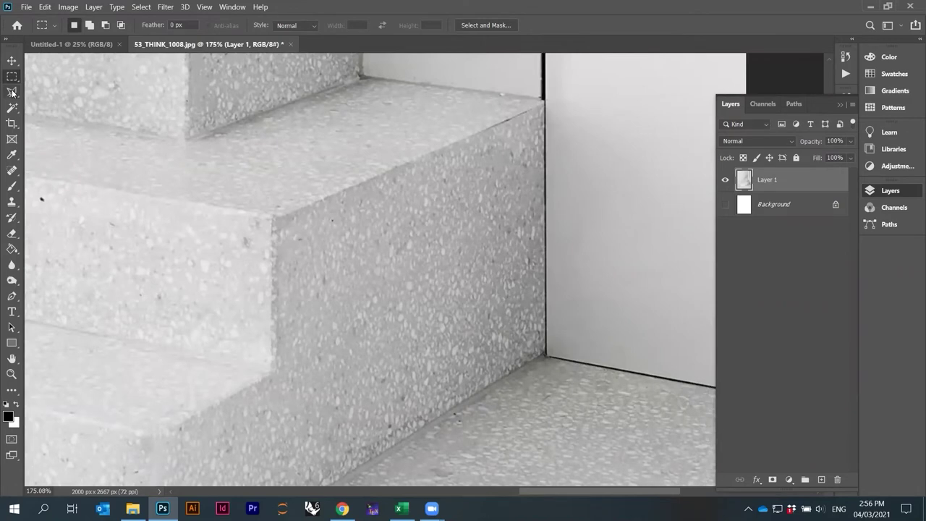
{"action": "left_click", "coordinate": [12, 92]}
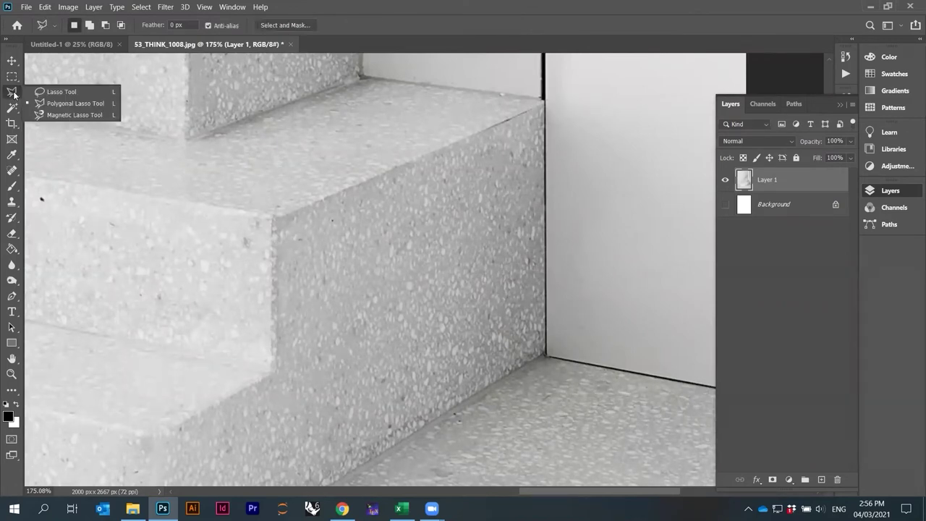
{"action": "left_click", "coordinate": [75, 103]}
{"action": "left_click", "coordinate": [544, 102]}
{"action": "left_click", "coordinate": [274, 217]}
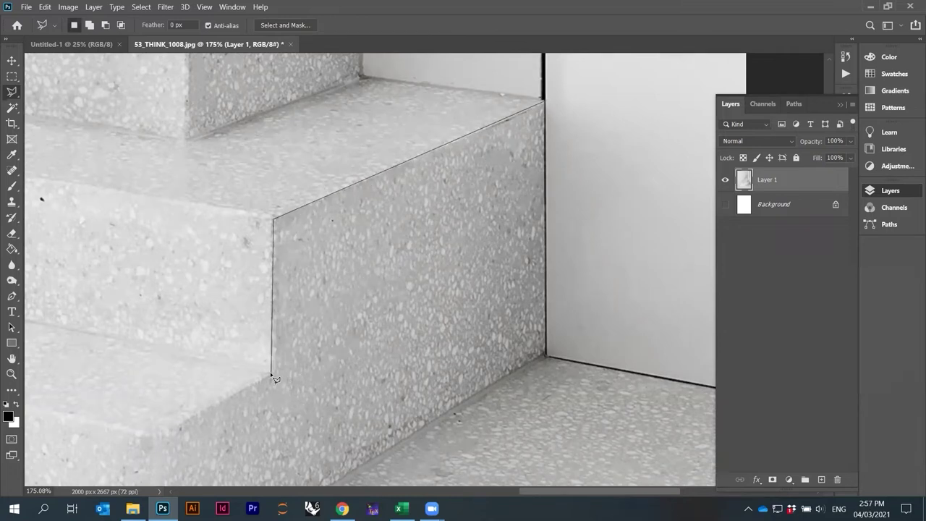
{"action": "left_click", "coordinate": [272, 376]}
{"action": "scroll", "coordinate": [273, 369], "scroll_direction": "down", "scroll_amount": 3}
{"action": "scroll", "coordinate": [274, 369], "scroll_direction": "left", "scroll_amount": 3}
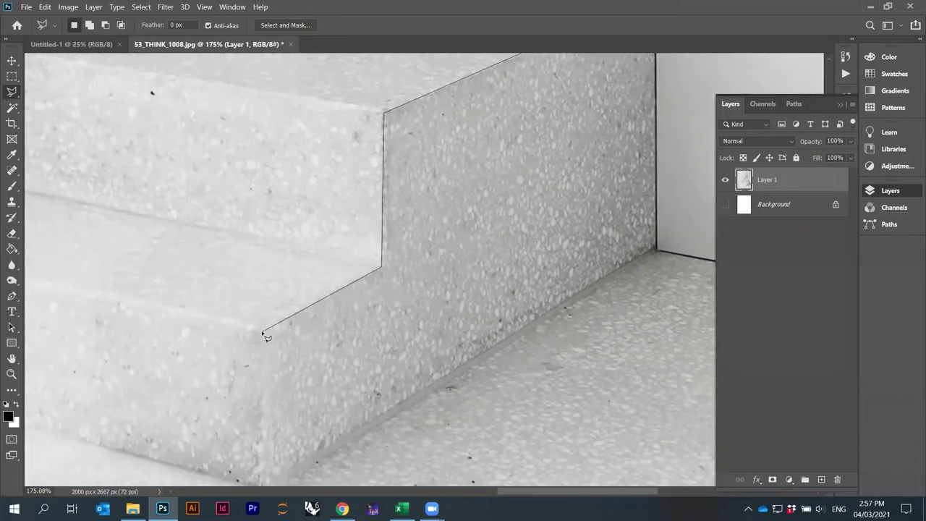
{"action": "left_click", "coordinate": [265, 331]}
{"action": "scroll", "coordinate": [266, 334], "scroll_direction": "down", "scroll_amount": 3}
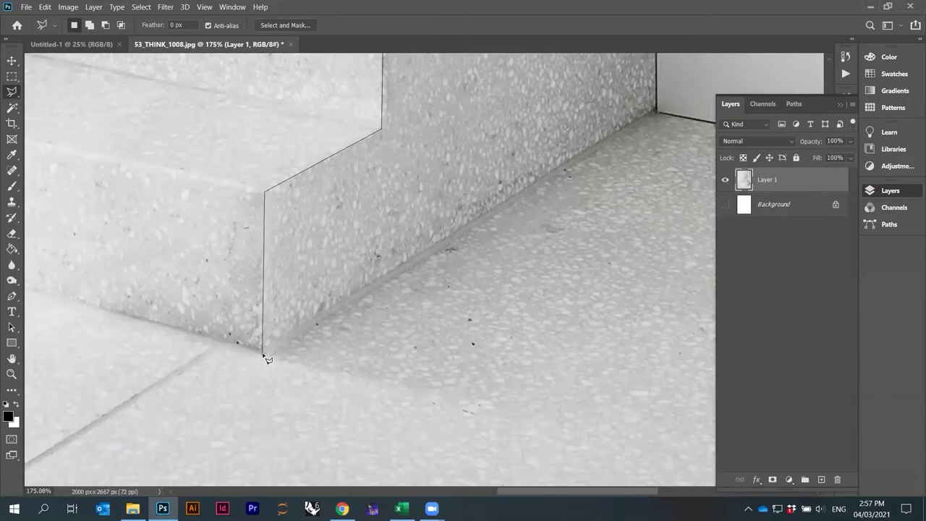
{"action": "left_click", "coordinate": [265, 353]}
{"action": "left_click", "coordinate": [655, 112]}
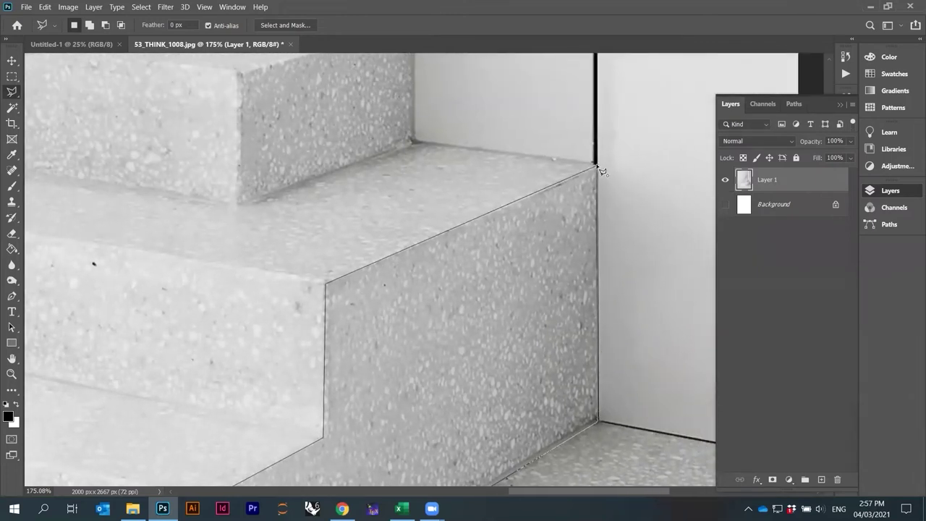
{"action": "left_click", "coordinate": [598, 169]}
- Inspect the selected side face in Quick Mask mode at several magnifications, and return to the standard selection view
{"action": "scroll", "coordinate": [585, 134], "scroll_direction": "down", "scroll_amount": 5}
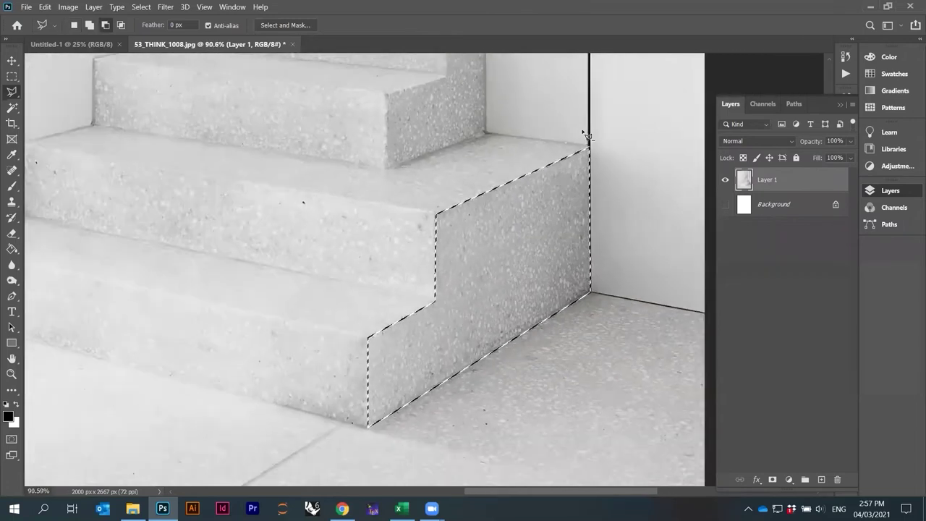
{"action": "scroll", "coordinate": [597, 243], "scroll_direction": "up", "scroll_amount": 2}
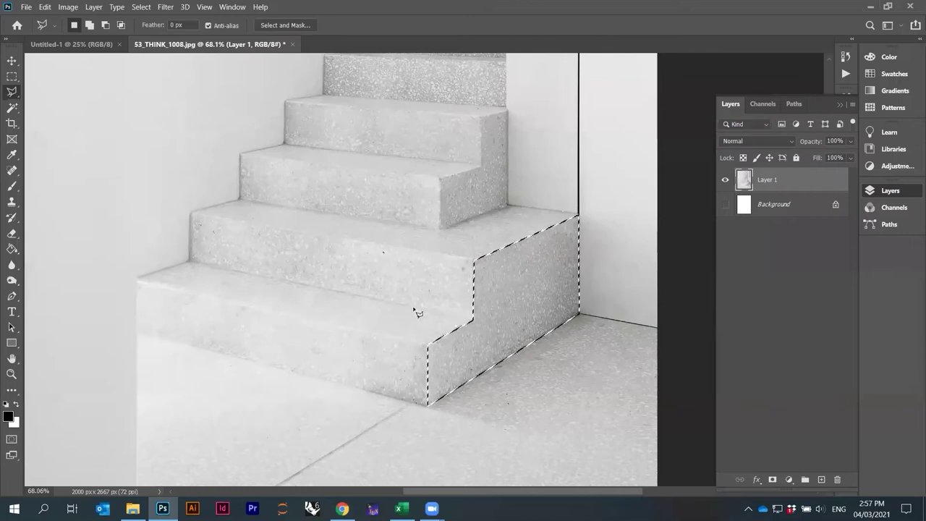
{"action": "scroll", "coordinate": [379, 278], "scroll_direction": "up", "scroll_amount": 2}
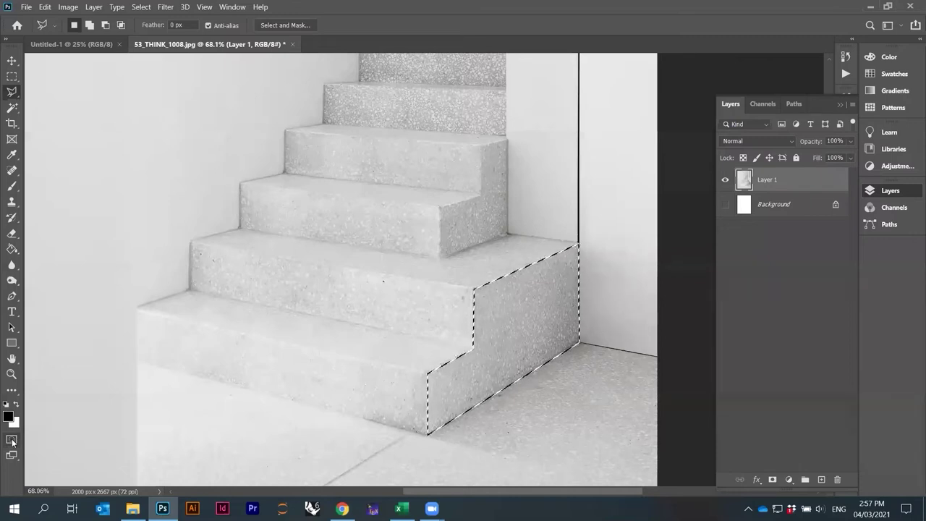
{"action": "left_click", "coordinate": [12, 440]}
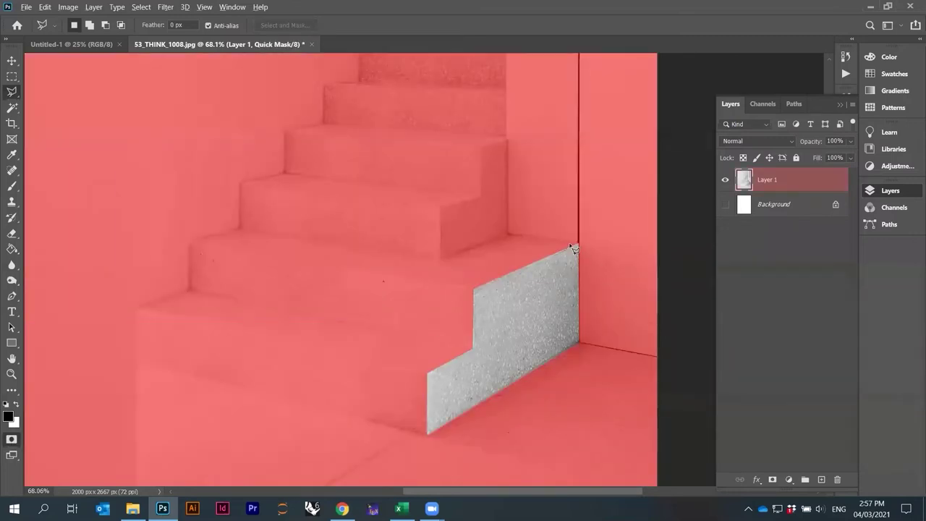
{"action": "scroll", "coordinate": [572, 249], "scroll_direction": "down", "scroll_amount": 3}
{"action": "scroll", "coordinate": [586, 239], "scroll_direction": "up", "scroll_amount": 3}
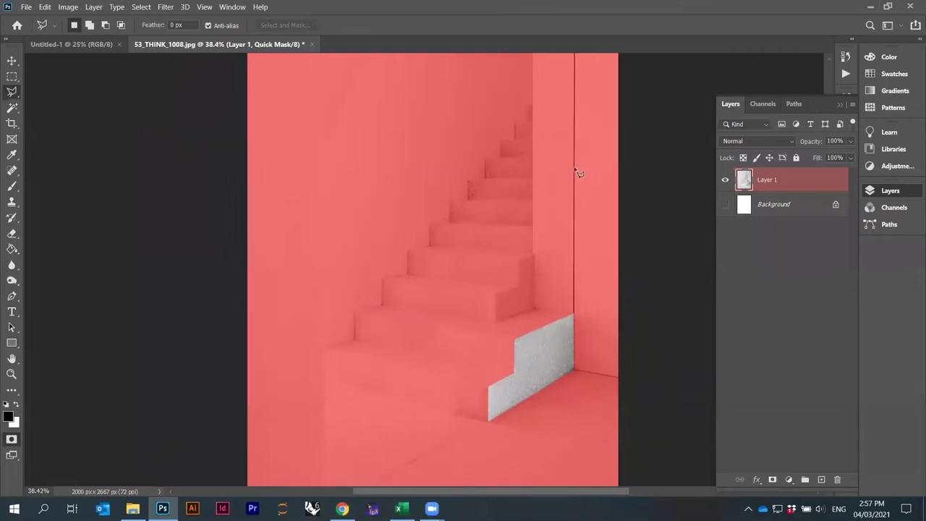
{"action": "scroll", "coordinate": [479, 396], "scroll_direction": "up", "scroll_amount": 4}
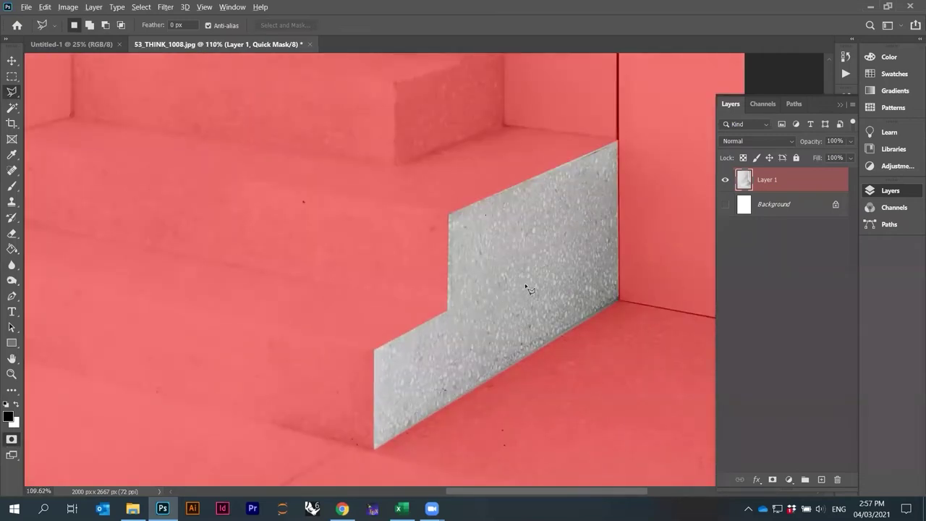
{"action": "scroll", "coordinate": [529, 289], "scroll_direction": "down", "scroll_amount": 4}
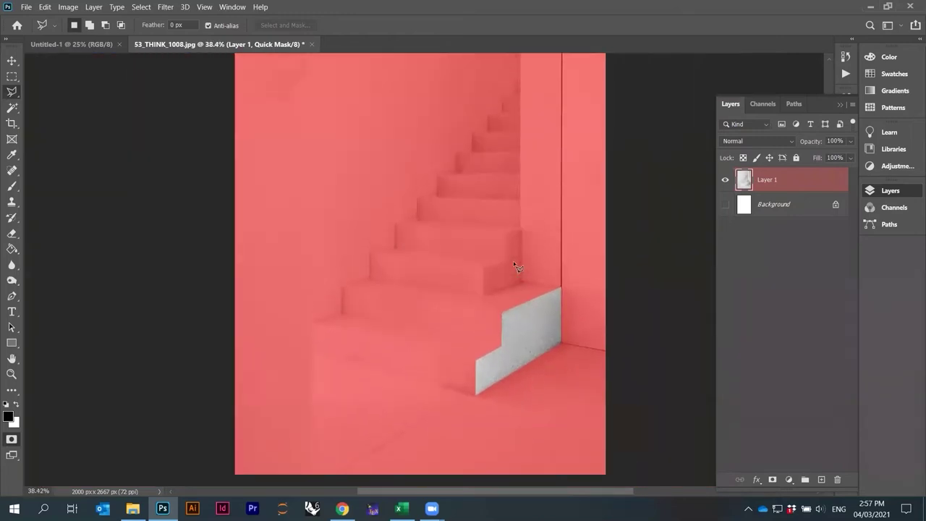
{"action": "scroll", "coordinate": [514, 329], "scroll_direction": "up", "scroll_amount": 2}
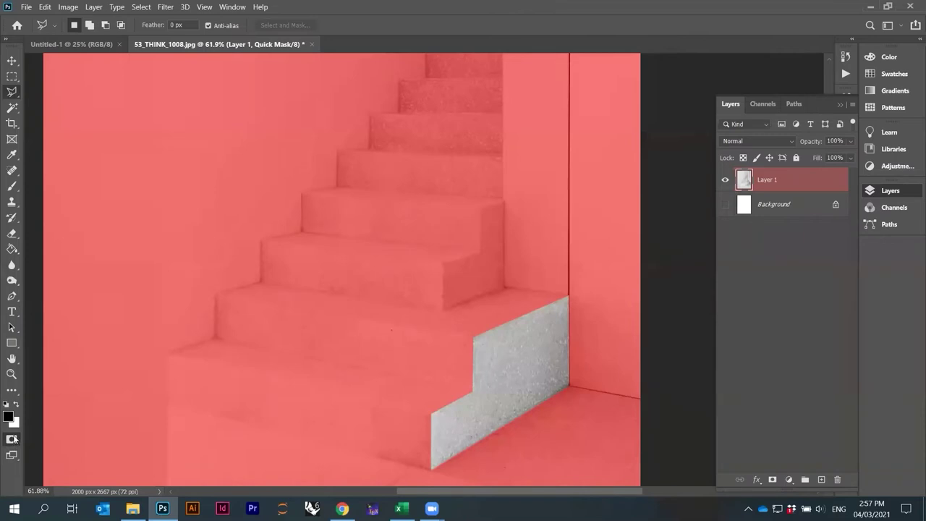
{"action": "left_click", "coordinate": [11, 439]}
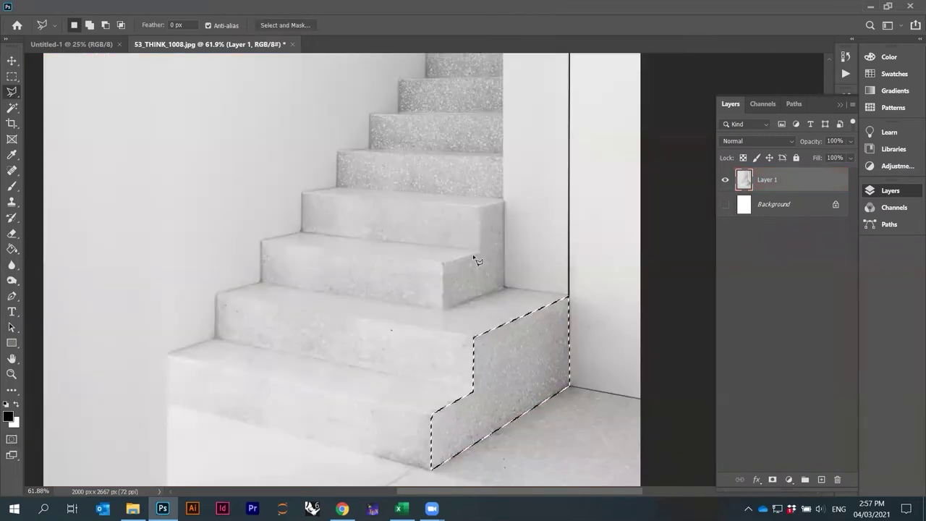
- Copy the selected side face of the two lowest steps and paste it onto a new layer
{"action": "scroll", "coordinate": [470, 260], "scroll_direction": "down", "scroll_amount": 1}
{"action": "scroll", "coordinate": [499, 391], "scroll_direction": "up", "scroll_amount": 3}
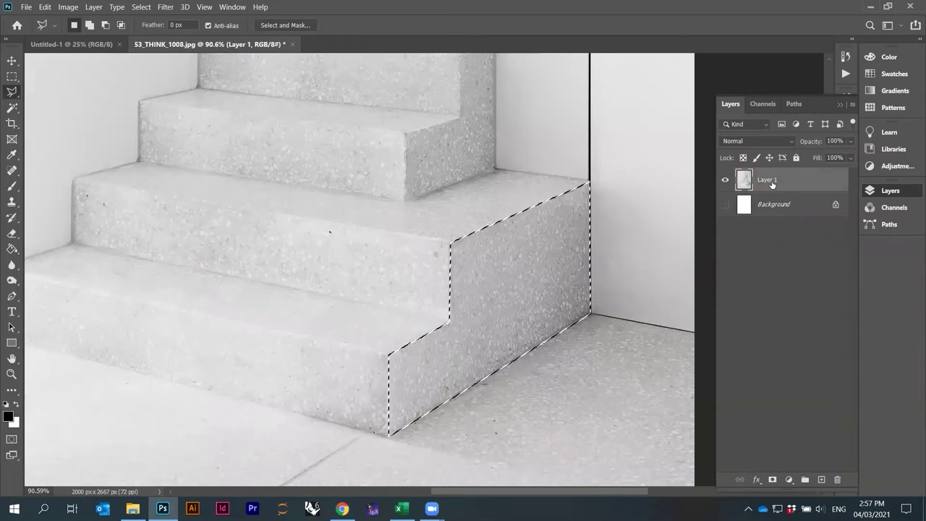
{"action": "left_click", "coordinate": [44, 7]}
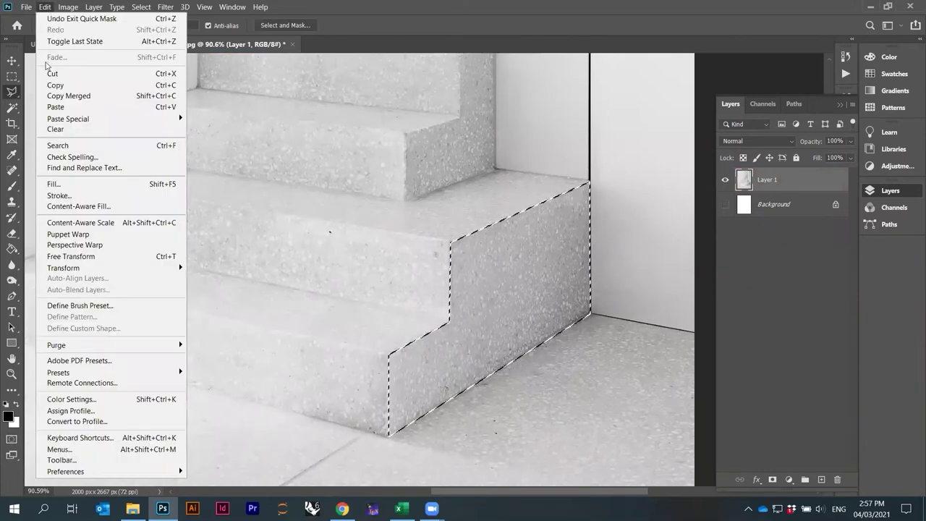
{"action": "left_click", "coordinate": [48, 86]}
{"action": "left_click", "coordinate": [46, 7]}
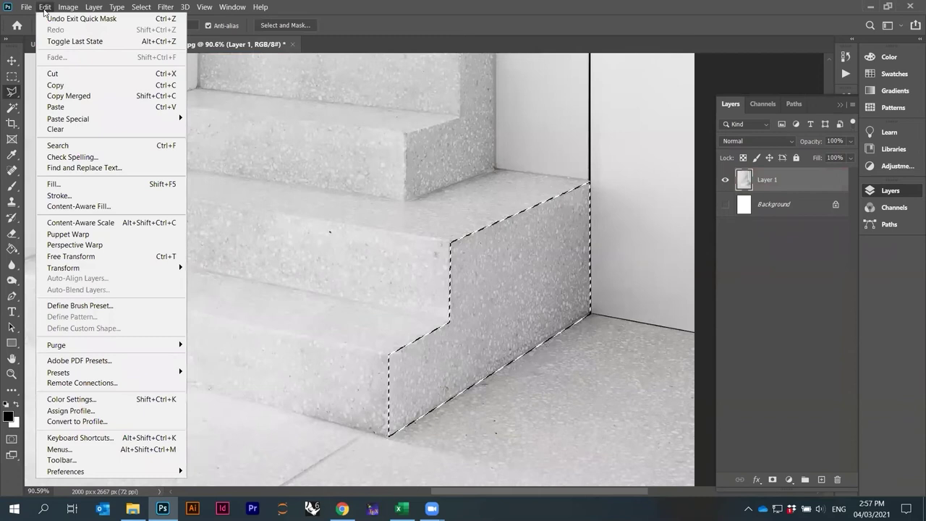
{"action": "left_click", "coordinate": [71, 107]}
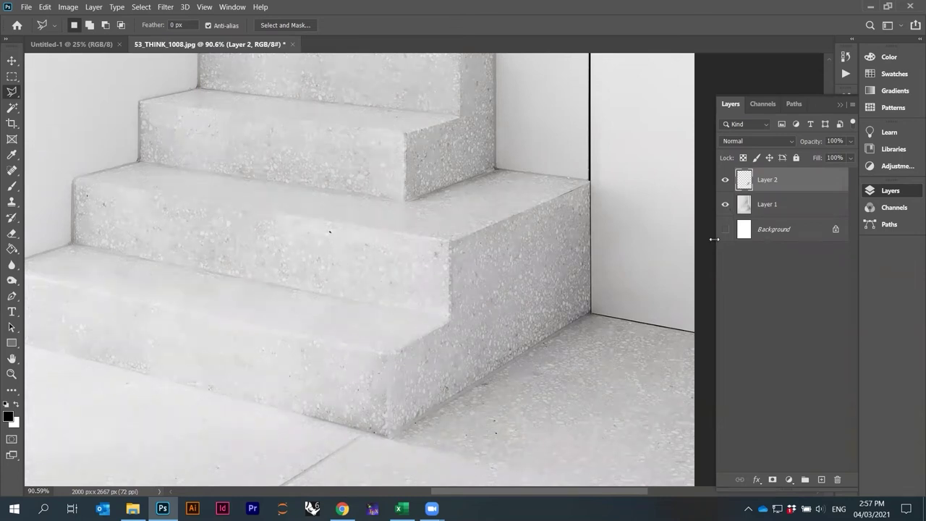
- Hide Layer 1 and inspect the pasted side face on its own at several magnifications
{"action": "left_click", "coordinate": [725, 205]}
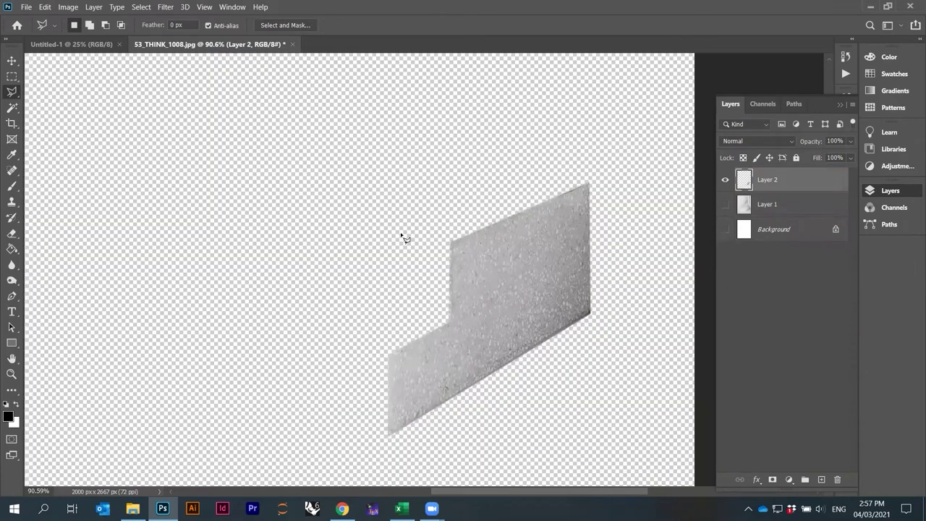
{"action": "left_click", "coordinate": [773, 207]}
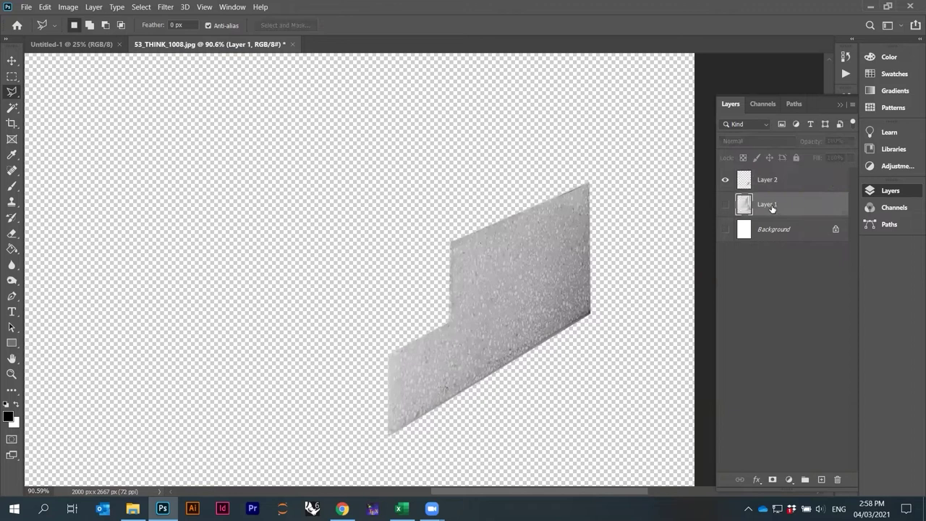
{"action": "scroll", "coordinate": [523, 253], "scroll_direction": "down", "scroll_amount": 4}
{"action": "scroll", "coordinate": [521, 270], "scroll_direction": "up", "scroll_amount": 6}
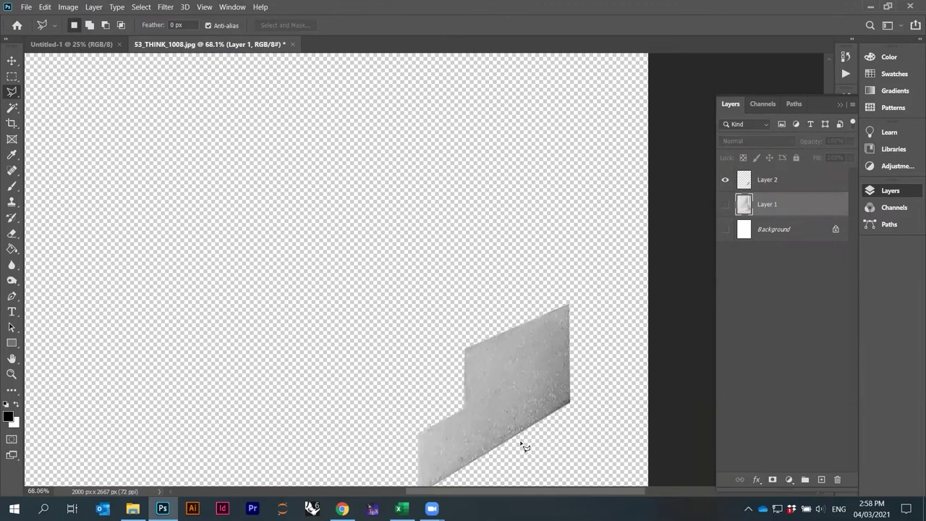
{"action": "scroll", "coordinate": [561, 208], "scroll_direction": "up", "scroll_amount": 2}
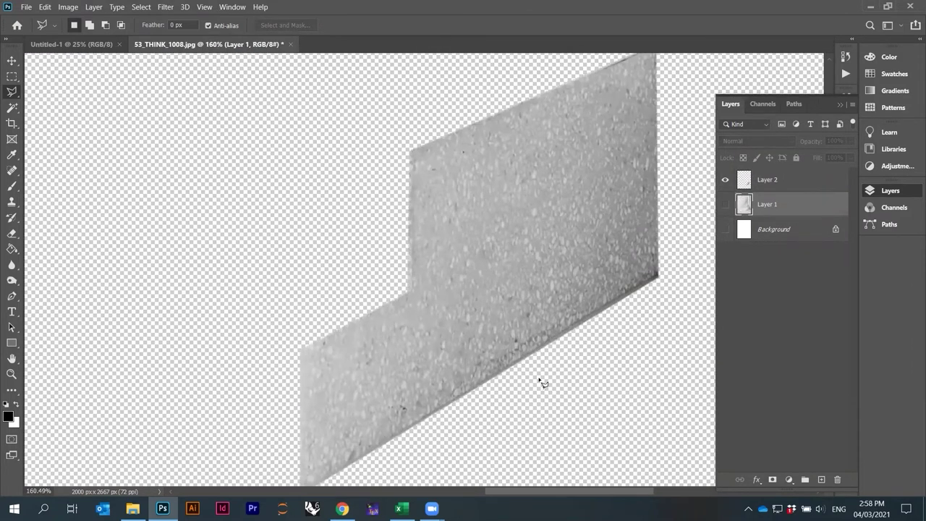
{"action": "scroll", "coordinate": [468, 297], "scroll_direction": "down", "scroll_amount": 2}
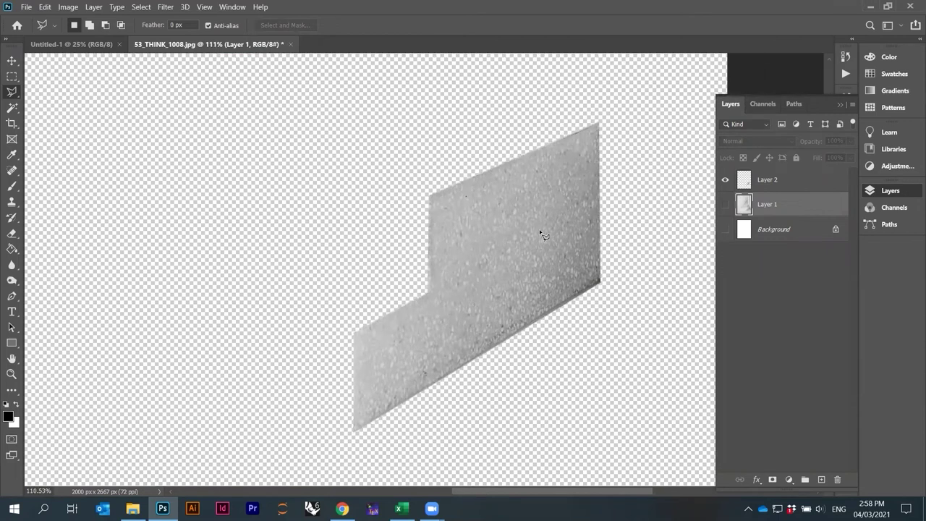
- Try to move the pasted side face away from its original position, and undo the move
{"action": "left_click", "coordinate": [12, 62]}
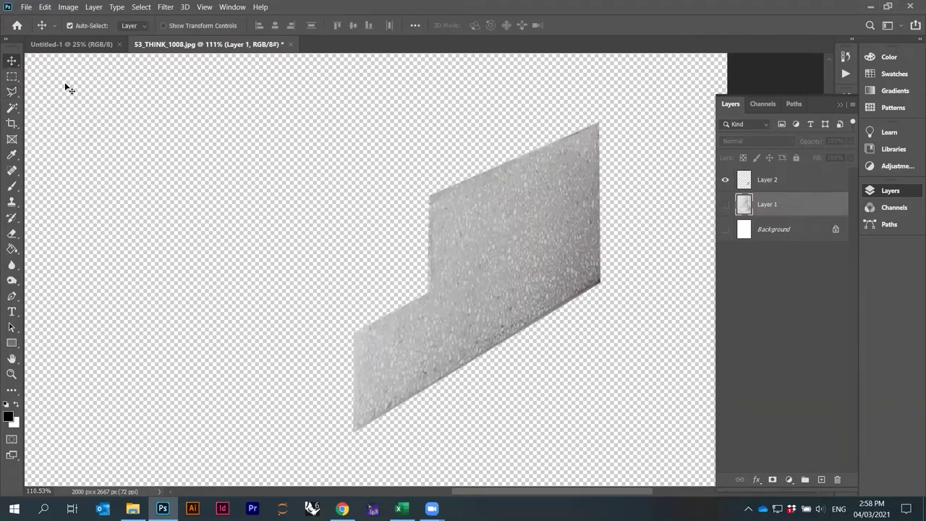
{"action": "left_click", "coordinate": [11, 76]}
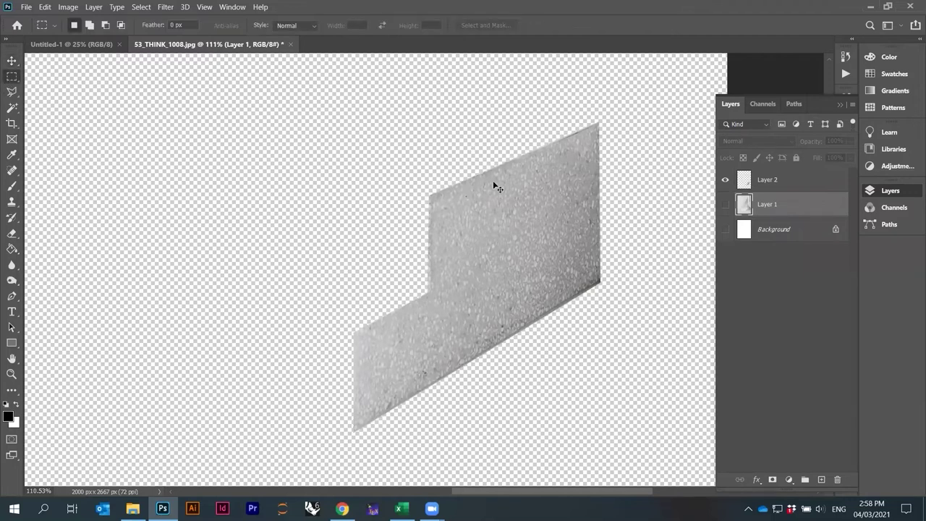
{"action": "left_click_drag", "start_coordinate": [534, 215], "coordinate": [474, 195]}
{"action": "key", "text": "ctrl+z"}
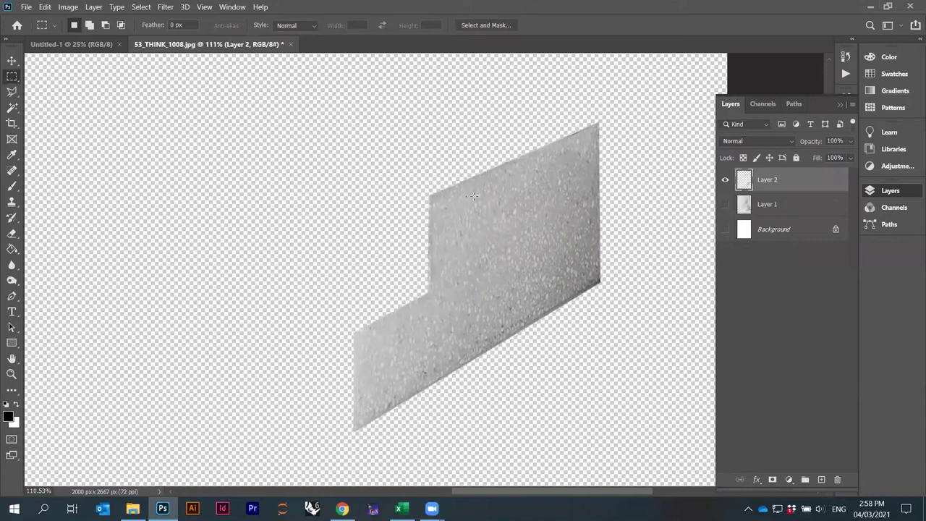
- Show Layer 1 again and examine the whole staircase and the side face of the third and fourth steps
{"action": "left_click", "coordinate": [802, 277]}
{"action": "left_click", "coordinate": [726, 205]}
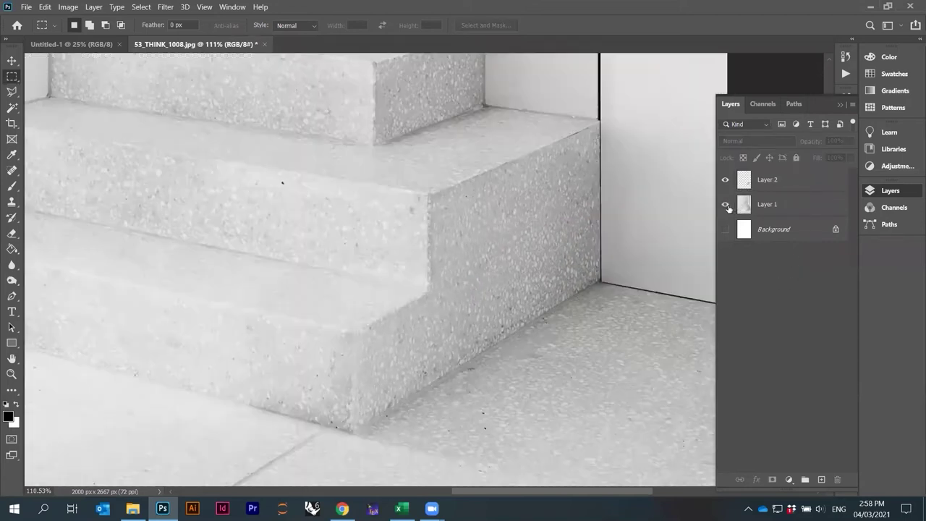
{"action": "scroll", "coordinate": [547, 352], "scroll_direction": "down", "scroll_amount": 8}
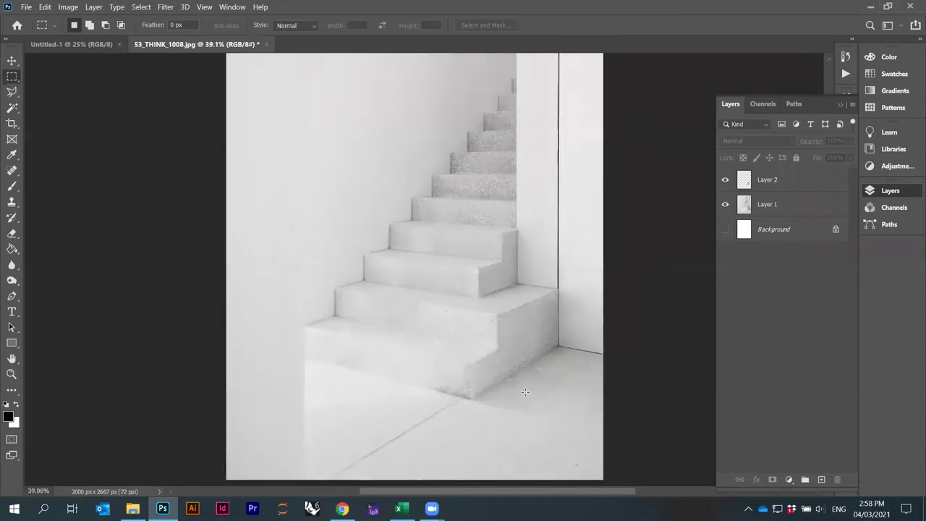
{"action": "scroll", "coordinate": [493, 169], "scroll_direction": "up", "scroll_amount": 3}
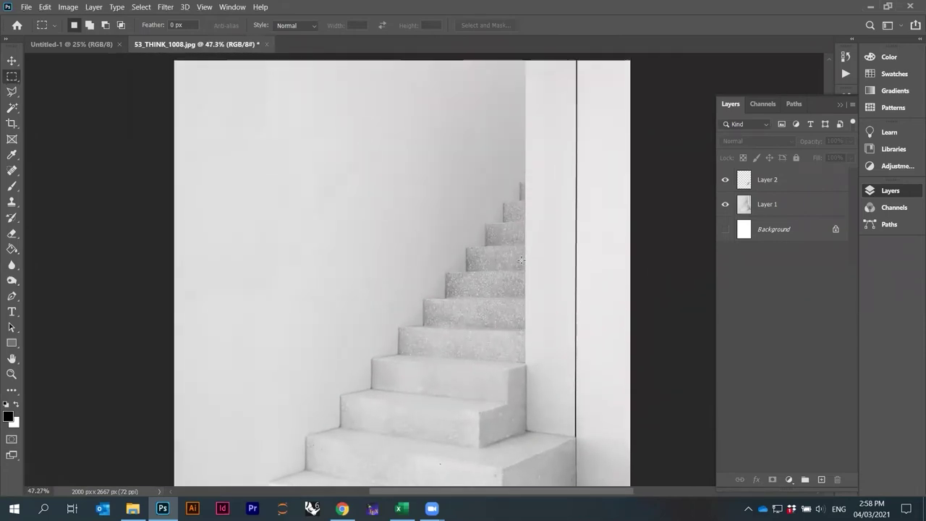
{"action": "scroll", "coordinate": [518, 205], "scroll_direction": "up", "scroll_amount": 1}
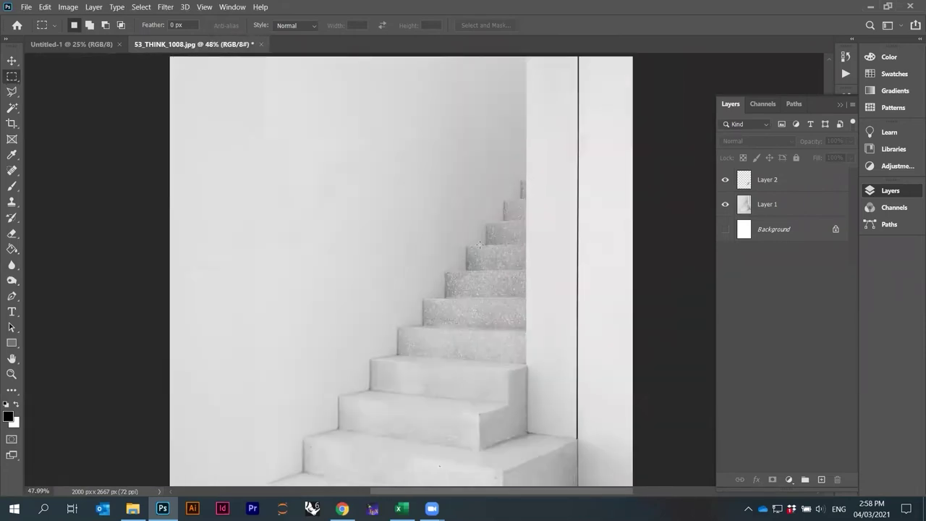
{"action": "scroll", "coordinate": [479, 245], "scroll_direction": "down", "scroll_amount": 5}
{"action": "scroll", "coordinate": [519, 299], "scroll_direction": "up", "scroll_amount": 8}
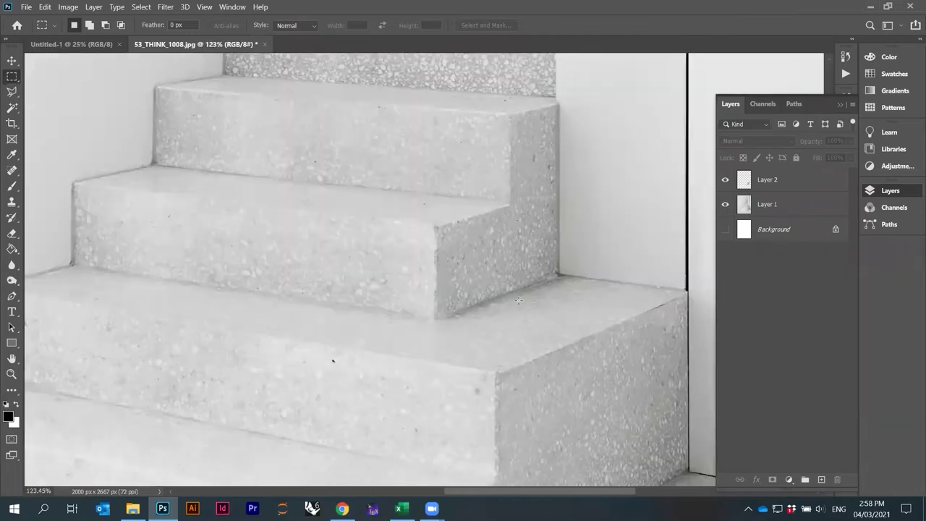
{"action": "scroll", "coordinate": [519, 300], "scroll_direction": "up", "scroll_amount": 3}
{"action": "scroll", "coordinate": [637, 254], "scroll_direction": "up", "scroll_amount": 3}
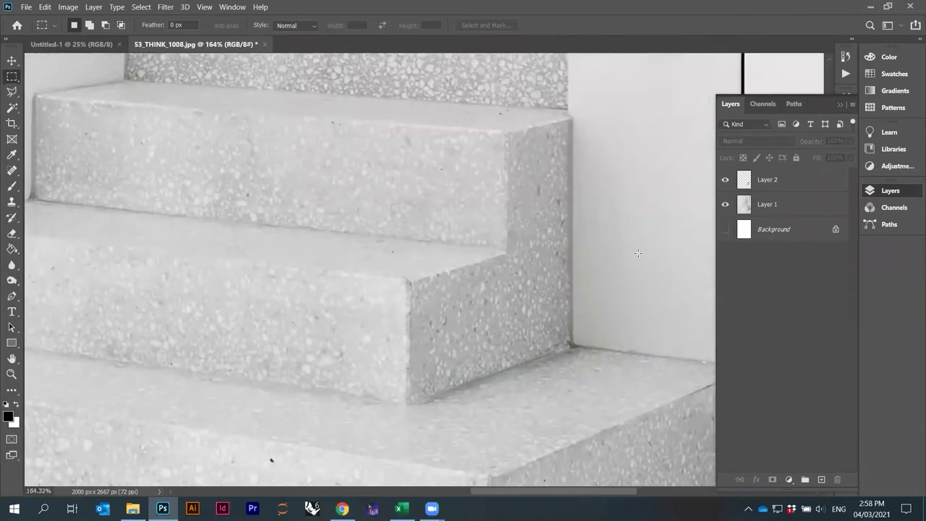
{"action": "scroll", "coordinate": [619, 256], "scroll_direction": "up", "scroll_amount": 2}
{"action": "scroll", "coordinate": [579, 275], "scroll_direction": "up", "scroll_amount": 1}
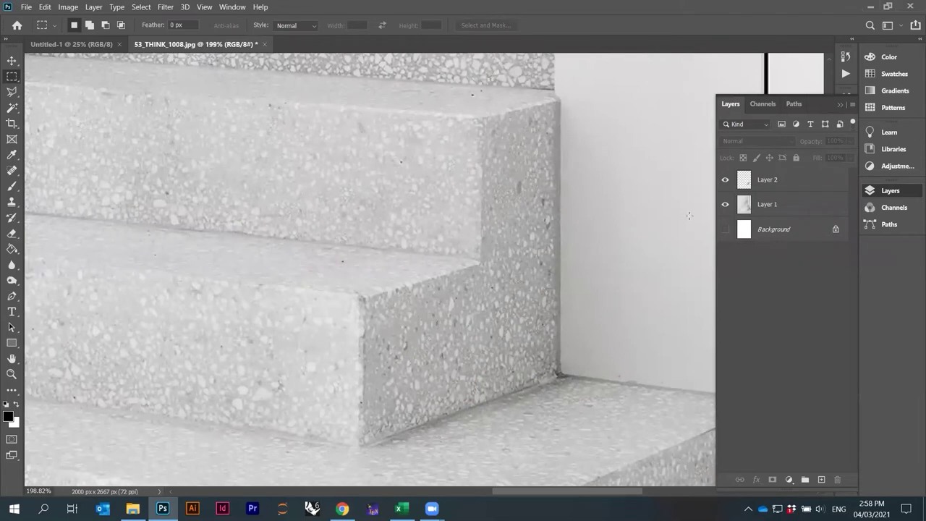
- On Layer 1, select the side face of the third and fourth steps with the Polygonal Lasso Tool, following its corners
{"action": "left_click", "coordinate": [776, 206]}
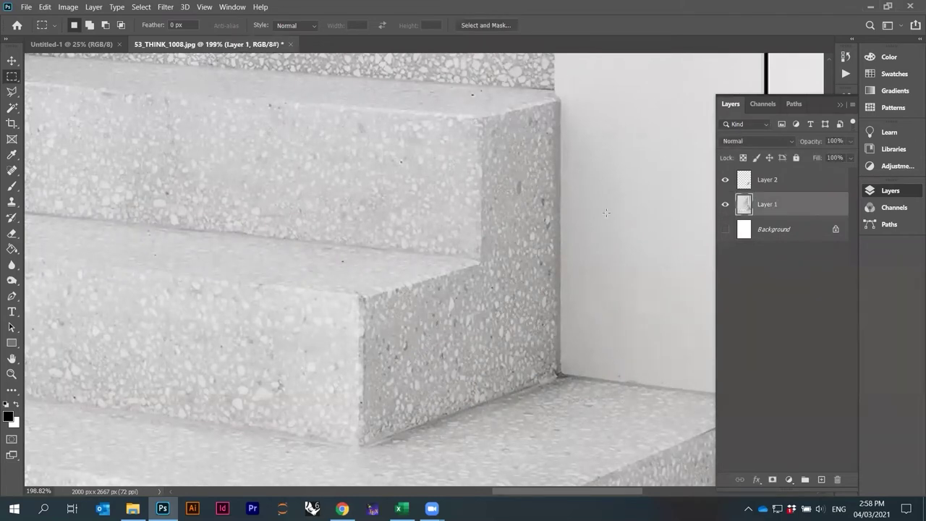
{"action": "left_click", "coordinate": [13, 93]}
{"action": "left_click", "coordinate": [560, 102]}
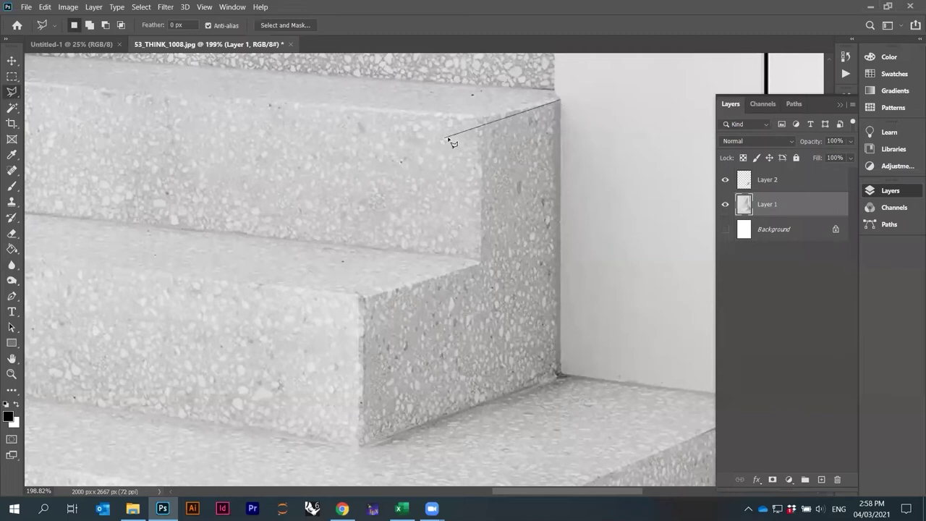
{"action": "left_click", "coordinate": [479, 116]}
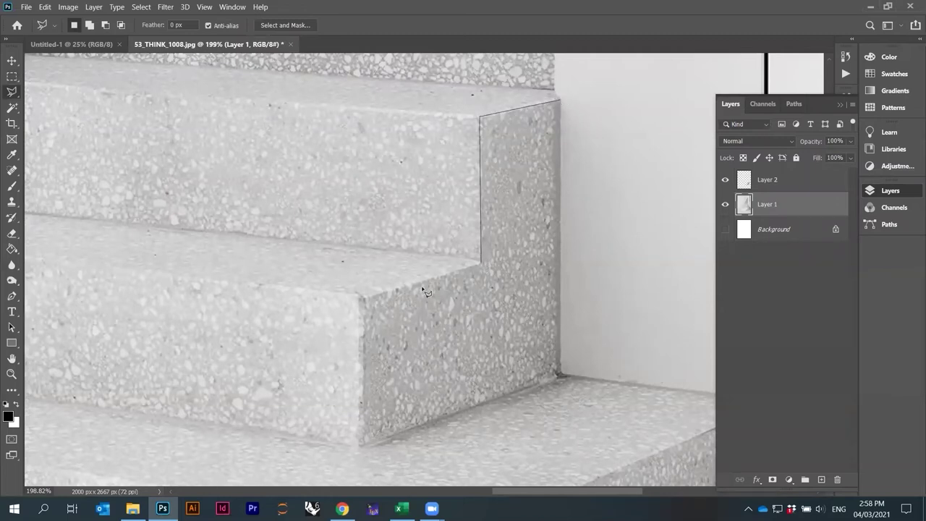
{"action": "left_click", "coordinate": [362, 445]}
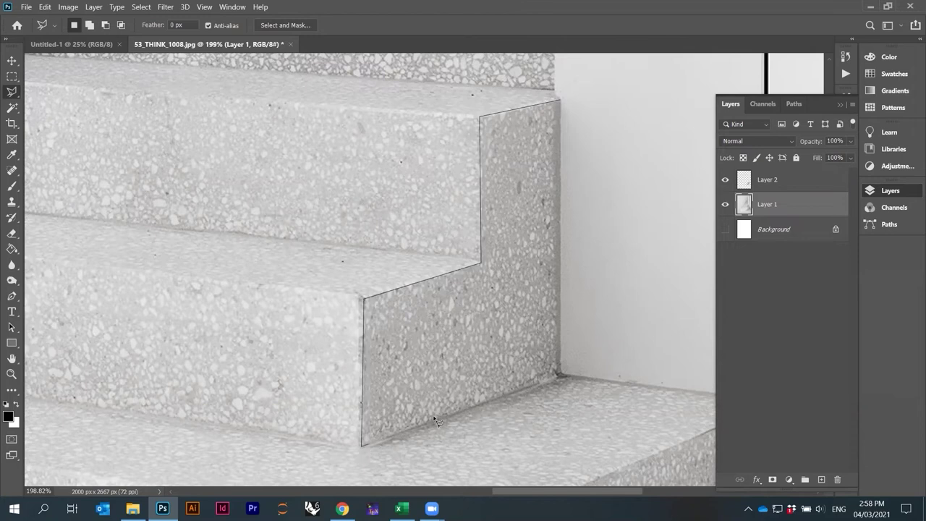
{"action": "left_click", "coordinate": [560, 102]}
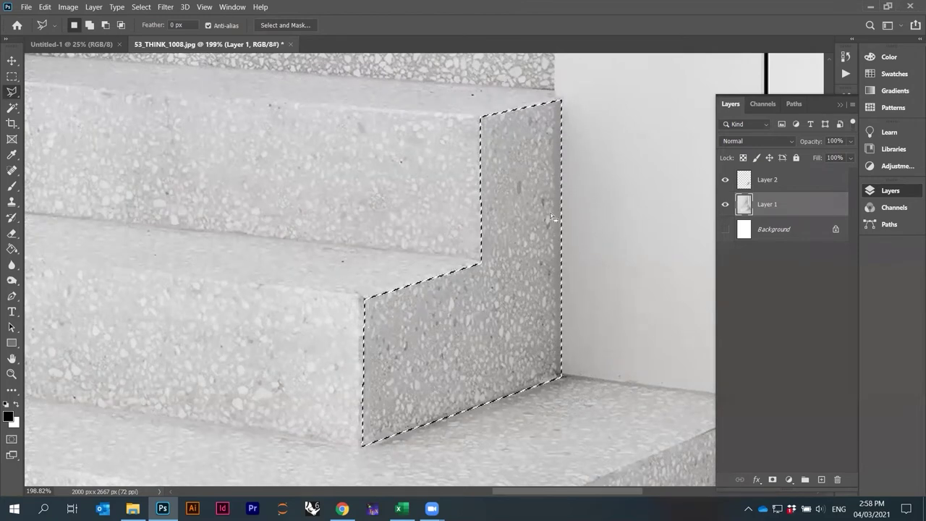
- Copy the selected side face of the third and fourth steps and paste it onto its own layer
{"action": "left_click", "coordinate": [44, 7]}
{"action": "left_click", "coordinate": [65, 86]}
{"action": "left_click", "coordinate": [45, 7]}
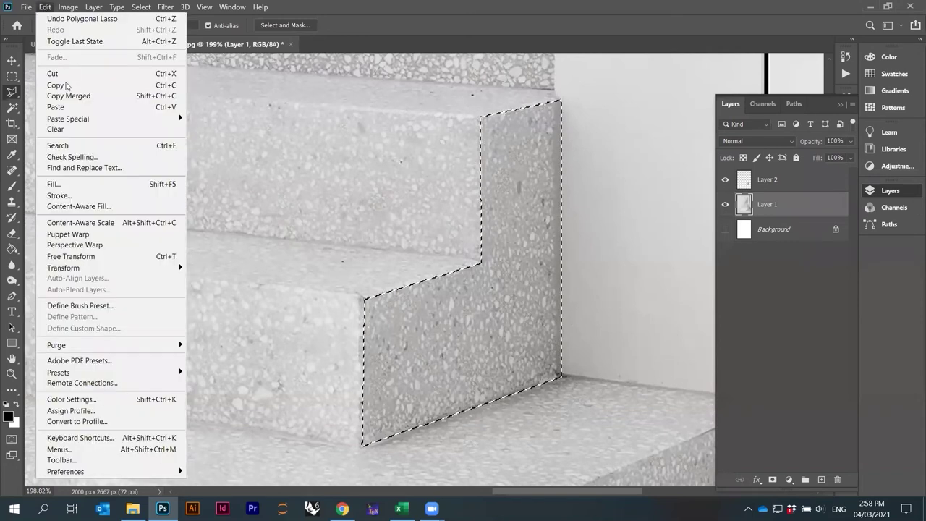
{"action": "left_click", "coordinate": [56, 106]}
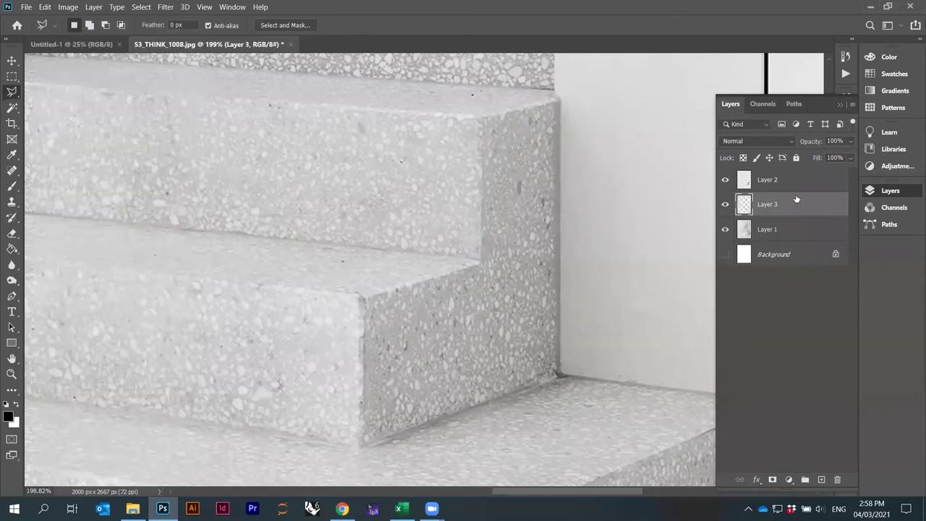
- Hide Layer 1 to view the two pasted side faces on their own, and show it again
{"action": "left_click", "coordinate": [726, 230]}
{"action": "scroll", "coordinate": [480, 331], "scroll_direction": "down", "scroll_amount": 5}
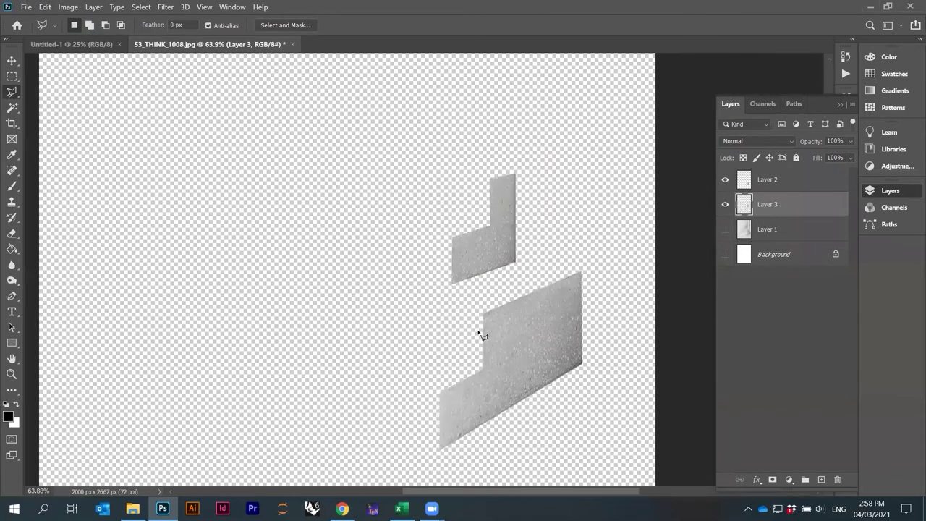
{"action": "left_click", "coordinate": [726, 230]}
- On Layer 1, start a Polygonal Lasso outline at the topmost step and trace the stair profile down the upper steps along the wall
{"action": "left_click", "coordinate": [741, 232]}
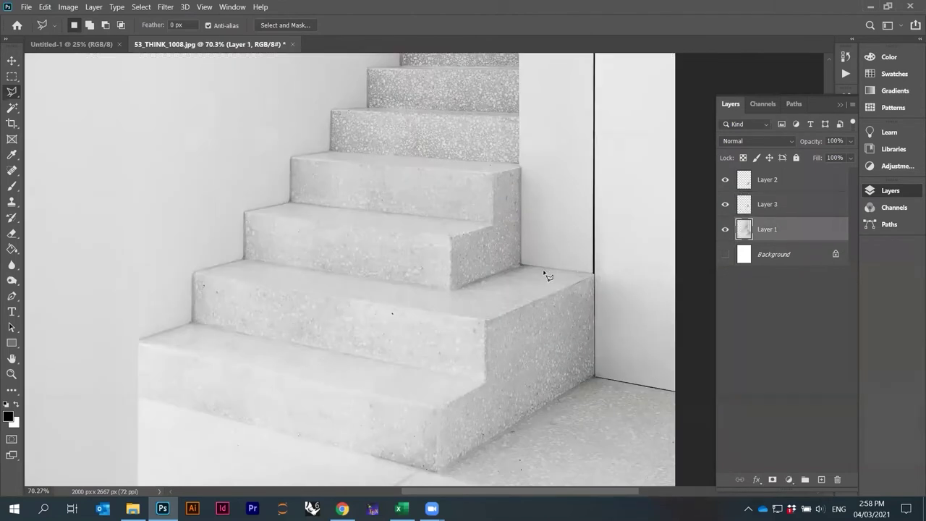
{"action": "scroll", "coordinate": [550, 282], "scroll_direction": "down", "scroll_amount": 3}
{"action": "scroll", "coordinate": [568, 307], "scroll_direction": "up", "scroll_amount": 5}
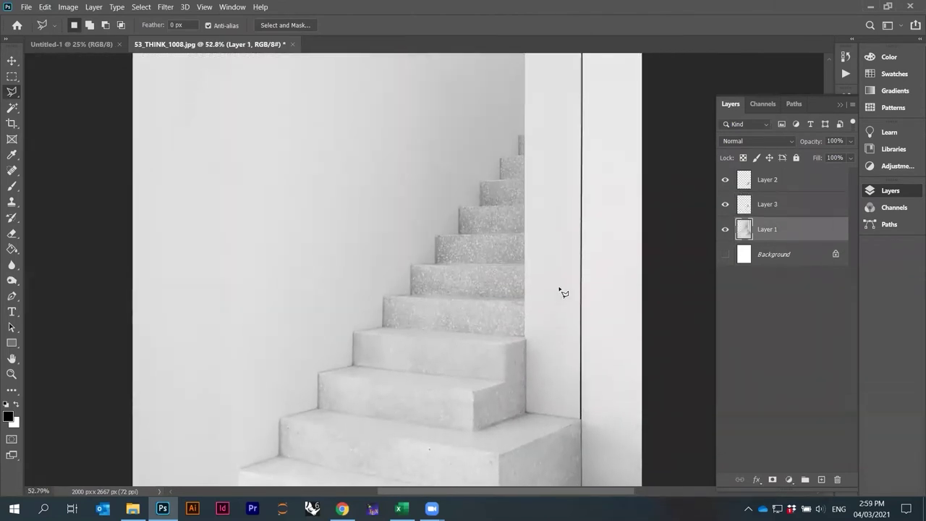
{"action": "scroll", "coordinate": [507, 224], "scroll_direction": "up", "scroll_amount": 1}
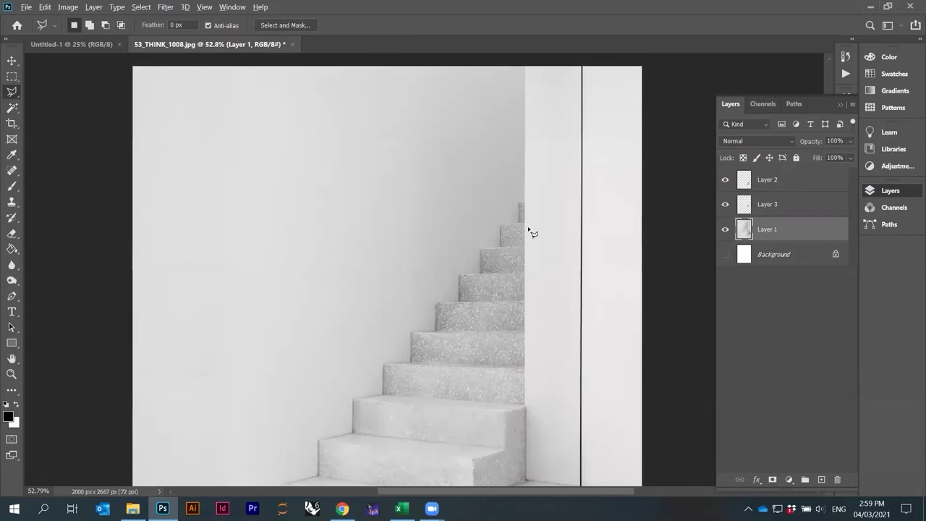
{"action": "scroll", "coordinate": [529, 230], "scroll_direction": "up", "scroll_amount": 6}
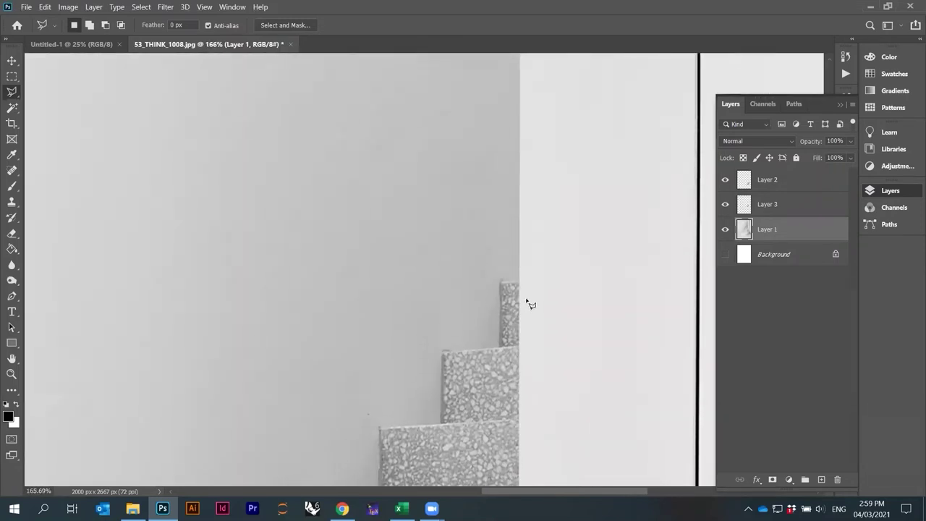
{"action": "scroll", "coordinate": [529, 304], "scroll_direction": "up", "scroll_amount": 1}
{"action": "scroll", "coordinate": [522, 283], "scroll_direction": "up", "scroll_amount": 1}
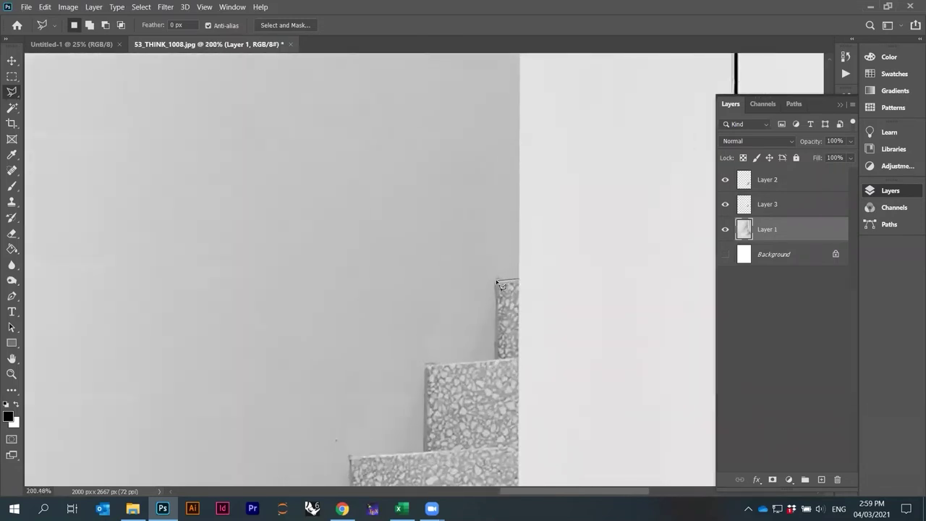
{"action": "mouse_move", "coordinate": [498, 352]}
{"action": "left_mouse_down"}
{"action": "mouse_move", "coordinate": [427, 366]}
{"action": "mouse_move", "coordinate": [432, 457]}
{"action": "mouse_move", "coordinate": [442, 219]}
{"action": "mouse_move", "coordinate": [351, 227]}
{"action": "mouse_move", "coordinate": [347, 321]}
{"action": "mouse_move", "coordinate": [269, 326]}
{"action": "mouse_move", "coordinate": [290, 411]}
{"action": "mouse_move", "coordinate": [267, 432]}
{"action": "mouse_move", "coordinate": [248, 431]}
{"action": "mouse_move", "coordinate": [499, 83]}
{"action": "left_mouse_up"}
{"action": "left_click", "coordinate": [364, 193]}
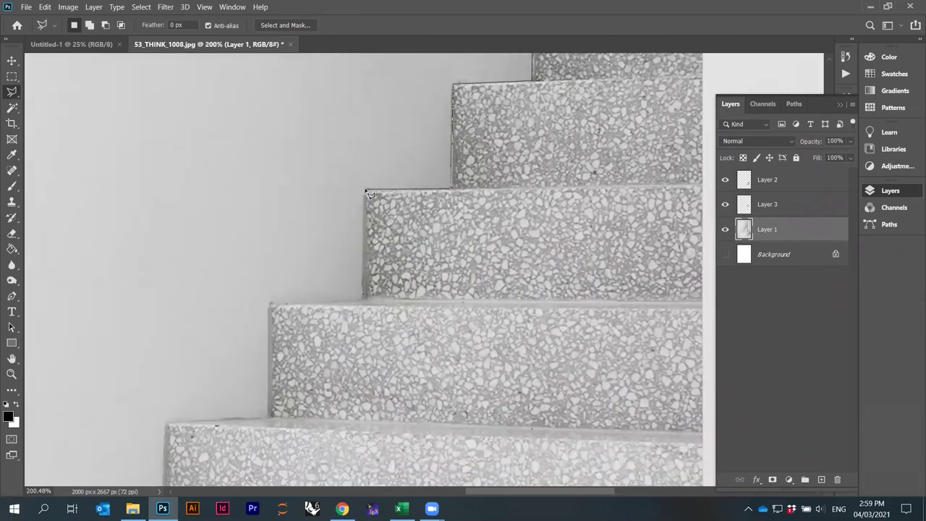
{"action": "left_click", "coordinate": [363, 300]}
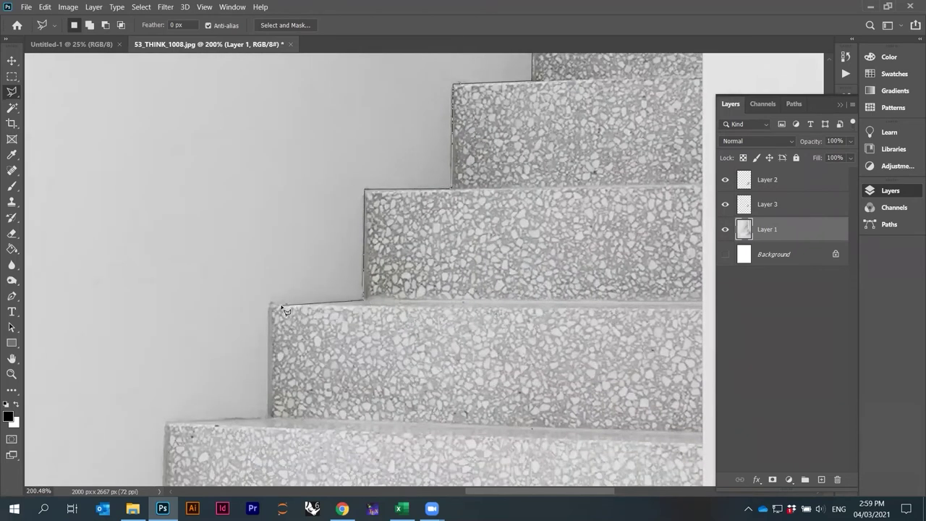
{"action": "left_click", "coordinate": [270, 303]}
{"action": "left_click", "coordinate": [269, 419]}
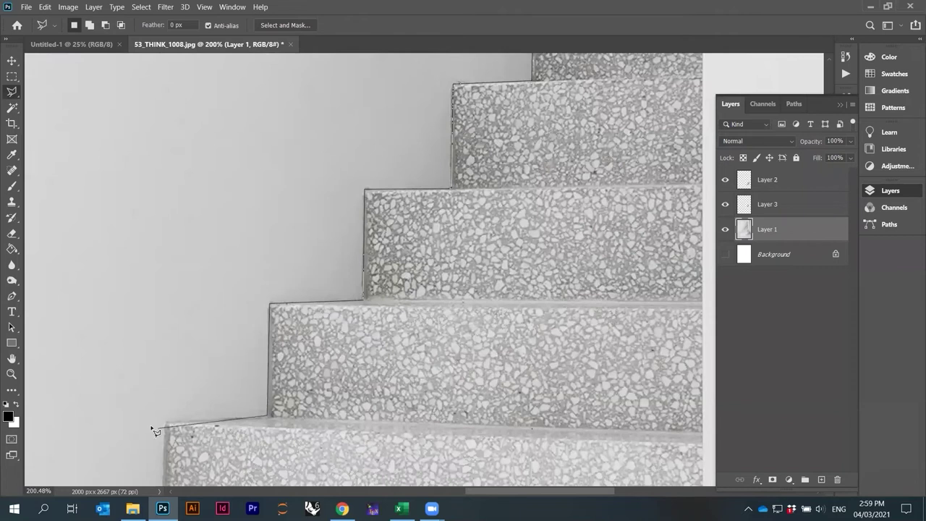
- Continue the lasso outline corner by corner down the lower steps to the outer corner of the lowest step
{"action": "scroll", "coordinate": [355, 215], "scroll_direction": "down", "scroll_amount": 3}
{"action": "left_click", "coordinate": [336, 218]}
{"action": "left_click", "coordinate": [332, 335]}
{"action": "left_click", "coordinate": [220, 353]}
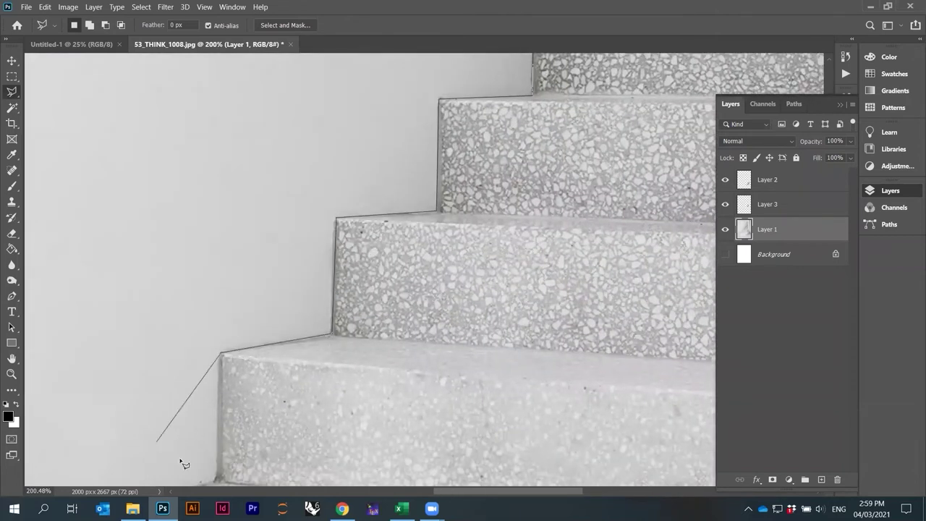
{"action": "left_click", "coordinate": [343, 270]}
{"action": "left_click", "coordinate": [210, 296]}
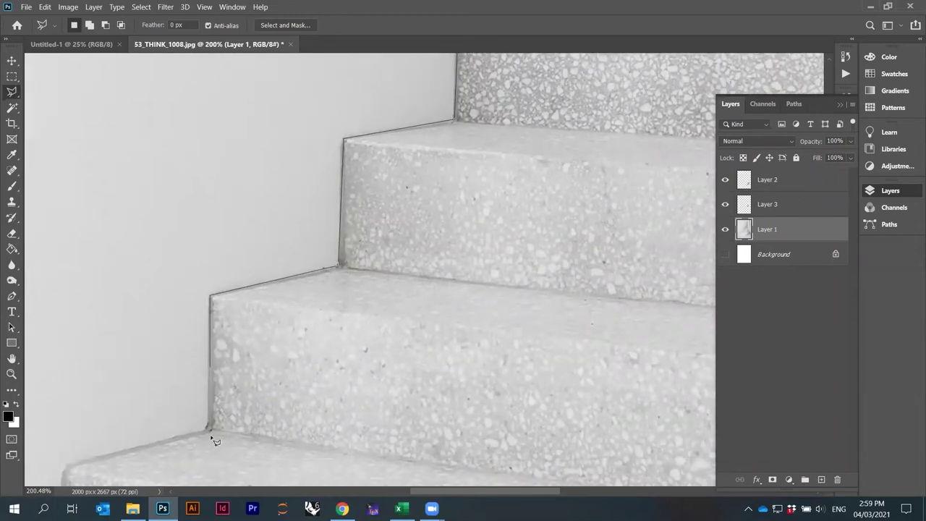
{"action": "left_click", "coordinate": [209, 432]}
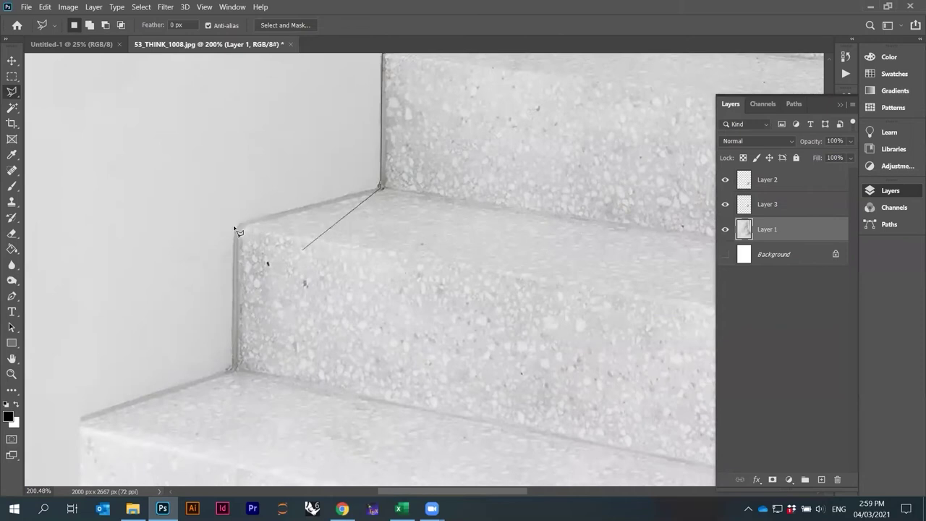
{"action": "left_click", "coordinate": [236, 226]}
{"action": "left_click", "coordinate": [232, 369]}
{"action": "left_click", "coordinate": [82, 421]}
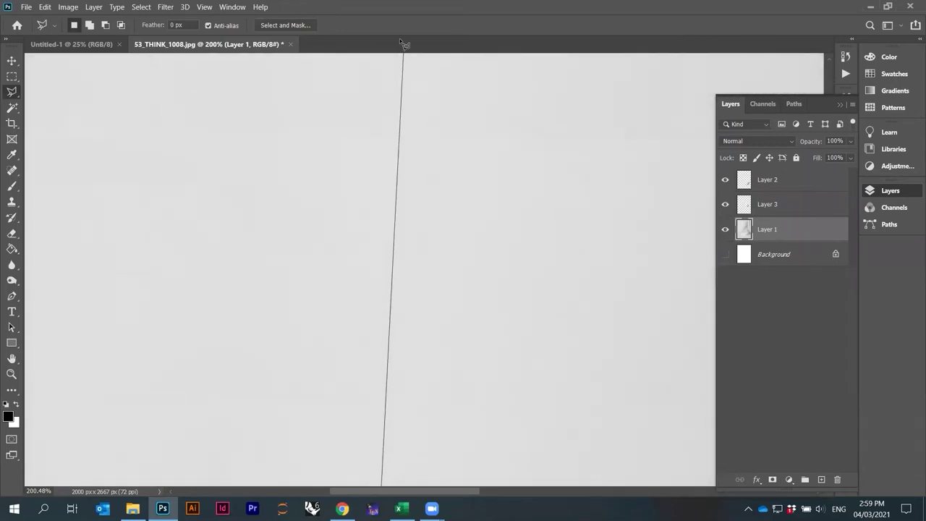
- Close the lasso outline around the wall above the stairs, passing beyond the canvas's upper edge and down the wall corner to the topmost step
{"action": "left_click", "coordinate": [338, 155]}
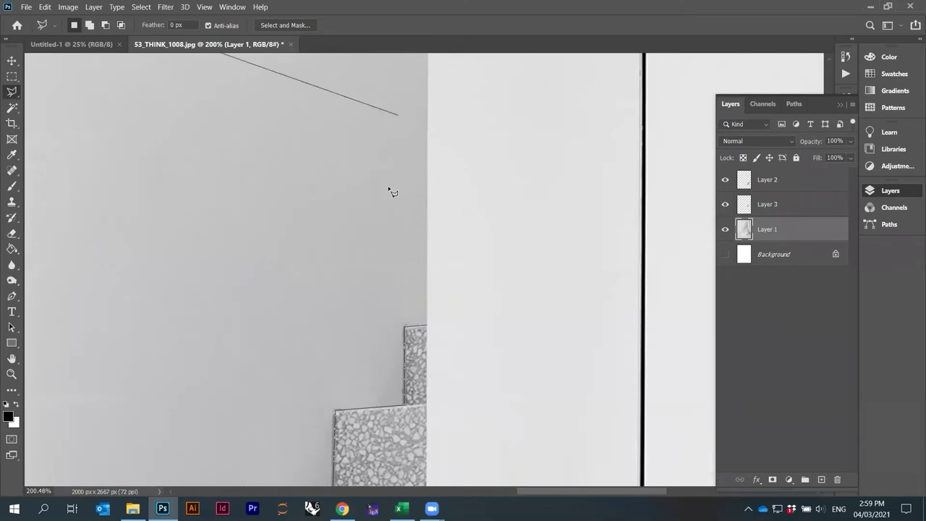
{"action": "left_click", "coordinate": [430, 224]}
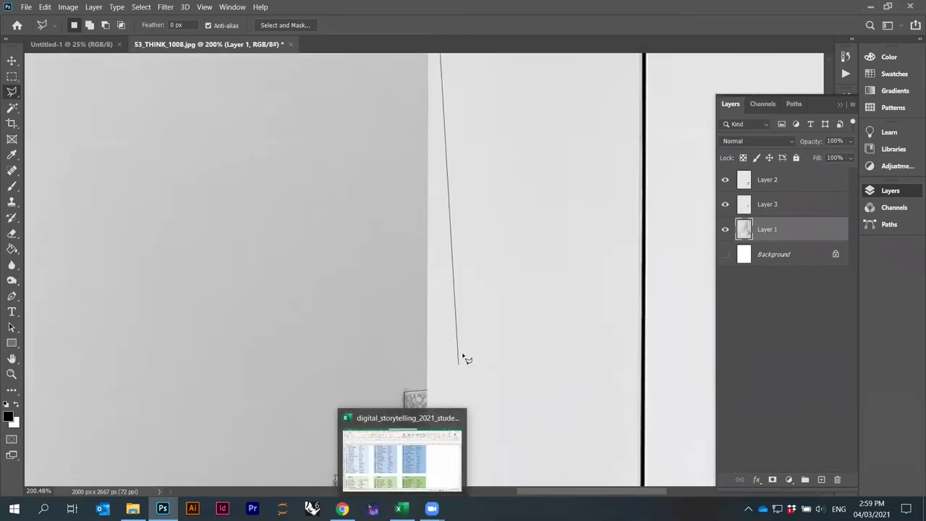
{"action": "double_click", "coordinate": [432, 395]}
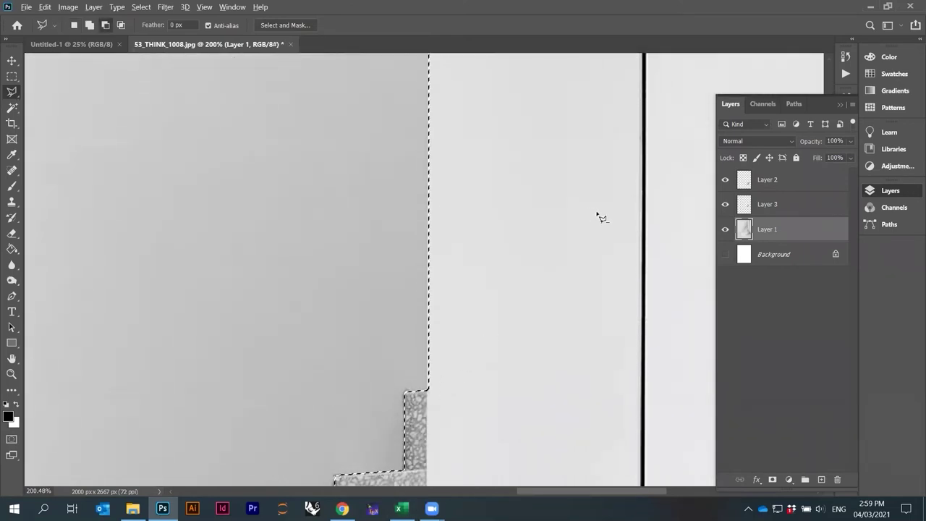
{"action": "scroll", "coordinate": [597, 215], "scroll_direction": "down", "scroll_amount": 2}
{"action": "scroll", "coordinate": [593, 186], "scroll_direction": "down", "scroll_amount": 3}
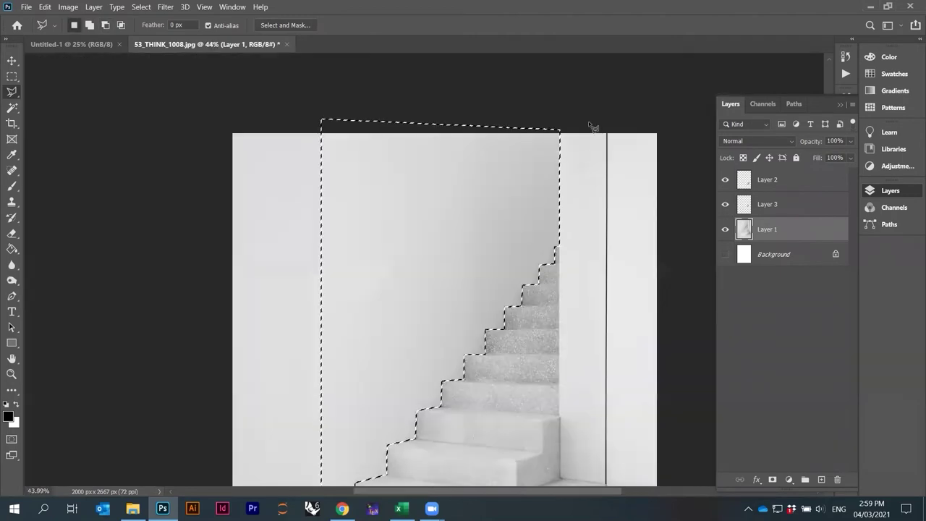
{"action": "scroll", "coordinate": [596, 121], "scroll_direction": "down", "scroll_amount": 1}
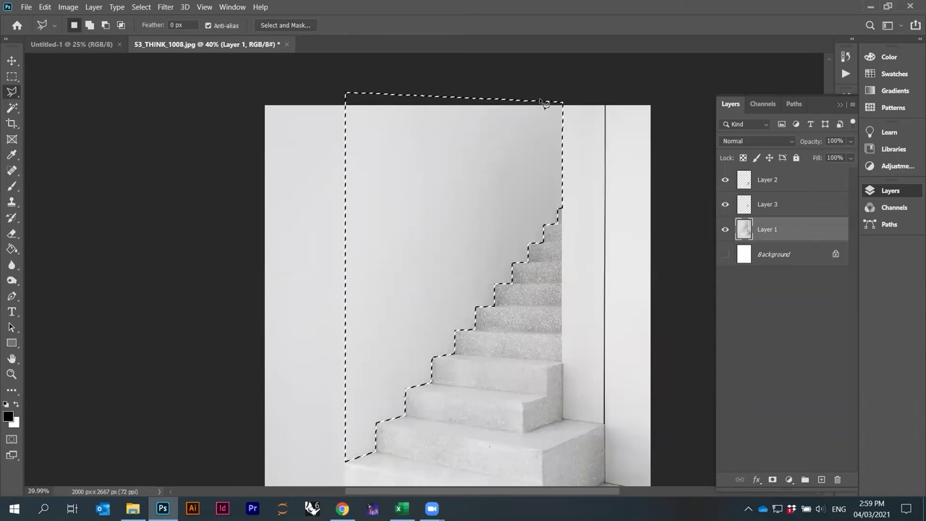
- Copy the selected wall area above the stairs and paste it onto its own layer
{"action": "left_click", "coordinate": [44, 7]}
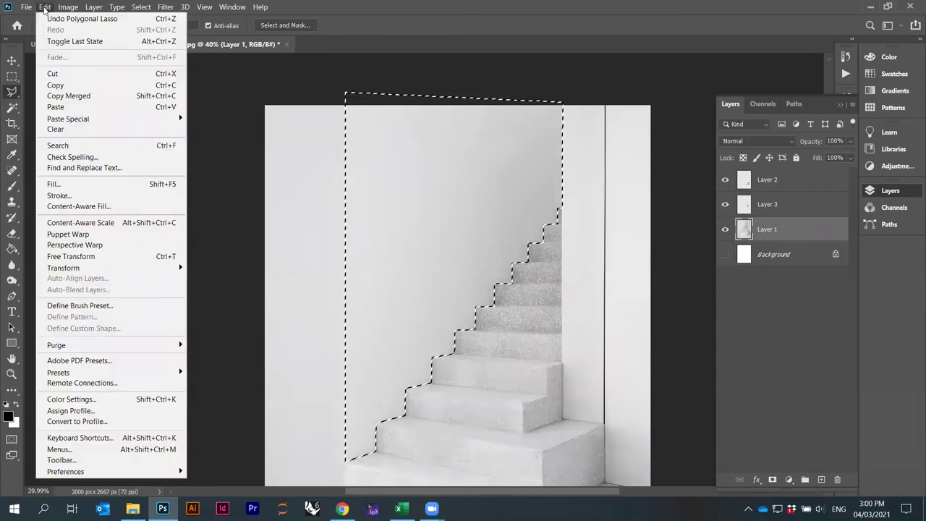
{"action": "left_click", "coordinate": [62, 82]}
{"action": "left_click", "coordinate": [45, 7]}
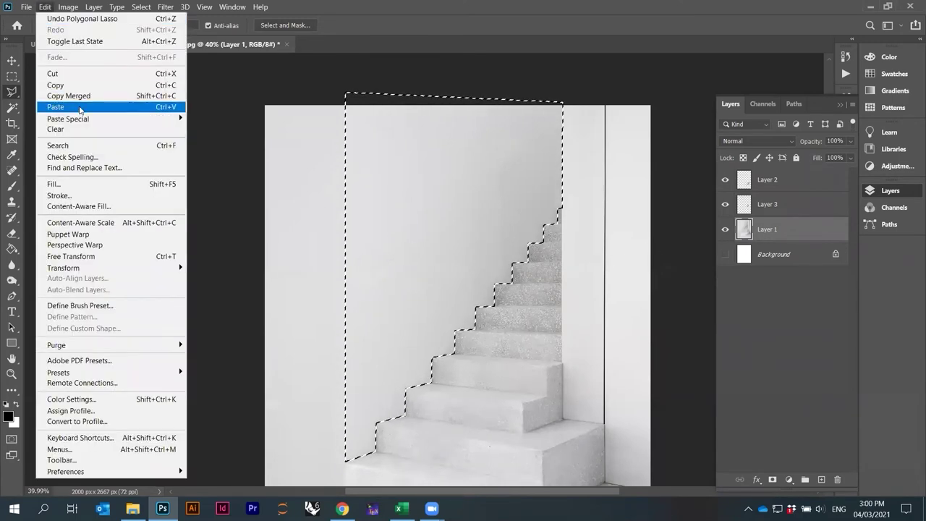
{"action": "left_click", "coordinate": [50, 102]}
- Hide Layer 1 and examine the pasted wall and the two side faces on the whole canvas
{"action": "left_click", "coordinate": [725, 254]}
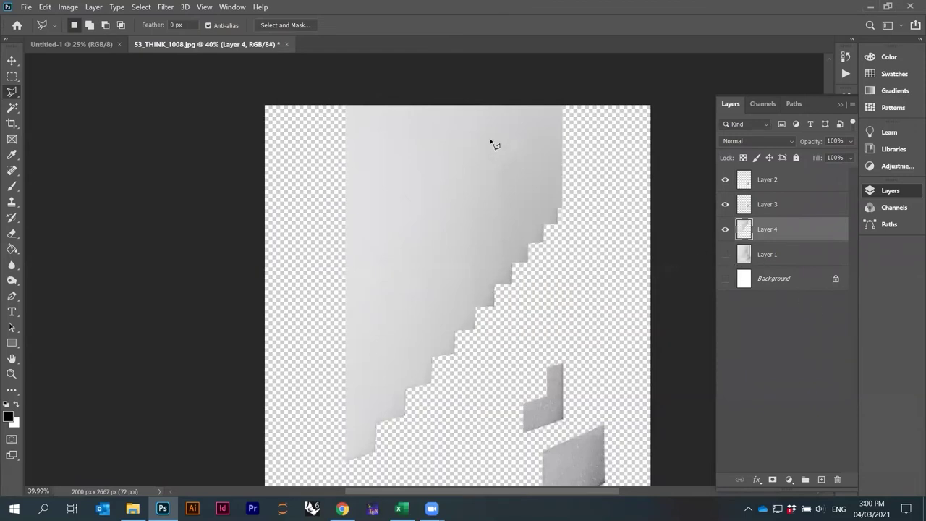
{"action": "key", "text": "ctrl+0"}
{"action": "scroll", "coordinate": [579, 236], "scroll_direction": "down", "scroll_amount": 1}
{"action": "scroll", "coordinate": [579, 236], "scroll_direction": "up", "scroll_amount": 1}
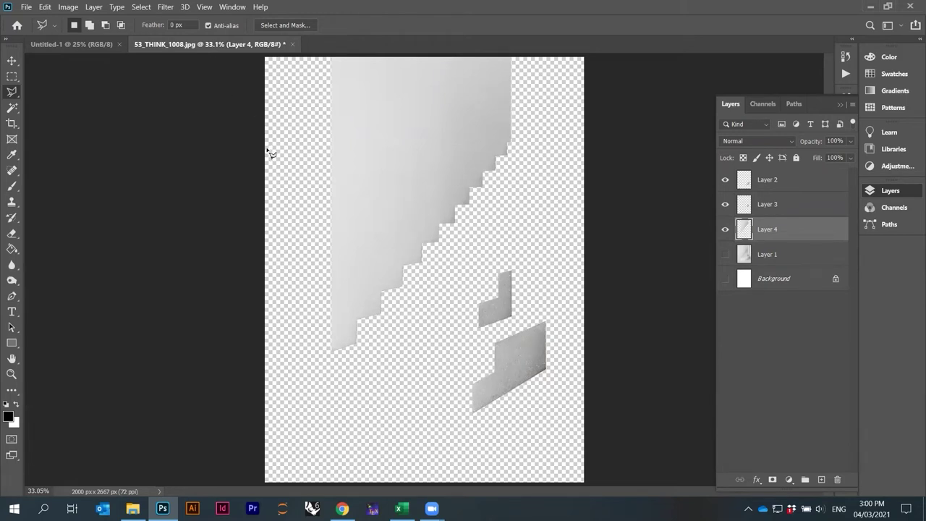
- Show Layer 1 again and make it the active layer
{"action": "left_click", "coordinate": [725, 254]}
{"action": "left_click", "coordinate": [768, 254]}
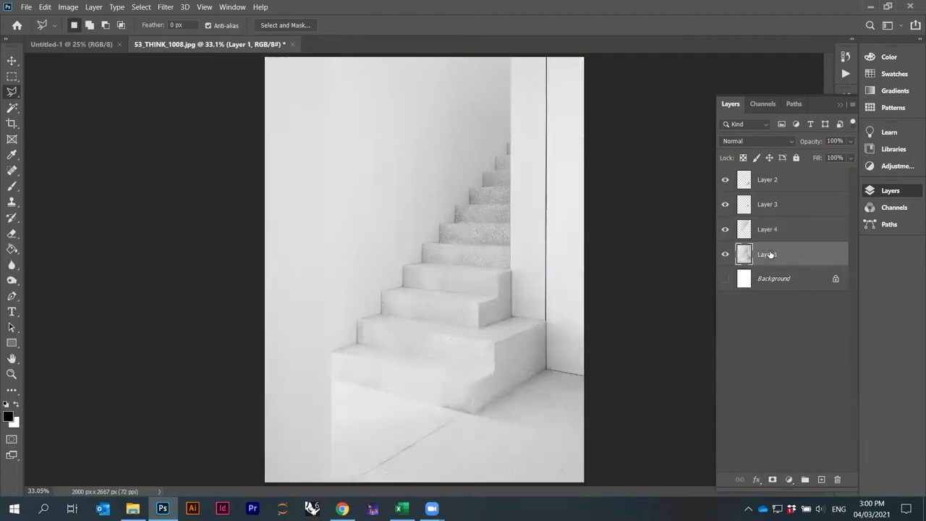
{"action": "left_click", "coordinate": [26, 6]}
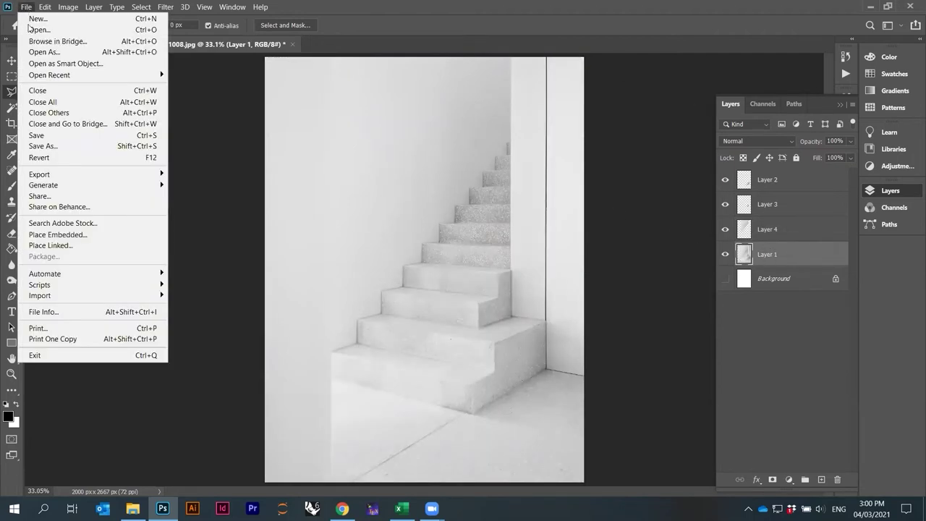
- Save the staircase image as a layered Photoshop file named 210304_SurfaceRecoloring_01
{"action": "left_click", "coordinate": [42, 144]}
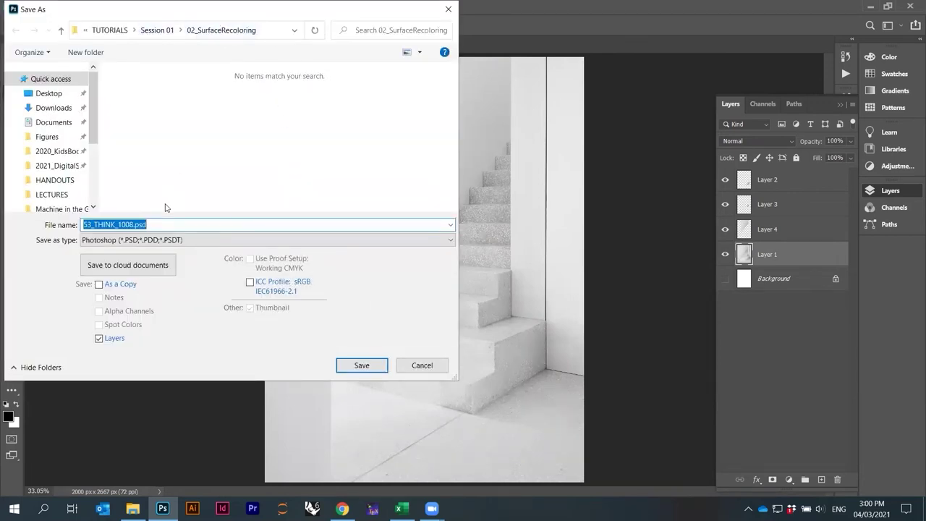
{"action": "left_click", "coordinate": [149, 224]}
{"action": "double_click", "coordinate": [134, 224]}
{"action": "type", "text": "21"}
{"action": "type", "text": "0304_"}
{"action": "type", "text": "SurfaceRecolor"}
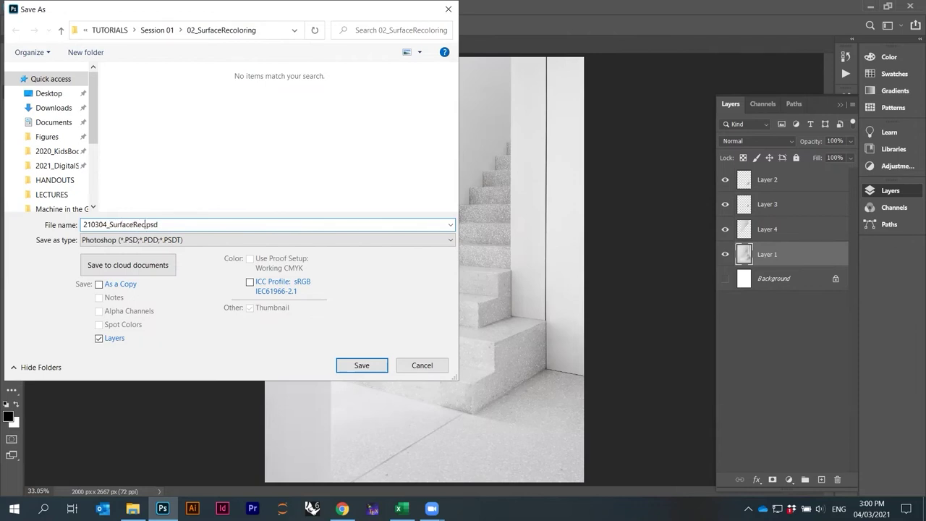
{"action": "type", "text": "ing_01"}
{"action": "key", "text": "Return"}
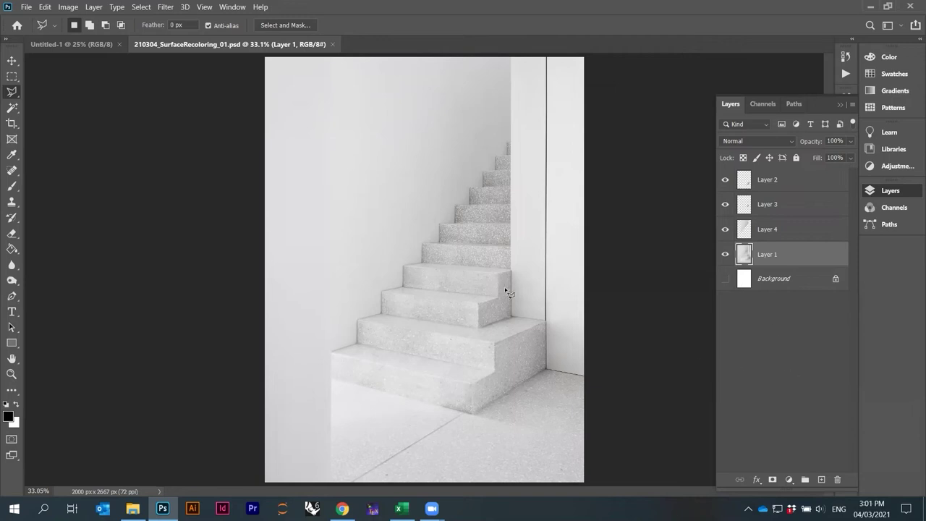
- Check Layer 4 by toggling its visibility, and hide Layer 1 to isolate the cut-out surfaces
{"action": "left_click", "coordinate": [773, 230]}
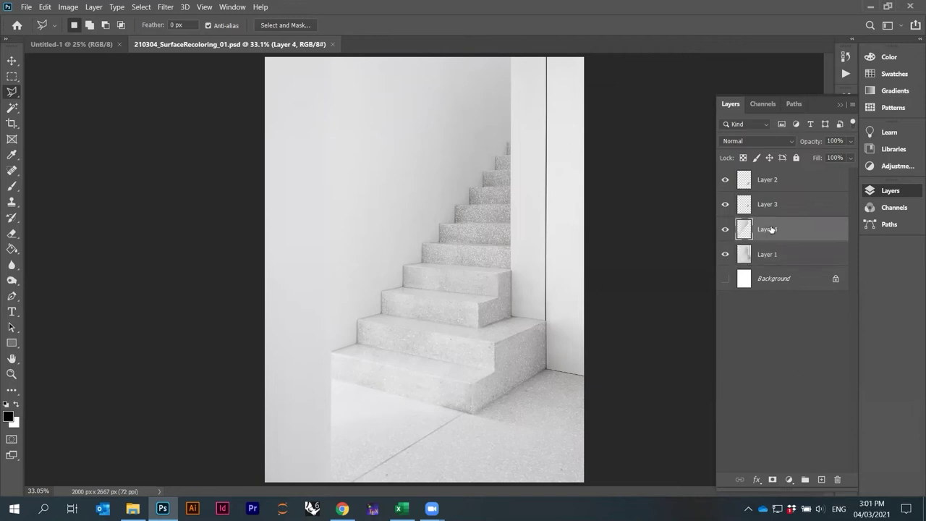
{"action": "left_click", "coordinate": [726, 230]}
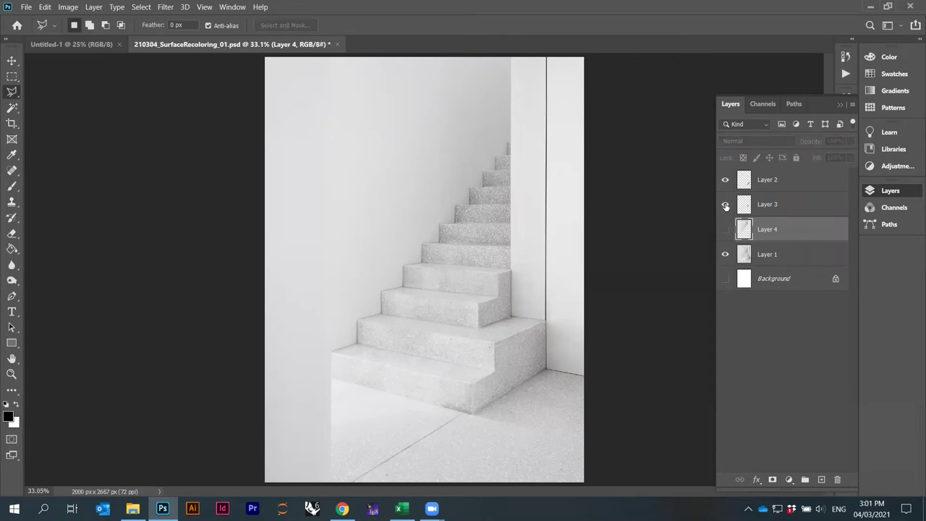
{"action": "left_click", "coordinate": [726, 230]}
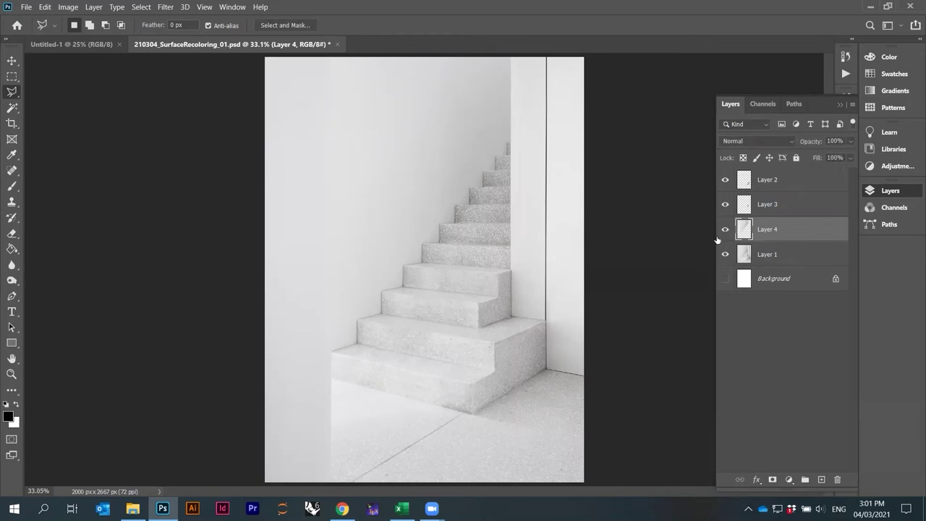
{"action": "left_click", "coordinate": [773, 255]}
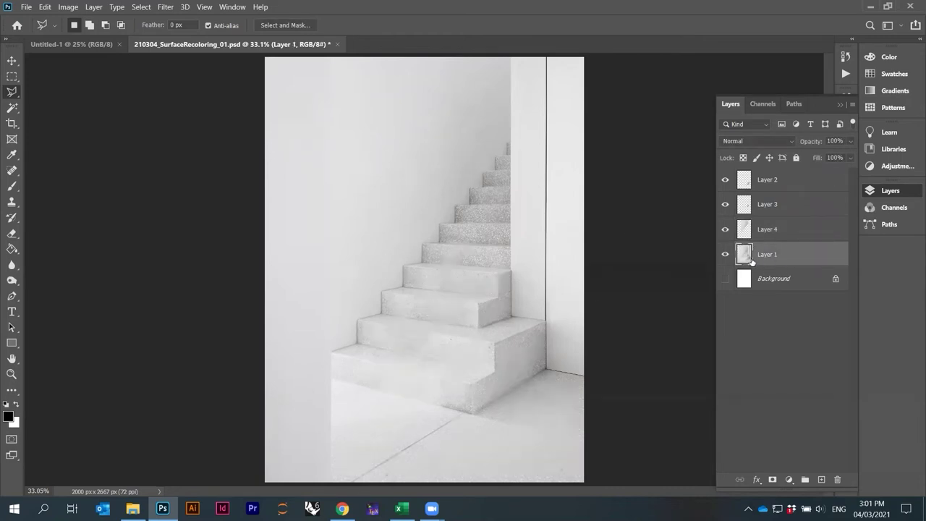
{"action": "left_click", "coordinate": [726, 254]}
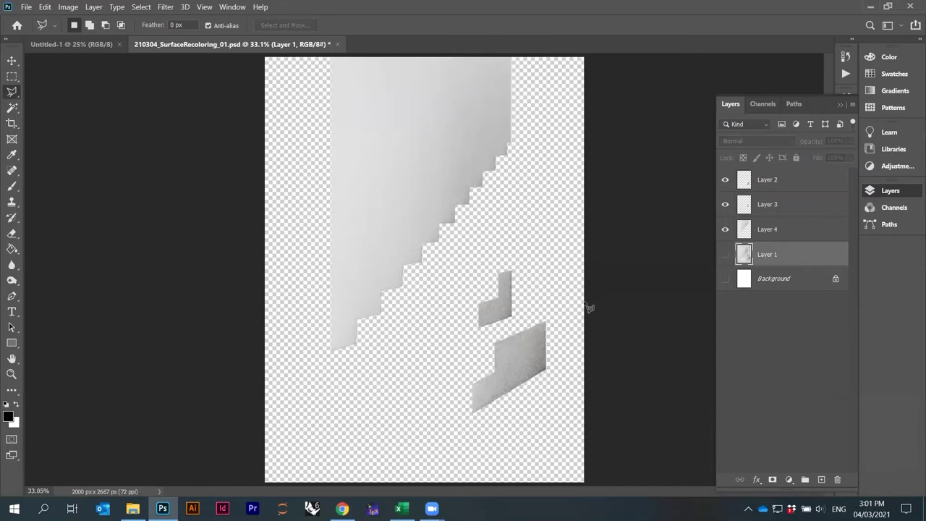
{"action": "scroll", "coordinate": [517, 380], "scroll_direction": "up", "scroll_amount": 5}
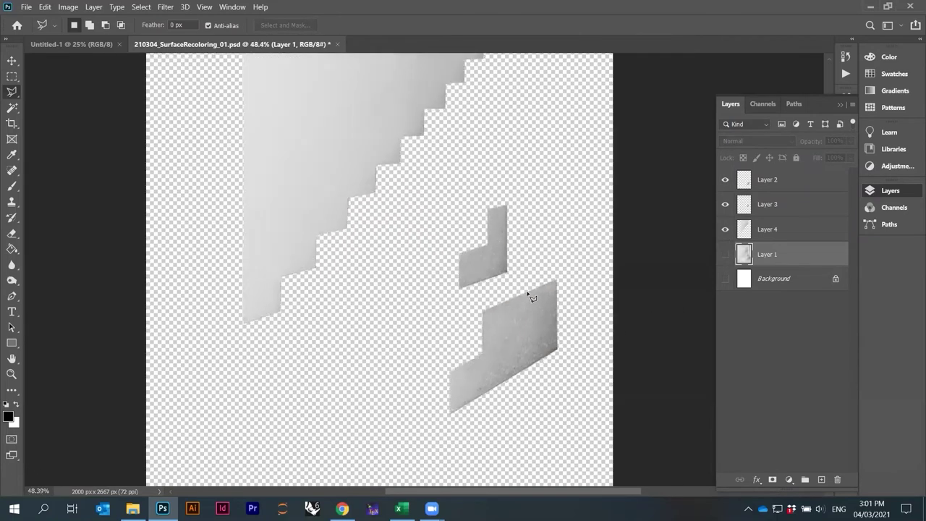
- Apply a Hue/Saturation adjustment to Layer 4, the wall surface, with Hue +21 and Saturation +51
{"action": "left_click", "coordinate": [761, 229]}
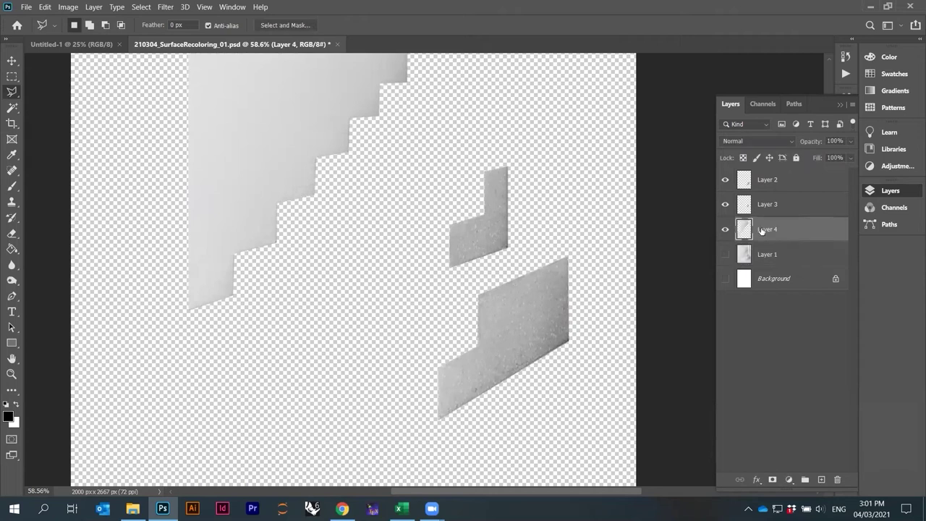
{"action": "left_click", "coordinate": [64, 8]}
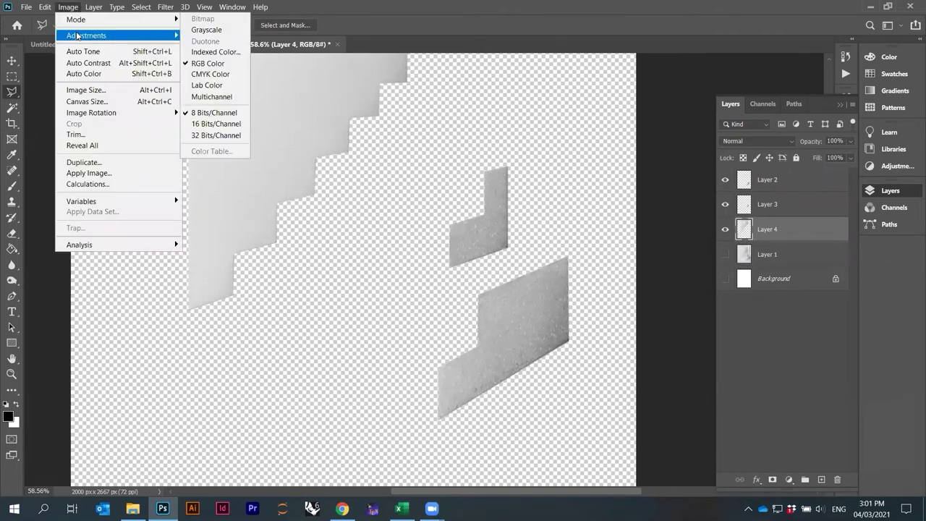
{"action": "mouse_move", "coordinate": [168, 38]}
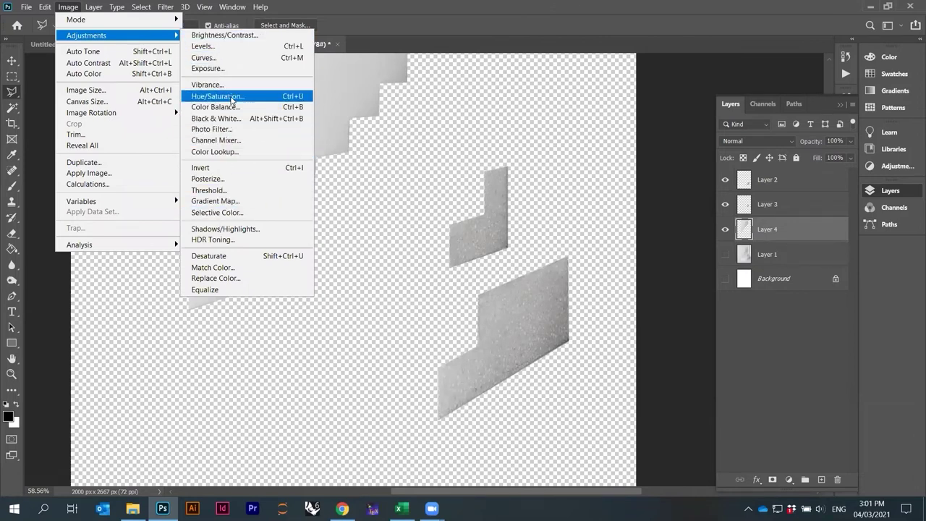
{"action": "left_click", "coordinate": [288, 100]}
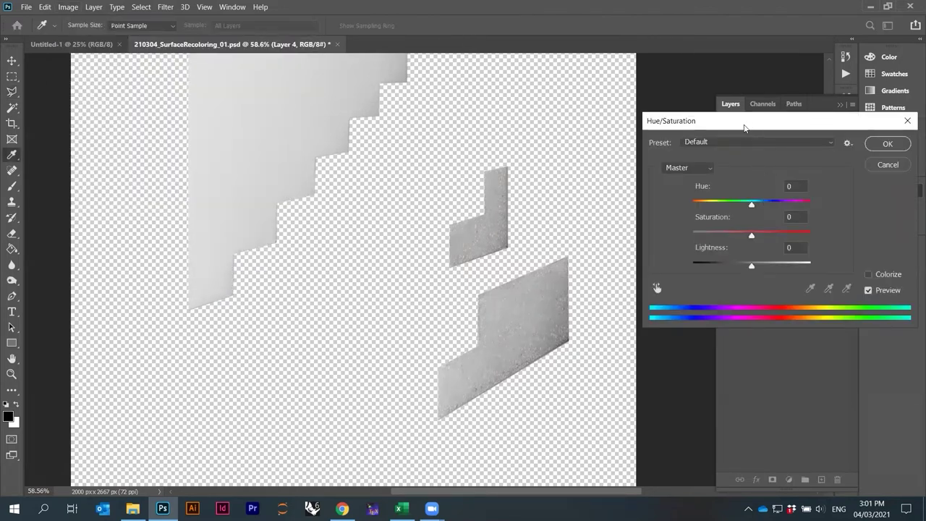
{"action": "left_click_drag", "start_coordinate": [744, 127], "coordinate": [154, 84]}
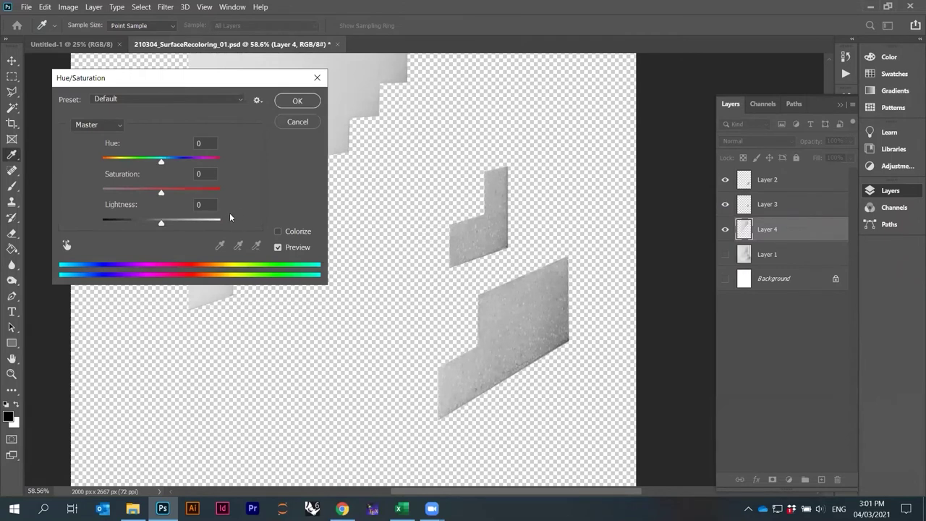
{"action": "left_click_drag", "start_coordinate": [162, 162], "coordinate": [191, 194]}
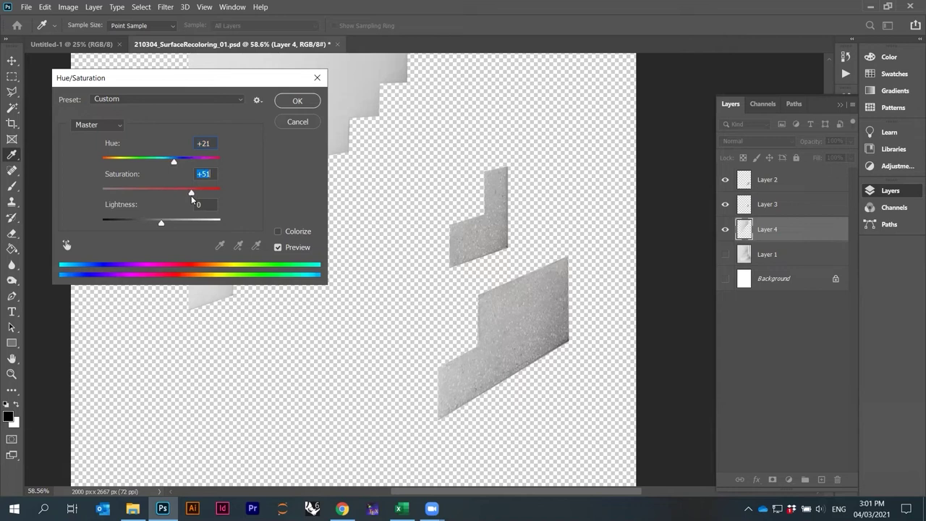
{"action": "mouse_move", "coordinate": [163, 224]}
{"action": "left_mouse_down"}
{"action": "mouse_move", "coordinate": [176, 222]}
{"action": "mouse_move", "coordinate": [161, 223]}
{"action": "left_mouse_up"}
{"action": "left_click", "coordinate": [301, 106]}
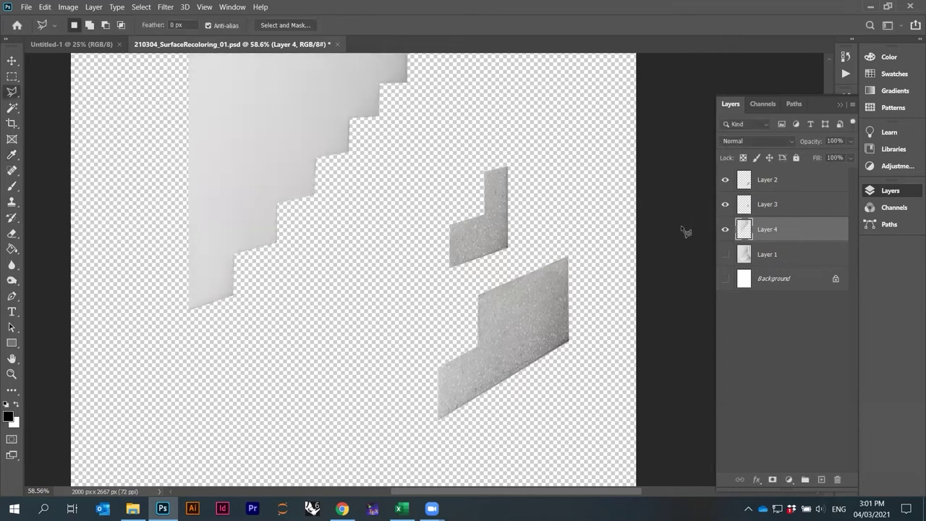
- Select Layer 2, the lower stair side surface, and open a Hue/Saturation adjustment for it
{"action": "left_click", "coordinate": [762, 204]}
{"action": "left_click", "coordinate": [726, 179]}
{"action": "left_click", "coordinate": [725, 180]}
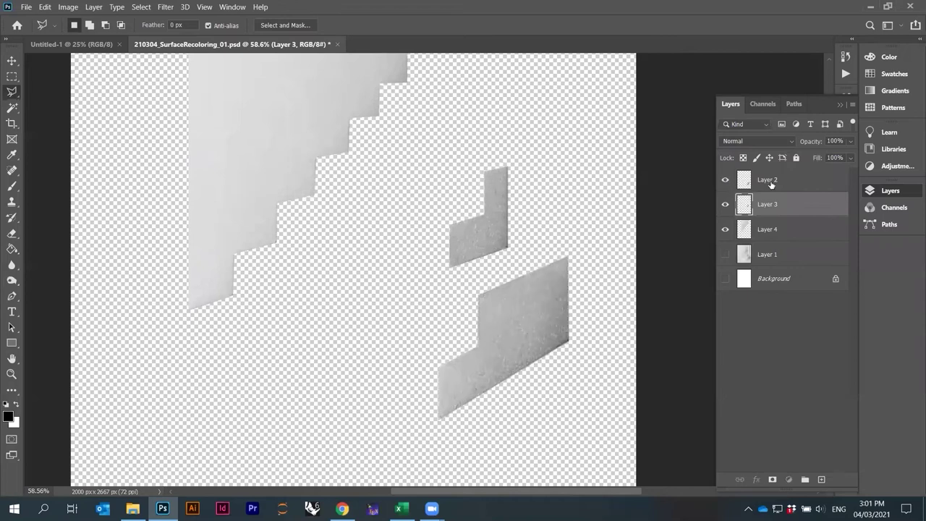
{"action": "left_click", "coordinate": [744, 181]}
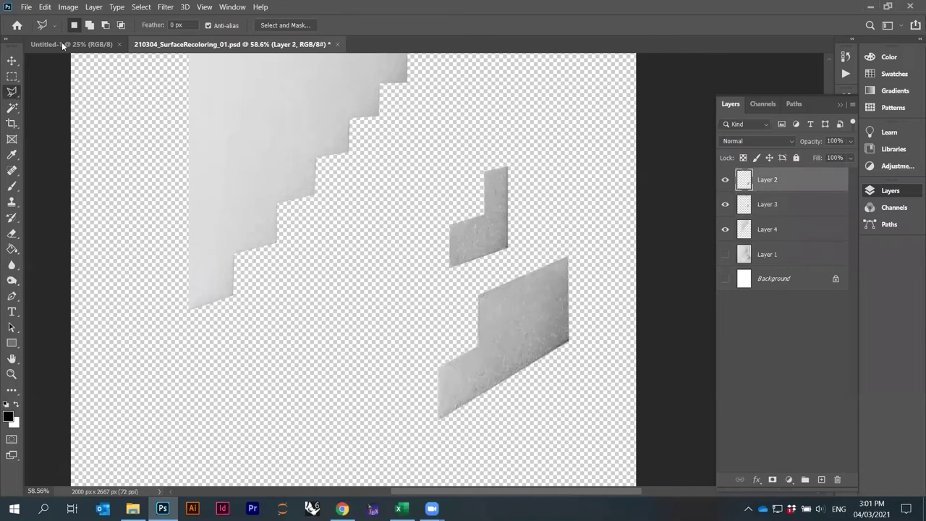
{"action": "left_click", "coordinate": [59, 7]}
{"action": "mouse_move", "coordinate": [94, 35]}
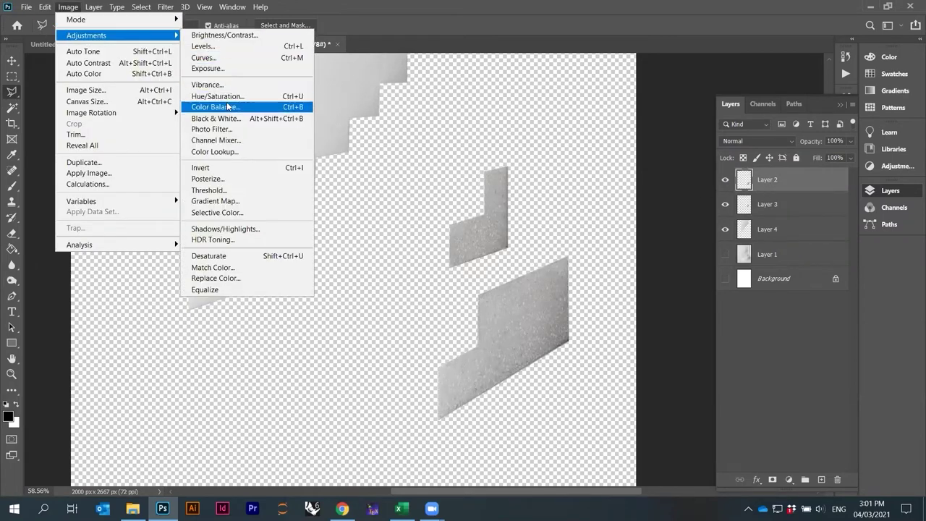
{"action": "left_click", "coordinate": [433, 147]}
{"action": "key", "text": "i"}
{"action": "key", "text": "ctrl+u"}
- Try Hue +1, Saturation +48 and Lightness -5 on Layer 2 without colorizing
{"action": "mouse_move", "coordinate": [162, 159]}
{"action": "left_mouse_down"}
{"action": "mouse_move", "coordinate": [208, 164]}
{"action": "mouse_move", "coordinate": [172, 161]}
{"action": "left_mouse_up"}
{"action": "left_click_drag", "start_coordinate": [163, 193], "coordinate": [190, 191]}
{"action": "left_click_drag", "start_coordinate": [172, 160], "coordinate": [161, 160]}
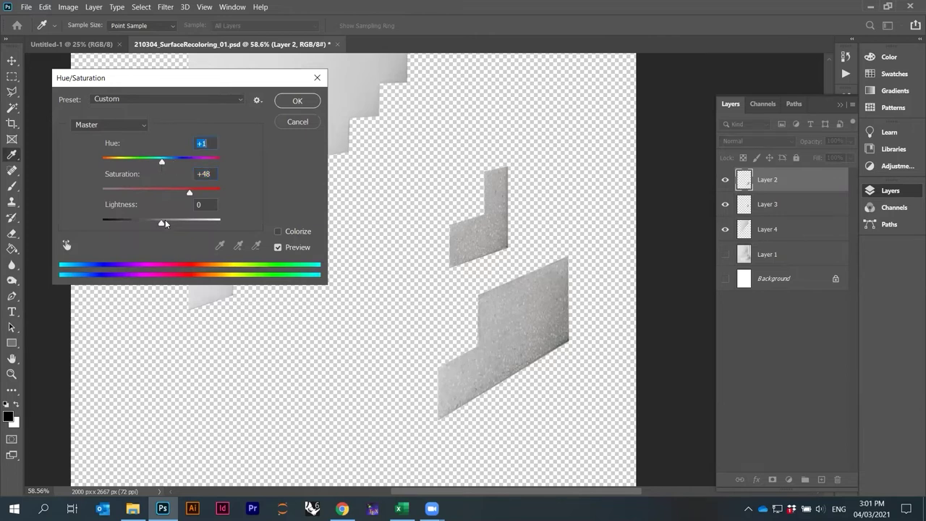
{"action": "mouse_move", "coordinate": [163, 222]}
{"action": "left_mouse_down"}
{"action": "mouse_move", "coordinate": [151, 226]}
{"action": "mouse_move", "coordinate": [158, 223]}
{"action": "left_mouse_up"}
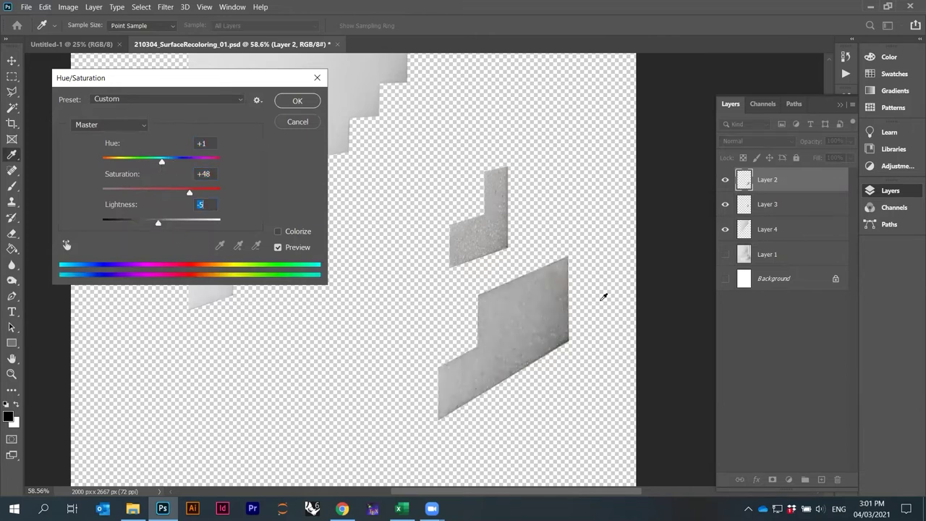
- Colorize the lower stair side on Layer 2 magenta with Hue 299, Saturation 65 and Lightness -18
{"action": "left_click", "coordinate": [278, 232]}
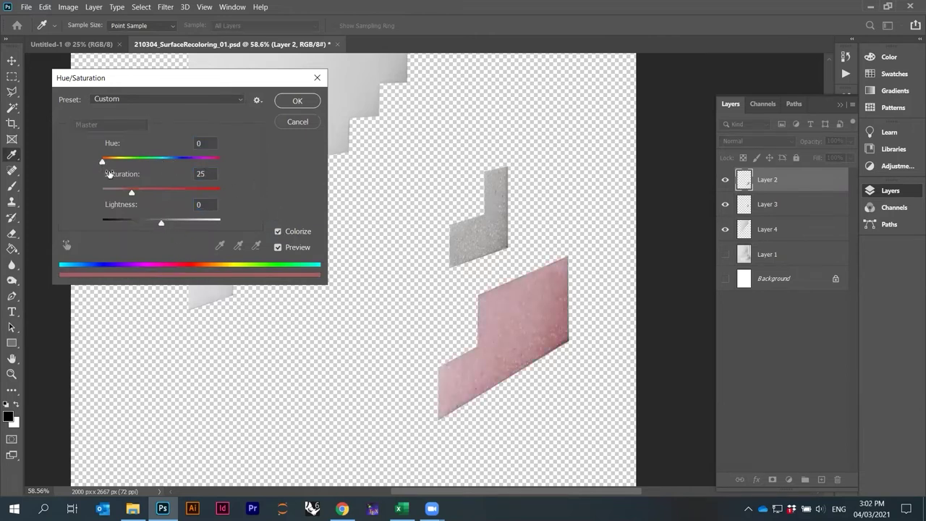
{"action": "left_click_drag", "start_coordinate": [102, 159], "coordinate": [148, 159]}
{"action": "left_click_drag", "start_coordinate": [161, 222], "coordinate": [170, 221]}
{"action": "left_click_drag", "start_coordinate": [151, 161], "coordinate": [192, 167]}
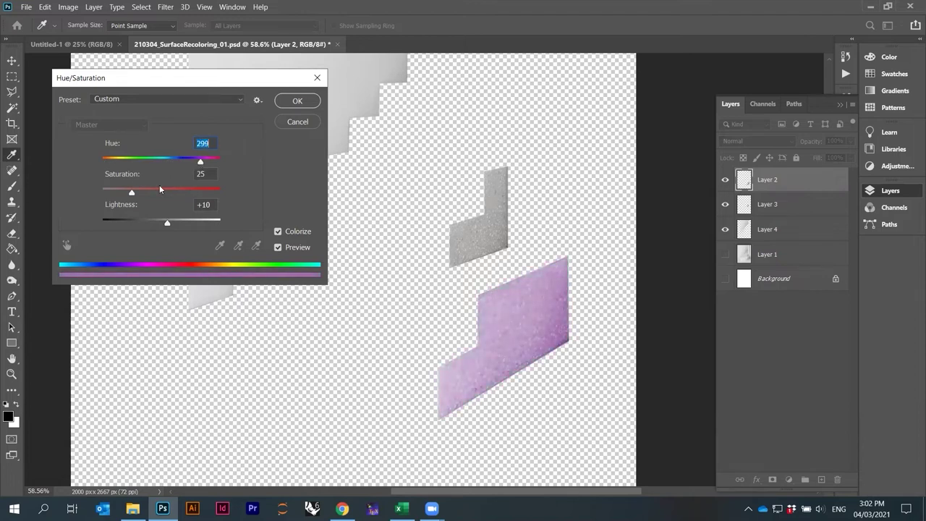
{"action": "left_click_drag", "start_coordinate": [131, 192], "coordinate": [205, 192]}
{"action": "mouse_move", "coordinate": [166, 225]}
{"action": "left_mouse_down"}
{"action": "mouse_move", "coordinate": [188, 220]}
{"action": "mouse_move", "coordinate": [151, 223]}
{"action": "left_mouse_up"}
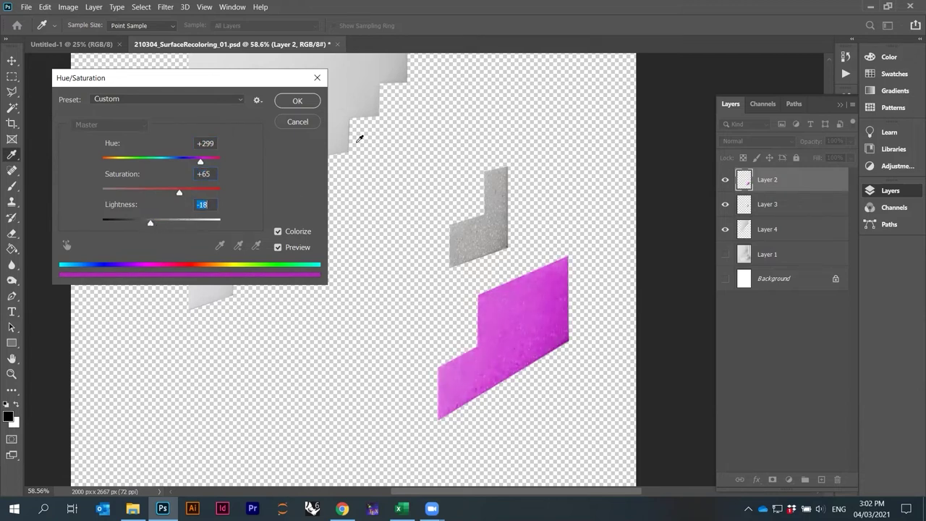
{"action": "left_click", "coordinate": [296, 101]}
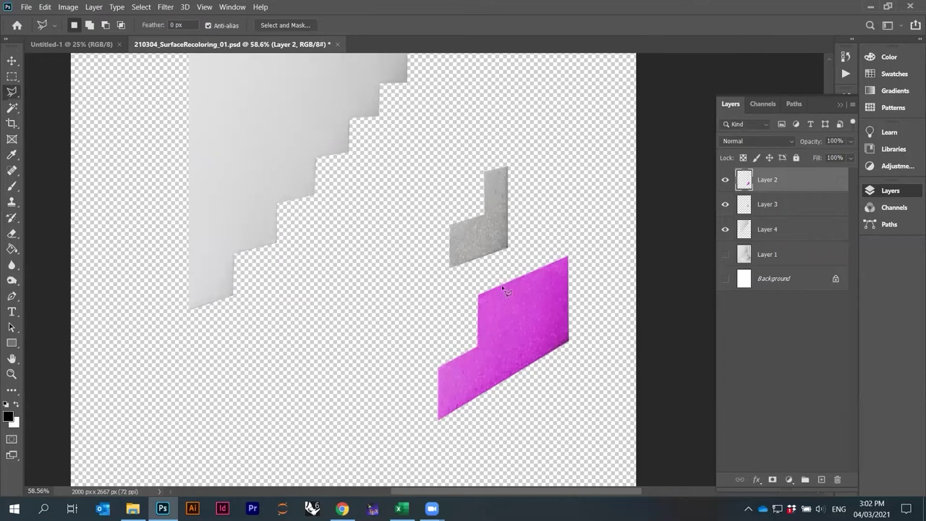
- Show Layer 1 again and inspect the recolored lower stair side up close within the full image
{"action": "scroll", "coordinate": [498, 309], "scroll_direction": "down", "scroll_amount": 1}
{"action": "left_click", "coordinate": [726, 254]}
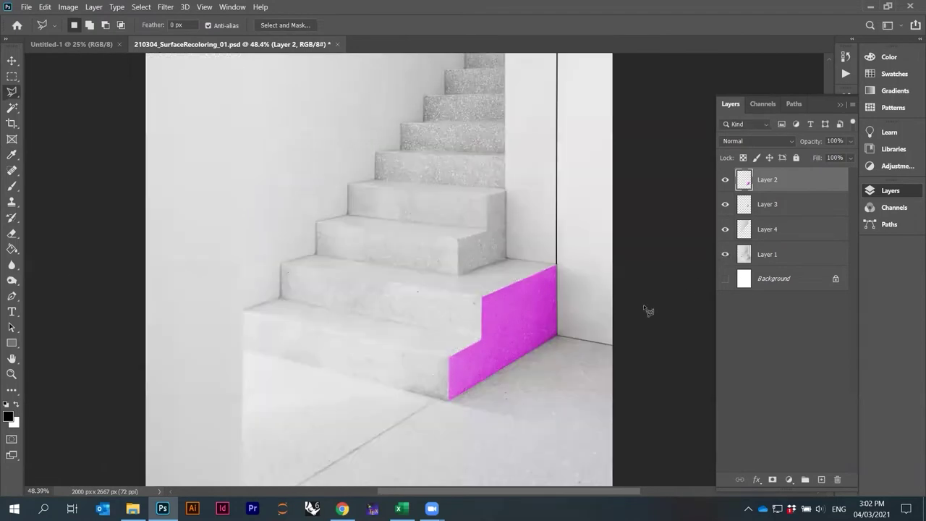
{"action": "scroll", "coordinate": [572, 329], "scroll_direction": "down", "scroll_amount": 2}
{"action": "scroll", "coordinate": [547, 387], "scroll_direction": "up", "scroll_amount": 5}
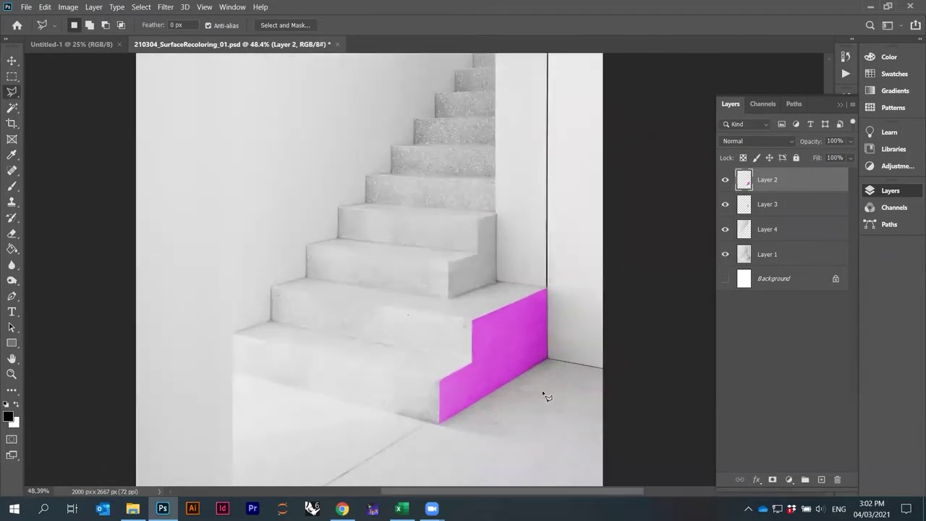
{"action": "scroll", "coordinate": [548, 355], "scroll_direction": "up", "scroll_amount": 1}
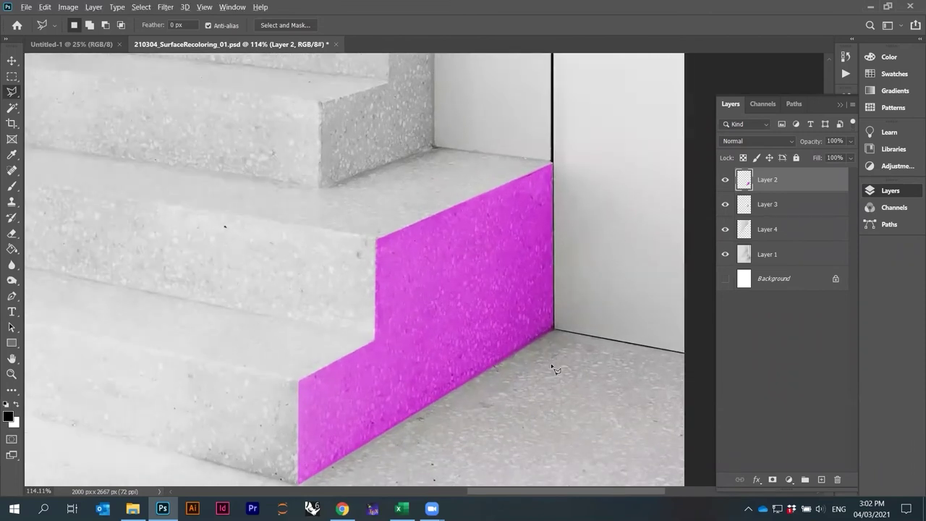
{"action": "scroll", "coordinate": [553, 369], "scroll_direction": "down", "scroll_amount": 3}
{"action": "scroll", "coordinate": [493, 380], "scroll_direction": "down", "scroll_amount": 1}
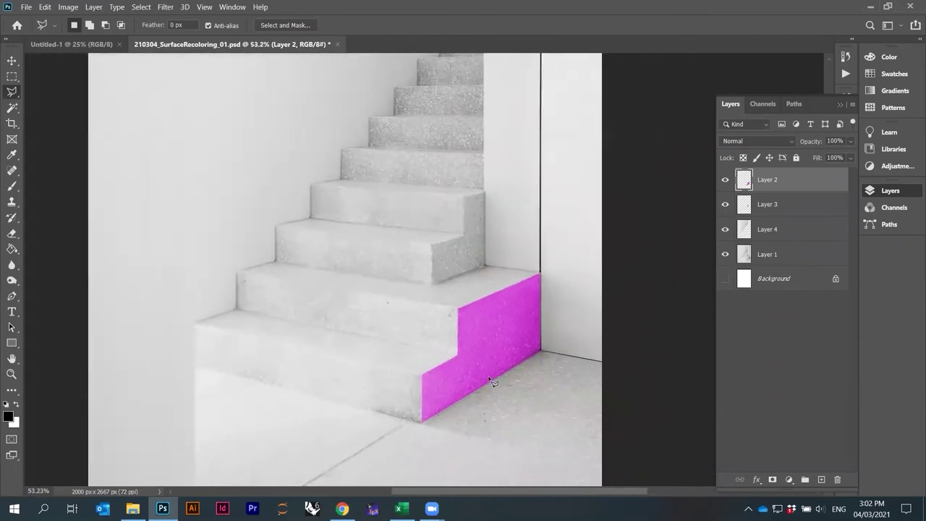
{"action": "left_click", "coordinate": [726, 255]}
- Colorize the upper stair side on Layer 3 magenta using Hue/Saturation with Hue 294, Saturation 69 and Lightness -8
{"action": "left_click", "coordinate": [777, 208]}
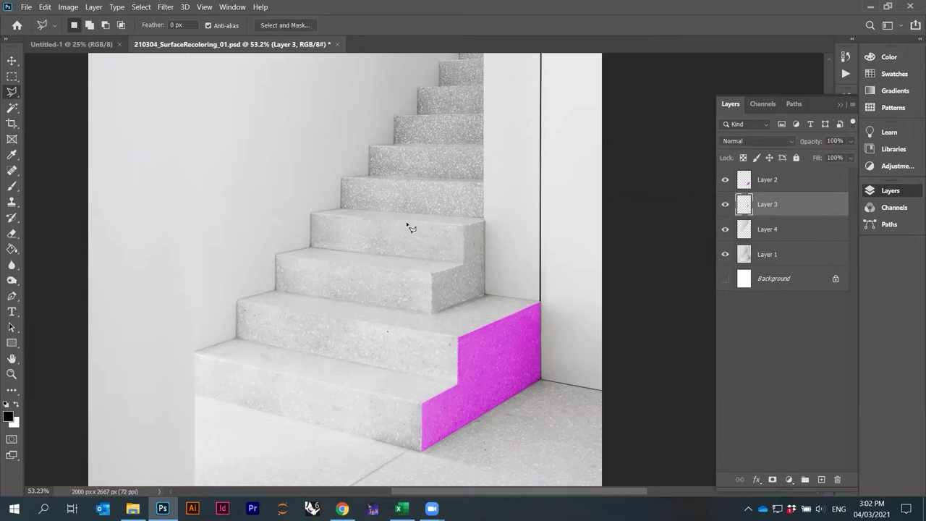
{"action": "left_click", "coordinate": [68, 6]}
{"action": "mouse_move", "coordinate": [94, 35]}
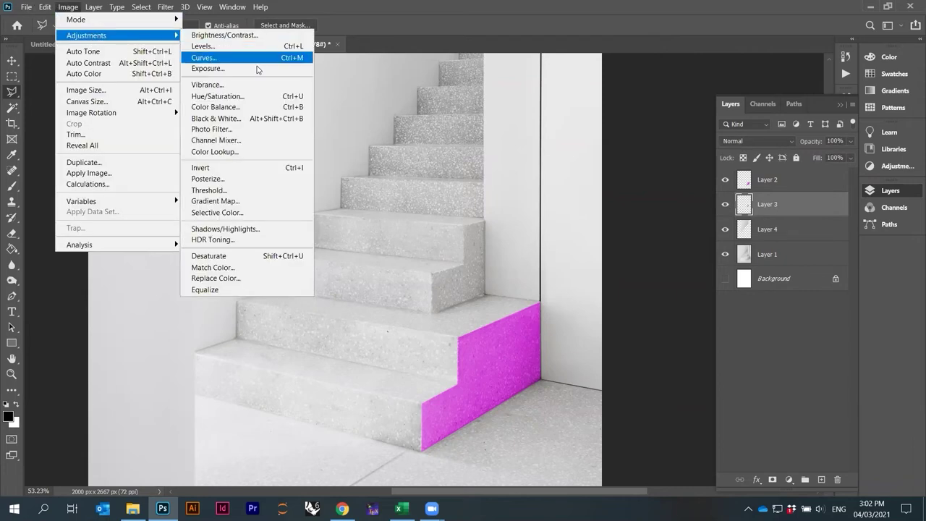
{"action": "left_click", "coordinate": [236, 102]}
{"action": "left_click", "coordinate": [288, 230]}
{"action": "left_click_drag", "start_coordinate": [169, 164], "coordinate": [198, 170]}
{"action": "left_click_drag", "start_coordinate": [131, 191], "coordinate": [183, 192]}
{"action": "mouse_move", "coordinate": [163, 226]}
{"action": "left_mouse_down"}
{"action": "mouse_move", "coordinate": [172, 225]}
{"action": "mouse_move", "coordinate": [156, 225]}
{"action": "left_mouse_up"}
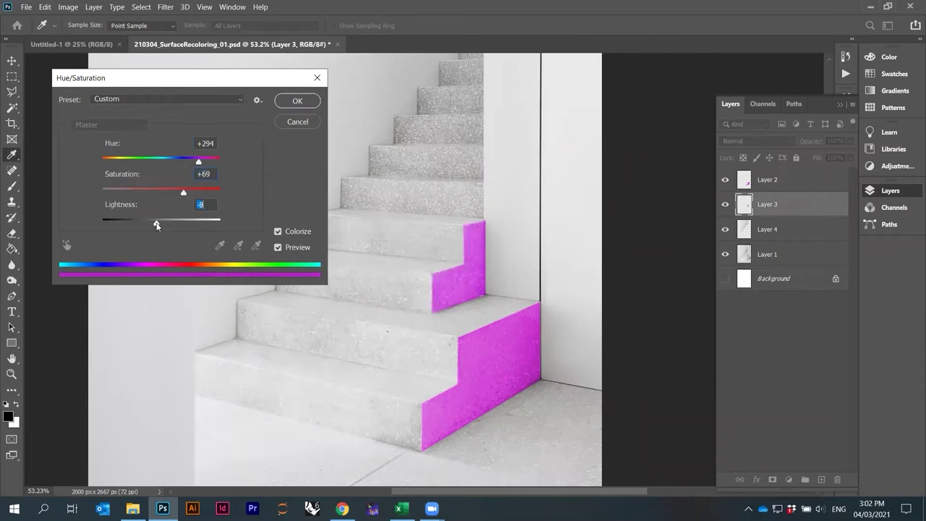
{"action": "left_click", "coordinate": [296, 100]}
{"action": "key", "text": "l"}
- Colorize the back wall on Layer 4 light purple using Hue/Saturation with Hue 283, Saturation 57 and Lightness -3
{"action": "scroll", "coordinate": [463, 248], "scroll_direction": "up", "scroll_amount": 5}
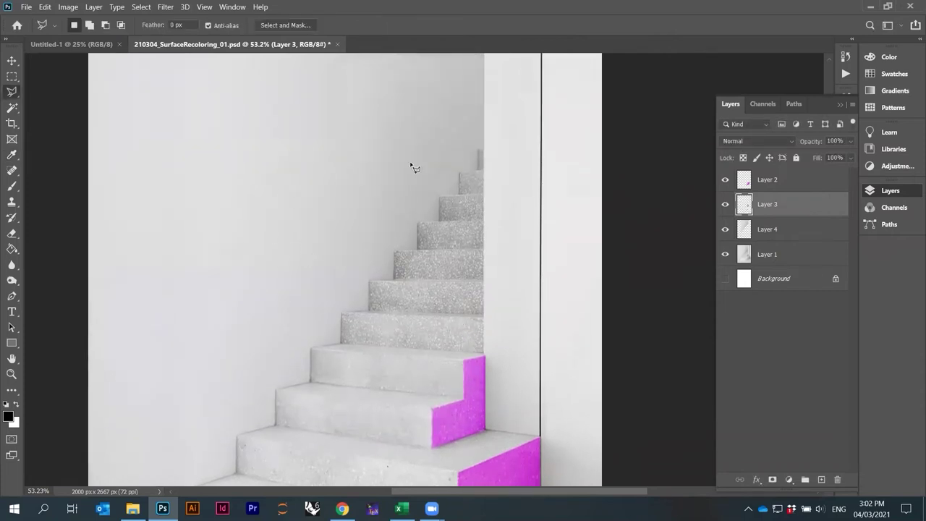
{"action": "left_click", "coordinate": [767, 233]}
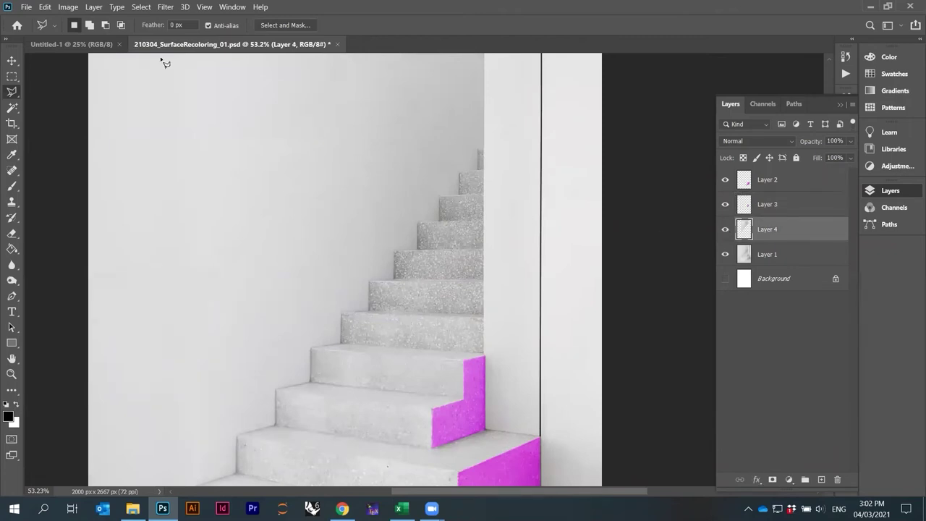
{"action": "left_click", "coordinate": [75, 9]}
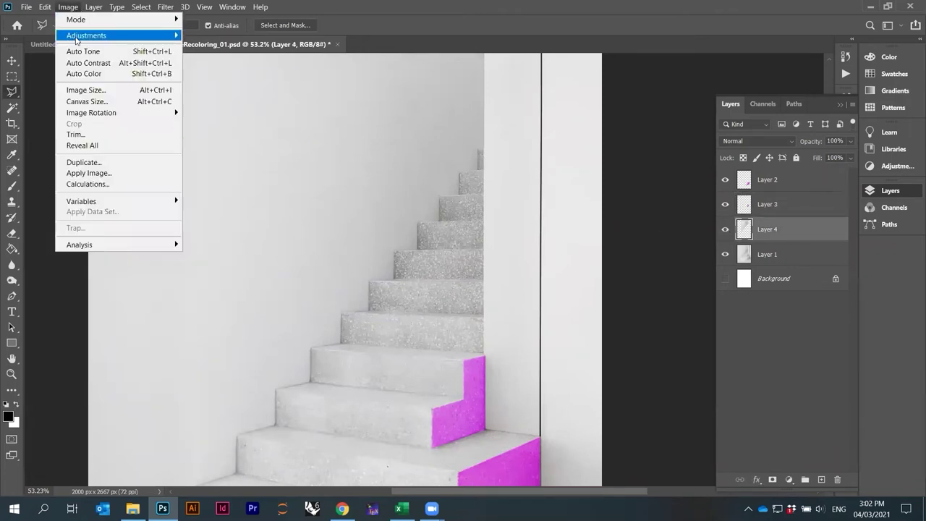
{"action": "mouse_move", "coordinate": [75, 36]}
{"action": "left_click", "coordinate": [241, 96]}
{"action": "left_click", "coordinate": [294, 231]}
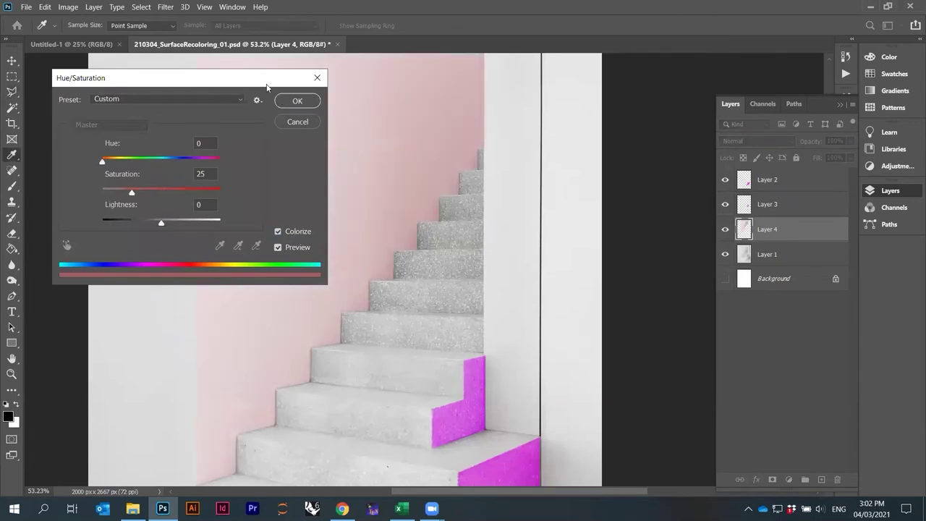
{"action": "left_click_drag", "start_coordinate": [267, 86], "coordinate": [790, 178]}
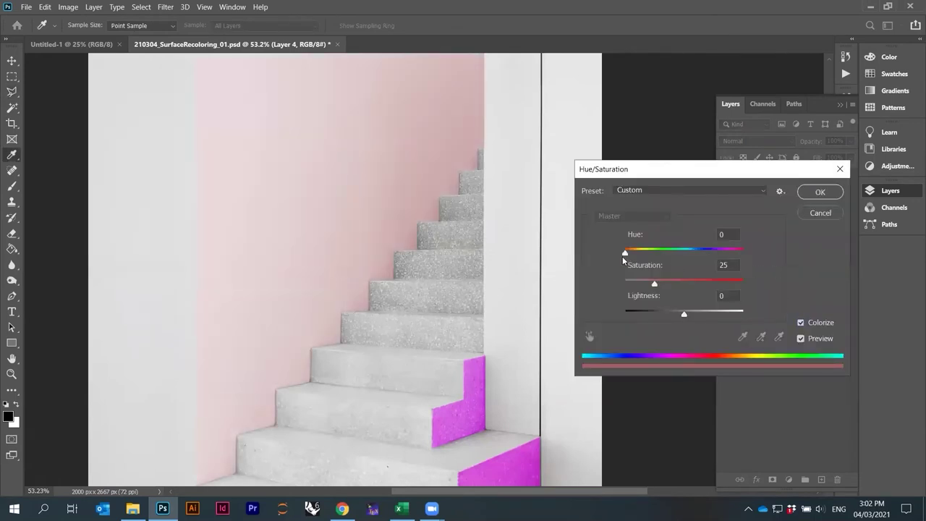
{"action": "left_click_drag", "start_coordinate": [625, 252], "coordinate": [718, 252]}
{"action": "left_click_drag", "start_coordinate": [655, 283], "coordinate": [693, 283]}
{"action": "mouse_move", "coordinate": [691, 316]}
{"action": "left_mouse_down"}
{"action": "mouse_move", "coordinate": [699, 314]}
{"action": "mouse_move", "coordinate": [683, 316]}
{"action": "left_mouse_up"}
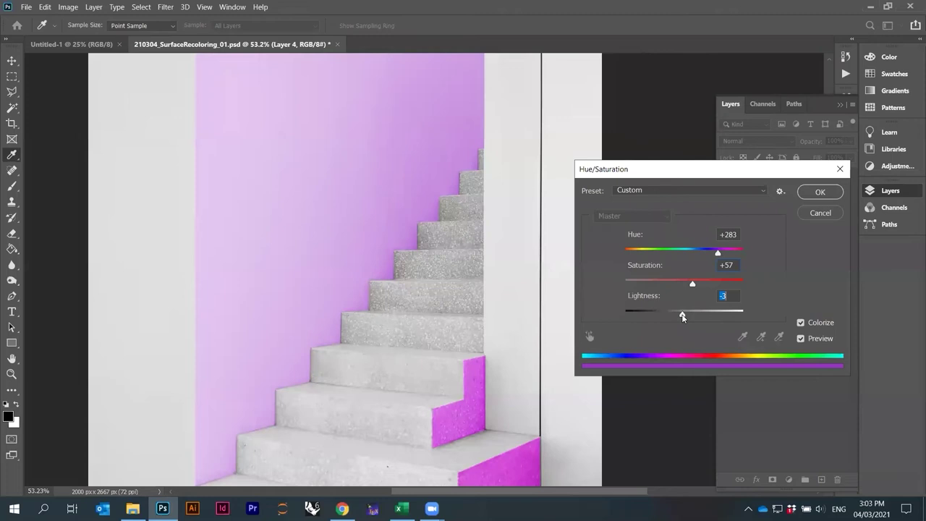
{"action": "key", "text": "Return"}
- Inspect the recolored back wall and stair sides, both up close and within the whole image
{"action": "scroll", "coordinate": [482, 348], "scroll_direction": "down", "scroll_amount": 3}
{"action": "key", "text": "l"}
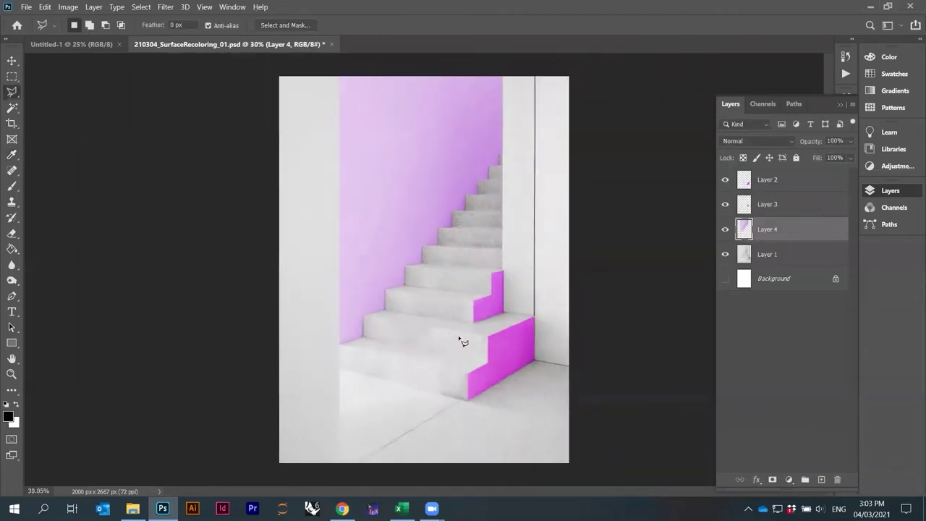
{"action": "scroll", "coordinate": [464, 340], "scroll_direction": "up", "scroll_amount": 3}
{"action": "scroll", "coordinate": [527, 368], "scroll_direction": "up", "scroll_amount": 2}
{"action": "scroll", "coordinate": [511, 316], "scroll_direction": "down", "scroll_amount": 3}
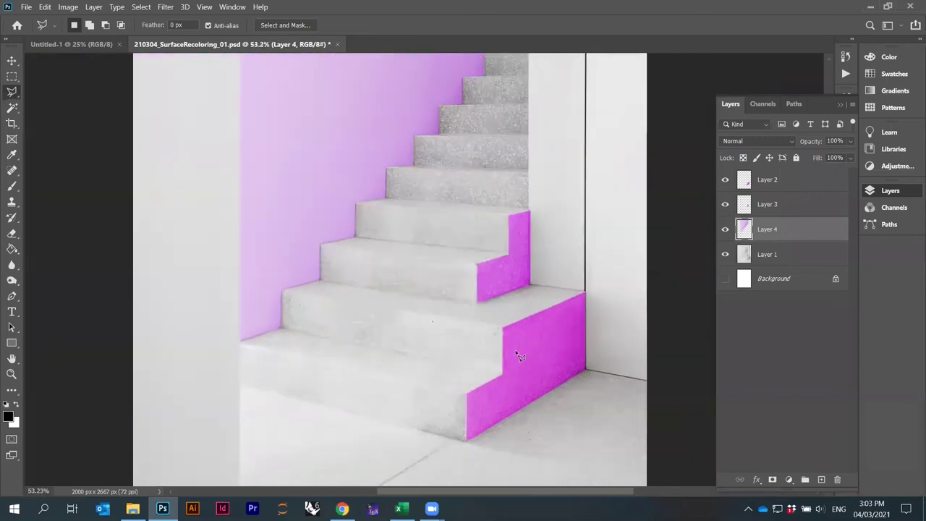
{"action": "scroll", "coordinate": [478, 351], "scroll_direction": "down", "scroll_amount": 4}
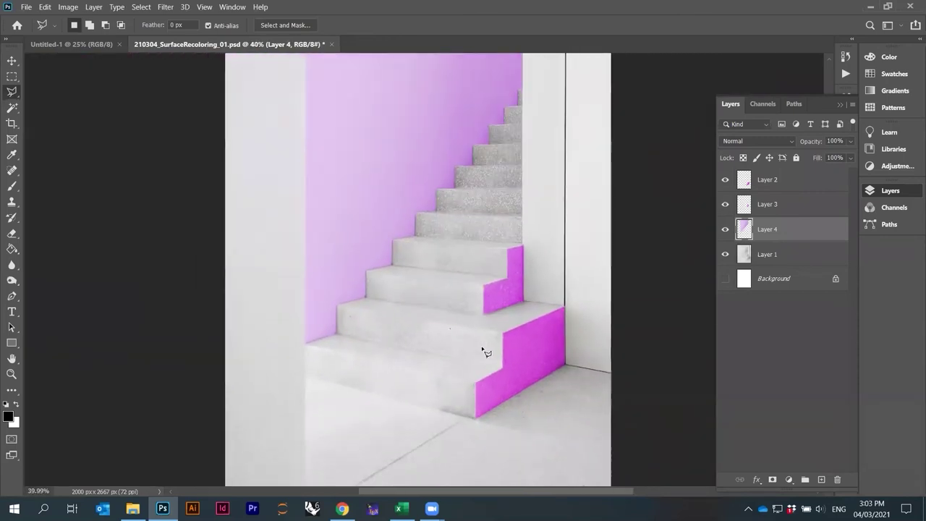
- Hide Layers 1 to 4 and show them again one by one to check which surface each holds
{"action": "left_click", "coordinate": [726, 255]}
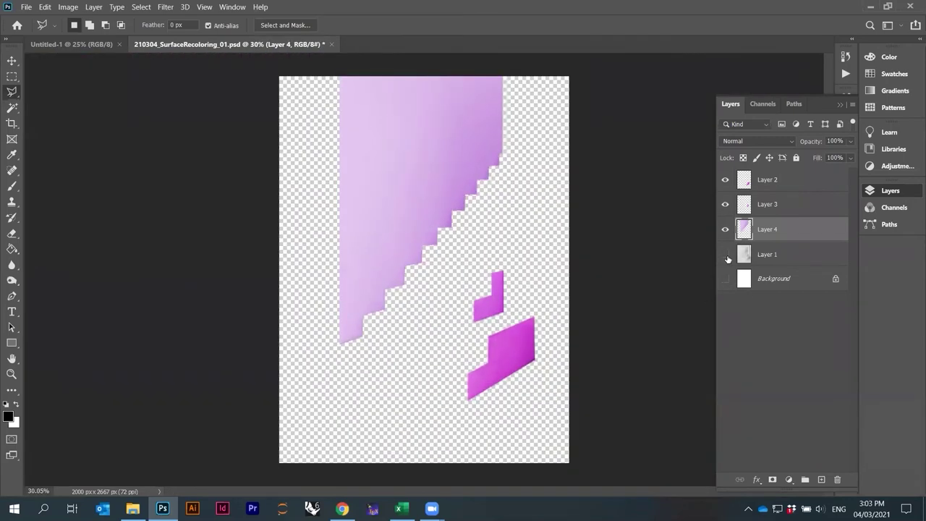
{"action": "left_click", "coordinate": [726, 230]}
{"action": "left_click", "coordinate": [726, 204]}
{"action": "left_click", "coordinate": [726, 179]}
{"action": "left_click", "coordinate": [725, 180]}
{"action": "left_click", "coordinate": [726, 204]}
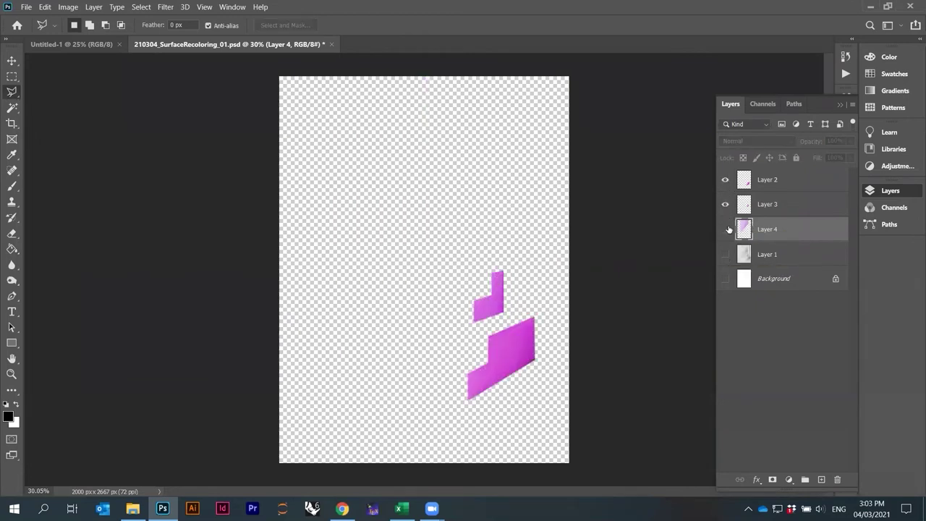
{"action": "left_click", "coordinate": [726, 230]}
{"action": "left_click", "coordinate": [726, 255]}
- Select Layers 1, 4, 3 and 2 one after another, ending on Layer 2
{"action": "left_click", "coordinate": [771, 254]}
{"action": "left_click", "coordinate": [764, 229]}
{"action": "left_click", "coordinate": [760, 206]}
{"action": "left_click", "coordinate": [756, 179]}
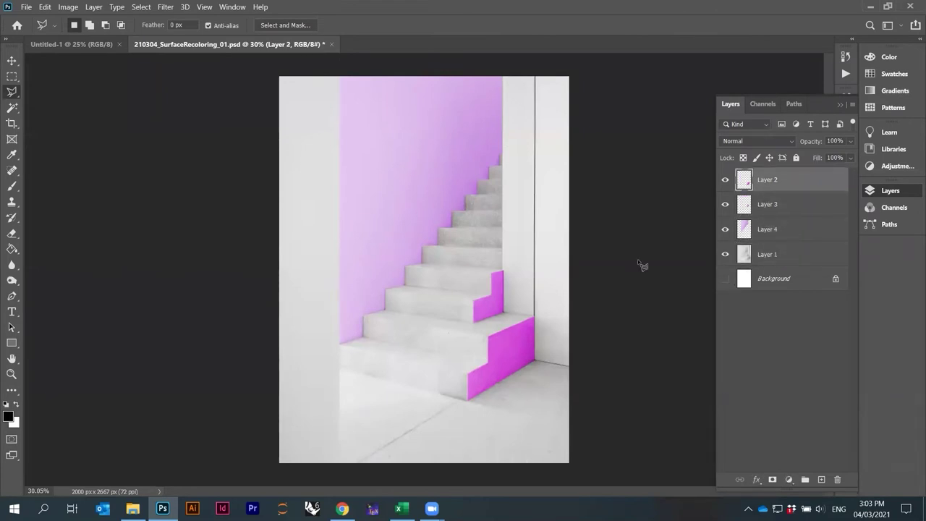
- Move the magenta lower stair side on Layer 2 and upper stair side on Layer 3 slightly right and down, off the original steps
{"action": "scroll", "coordinate": [509, 389], "scroll_direction": "up", "scroll_amount": 6}
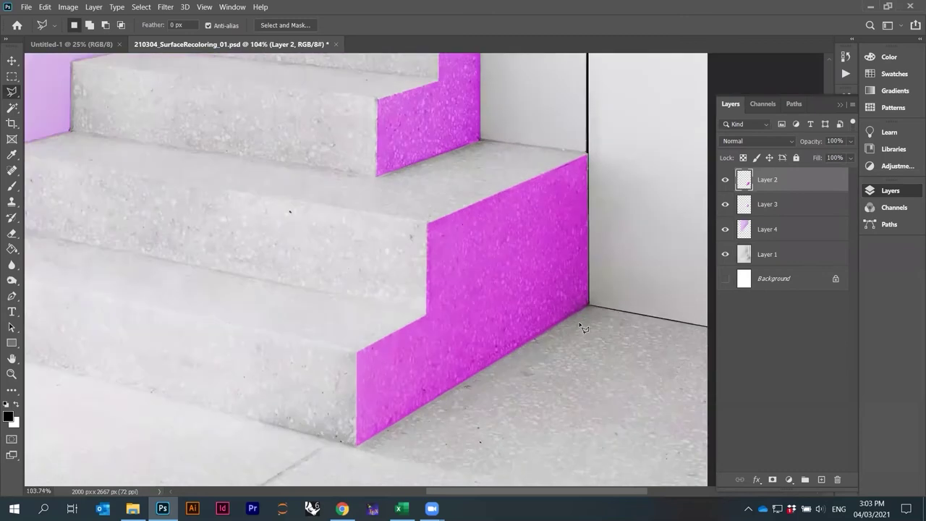
{"action": "scroll", "coordinate": [583, 328], "scroll_direction": "up", "scroll_amount": 1}
{"action": "left_click_drag", "start_coordinate": [508, 258], "coordinate": [526, 266]}
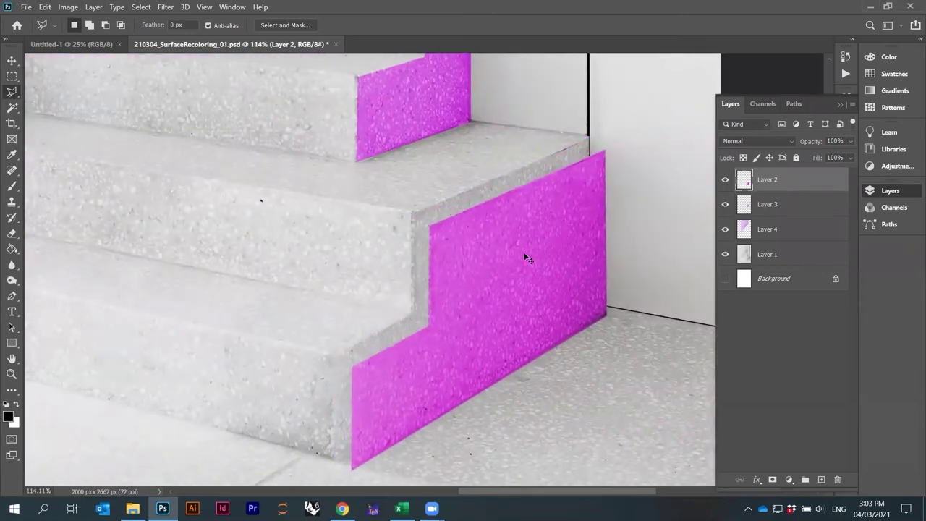
{"action": "left_click_drag", "start_coordinate": [400, 103], "coordinate": [413, 111]}
{"action": "left_click_drag", "start_coordinate": [435, 365], "coordinate": [438, 359]}
{"action": "key", "text": "ctrl+0"}
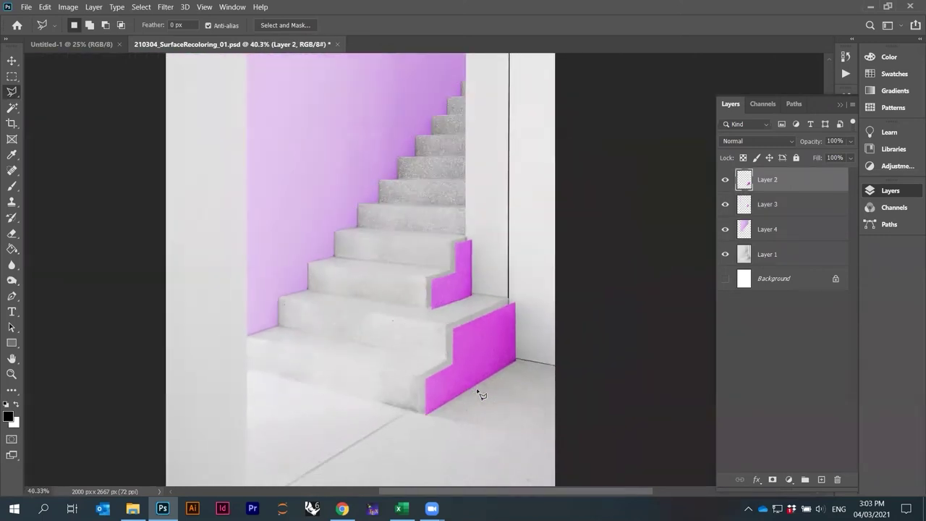
{"action": "scroll", "coordinate": [594, 334], "scroll_direction": "down", "scroll_amount": 1}
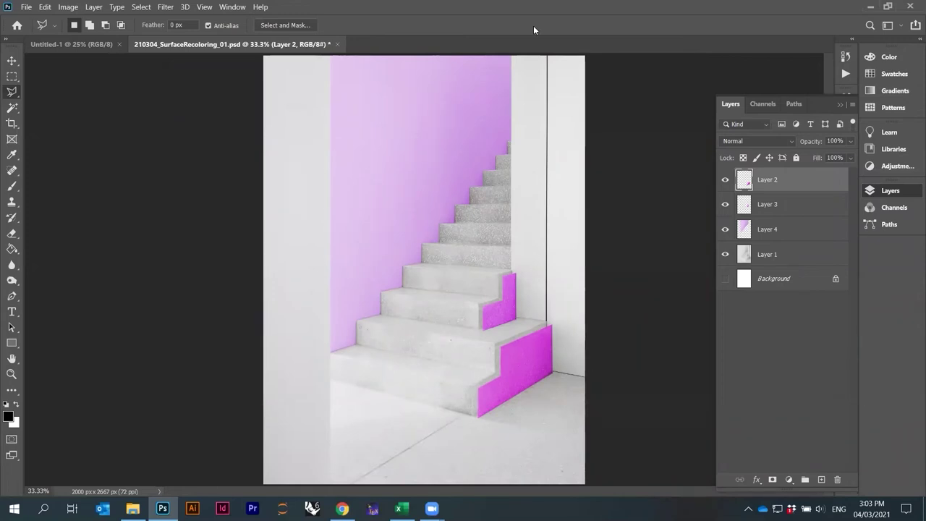
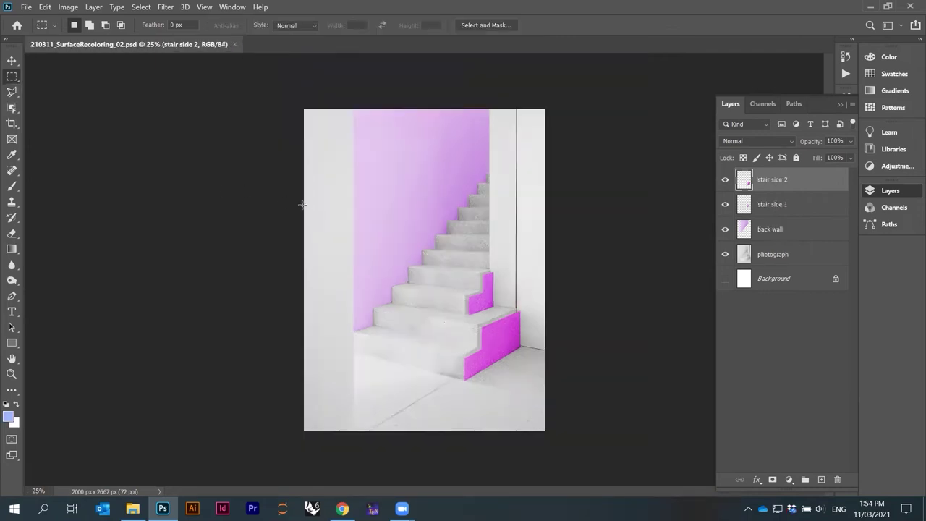
- Examine the back wall edges and the offset magenta stair sides in 210311_SurfaceRecoloring_02.psd at different magnifications
{"action": "scroll", "coordinate": [391, 265], "scroll_direction": "up", "scroll_amount": 6}
{"action": "scroll", "coordinate": [477, 270], "scroll_direction": "down", "scroll_amount": 5}
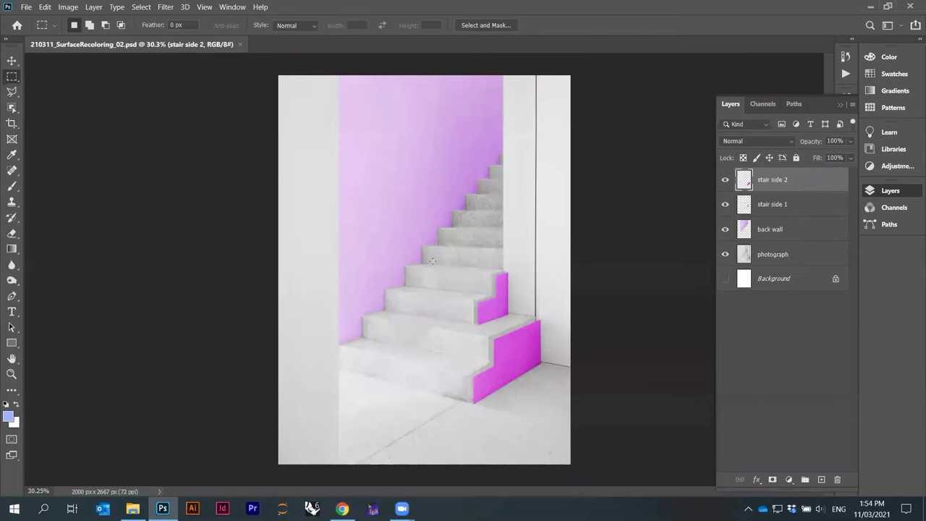
{"action": "scroll", "coordinate": [432, 261], "scroll_direction": "up", "scroll_amount": 8}
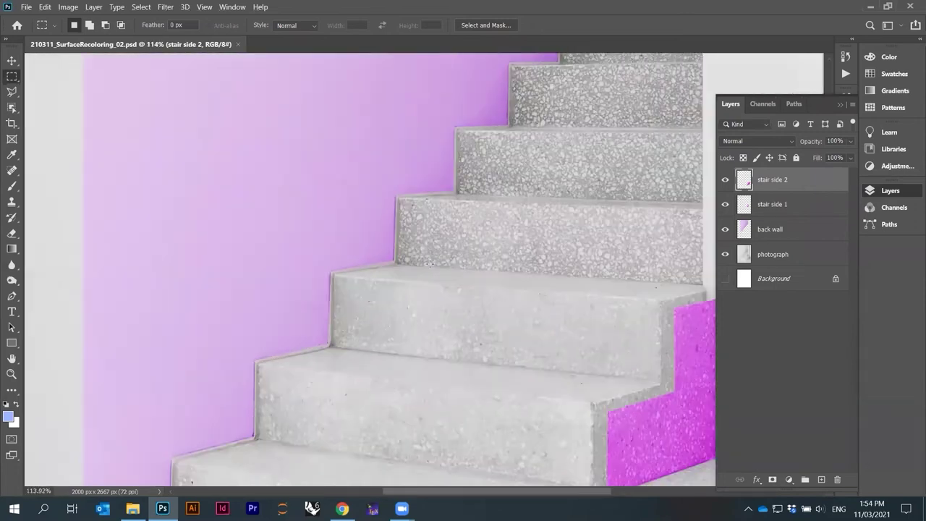
{"action": "scroll", "coordinate": [432, 283], "scroll_direction": "down", "scroll_amount": 8}
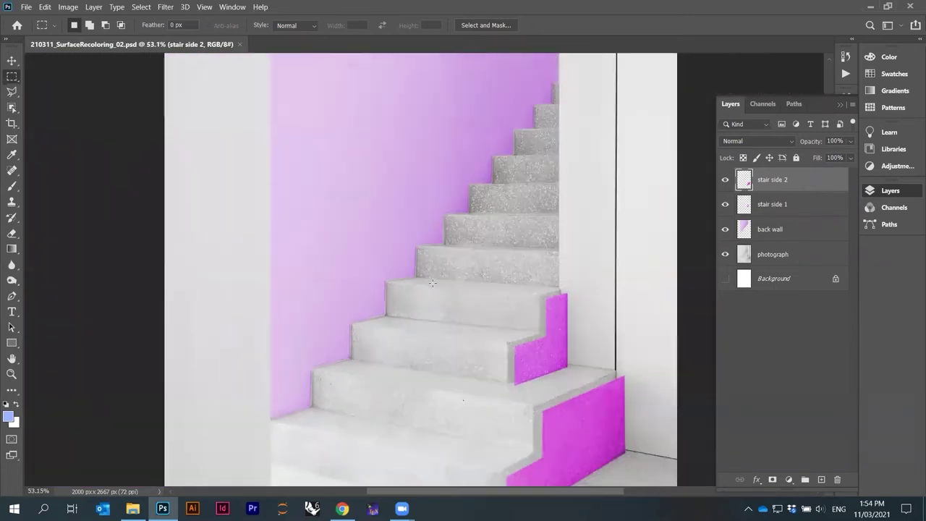
{"action": "scroll", "coordinate": [433, 282], "scroll_direction": "up", "scroll_amount": 2}
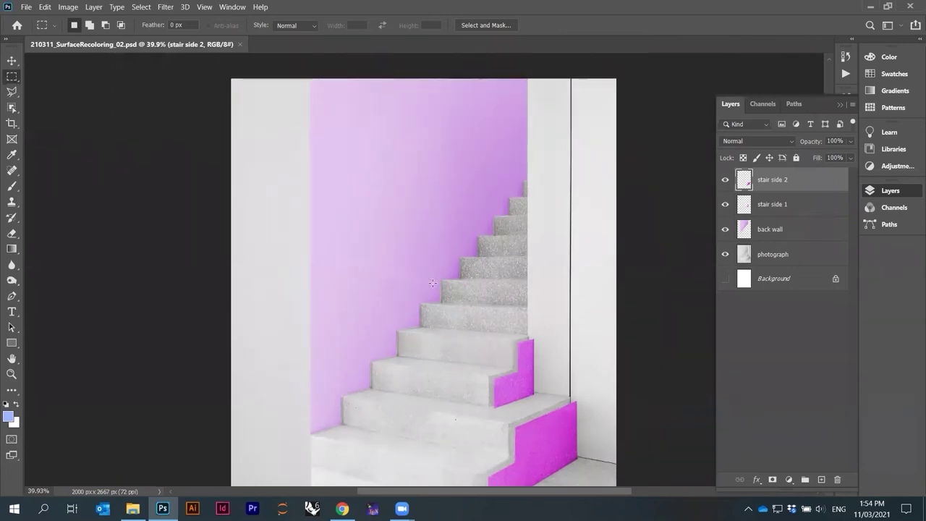
{"action": "scroll", "coordinate": [432, 283], "scroll_direction": "down", "scroll_amount": 2}
{"action": "scroll", "coordinate": [565, 318], "scroll_direction": "up", "scroll_amount": 4}
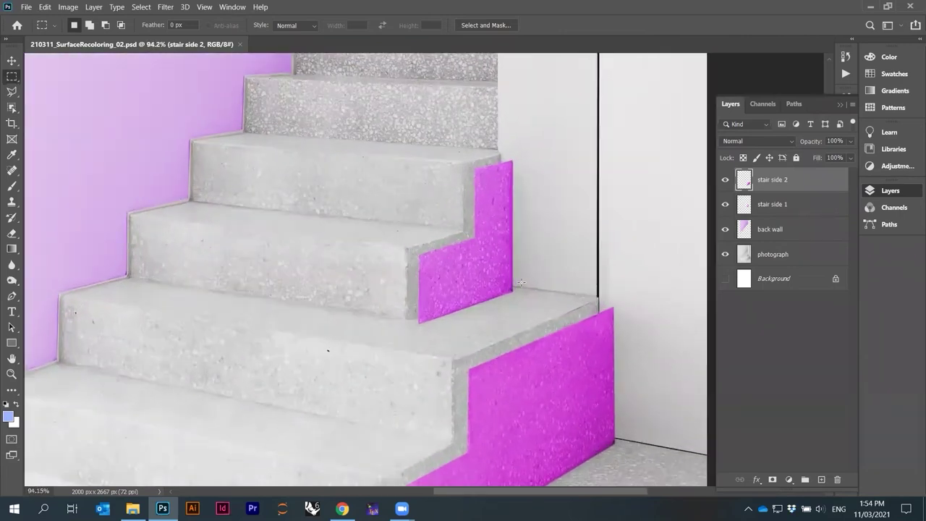
{"action": "scroll", "coordinate": [520, 282], "scroll_direction": "up", "scroll_amount": 3}
{"action": "scroll", "coordinate": [492, 286], "scroll_direction": "up", "scroll_amount": 2}
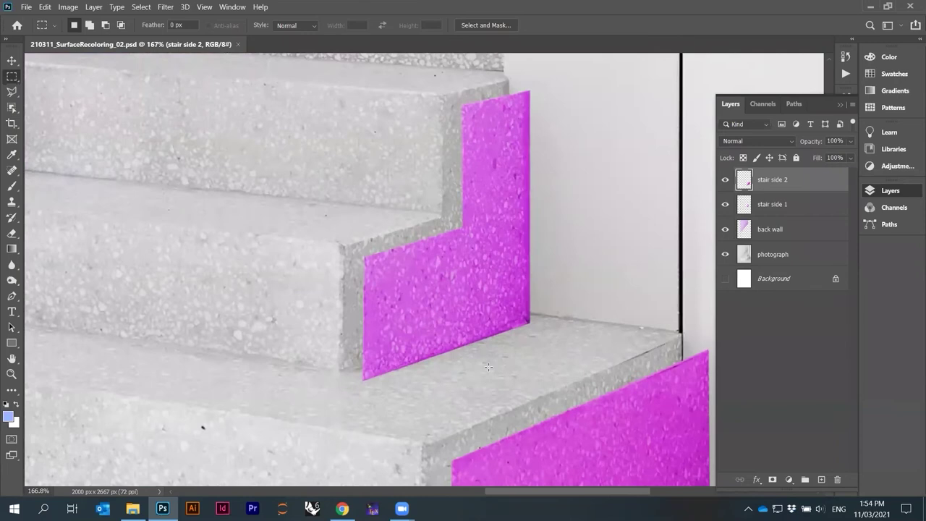
{"action": "scroll", "coordinate": [489, 368], "scroll_direction": "down", "scroll_amount": 1}
- Toggle the visibility of the stair side 2 and stair side 1 layers off and on, and select stair side 1
{"action": "left_click", "coordinate": [726, 179]}
{"action": "left_click", "coordinate": [726, 180]}
{"action": "left_click", "coordinate": [725, 204]}
{"action": "left_click", "coordinate": [726, 204]}
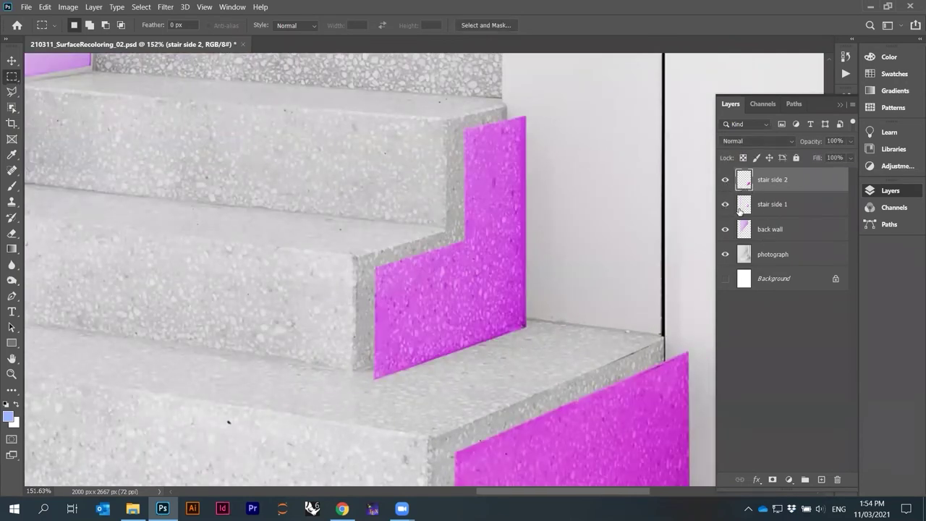
{"action": "left_click", "coordinate": [781, 209]}
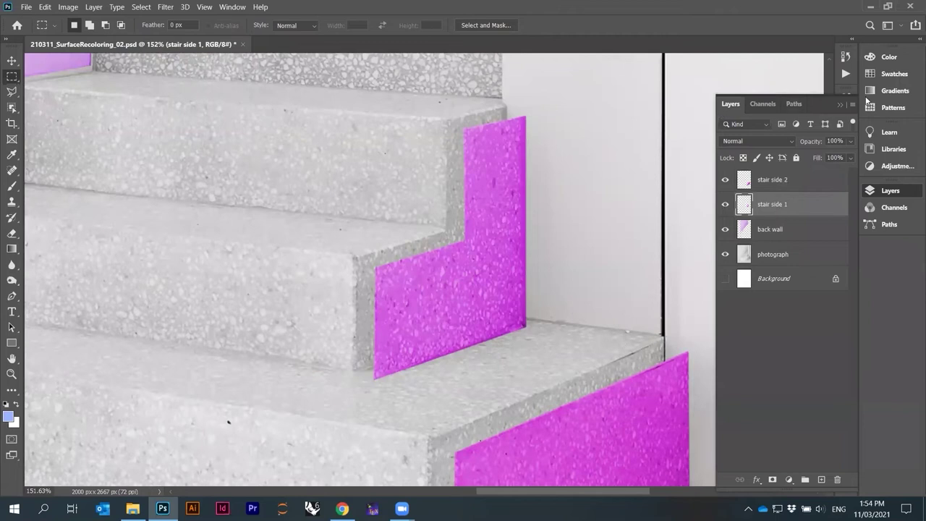
- Collapse and reopen the layer list several times, viewing the document's edit history in between
{"action": "left_click", "coordinate": [891, 191]}
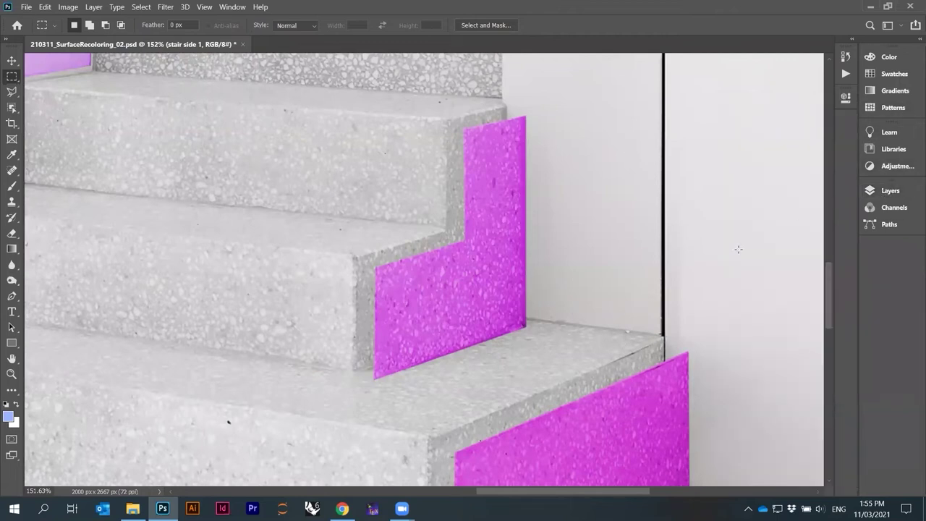
{"action": "left_click", "coordinate": [883, 192]}
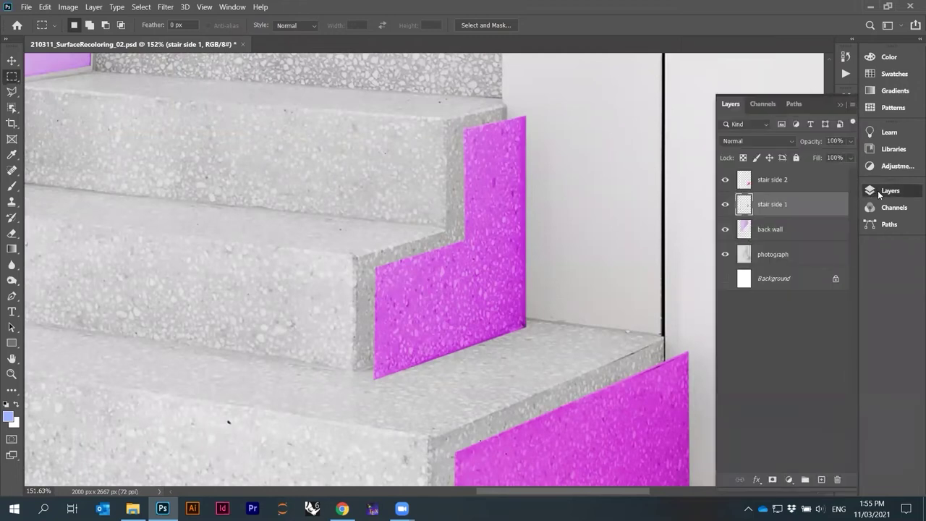
{"action": "left_click", "coordinate": [868, 192]}
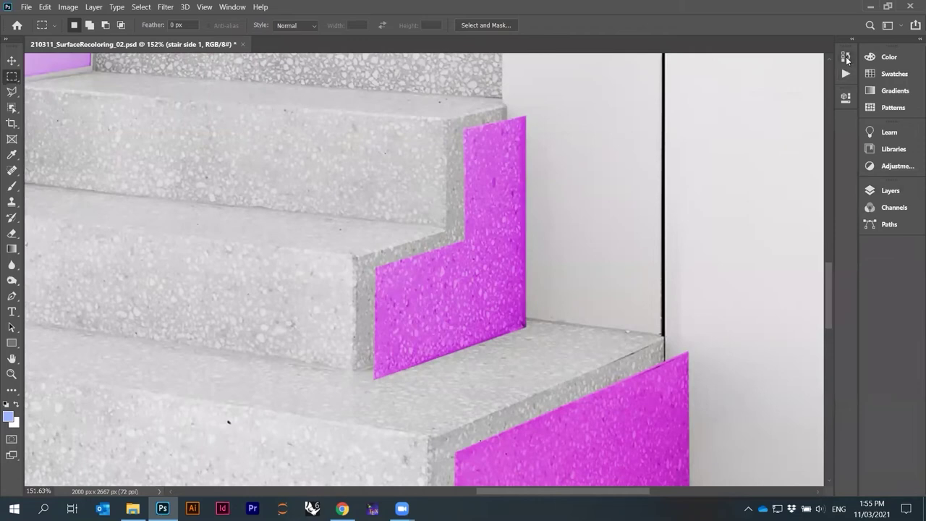
{"action": "left_click", "coordinate": [845, 57]}
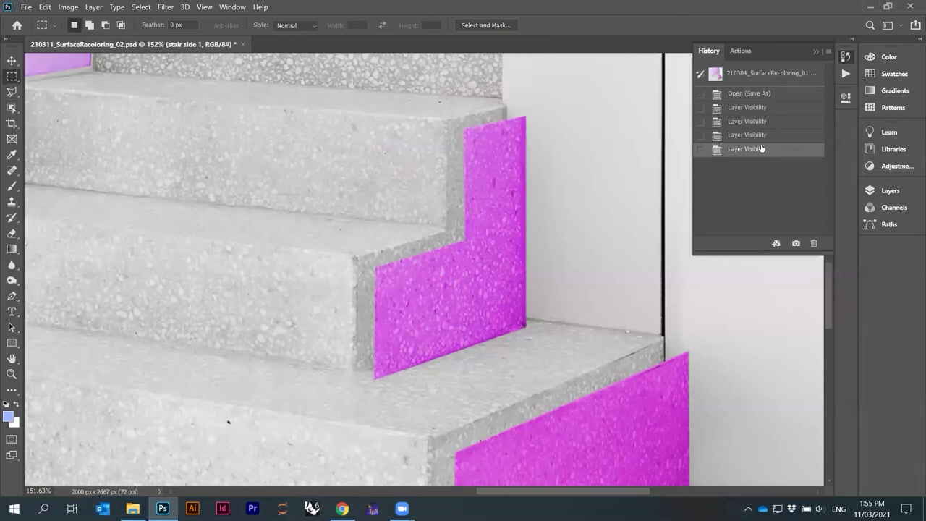
{"action": "left_click", "coordinate": [814, 51]}
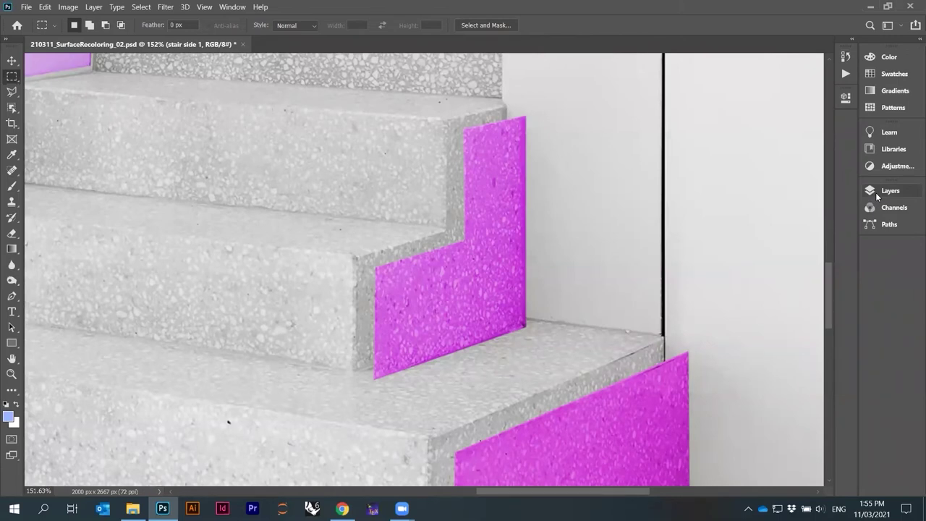
{"action": "left_click", "coordinate": [878, 197]}
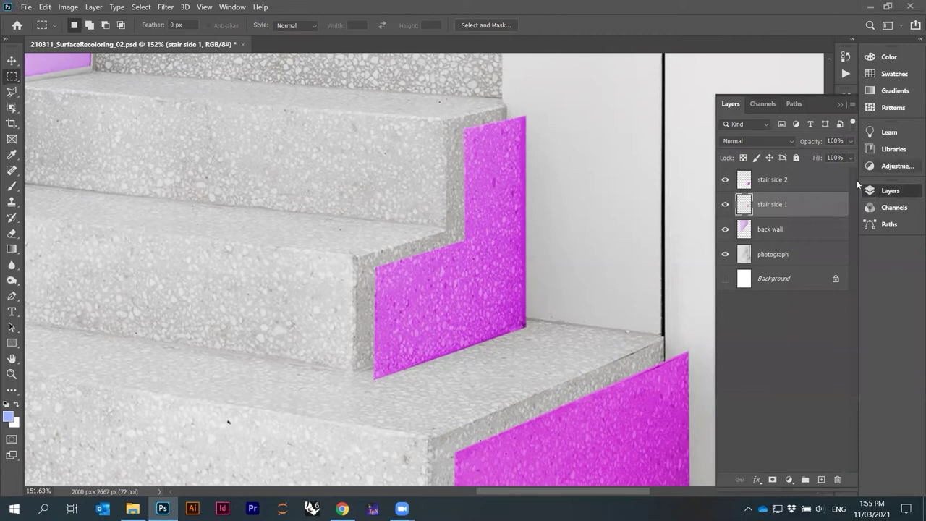
{"action": "left_click", "coordinate": [841, 105]}
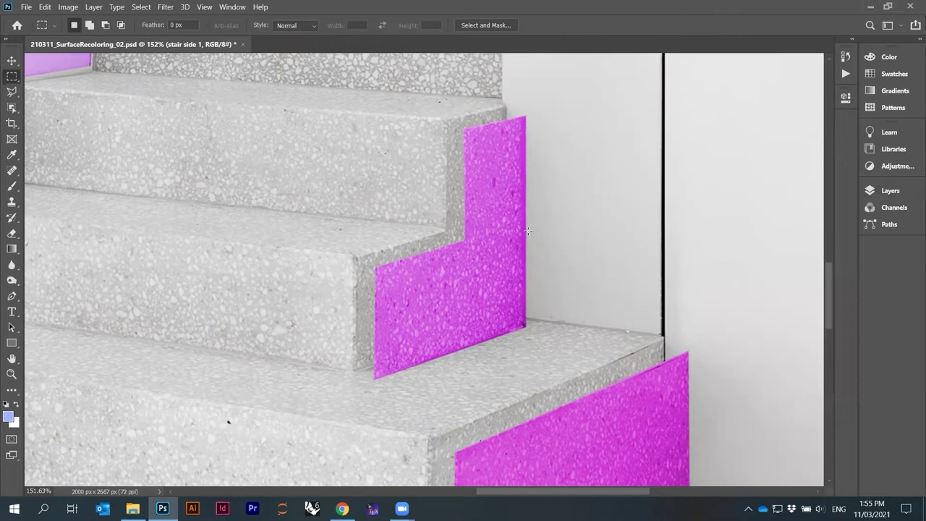
{"action": "left_click", "coordinate": [887, 189]}
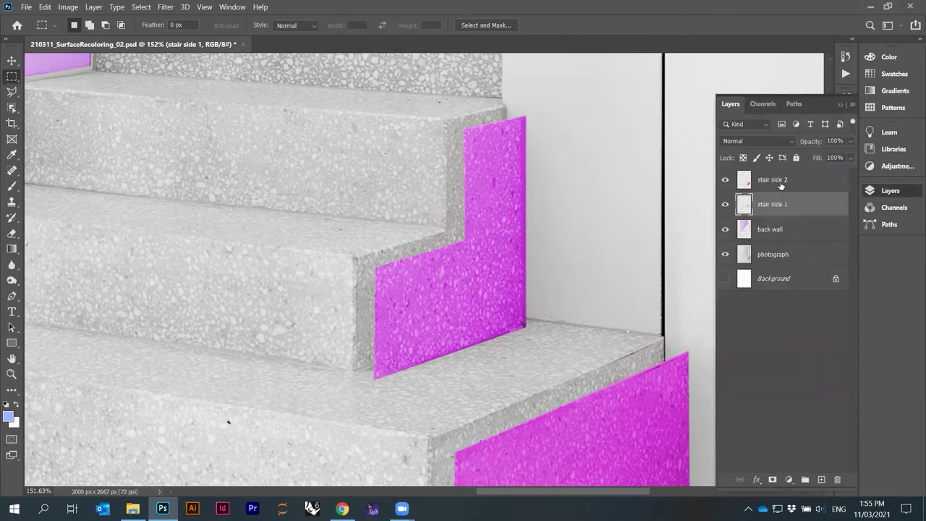
- Open the name of the stair side 2 layer for editing, leave it as is and deselect all layers
{"action": "left_click", "coordinate": [781, 186]}
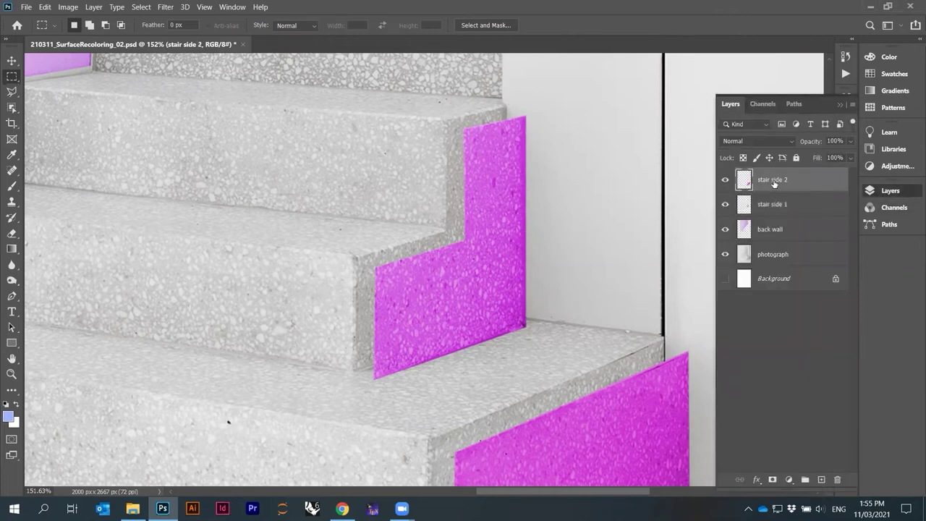
{"action": "double_click", "coordinate": [777, 181]}
{"action": "left_click", "coordinate": [788, 347]}
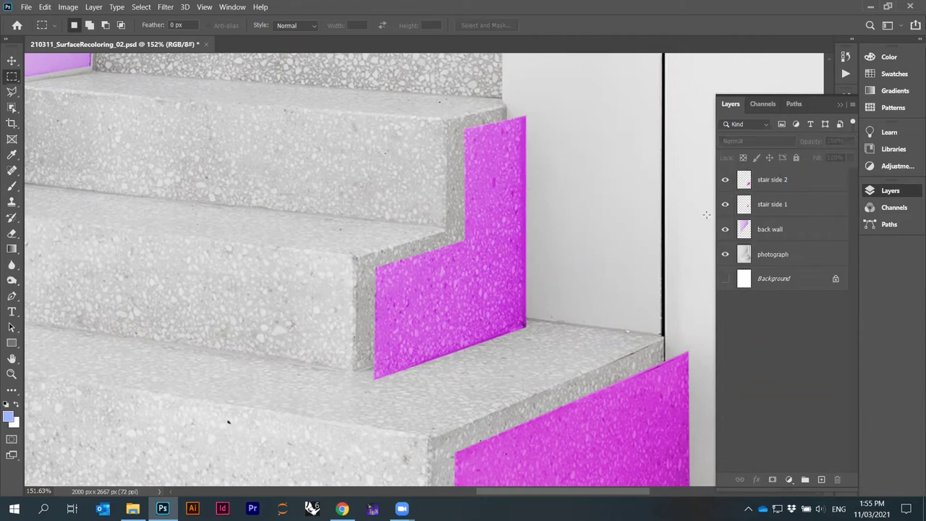
- Toggle the visibility of the stair side 2 and stair side 1 layers off and on, and select stair side 1
{"action": "scroll", "coordinate": [658, 181], "scroll_direction": "down", "scroll_amount": 3}
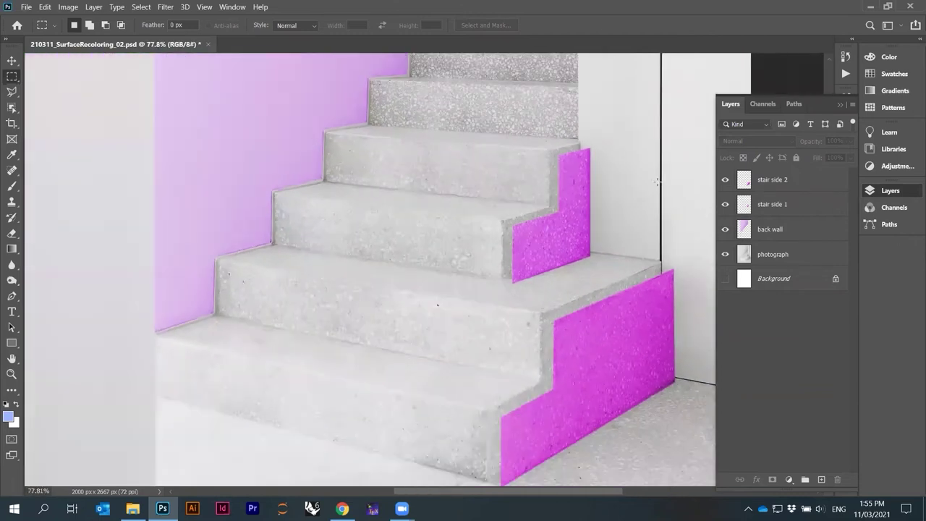
{"action": "scroll", "coordinate": [657, 181], "scroll_direction": "up", "scroll_amount": 3}
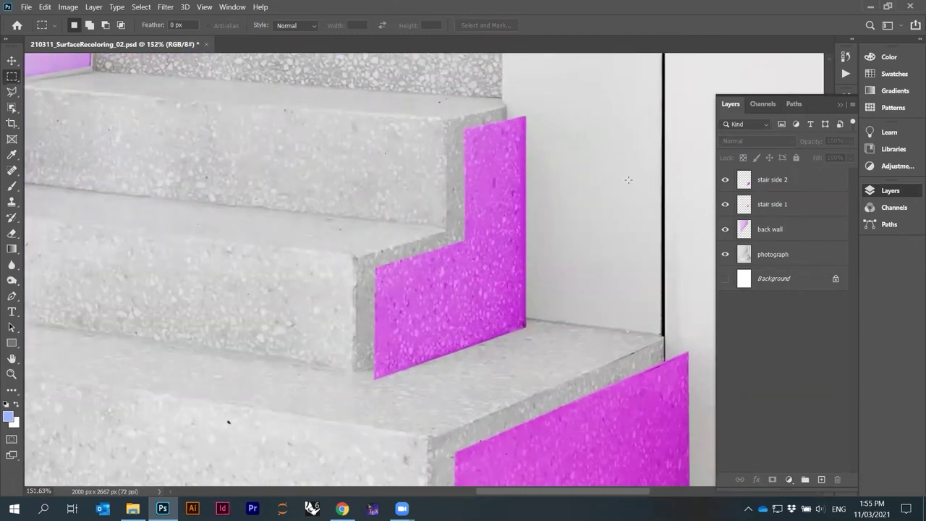
{"action": "left_click", "coordinate": [726, 181]}
{"action": "left_click", "coordinate": [726, 180]}
{"action": "left_click", "coordinate": [726, 205]}
{"action": "left_click", "coordinate": [725, 205]}
{"action": "left_click", "coordinate": [726, 204]}
{"action": "left_click", "coordinate": [726, 204]}
{"action": "left_click", "coordinate": [726, 205]}
{"action": "left_click", "coordinate": [726, 204]}
{"action": "left_click", "coordinate": [771, 206]}
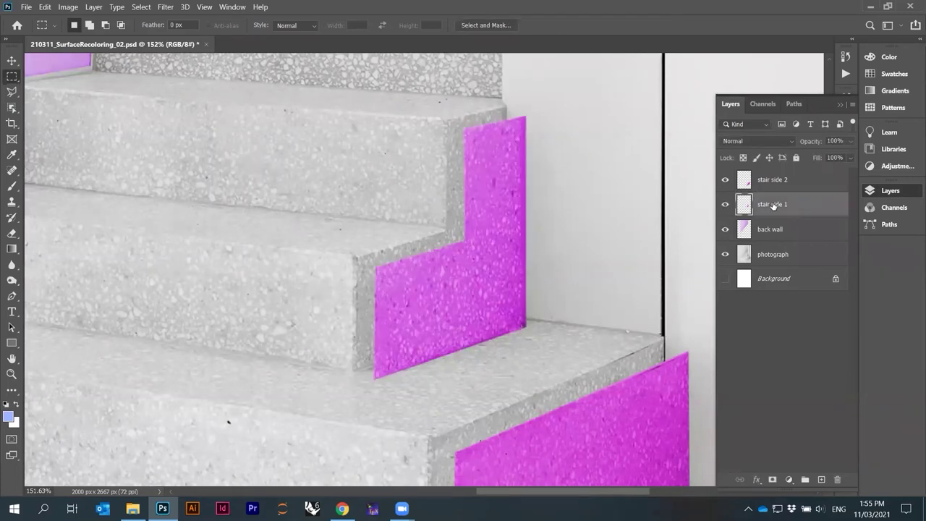
{"action": "left_click", "coordinate": [726, 204]}
{"action": "left_click", "coordinate": [726, 205]}
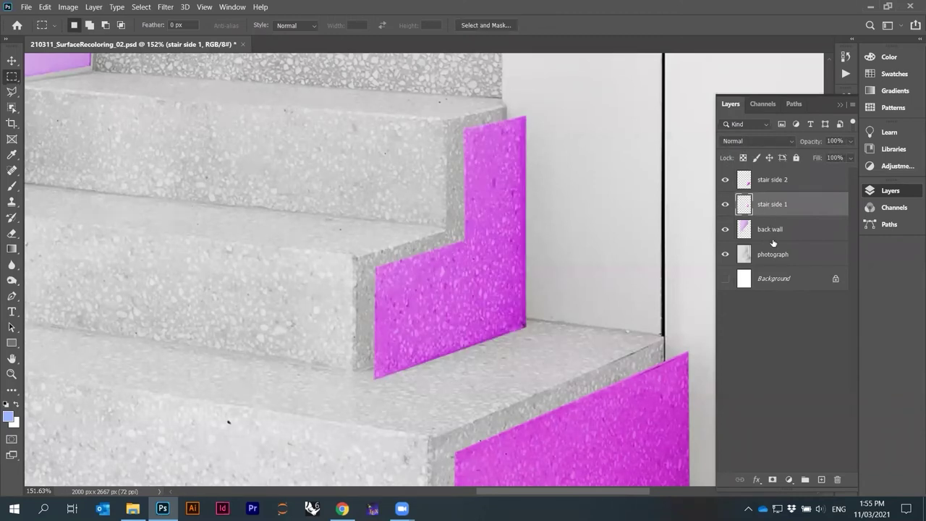
- Hide the photograph layer to examine the recolored cutouts alone, show it again, and toggle stair side 1 off and on
{"action": "left_click", "coordinate": [725, 254]}
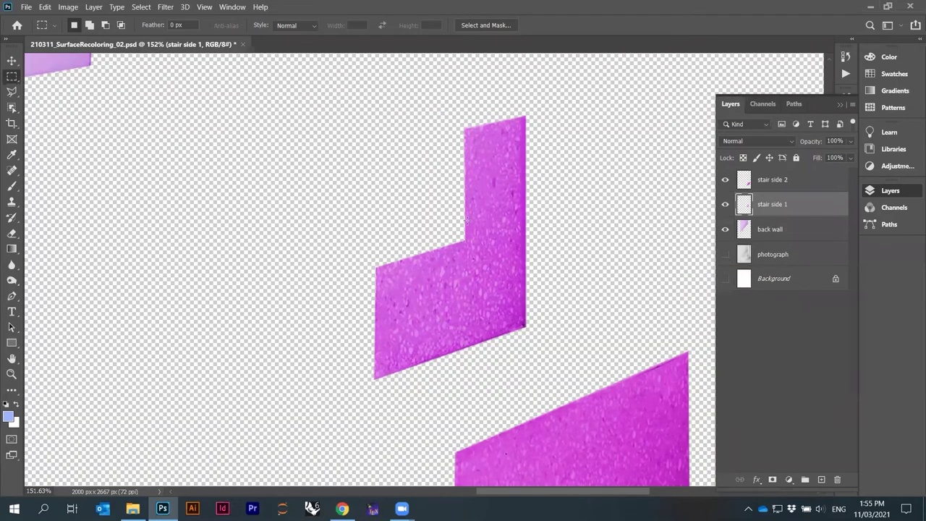
{"action": "scroll", "coordinate": [495, 239], "scroll_direction": "down", "scroll_amount": 5}
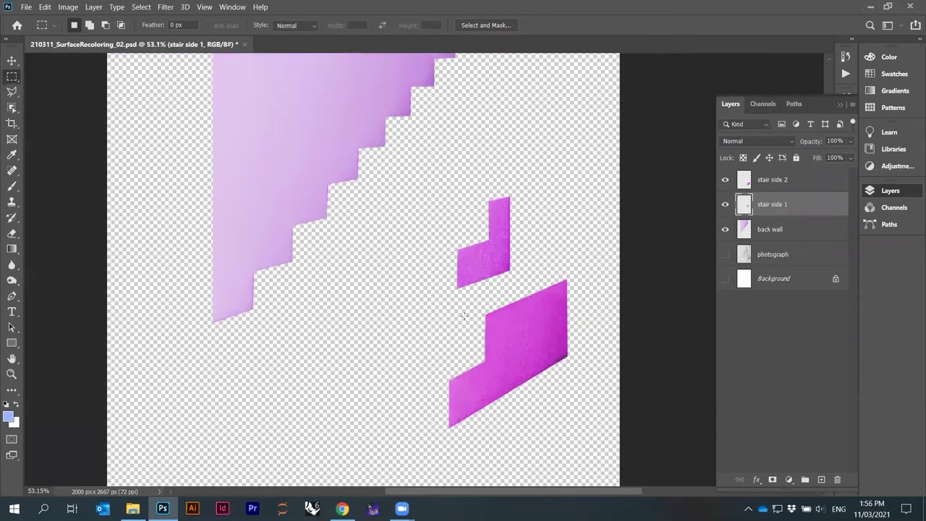
{"action": "scroll", "coordinate": [503, 262], "scroll_direction": "up", "scroll_amount": 4}
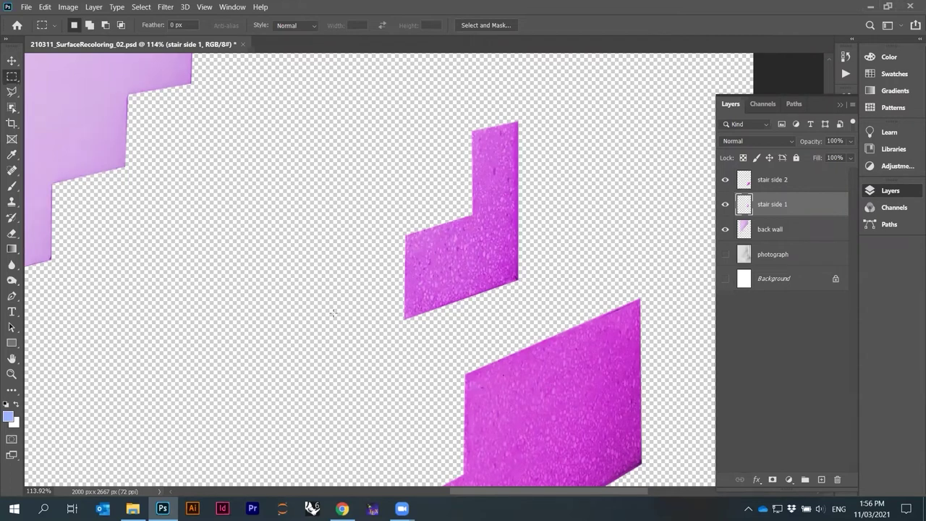
{"action": "left_click", "coordinate": [725, 254]}
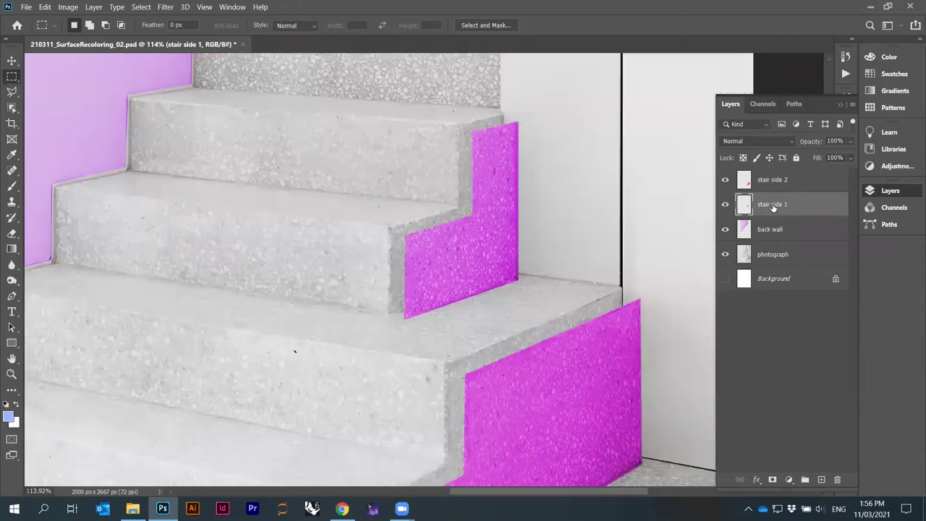
{"action": "left_click", "coordinate": [726, 205]}
{"action": "left_click", "coordinate": [726, 205]}
- Place the stair side 1 layer beneath photograph, toggle photograph off and on, and return stair side 1 above back wall
{"action": "left_click_drag", "start_coordinate": [767, 206], "coordinate": [766, 260]}
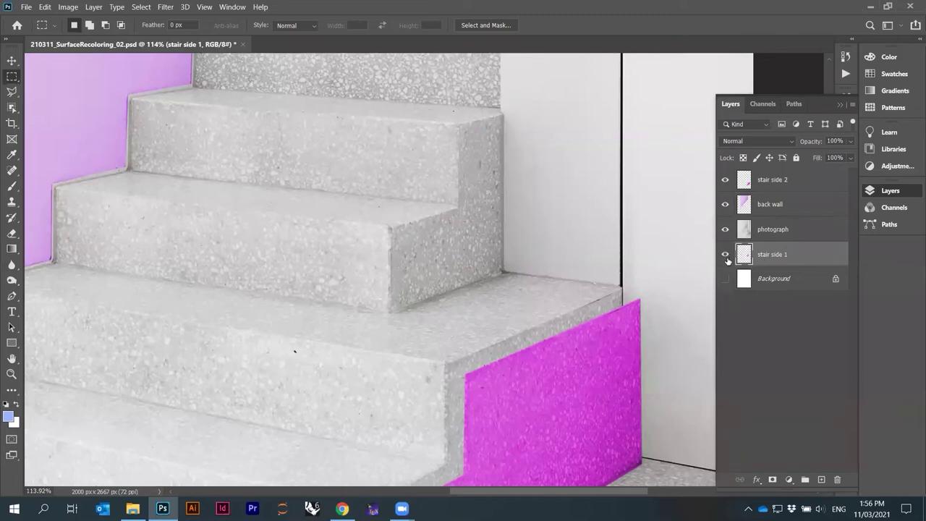
{"action": "left_click", "coordinate": [725, 230]}
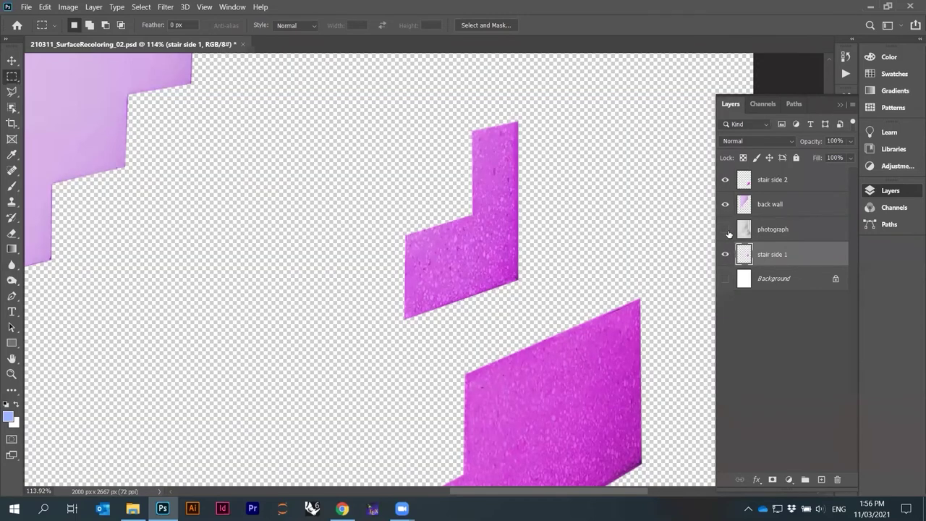
{"action": "left_click", "coordinate": [725, 229]}
{"action": "left_click_drag", "start_coordinate": [767, 256], "coordinate": [767, 205]}
{"action": "left_click", "coordinate": [786, 337]}
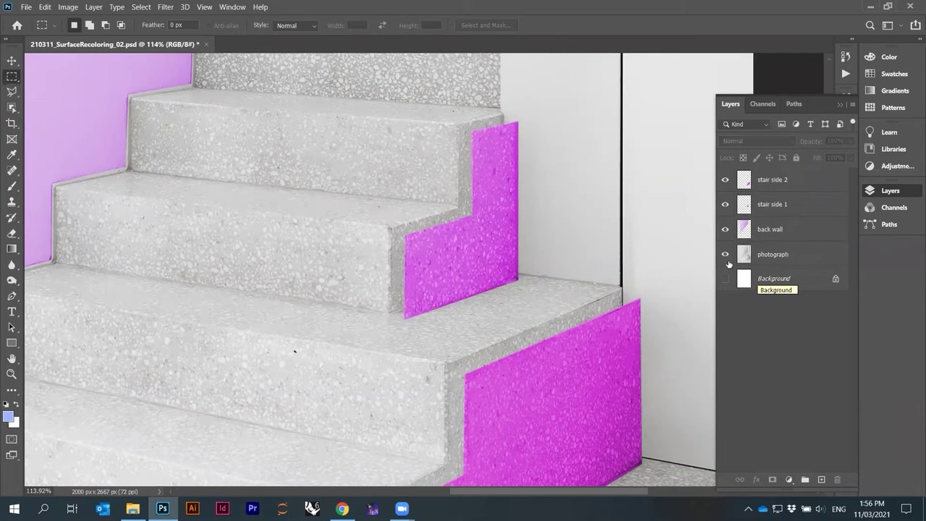
- Select stair side 2, toggle stair side 1 off and on for comparison, select stair side 1, and deselect all layers
{"action": "scroll", "coordinate": [459, 251], "scroll_direction": "up", "scroll_amount": 3}
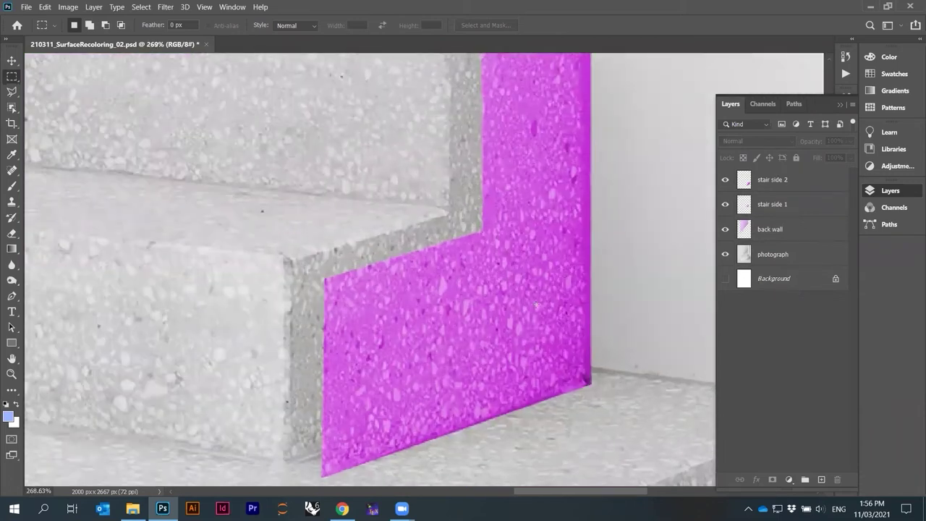
{"action": "scroll", "coordinate": [522, 194], "scroll_direction": "up", "scroll_amount": 2}
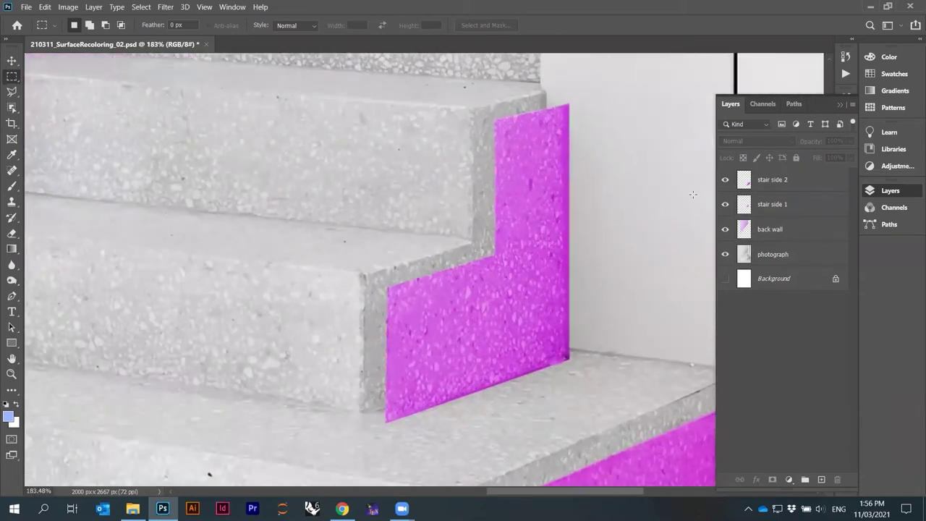
{"action": "left_click", "coordinate": [772, 180]}
{"action": "left_click", "coordinate": [725, 204]}
{"action": "left_click", "coordinate": [726, 205]}
{"action": "left_click", "coordinate": [725, 205]}
{"action": "left_click", "coordinate": [725, 205]}
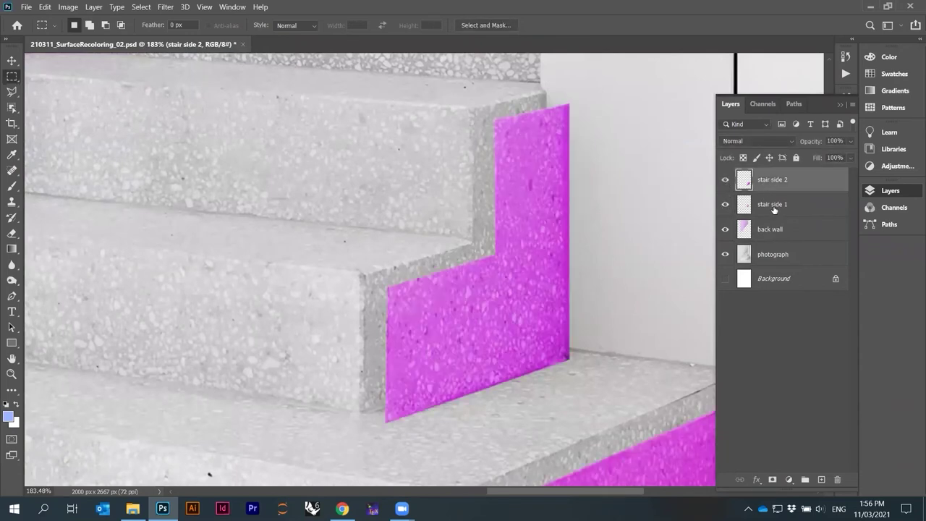
{"action": "left_click", "coordinate": [772, 206]}
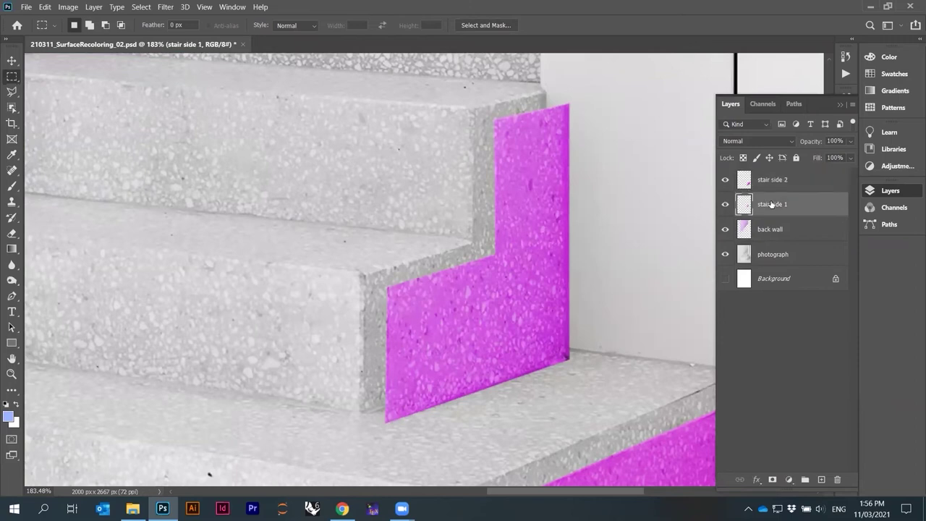
{"action": "left_click", "coordinate": [769, 362]}
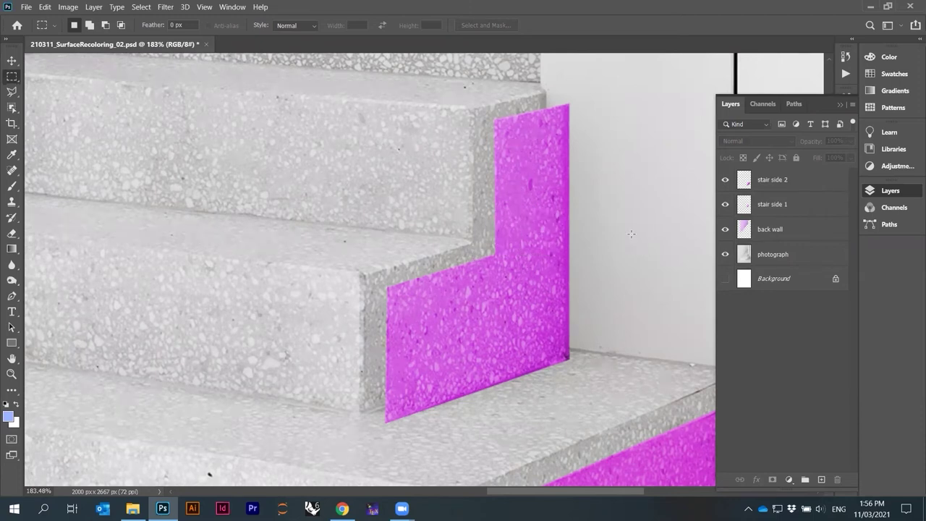
- Try to paint with the Brush tool while no layer is selected, and return to the Rectangular Marquee tool
{"action": "left_click", "coordinate": [11, 186]}
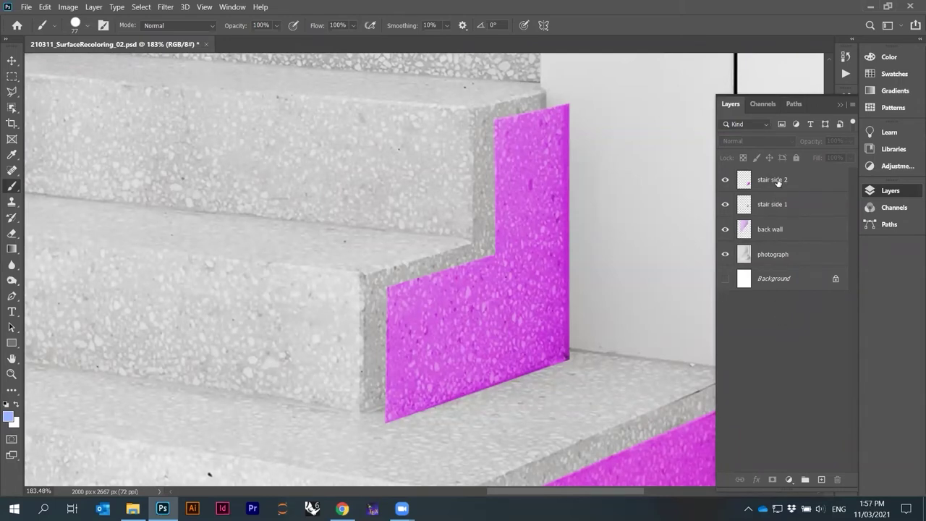
{"action": "left_click", "coordinate": [400, 241]}
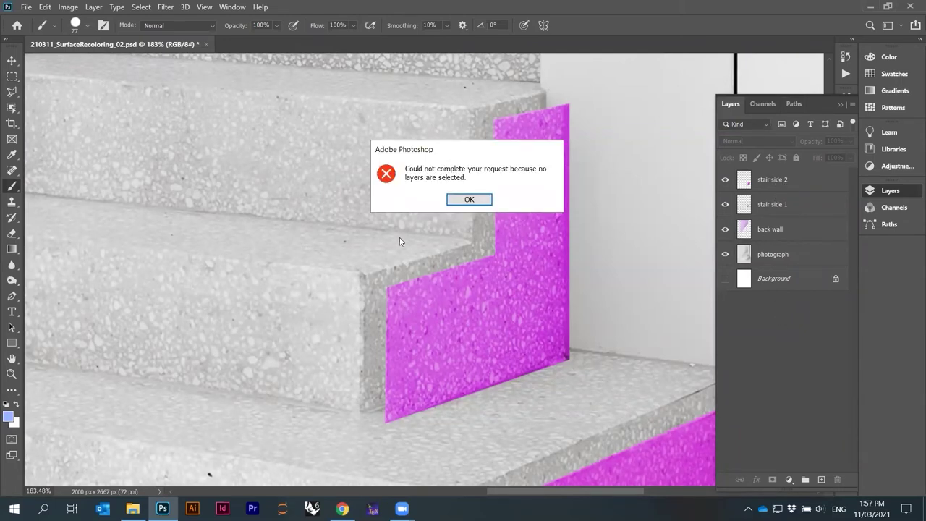
{"action": "left_click", "coordinate": [471, 199]}
{"action": "key", "text": "m"}
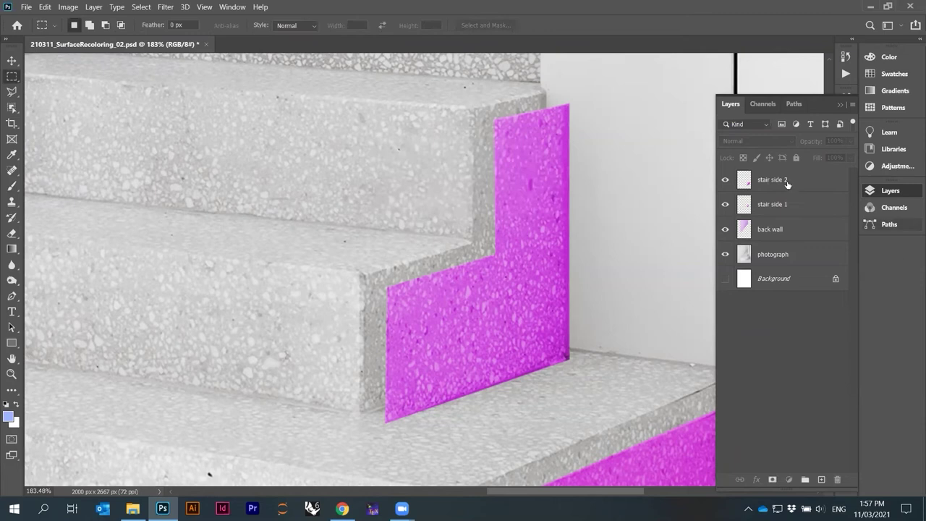
- Paint a trial blue brush stroke on the stair side 1 layer, undo it, and return to the Rectangular Marquee tool
{"action": "left_click", "coordinate": [789, 186]}
{"action": "left_click", "coordinate": [783, 205]}
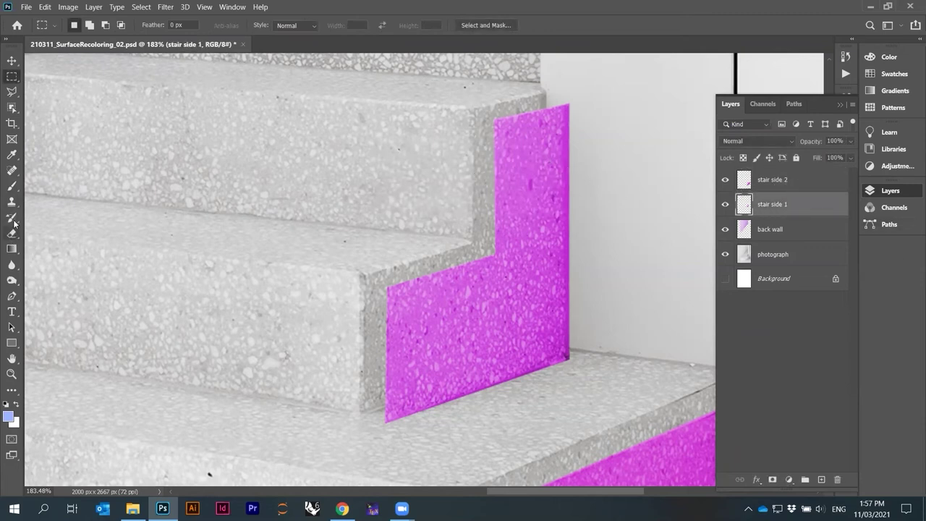
{"action": "left_click", "coordinate": [12, 188]}
{"action": "left_click_drag", "start_coordinate": [492, 192], "coordinate": [407, 269]}
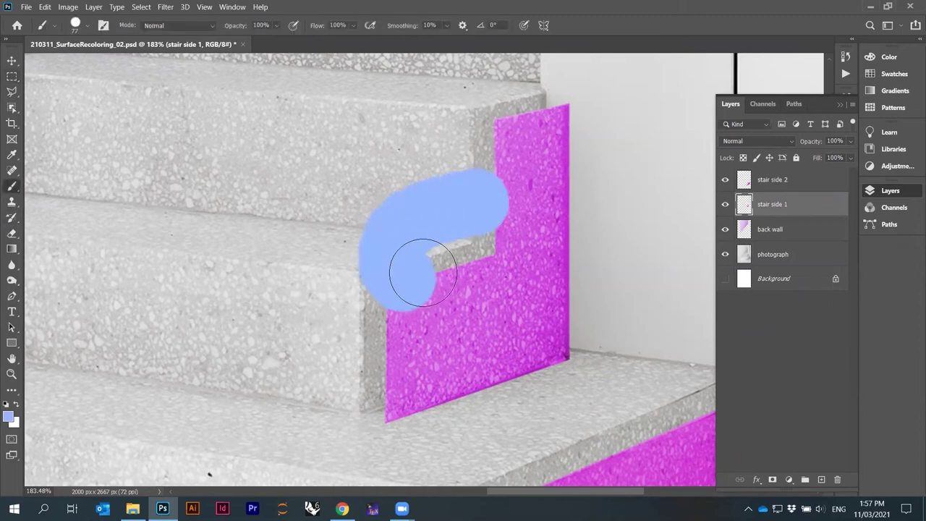
{"action": "key", "text": "ctrl+z"}
{"action": "left_click", "coordinate": [12, 76]}
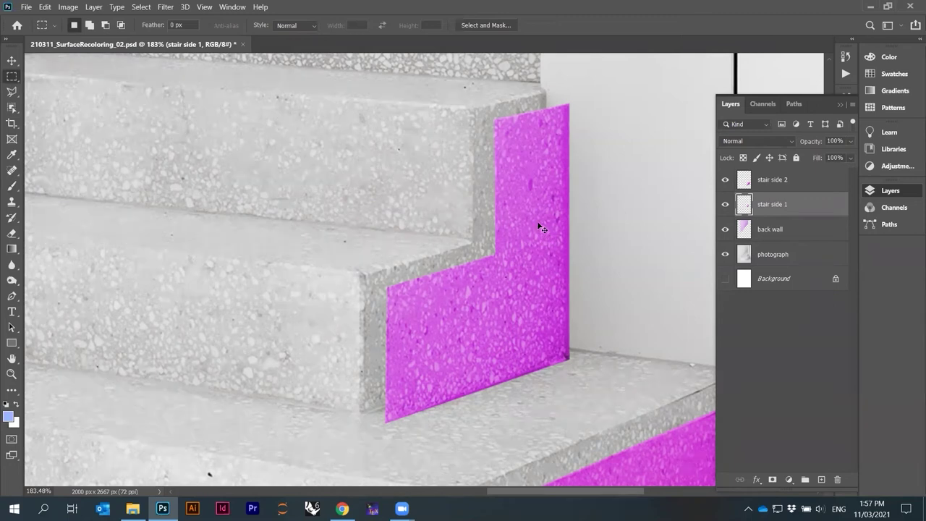
- Move the stair side 1 piece onto its matching stair face and back out to a slight offset on the right
{"action": "left_click_drag", "start_coordinate": [536, 232], "coordinate": [511, 215]}
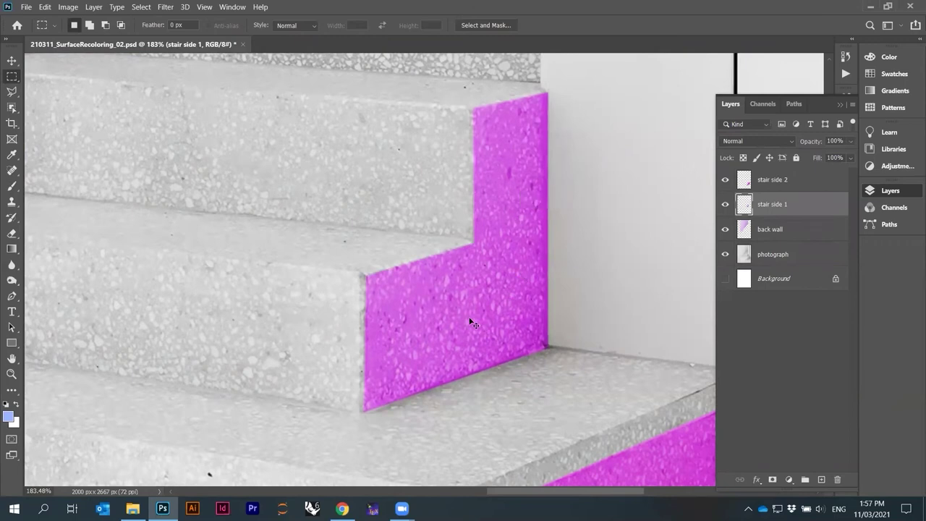
{"action": "left_click_drag", "start_coordinate": [463, 314], "coordinate": [478, 325]}
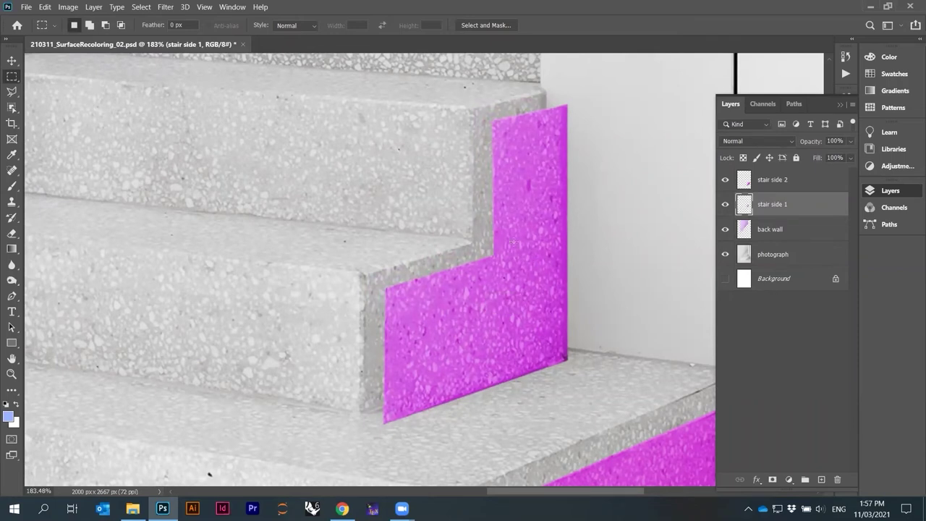
{"action": "scroll", "coordinate": [513, 242], "scroll_direction": "down", "scroll_amount": 3}
{"action": "scroll", "coordinate": [493, 228], "scroll_direction": "up", "scroll_amount": 3}
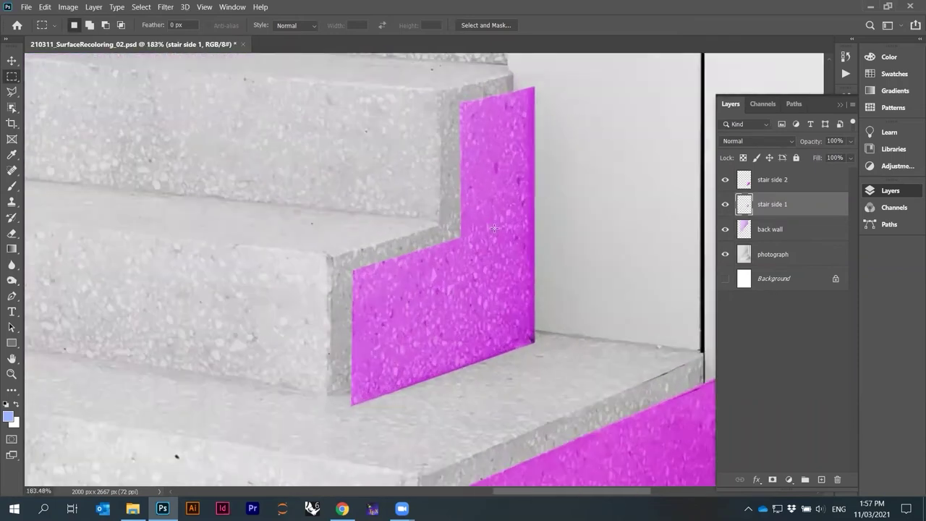
{"action": "scroll", "coordinate": [494, 245], "scroll_direction": "up", "scroll_amount": 1}
{"action": "mouse_move", "coordinate": [490, 248]}
{"action": "left_mouse_down"}
{"action": "mouse_move", "coordinate": [524, 275]}
{"action": "mouse_move", "coordinate": [492, 230]}
{"action": "mouse_move", "coordinate": [544, 235]}
{"action": "mouse_move", "coordinate": [504, 259]}
{"action": "mouse_move", "coordinate": [529, 255]}
{"action": "mouse_move", "coordinate": [575, 271]}
{"action": "mouse_move", "coordinate": [482, 249]}
{"action": "mouse_move", "coordinate": [634, 284]}
{"action": "mouse_move", "coordinate": [579, 303]}
{"action": "mouse_move", "coordinate": [458, 300]}
{"action": "mouse_move", "coordinate": [612, 326]}
{"action": "mouse_move", "coordinate": [507, 325]}
{"action": "mouse_move", "coordinate": [476, 308]}
{"action": "mouse_move", "coordinate": [494, 266]}
{"action": "mouse_move", "coordinate": [489, 254]}
{"action": "left_mouse_up"}
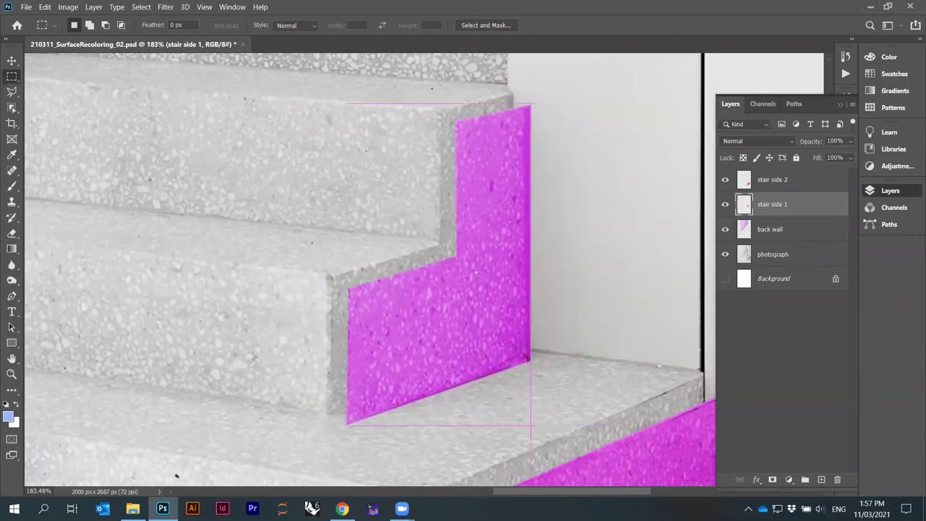
{"action": "left_click_drag", "start_coordinate": [459, 289], "coordinate": [464, 288]}
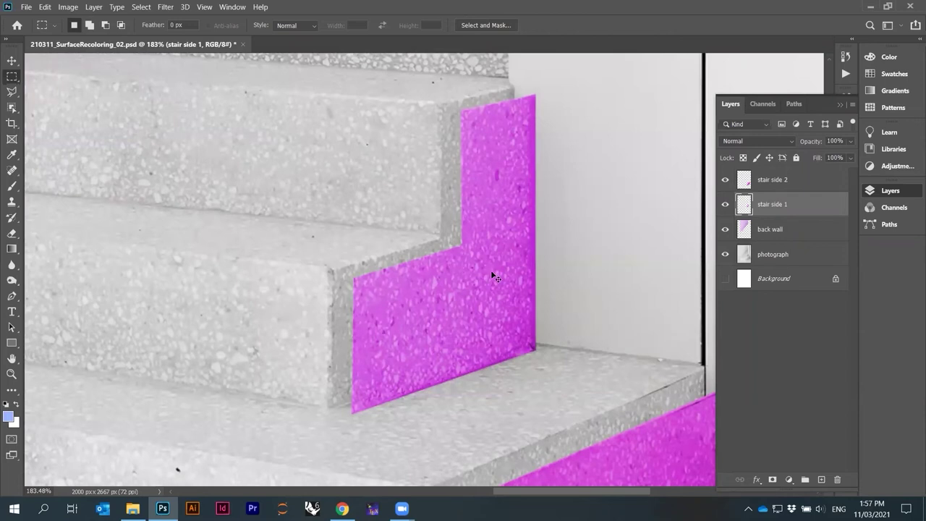
- Duplicate stair side 1 twice in the image, offsetting the first copy 46 px right and 16 px down and the second farther right
{"action": "left_click_drag", "start_coordinate": [464, 296], "coordinate": [500, 309]}
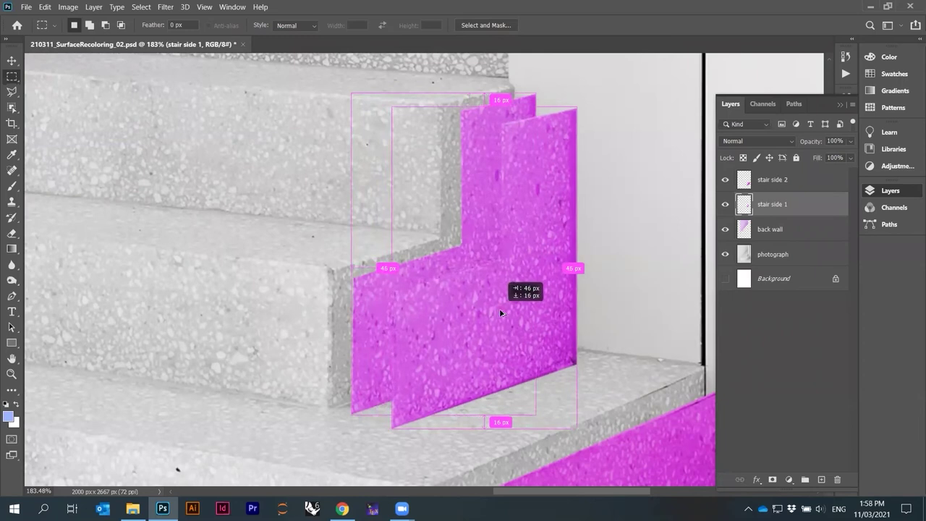
{"action": "scroll", "coordinate": [499, 309], "scroll_direction": "down", "scroll_amount": 4}
{"action": "scroll", "coordinate": [492, 244], "scroll_direction": "up", "scroll_amount": 4}
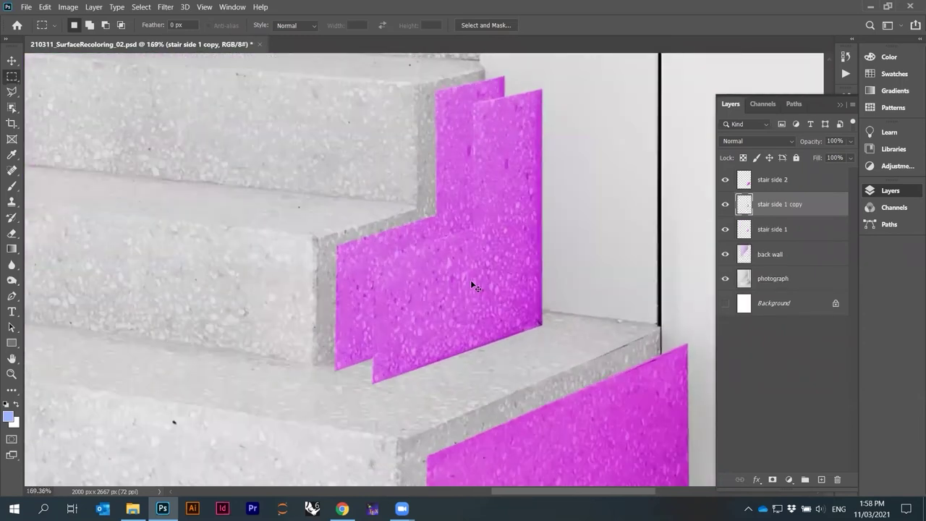
{"action": "left_click_drag", "start_coordinate": [456, 283], "coordinate": [494, 292]}
{"action": "left_click_drag", "start_coordinate": [485, 227], "coordinate": [488, 219]}
{"action": "left_click_drag", "start_coordinate": [522, 275], "coordinate": [529, 278]}
{"action": "scroll", "coordinate": [523, 225], "scroll_direction": "down", "scroll_amount": 5}
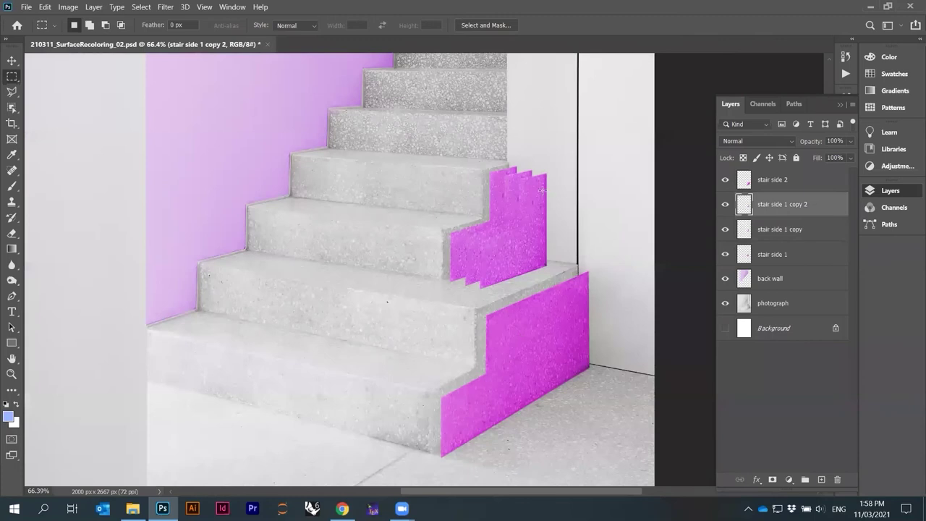
- Adjust the spacing of the overlapping stair side 1 pieces so they step diagonally down to the right, and inspect them
{"action": "scroll", "coordinate": [542, 190], "scroll_direction": "up", "scroll_amount": 4}
{"action": "left_click_drag", "start_coordinate": [508, 321], "coordinate": [517, 323]}
{"action": "left_click_drag", "start_coordinate": [485, 259], "coordinate": [495, 261]}
{"action": "left_click_drag", "start_coordinate": [530, 290], "coordinate": [536, 291]}
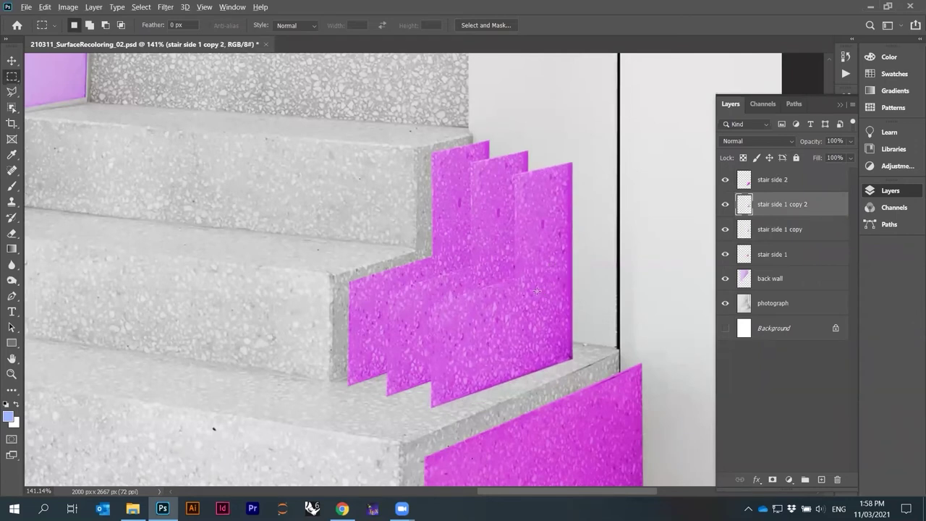
{"action": "scroll", "coordinate": [536, 291], "scroll_direction": "down", "scroll_amount": 3}
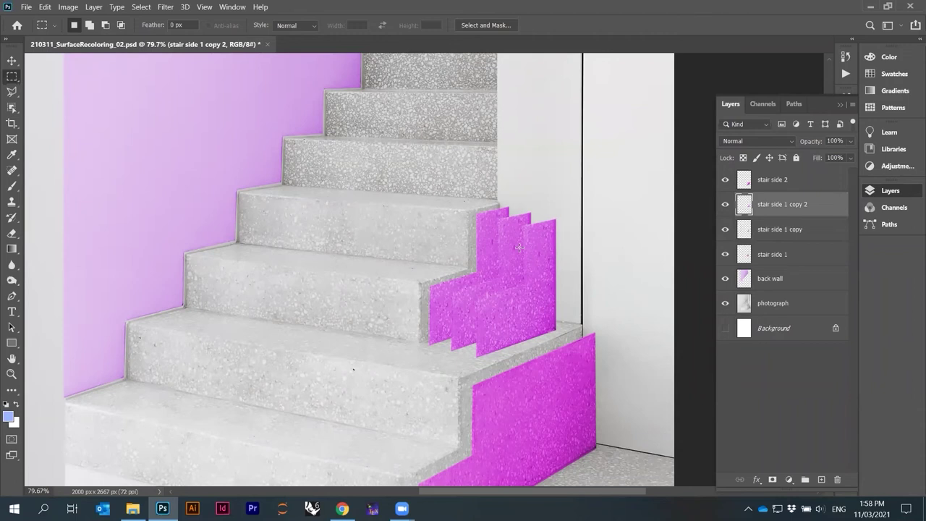
{"action": "scroll", "coordinate": [526, 289], "scroll_direction": "up", "scroll_amount": 6}
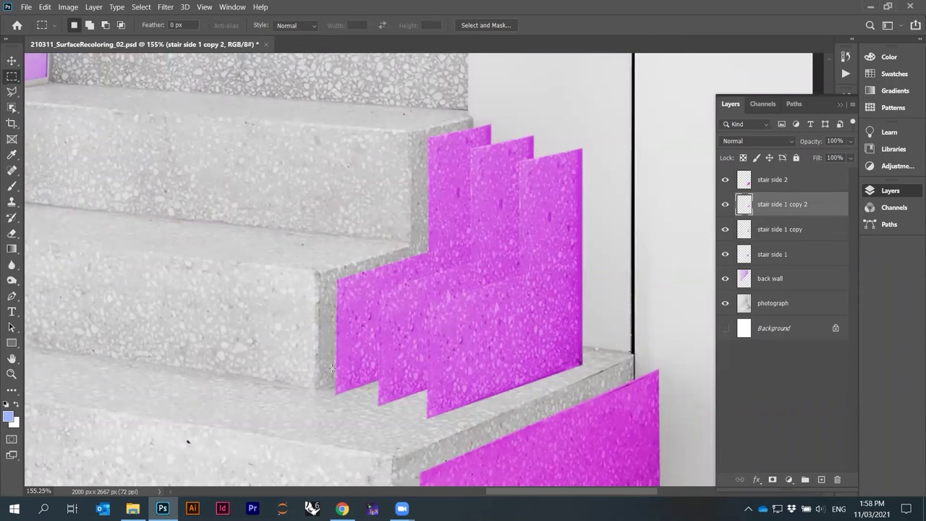
{"action": "left_click_drag", "start_coordinate": [346, 372], "coordinate": [441, 379]}
{"action": "scroll", "coordinate": [514, 281], "scroll_direction": "down", "scroll_amount": 3}
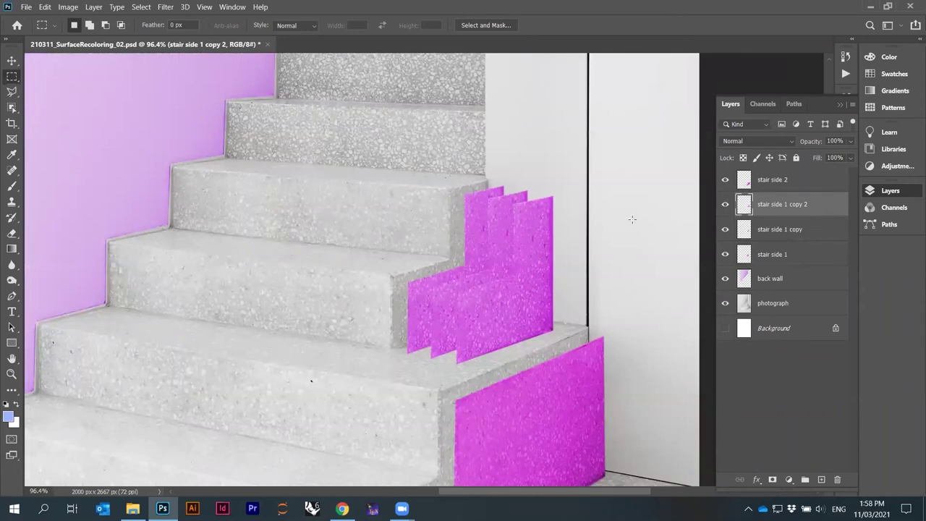
- Step back through the history to the first Move state after Deselect, removing both stair side 1 copies and their moves
{"action": "left_click", "coordinate": [848, 58]}
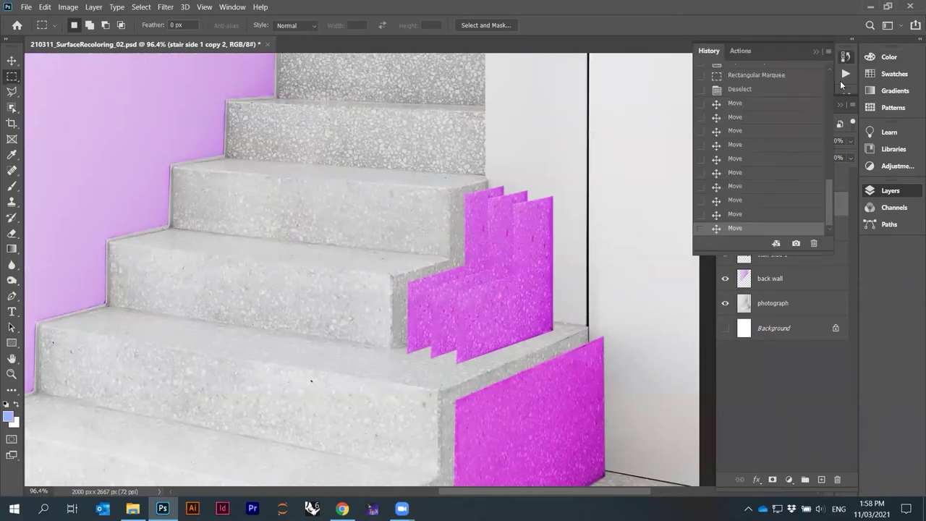
{"action": "left_click", "coordinate": [737, 215]}
{"action": "left_click", "coordinate": [737, 201]}
{"action": "left_click", "coordinate": [737, 186]}
{"action": "left_click", "coordinate": [738, 172]}
{"action": "left_click", "coordinate": [738, 158]}
{"action": "left_click", "coordinate": [738, 145]}
{"action": "left_click", "coordinate": [737, 130]}
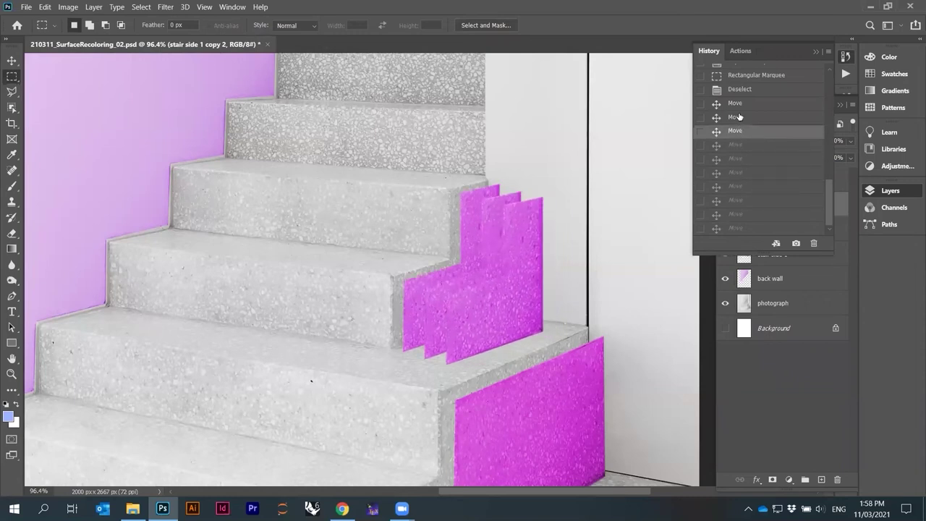
{"action": "left_click", "coordinate": [737, 116]}
{"action": "left_click", "coordinate": [737, 103]}
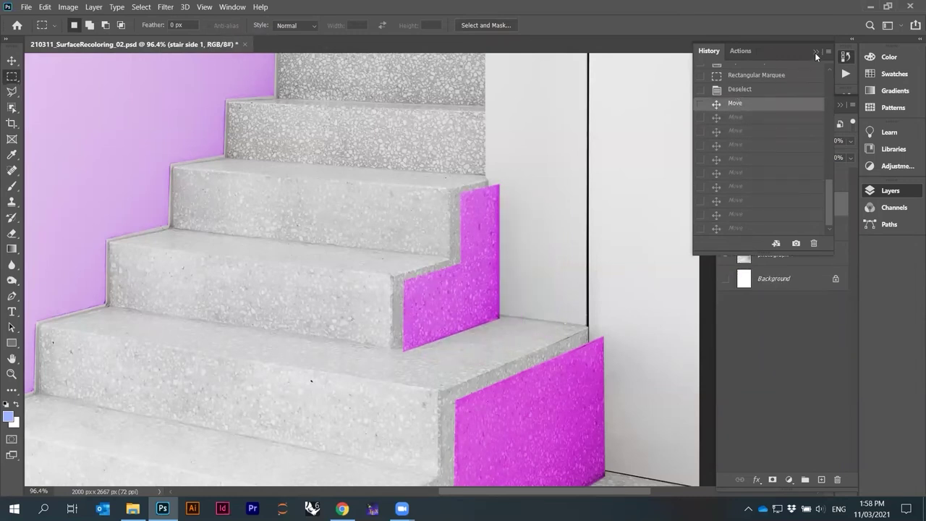
{"action": "left_click", "coordinate": [815, 51]}
{"action": "scroll", "coordinate": [377, 274], "scroll_direction": "up", "scroll_amount": 3}
{"action": "scroll", "coordinate": [479, 292], "scroll_direction": "down", "scroll_amount": 4}
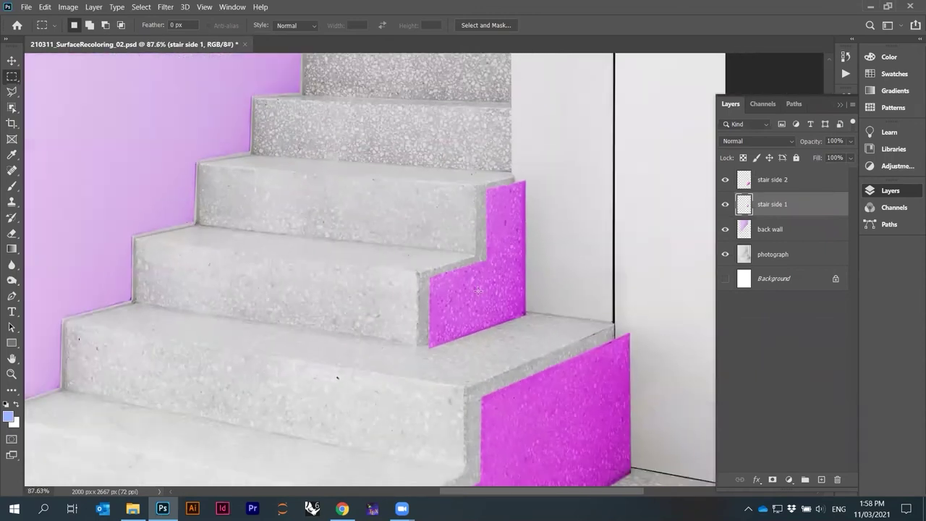
{"action": "scroll", "coordinate": [478, 292], "scroll_direction": "down", "scroll_amount": 1}
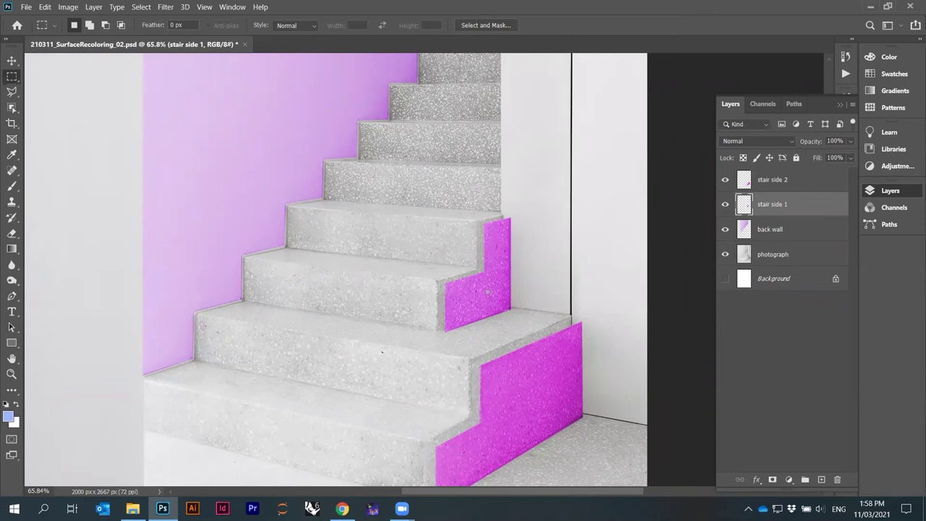
{"action": "scroll", "coordinate": [474, 270], "scroll_direction": "up", "scroll_amount": 5}
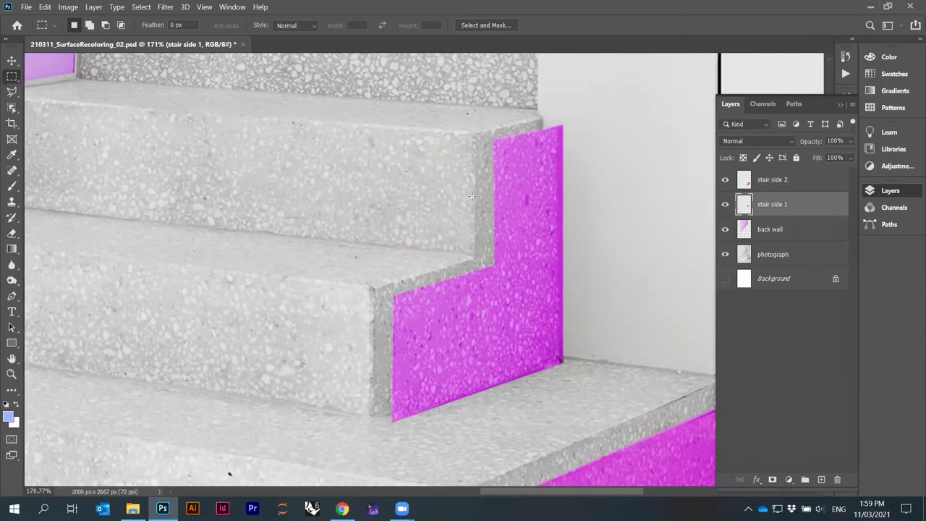
- Switch the active layer repeatedly between stair side 1 and photograph while checking the stair area in the image
{"action": "key", "text": "alt+bracketleft"}
{"action": "key", "text": "alt+bracketleft"}
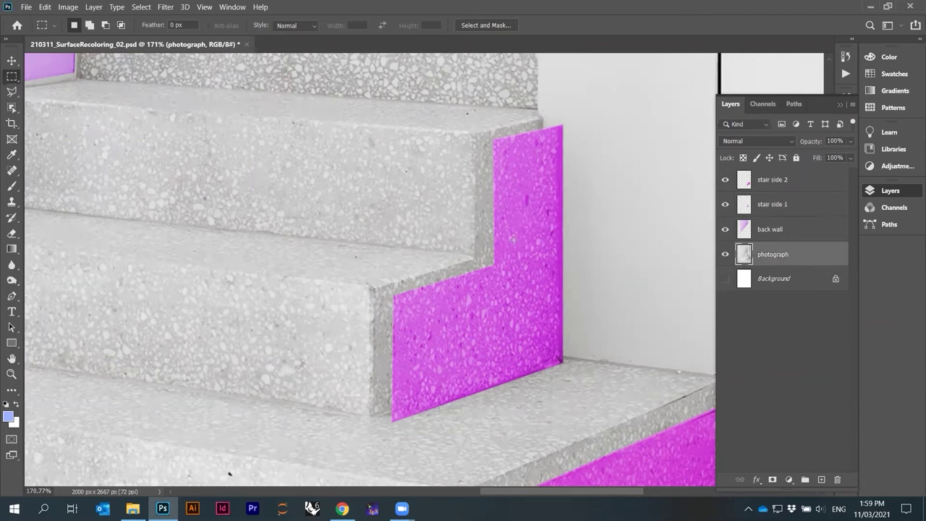
{"action": "key", "text": "alt+bracketright"}
{"action": "key", "text": "alt+bracketright"}
{"action": "key", "text": "alt+bracketleft"}
{"action": "key", "text": "alt+bracketleft"}
{"action": "key", "text": "alt+bracketright"}
{"action": "key", "text": "alt+bracketright"}
{"action": "key", "text": "alt+bracketleft"}
{"action": "key", "text": "alt+bracketleft"}
{"action": "key", "text": "alt+bracketright"}
{"action": "key", "text": "alt+bracketright"}
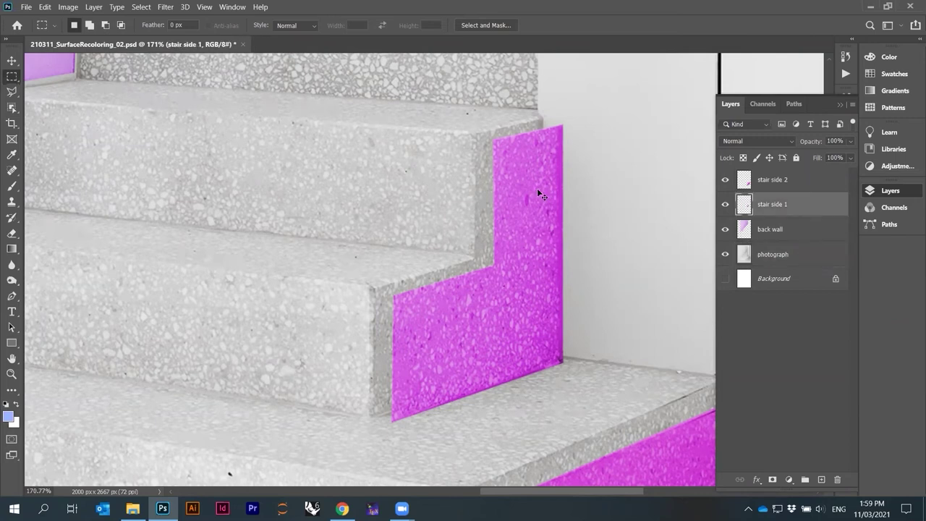
{"action": "scroll", "coordinate": [526, 210], "scroll_direction": "down", "scroll_amount": 1}
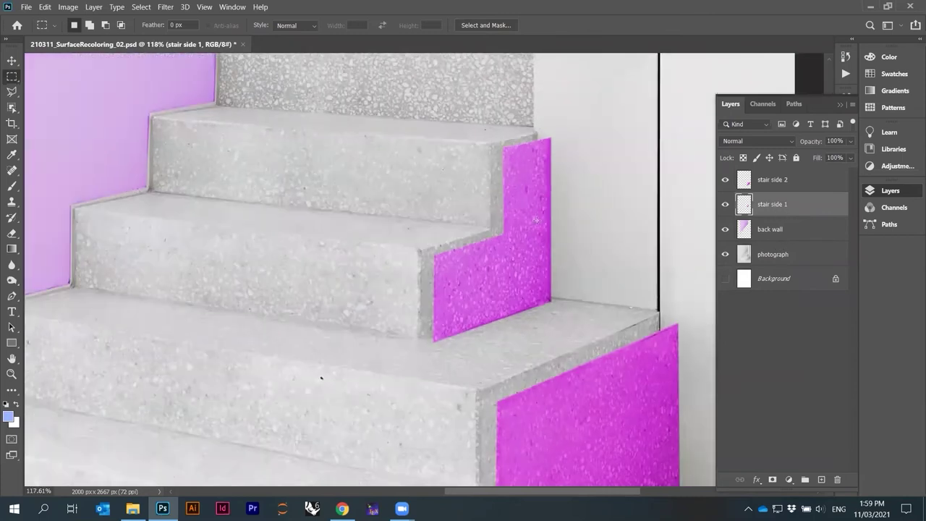
{"action": "scroll", "coordinate": [420, 207], "scroll_direction": "down", "scroll_amount": 1}
{"action": "key", "text": "alt+bracketleft"}
{"action": "key", "text": "alt+bracketleft"}
{"action": "key", "text": "alt+bracketright"}
{"action": "key", "text": "alt+bracketright"}
{"action": "key", "text": "alt+bracketright"}
{"action": "key", "text": "alt+bracketleft"}
{"action": "key", "text": "alt+bracketleft"}
{"action": "key", "text": "alt+bracketleft"}
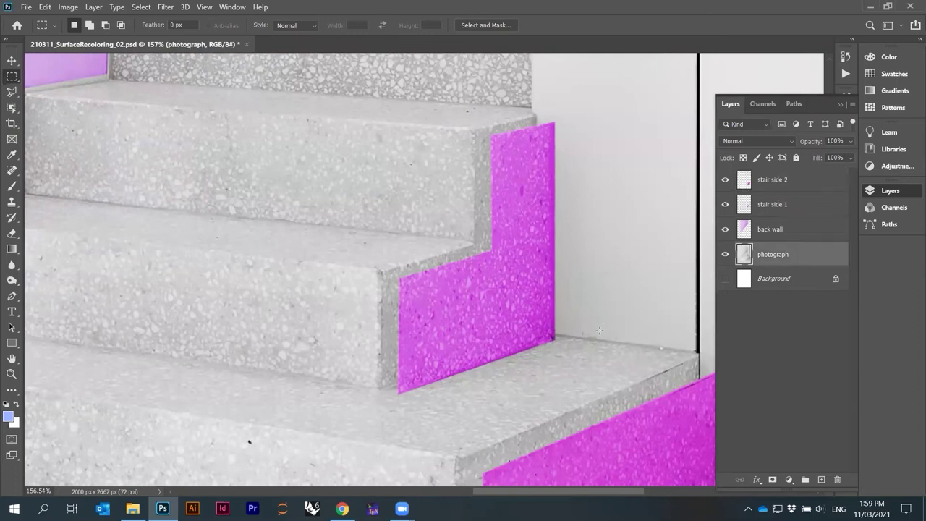
{"action": "scroll", "coordinate": [592, 325], "scroll_direction": "down", "scroll_amount": 1}
{"action": "key", "text": "alt+bracketright"}
{"action": "key", "text": "alt+bracketleft"}
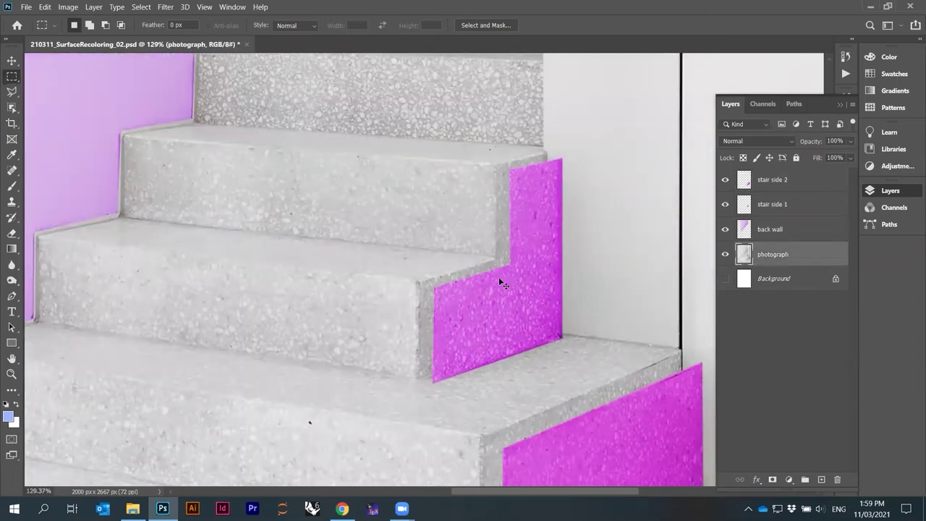
{"action": "key", "text": "alt+bracketright"}
{"action": "key", "text": "alt+bracketright"}
{"action": "key", "text": "alt+bracketleft"}
{"action": "key", "text": "alt+bracketleft"}
{"action": "key", "text": "alt+bracketright"}
{"action": "key", "text": "alt+bracketright"}
{"action": "key", "text": "alt+bracketright"}
- Make the stair side 1, back wall, photograph and stair side 2 layers active one after another
{"action": "left_click", "coordinate": [783, 207]}
{"action": "left_click", "coordinate": [778, 232]}
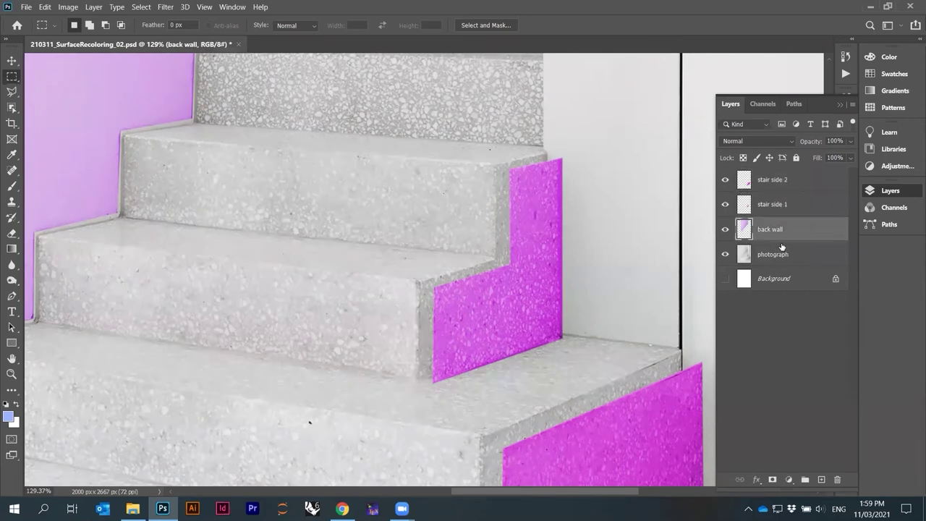
{"action": "left_click", "coordinate": [782, 253]}
{"action": "left_click", "coordinate": [782, 182]}
{"action": "scroll", "coordinate": [540, 240], "scroll_direction": "up", "scroll_amount": 1}
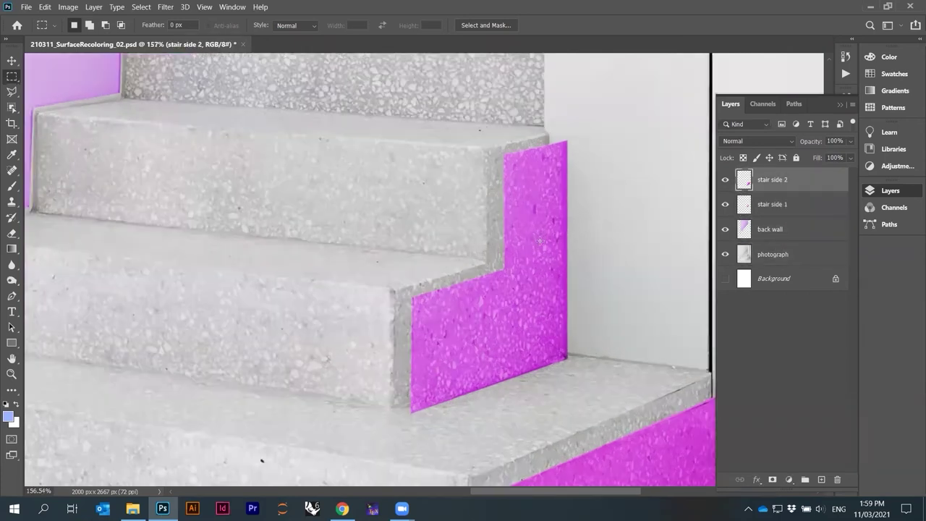
{"action": "key", "text": "alt+bracketleft"}
{"action": "scroll", "coordinate": [540, 240], "scroll_direction": "up", "scroll_amount": 1}
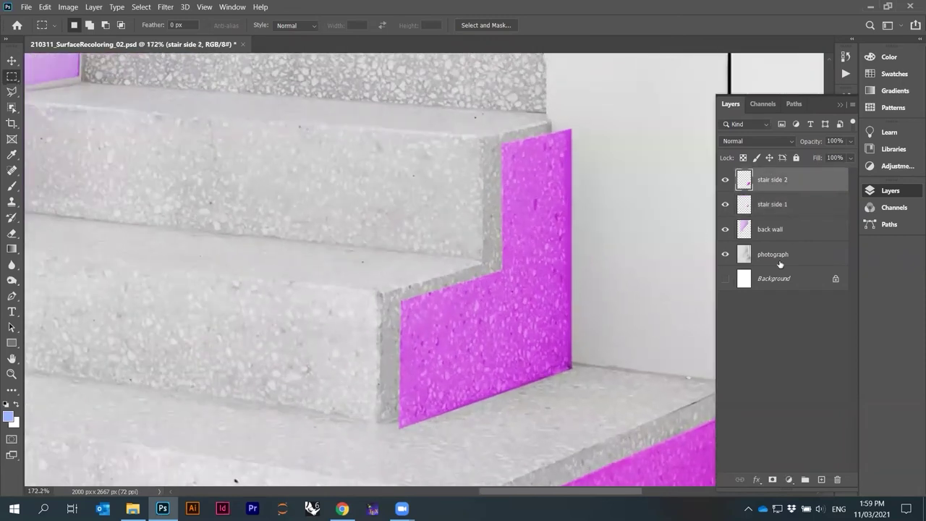
- Make the photograph layer active by picking the stair in the image, and choose the Burn tool with its range on Midtones
{"action": "left_click", "coordinate": [387, 210], "text": "ctrl"}
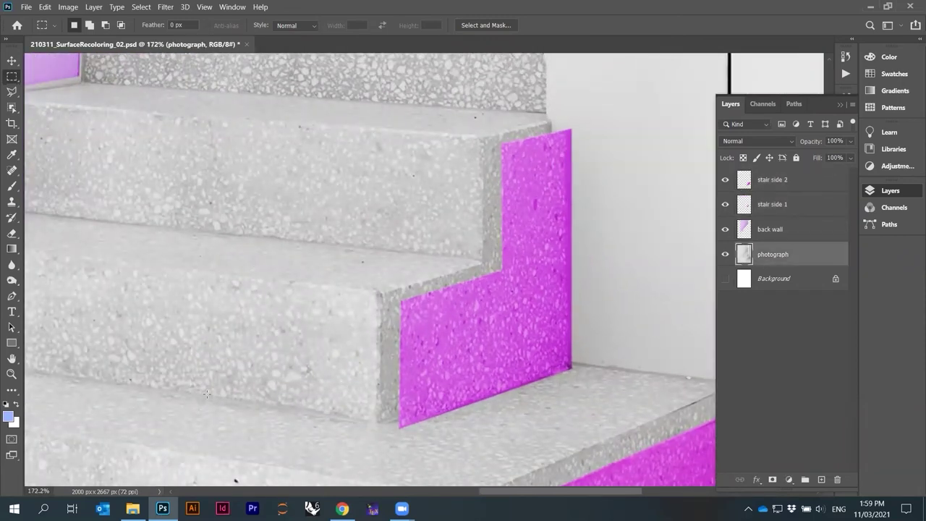
{"action": "left_click_drag", "start_coordinate": [9, 282], "coordinate": [61, 293]}
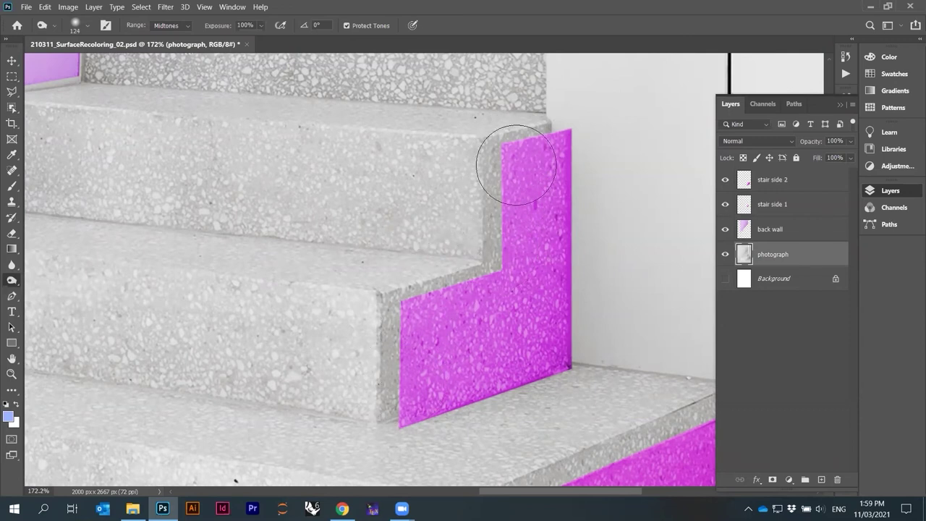
{"action": "left_click", "coordinate": [190, 29]}
{"action": "left_click", "coordinate": [168, 42]}
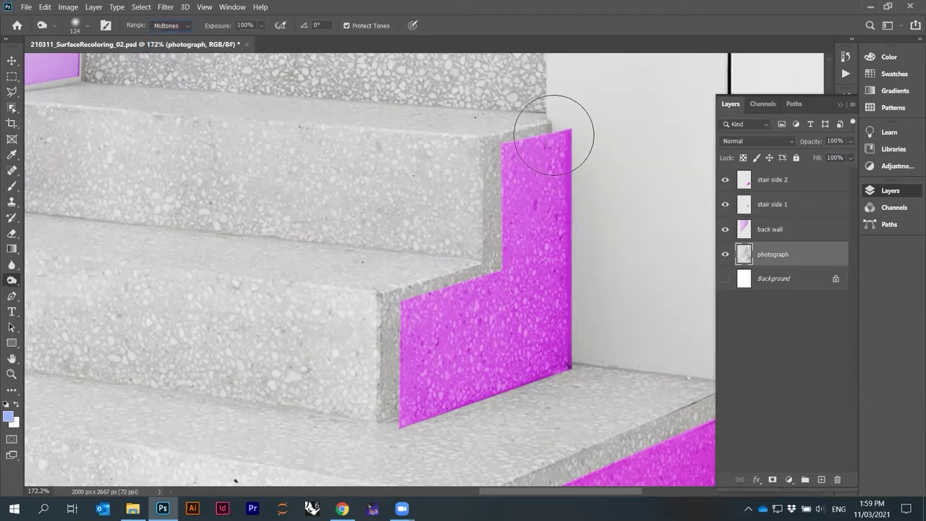
- Burn the exposed grey strip beside the upper magenta stair piece with the 124 px brush, and undo the stroke
{"action": "mouse_move", "coordinate": [554, 132]}
{"action": "left_mouse_down"}
{"action": "mouse_move", "coordinate": [488, 162]}
{"action": "mouse_move", "coordinate": [471, 191]}
{"action": "mouse_move", "coordinate": [471, 248]}
{"action": "mouse_move", "coordinate": [438, 295]}
{"action": "mouse_move", "coordinate": [387, 335]}
{"action": "mouse_move", "coordinate": [378, 398]}
{"action": "left_mouse_up"}
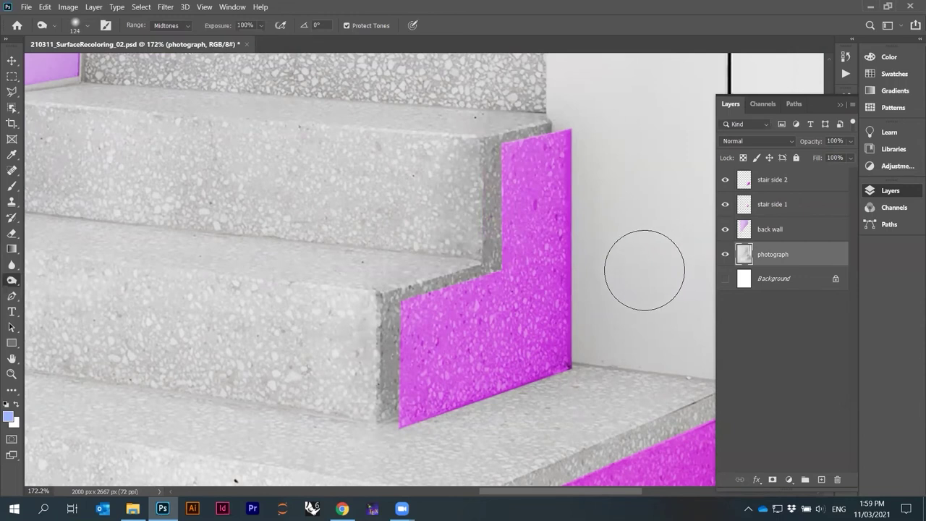
{"action": "scroll", "coordinate": [643, 270], "scroll_direction": "down", "scroll_amount": 3}
{"action": "scroll", "coordinate": [643, 270], "scroll_direction": "down", "scroll_amount": 2}
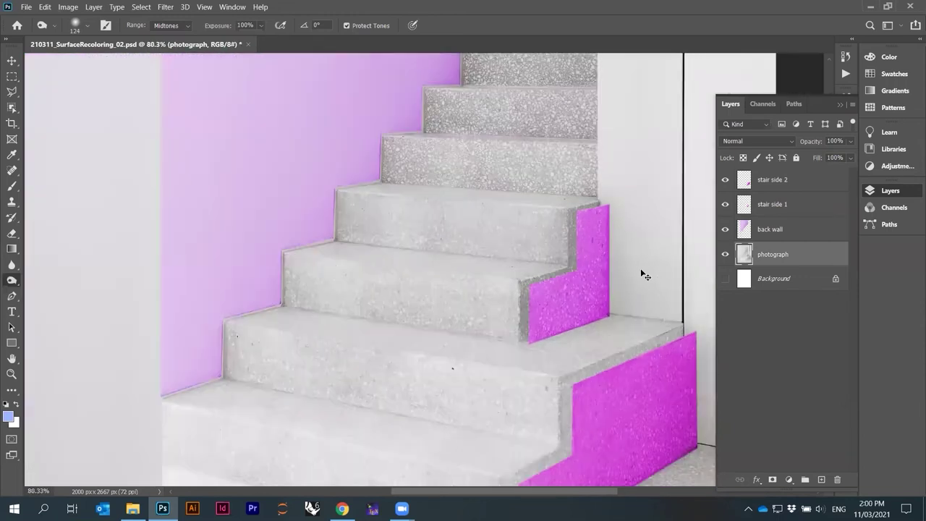
{"action": "scroll", "coordinate": [614, 269], "scroll_direction": "up", "scroll_amount": 5}
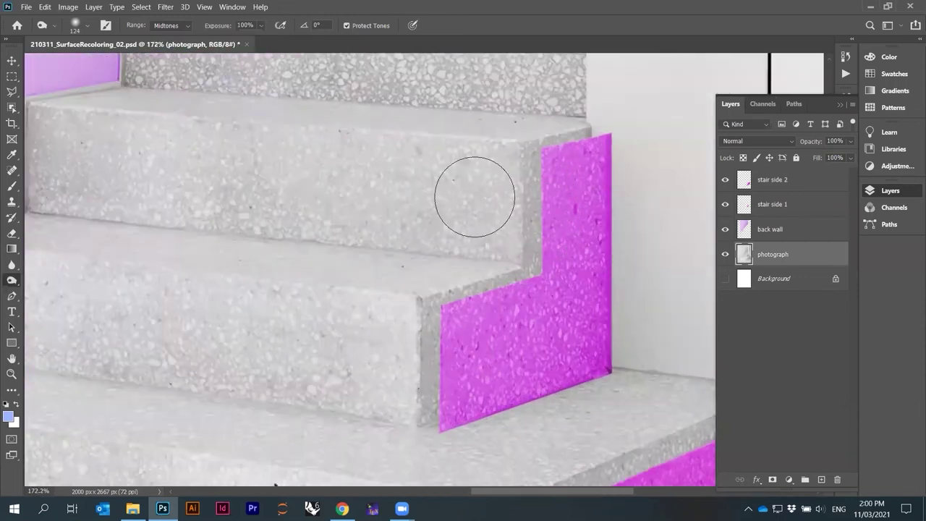
- Set the Burn brush size to 78 px
{"action": "right_click", "coordinate": [474, 197]}
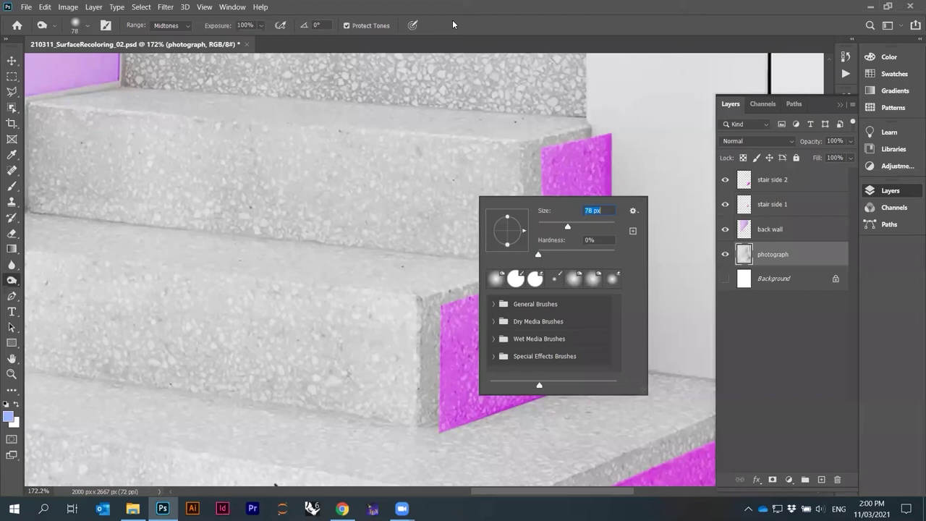
{"action": "key", "text": "Return"}
- Burn the grey strip along the upper stair side with the smaller brush, and undo the stroke
{"action": "mouse_move", "coordinate": [545, 267]}
{"action": "left_mouse_down"}
{"action": "mouse_move", "coordinate": [534, 289]}
{"action": "mouse_move", "coordinate": [477, 312]}
{"action": "mouse_move", "coordinate": [440, 424]}
{"action": "left_mouse_up"}
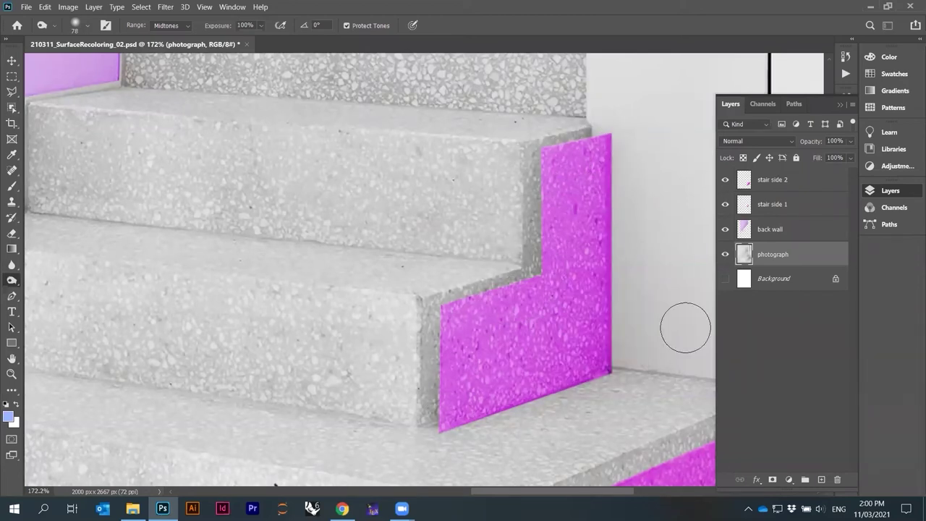
{"action": "scroll", "coordinate": [488, 193], "scroll_direction": "down", "scroll_amount": 3}
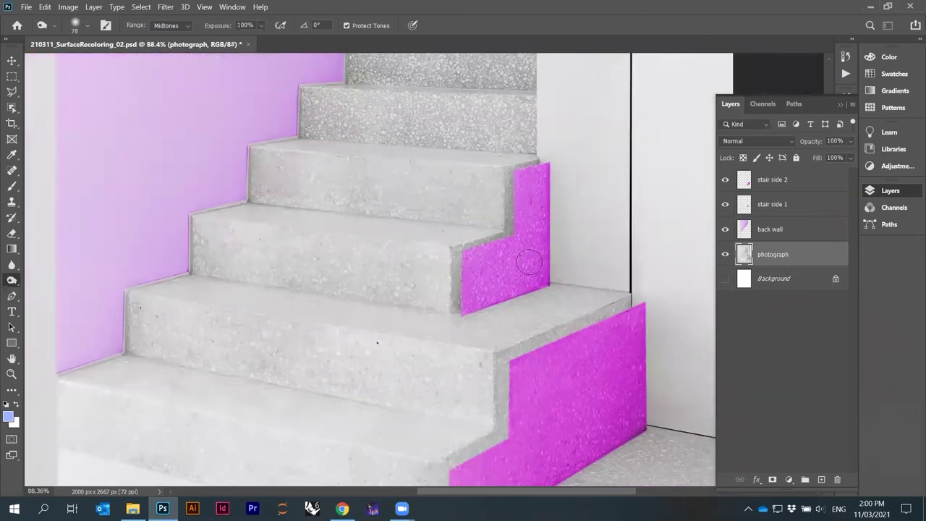
{"action": "scroll", "coordinate": [529, 262], "scroll_direction": "up", "scroll_amount": 2}
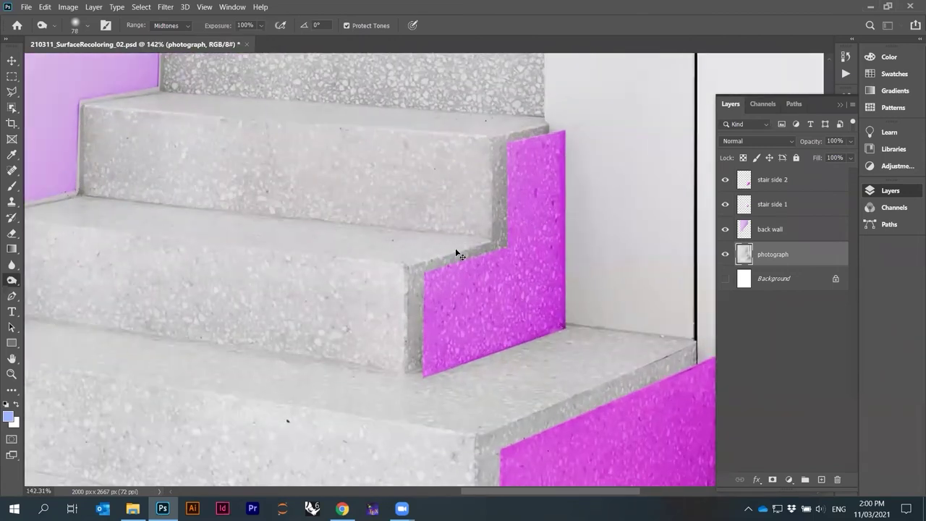
{"action": "key", "text": "ctrl+z"}
- Burn the grey strip and the neighbouring step surfaces freehand without a selection, and undo the darkening
{"action": "mouse_move", "coordinate": [535, 128]}
{"action": "left_mouse_down"}
{"action": "mouse_move", "coordinate": [481, 137]}
{"action": "mouse_move", "coordinate": [468, 152]}
{"action": "mouse_move", "coordinate": [465, 228]}
{"action": "mouse_move", "coordinate": [411, 240]}
{"action": "mouse_move", "coordinate": [385, 258]}
{"action": "mouse_move", "coordinate": [383, 366]}
{"action": "mouse_move", "coordinate": [382, 260]}
{"action": "mouse_move", "coordinate": [402, 224]}
{"action": "mouse_move", "coordinate": [428, 188]}
{"action": "mouse_move", "coordinate": [419, 343]}
{"action": "mouse_move", "coordinate": [424, 266]}
{"action": "mouse_move", "coordinate": [466, 259]}
{"action": "mouse_move", "coordinate": [528, 148]}
{"action": "left_mouse_up"}
{"action": "mouse_move", "coordinate": [418, 326]}
{"action": "left_mouse_down"}
{"action": "mouse_move", "coordinate": [376, 333]}
{"action": "mouse_move", "coordinate": [351, 355]}
{"action": "mouse_move", "coordinate": [333, 296]}
{"action": "mouse_move", "coordinate": [431, 144]}
{"action": "mouse_move", "coordinate": [540, 137]}
{"action": "mouse_move", "coordinate": [423, 139]}
{"action": "mouse_move", "coordinate": [310, 314]}
{"action": "mouse_move", "coordinate": [445, 188]}
{"action": "mouse_move", "coordinate": [559, 154]}
{"action": "mouse_move", "coordinate": [503, 253]}
{"action": "left_mouse_up"}
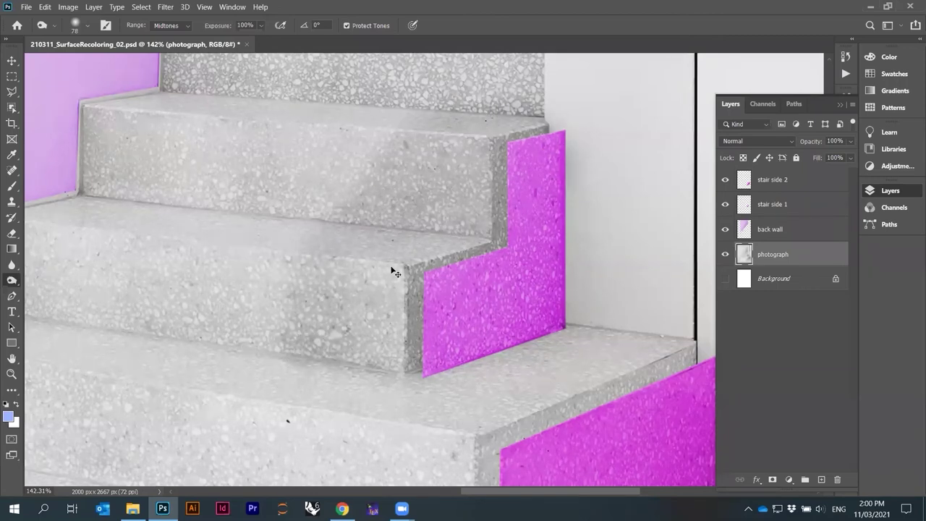
{"action": "key", "text": "ctrl+z"}
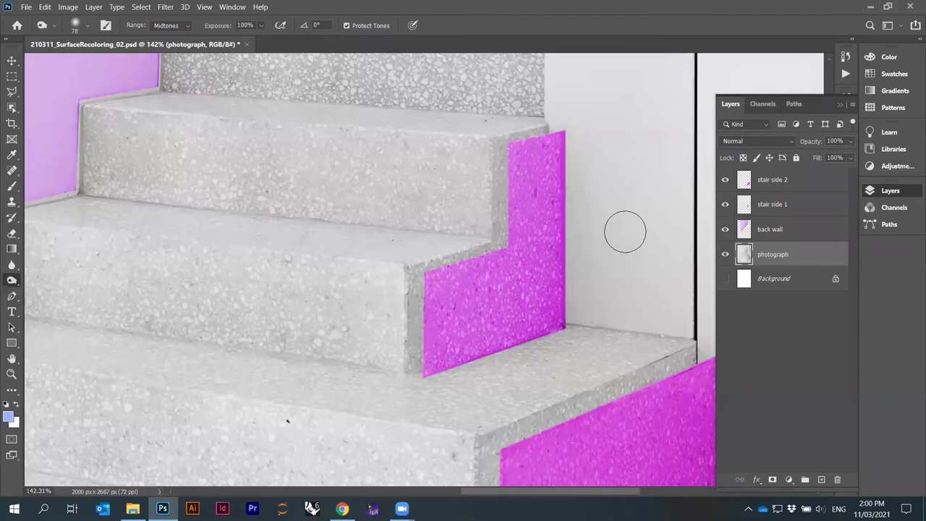
- Outline the original upper stair side face, including its exposed grey strip, with a Polygonal Lasso selection on the photograph layer
{"action": "scroll", "coordinate": [522, 205], "scroll_direction": "up", "scroll_amount": 3}
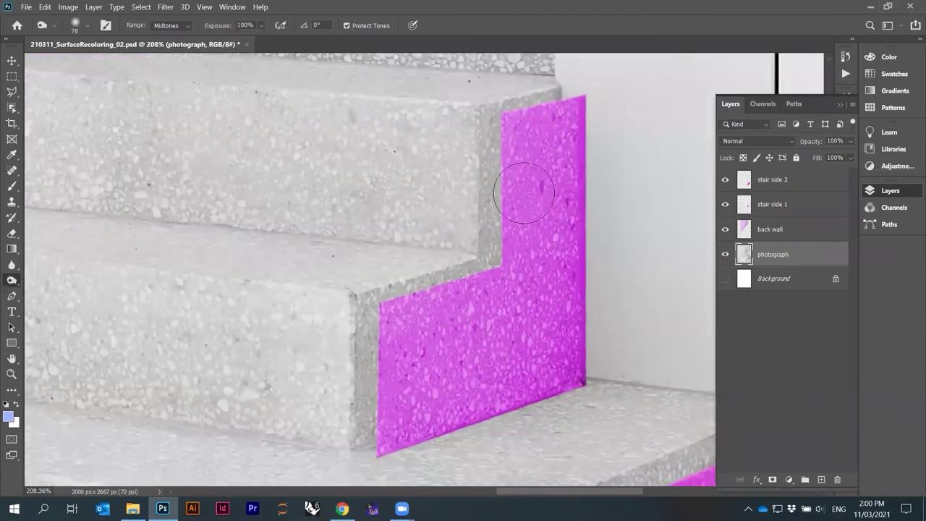
{"action": "left_click", "coordinate": [11, 91]}
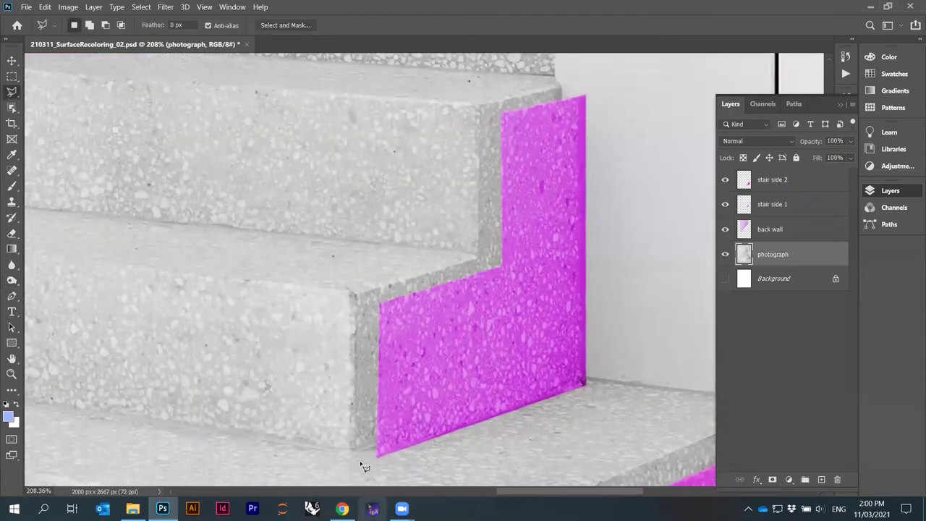
{"action": "left_click", "coordinate": [352, 296]}
{"action": "left_click", "coordinate": [476, 259]}
{"action": "left_click", "coordinate": [476, 105]}
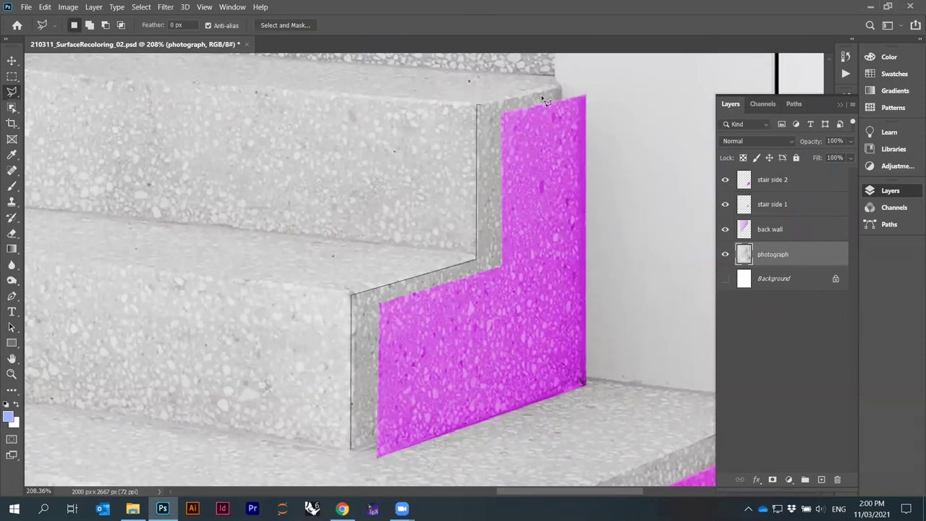
{"action": "left_click", "coordinate": [561, 88]}
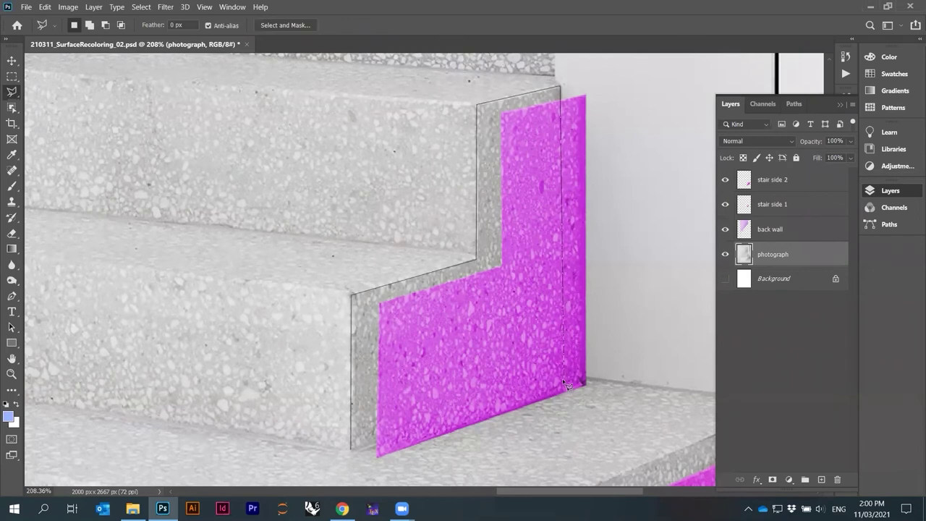
{"action": "left_click", "coordinate": [353, 448]}
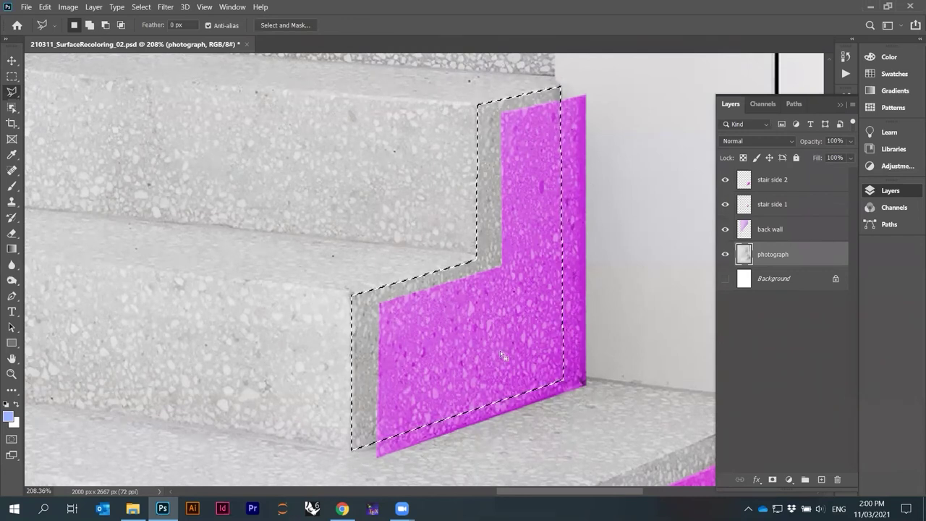
- Burn the exposed grey strip inside the selection on the photograph layer, and deselect with the Rectangular Marquee tool active
{"action": "left_click", "coordinate": [12, 280]}
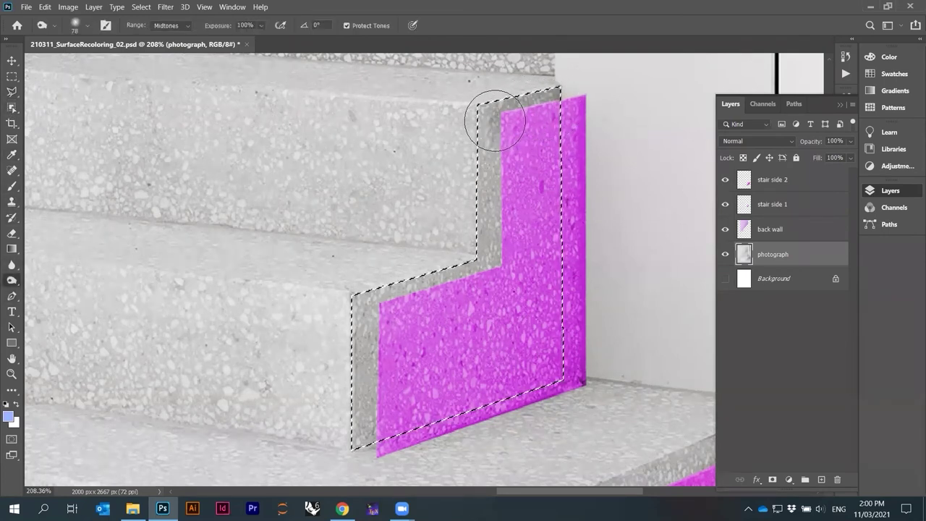
{"action": "mouse_move", "coordinate": [487, 179]}
{"action": "left_mouse_down"}
{"action": "mouse_move", "coordinate": [478, 271]}
{"action": "mouse_move", "coordinate": [448, 281]}
{"action": "left_mouse_up"}
{"action": "mouse_move", "coordinate": [374, 306]}
{"action": "left_mouse_down"}
{"action": "mouse_move", "coordinate": [352, 384]}
{"action": "mouse_move", "coordinate": [355, 451]}
{"action": "left_mouse_up"}
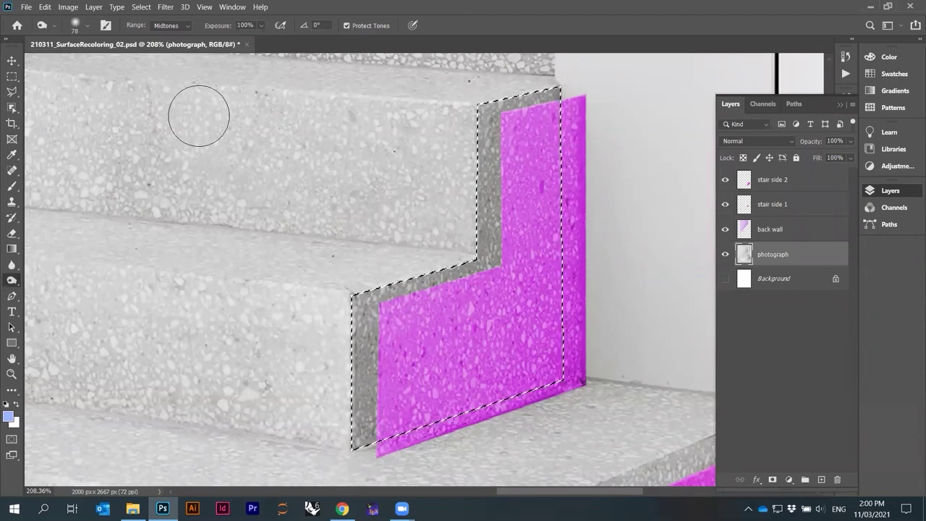
{"action": "left_click", "coordinate": [12, 76]}
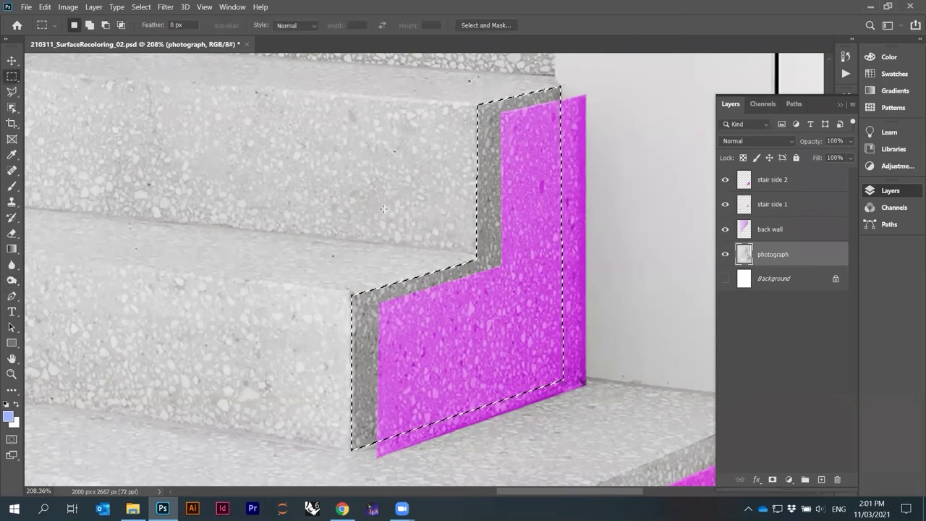
{"action": "key", "text": "ctrl+d"}
{"action": "scroll", "coordinate": [382, 172], "scroll_direction": "down", "scroll_amount": 2}
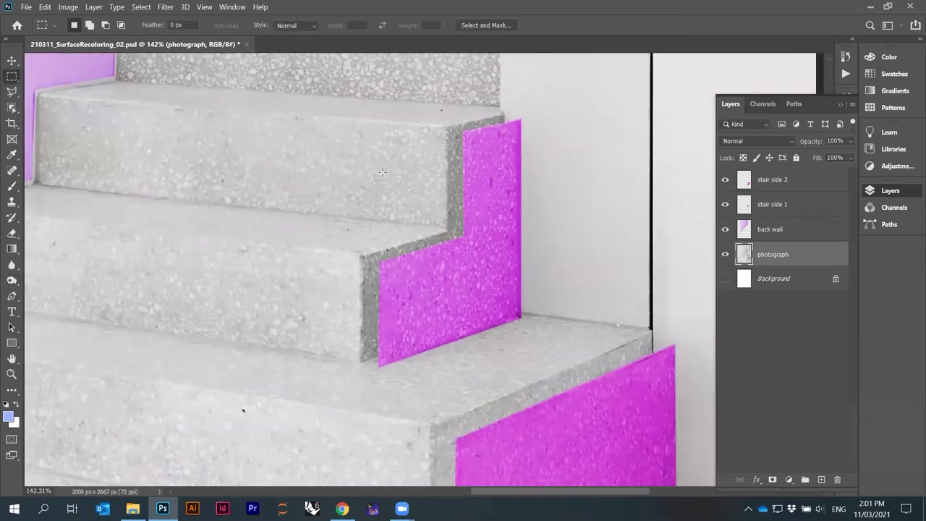
- Undo the burn on the upper stair side's grey strip and bring back the selection around the original side face
{"action": "scroll", "coordinate": [382, 172], "scroll_direction": "down", "scroll_amount": 3}
{"action": "scroll", "coordinate": [401, 190], "scroll_direction": "up", "scroll_amount": 2}
{"action": "key", "text": "ctrl+shift+d"}
{"action": "scroll", "coordinate": [400, 189], "scroll_direction": "up", "scroll_amount": 2}
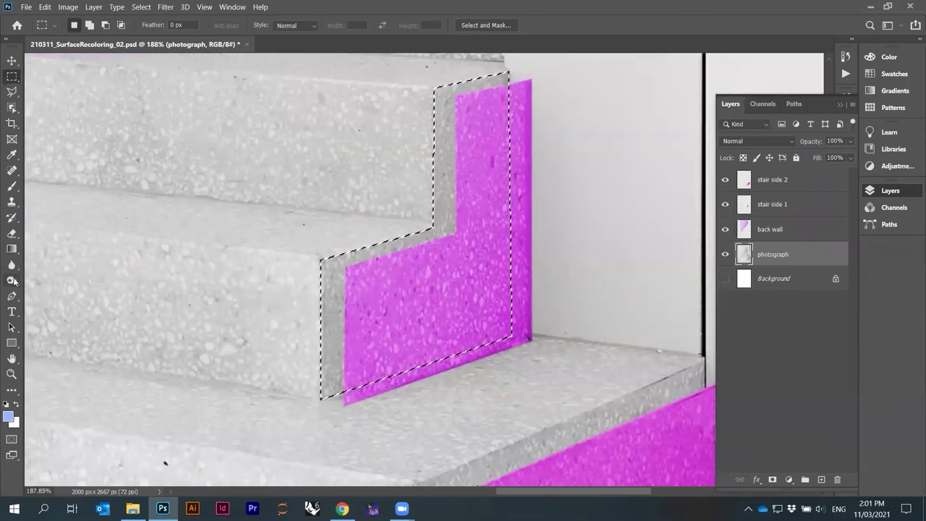
- Burn the exposed grey strip inside the upper stair side selection on the photograph layer, and deselect
{"action": "left_click", "coordinate": [13, 280]}
{"action": "mouse_move", "coordinate": [503, 119]}
{"action": "left_mouse_down"}
{"action": "mouse_move", "coordinate": [481, 110]}
{"action": "mouse_move", "coordinate": [470, 128]}
{"action": "mouse_move", "coordinate": [468, 217]}
{"action": "mouse_move", "coordinate": [456, 254]}
{"action": "mouse_move", "coordinate": [361, 295]}
{"action": "mouse_move", "coordinate": [366, 377]}
{"action": "left_mouse_up"}
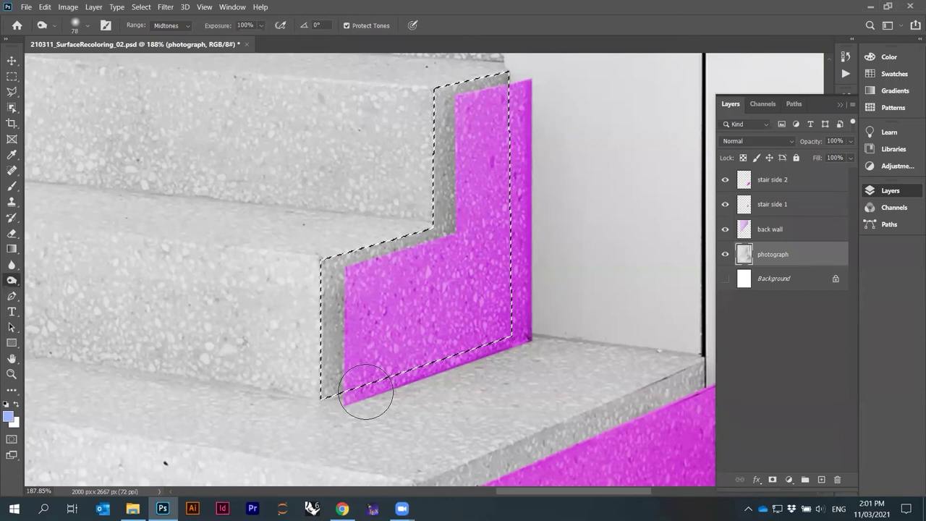
{"action": "left_click", "coordinate": [12, 76]}
{"action": "key", "text": "ctrl+d"}
{"action": "scroll", "coordinate": [498, 246], "scroll_direction": "down", "scroll_amount": 3}
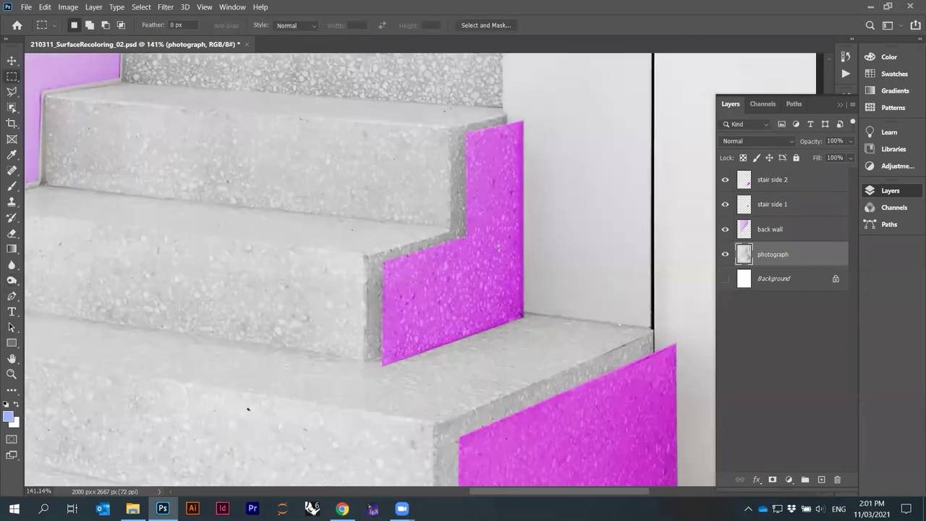
- Load the stair side 2 shape as a selection and shift only the outline onto the original lower stair side face
{"action": "scroll", "coordinate": [498, 246], "scroll_direction": "down", "scroll_amount": 2}
{"action": "scroll", "coordinate": [515, 233], "scroll_direction": "down", "scroll_amount": 2}
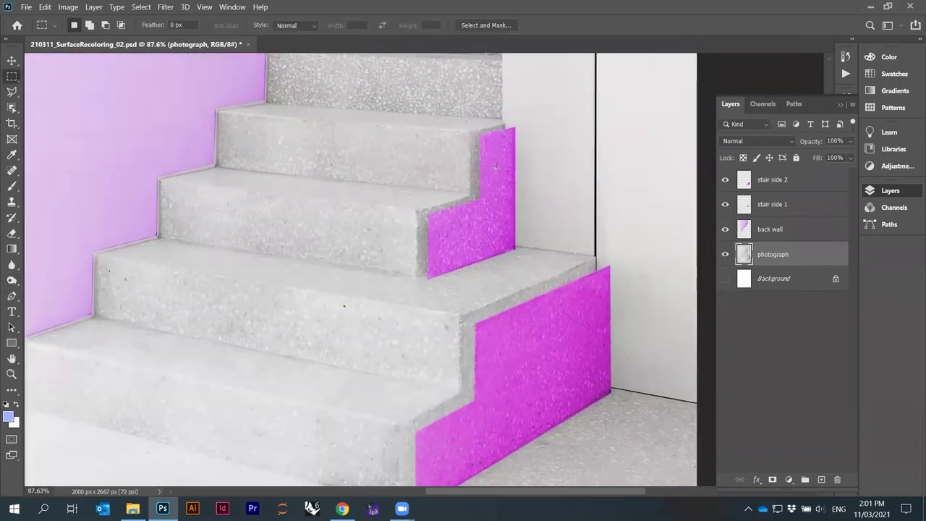
{"action": "scroll", "coordinate": [499, 143], "scroll_direction": "up", "scroll_amount": 3}
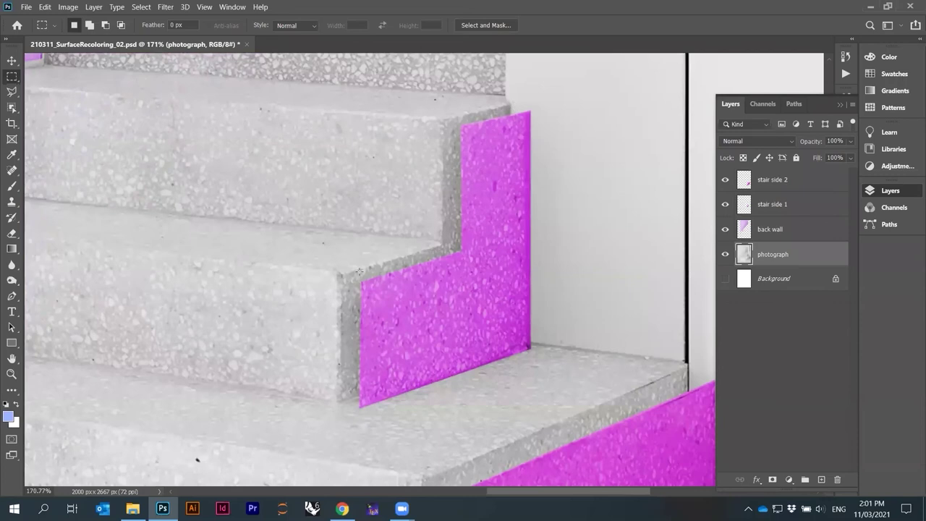
{"action": "scroll", "coordinate": [360, 271], "scroll_direction": "down", "scroll_amount": 5}
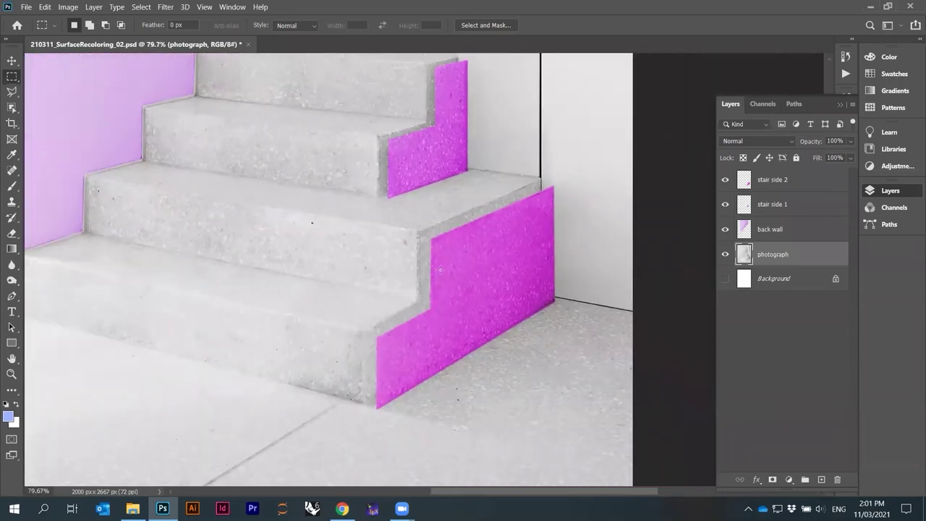
{"action": "scroll", "coordinate": [449, 304], "scroll_direction": "up", "scroll_amount": 3}
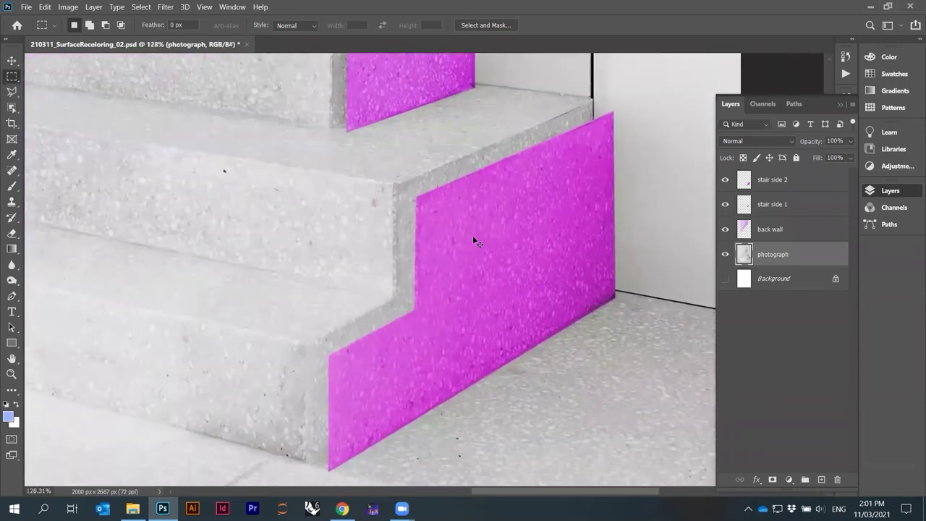
{"action": "left_click", "coordinate": [467, 231], "text": "ctrl"}
{"action": "left_click_drag", "start_coordinate": [470, 241], "coordinate": [478, 220]}
{"action": "scroll", "coordinate": [474, 244], "scroll_direction": "up", "scroll_amount": 4}
{"action": "scroll", "coordinate": [490, 228], "scroll_direction": "down", "scroll_amount": 3}
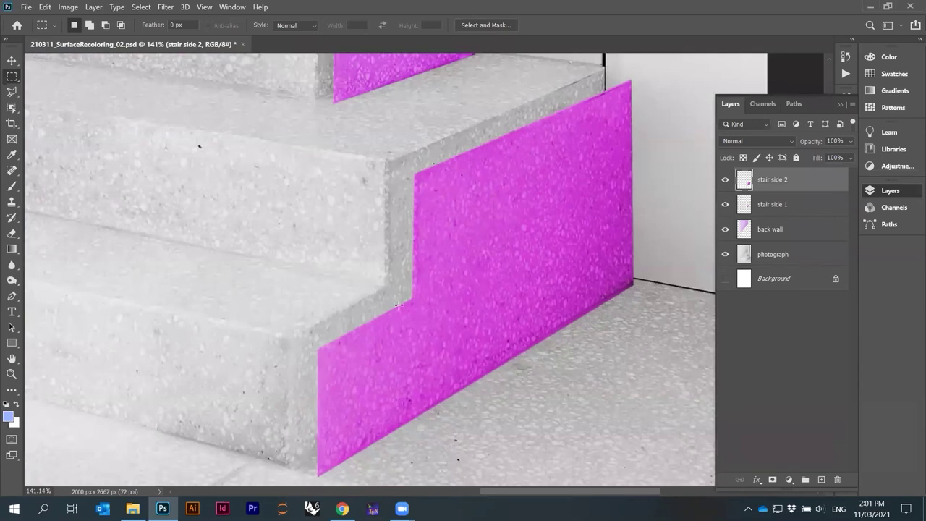
{"action": "left_click", "coordinate": [745, 180], "text": "ctrl"}
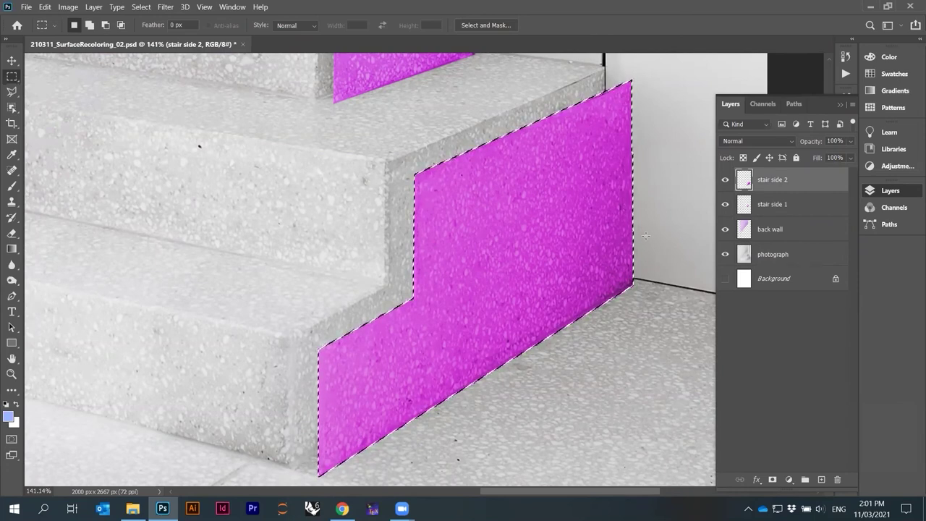
{"action": "left_click_drag", "start_coordinate": [439, 188], "coordinate": [412, 178]}
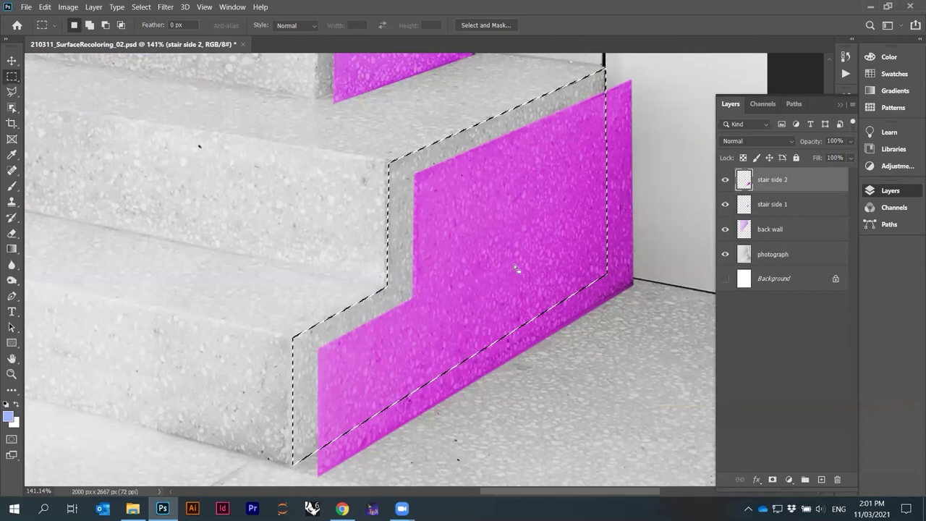
- Burn the exposed grey strip inside the lower stair side selection on the photograph layer, and deselect
{"action": "left_click", "coordinate": [771, 253]}
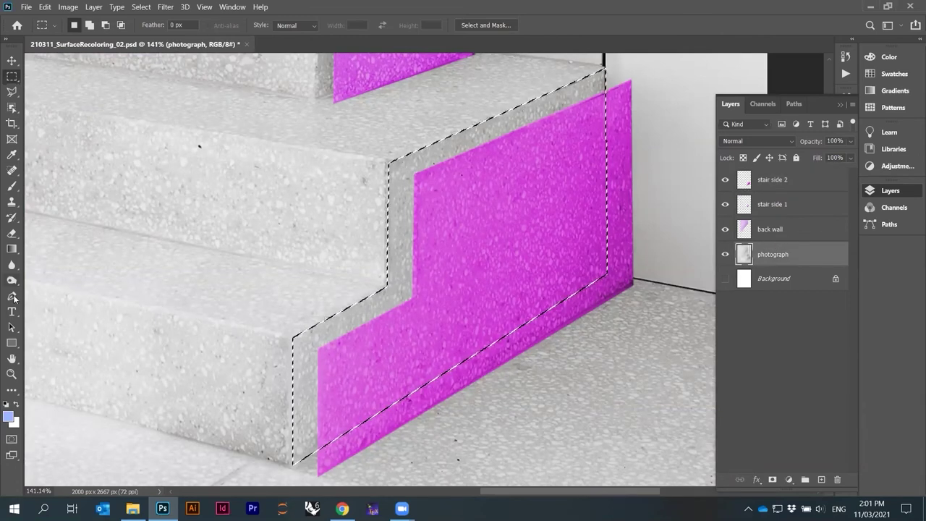
{"action": "left_click", "coordinate": [12, 280]}
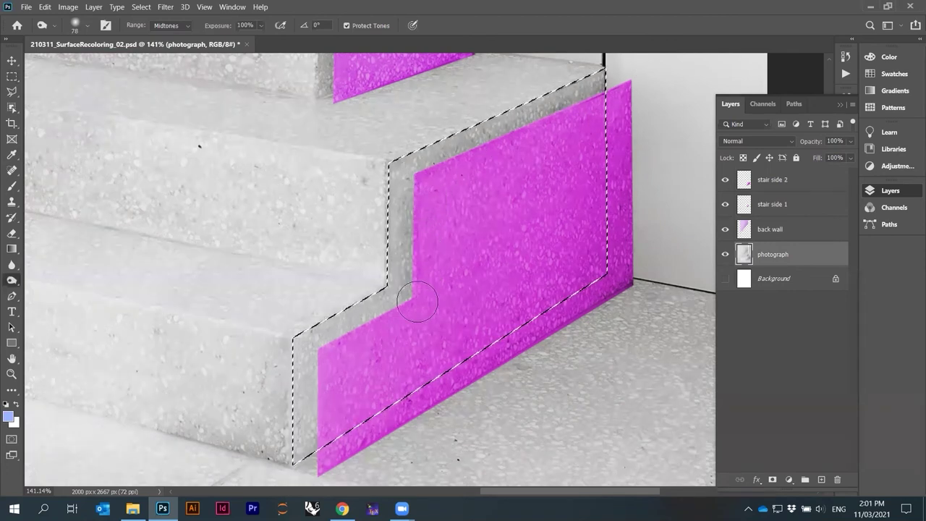
{"action": "mouse_move", "coordinate": [372, 337]}
{"action": "left_mouse_down"}
{"action": "mouse_move", "coordinate": [337, 355]}
{"action": "mouse_move", "coordinate": [323, 411]}
{"action": "left_mouse_up"}
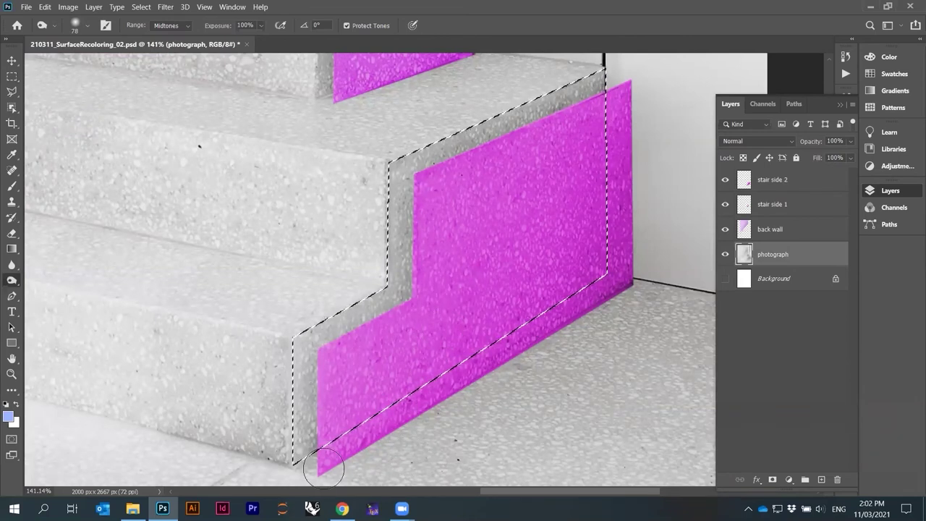
{"action": "key", "text": "m"}
{"action": "key", "text": "ctrl+d"}
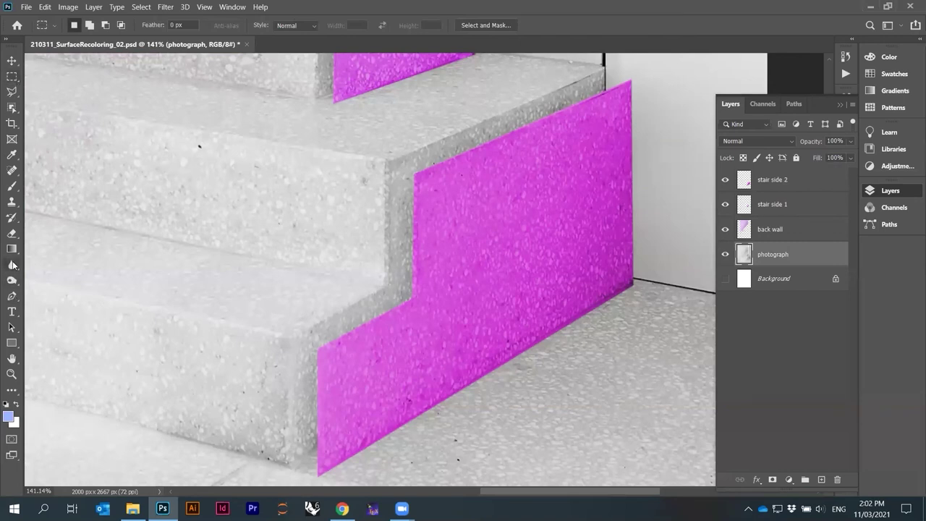
- Set the Burn brush size to 89 px and darken the lower stair side's grey strip near its bottom corner
{"action": "key", "text": "o"}
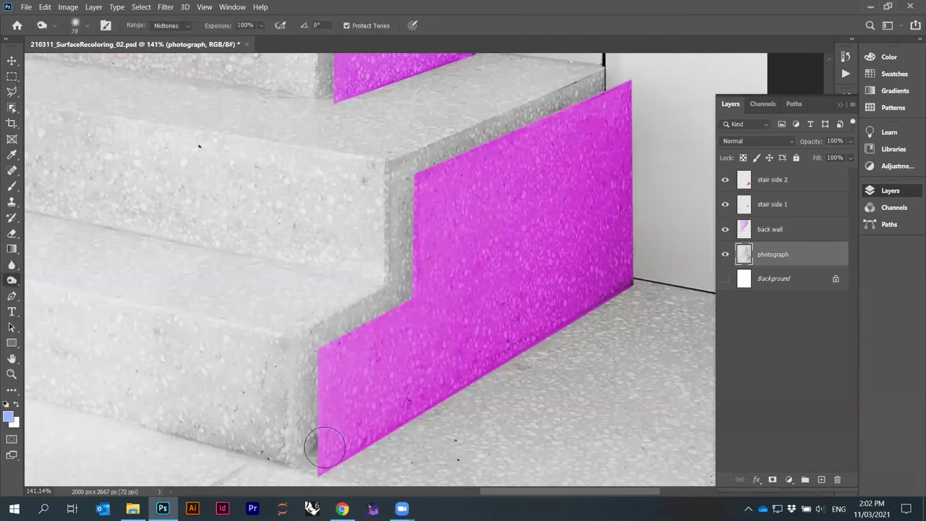
{"action": "scroll", "coordinate": [398, 281], "scroll_direction": "down", "scroll_amount": 3}
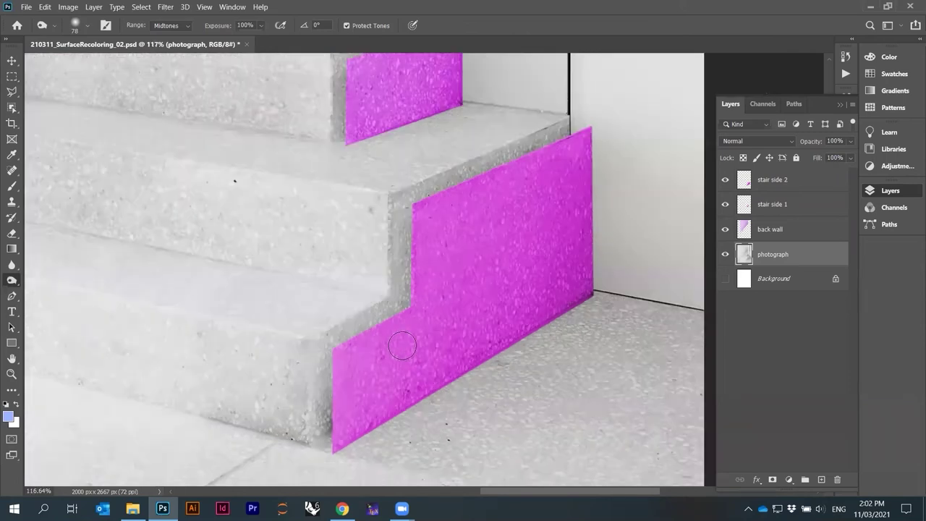
{"action": "right_click", "coordinate": [383, 412]}
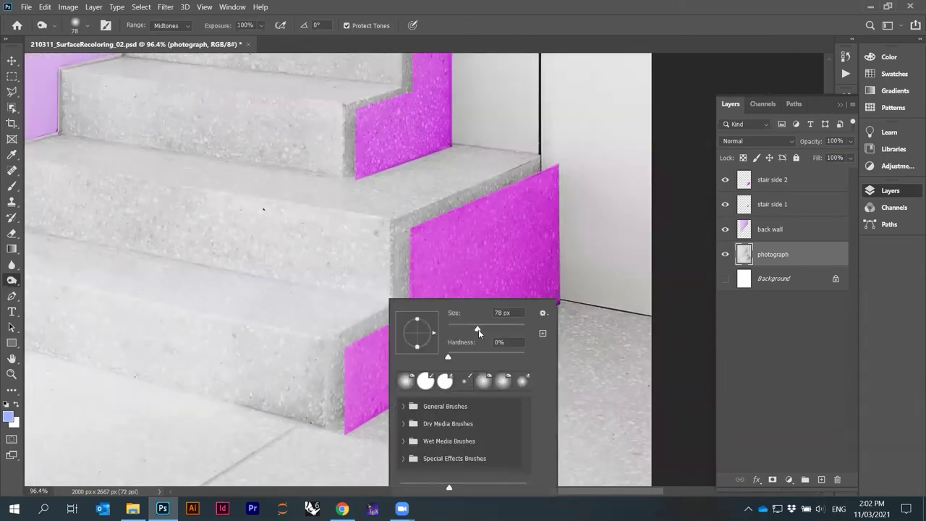
{"action": "key", "text": "Escape"}
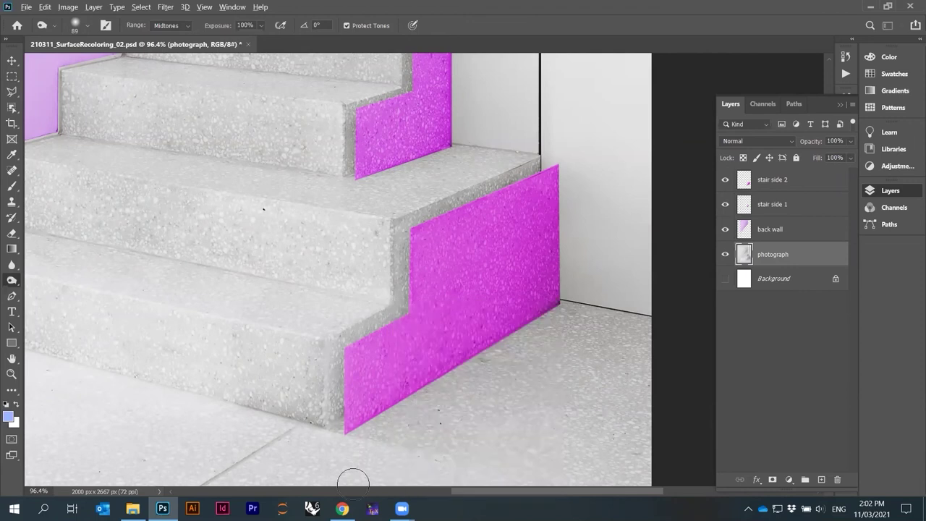
{"action": "scroll", "coordinate": [352, 480], "scroll_direction": "up", "scroll_amount": 2}
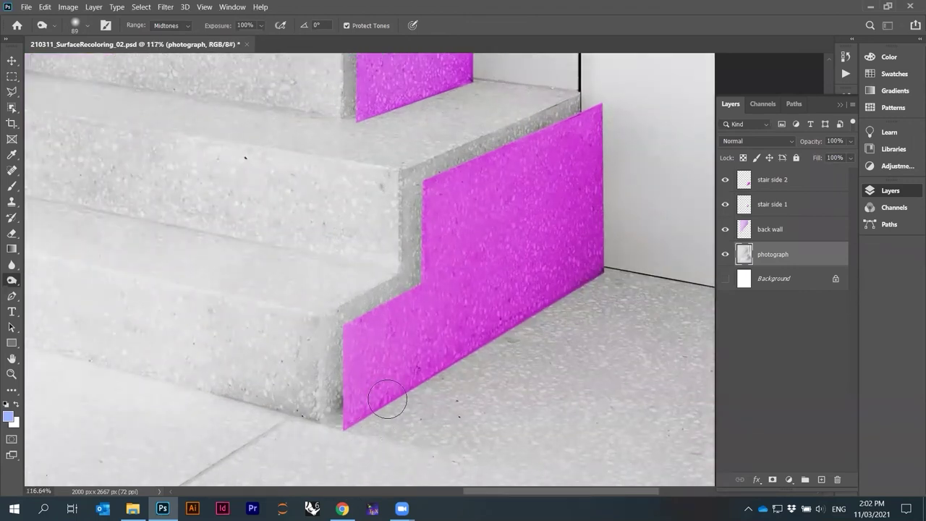
{"action": "left_click_drag", "start_coordinate": [339, 409], "coordinate": [354, 385]}
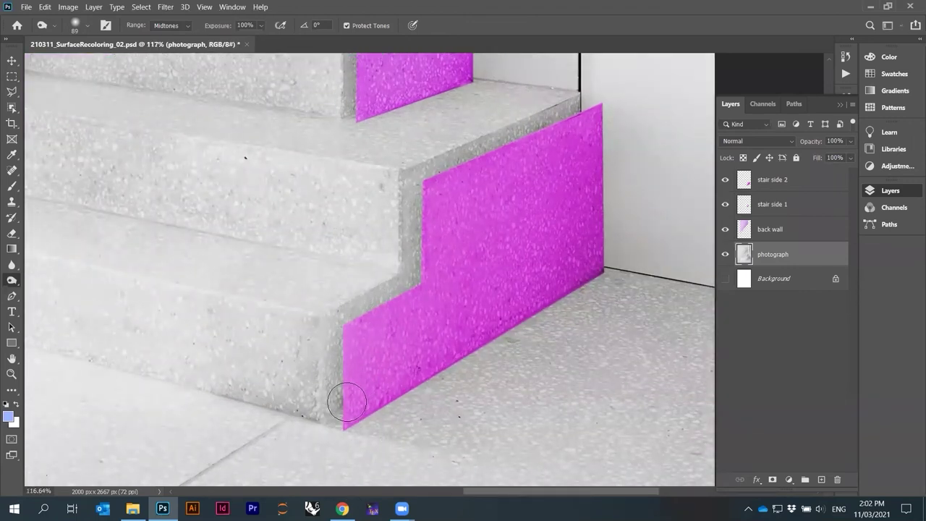
{"action": "scroll", "coordinate": [372, 321], "scroll_direction": "up", "scroll_amount": 3}
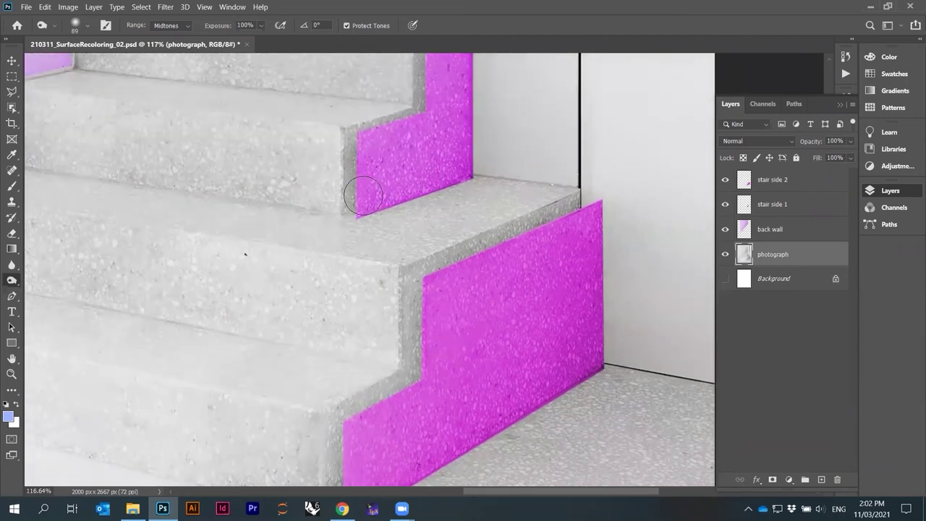
{"action": "scroll", "coordinate": [460, 248], "scroll_direction": "down", "scroll_amount": 3}
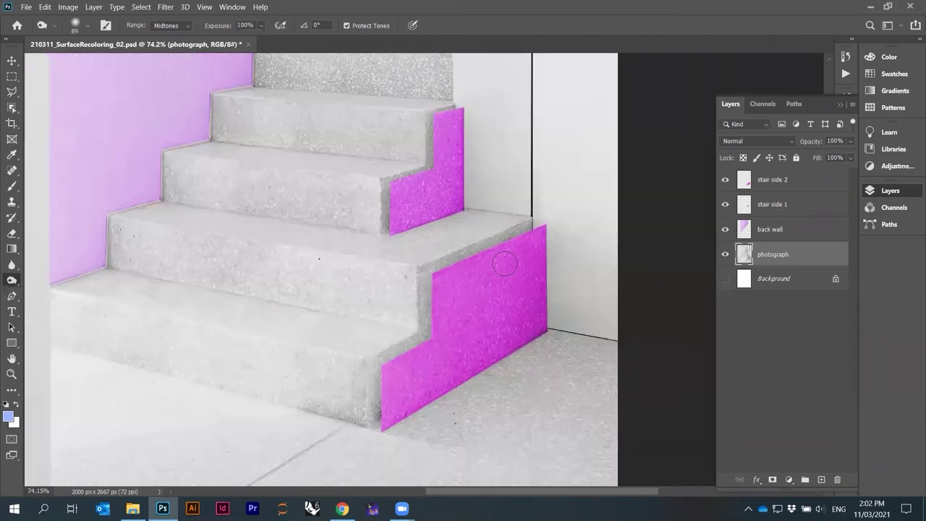
- Examine the darkened stair side strips in the whole picture and up close beside the lower step fronts
{"action": "left_click", "coordinate": [11, 76]}
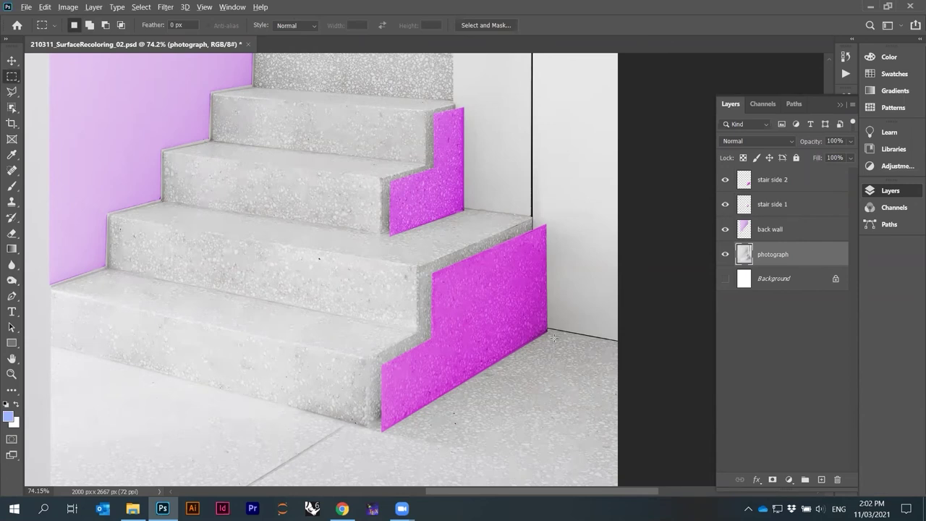
{"action": "scroll", "coordinate": [553, 338], "scroll_direction": "down", "scroll_amount": 2}
{"action": "scroll", "coordinate": [561, 355], "scroll_direction": "down", "scroll_amount": 3}
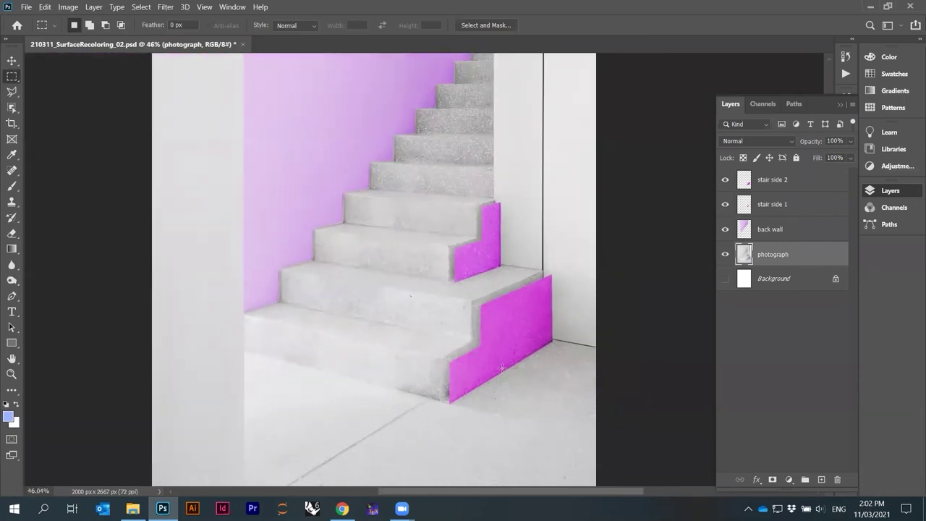
{"action": "scroll", "coordinate": [431, 245], "scroll_direction": "up", "scroll_amount": 1}
{"action": "scroll", "coordinate": [431, 244], "scroll_direction": "down", "scroll_amount": 2}
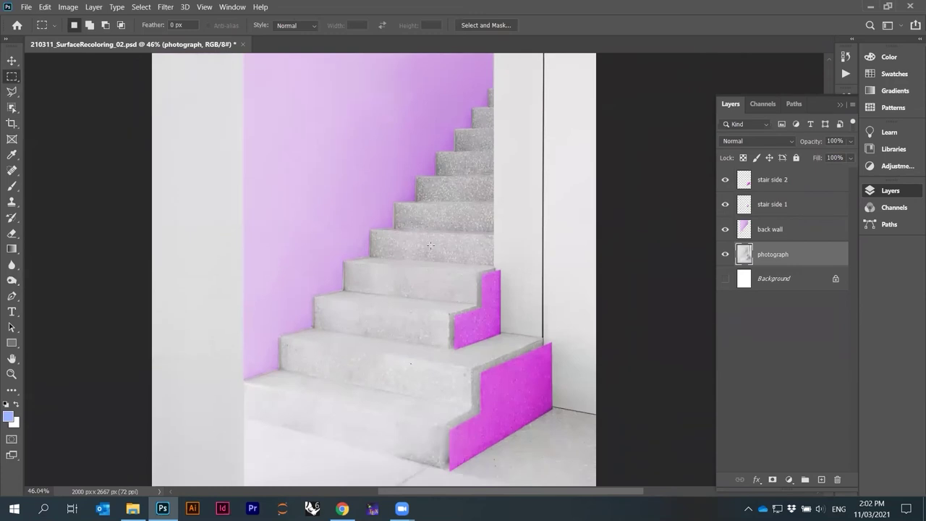
{"action": "scroll", "coordinate": [431, 270], "scroll_direction": "down", "scroll_amount": 1}
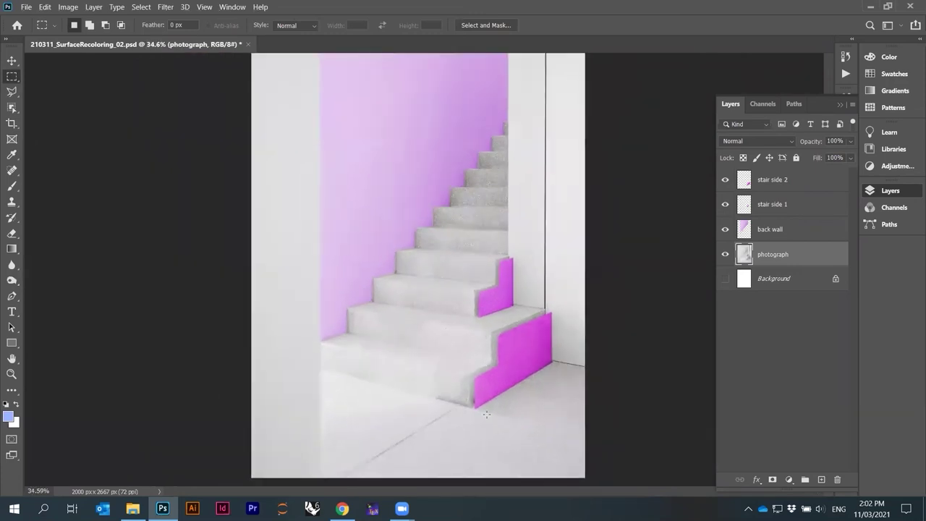
{"action": "scroll", "coordinate": [529, 283], "scroll_direction": "up", "scroll_amount": 3}
{"action": "scroll", "coordinate": [529, 283], "scroll_direction": "up", "scroll_amount": 5}
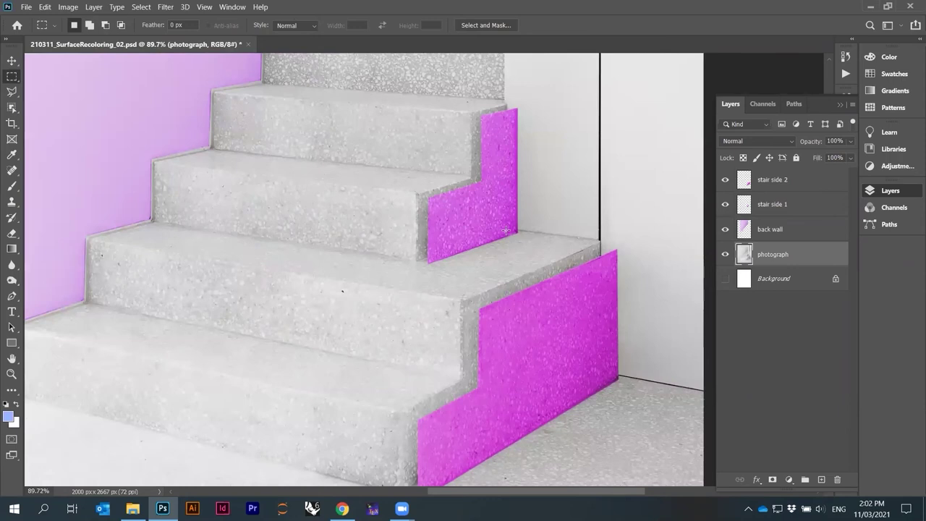
{"action": "scroll", "coordinate": [425, 224], "scroll_direction": "down", "scroll_amount": 3}
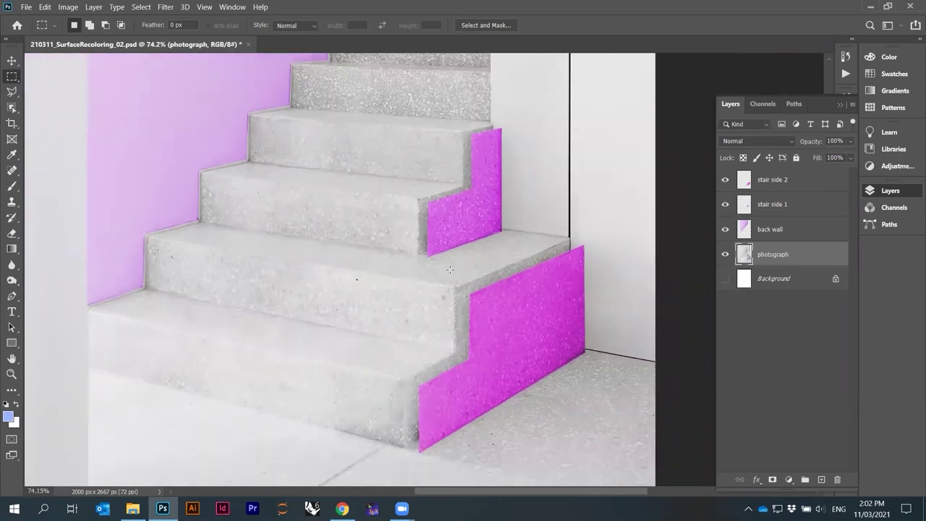
{"action": "scroll", "coordinate": [282, 372], "scroll_direction": "up", "scroll_amount": 4}
{"action": "scroll", "coordinate": [283, 371], "scroll_direction": "up", "scroll_amount": 2}
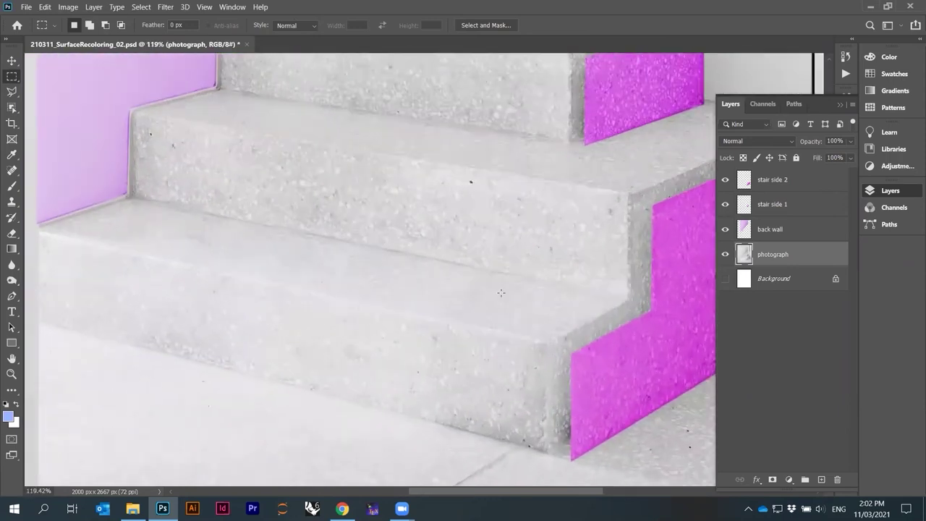
{"action": "scroll", "coordinate": [371, 298], "scroll_direction": "down", "scroll_amount": 1}
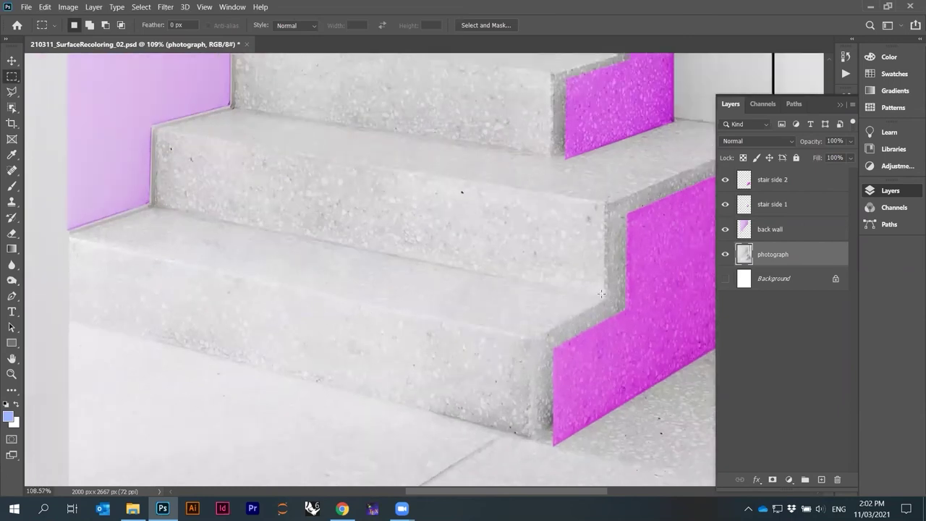
{"action": "scroll", "coordinate": [477, 182], "scroll_direction": "up", "scroll_amount": 2}
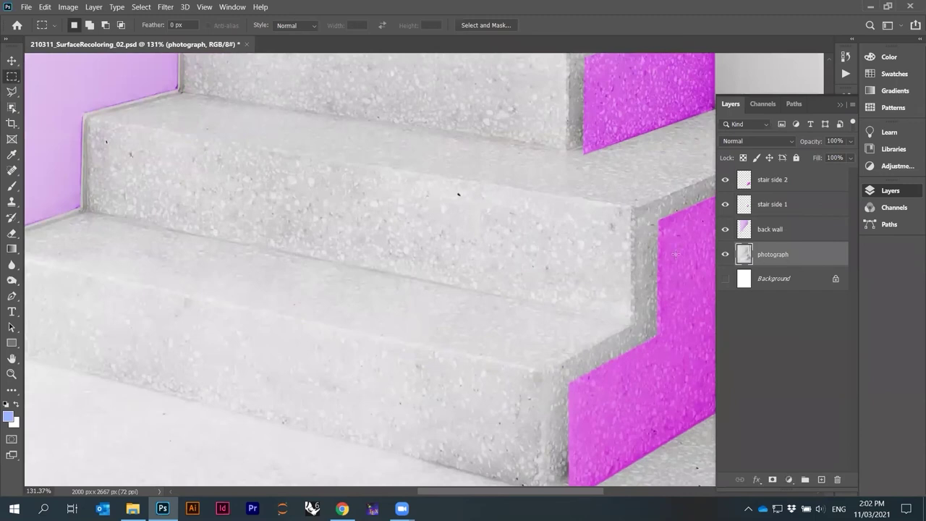
{"action": "scroll", "coordinate": [283, 193], "scroll_direction": "up", "scroll_amount": 1}
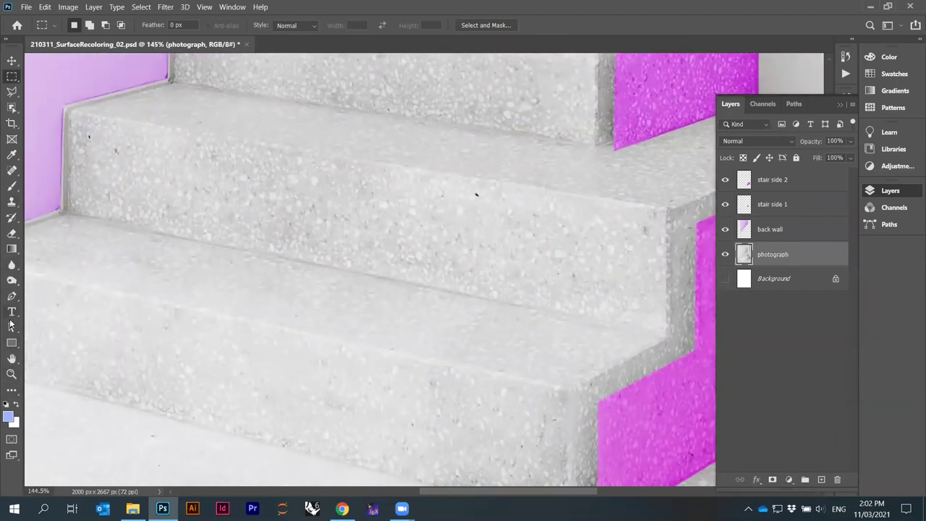
- Outline the front face of the second step from the bottom with the Polygonal Lasso on the photograph layer
{"action": "left_click", "coordinate": [13, 93]}
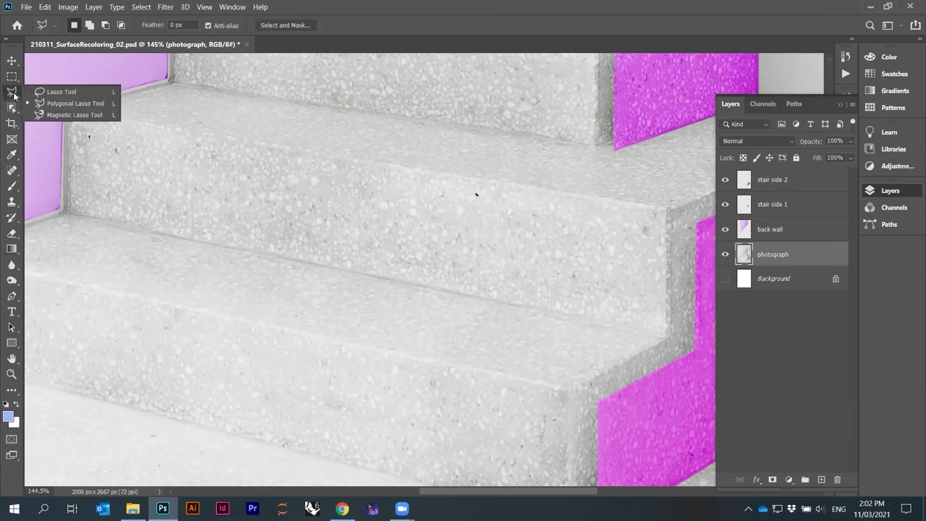
{"action": "left_click", "coordinate": [73, 104]}
{"action": "scroll", "coordinate": [70, 116], "scroll_direction": "up", "scroll_amount": 2}
{"action": "scroll", "coordinate": [435, 188], "scroll_direction": "down", "scroll_amount": 3}
{"action": "left_click_drag", "start_coordinate": [584, 230], "coordinate": [277, 230]}
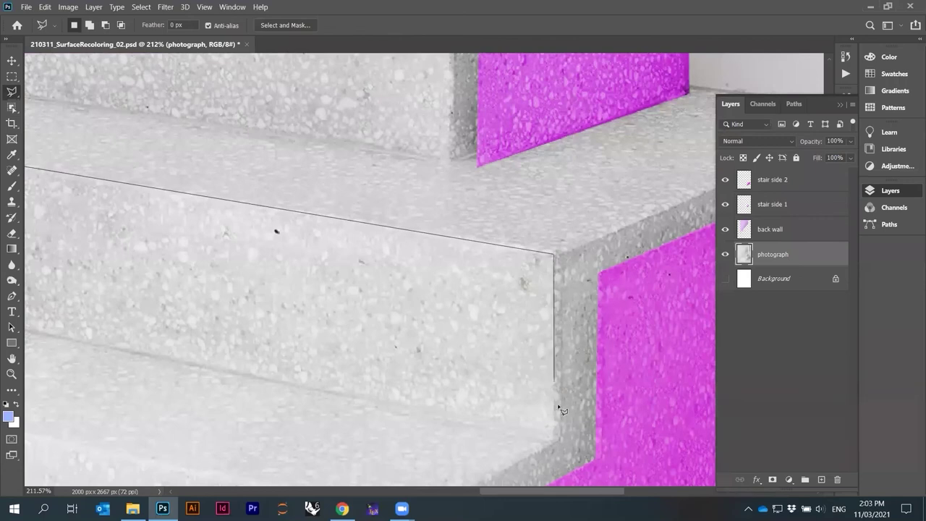
{"action": "left_click", "coordinate": [552, 437]}
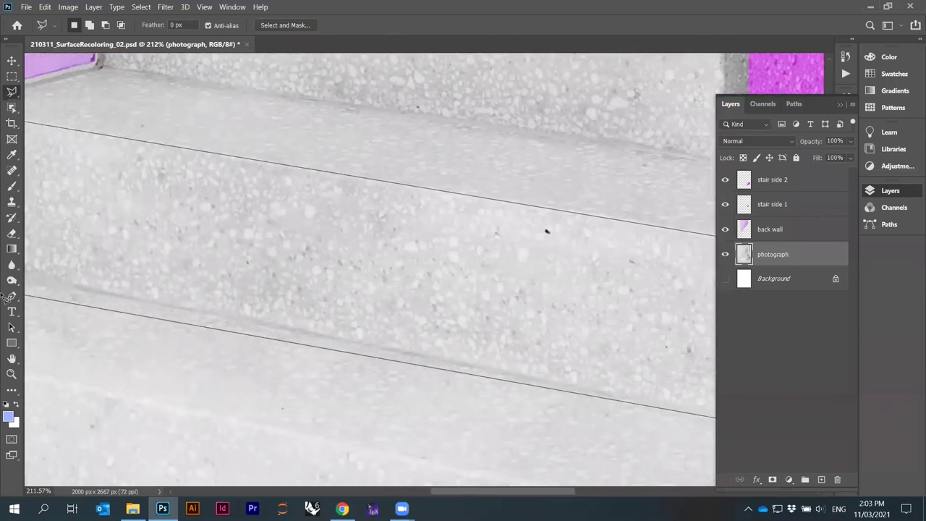
{"action": "left_click", "coordinate": [129, 257]}
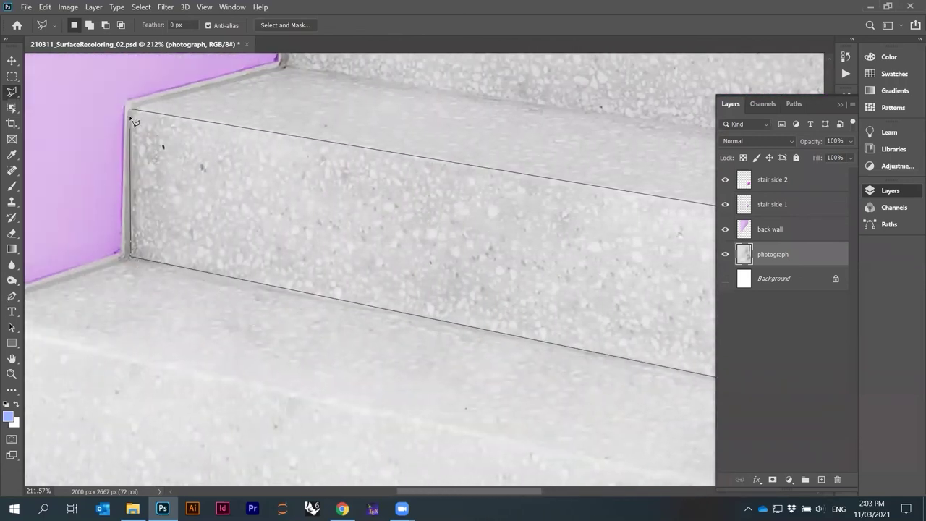
{"action": "left_click", "coordinate": [133, 112]}
- Turn the second step's front selection into a Quick Mask
{"action": "scroll", "coordinate": [108, 170], "scroll_direction": "down", "scroll_amount": 5}
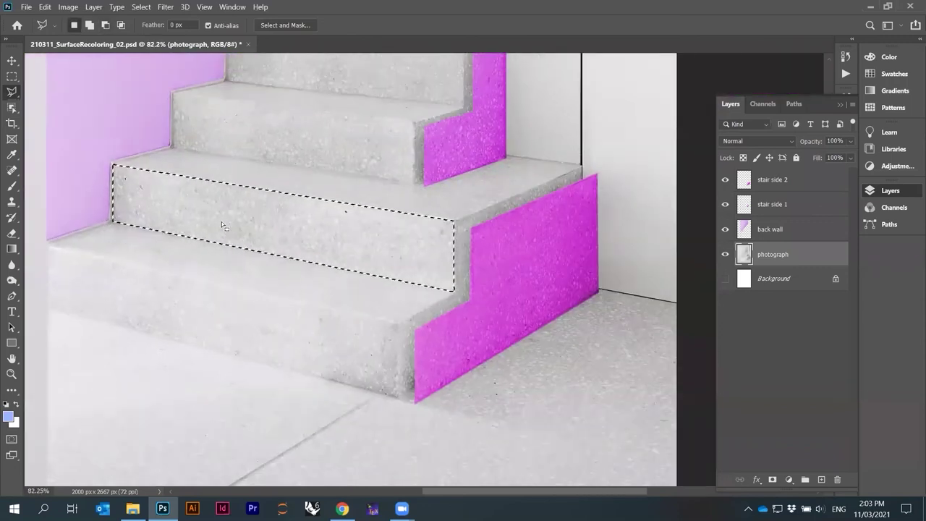
{"action": "scroll", "coordinate": [222, 222], "scroll_direction": "up", "scroll_amount": 2}
{"action": "scroll", "coordinate": [232, 230], "scroll_direction": "up", "scroll_amount": 3}
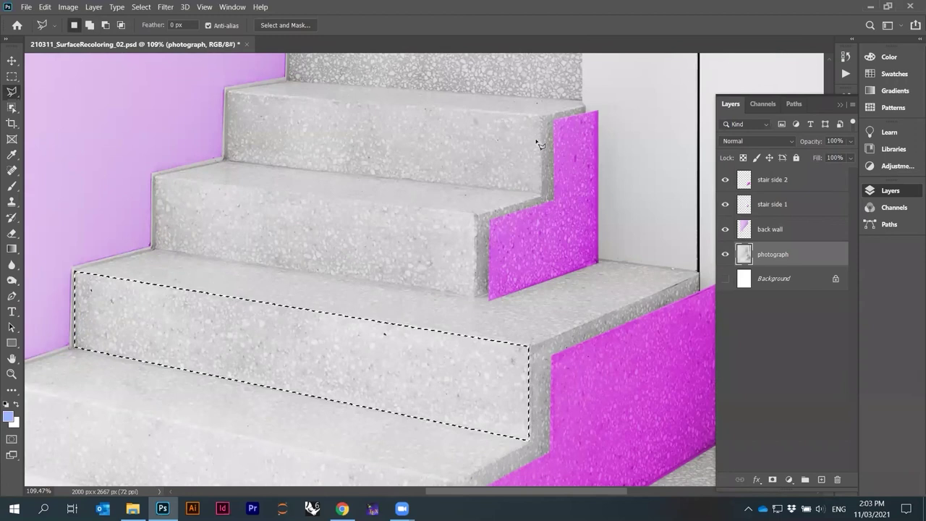
{"action": "scroll", "coordinate": [266, 201], "scroll_direction": "up", "scroll_amount": 2}
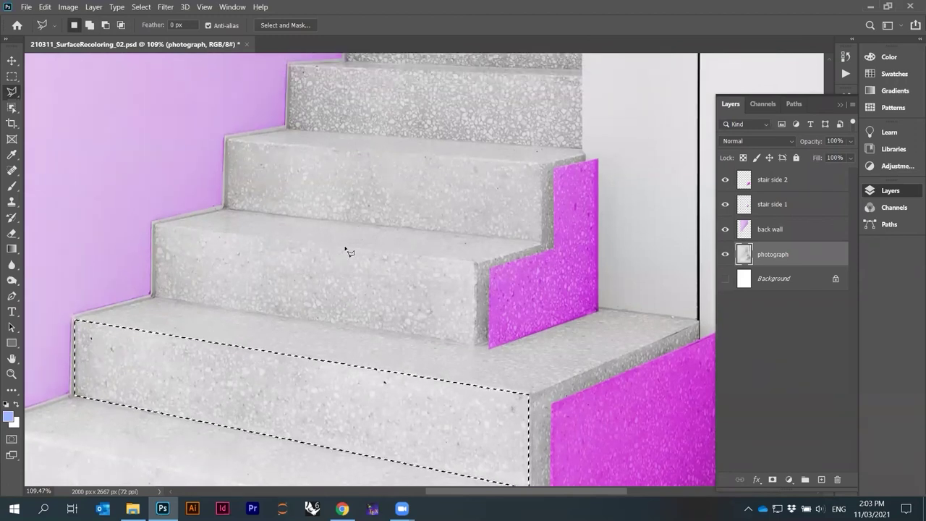
{"action": "scroll", "coordinate": [345, 262], "scroll_direction": "down", "scroll_amount": 5}
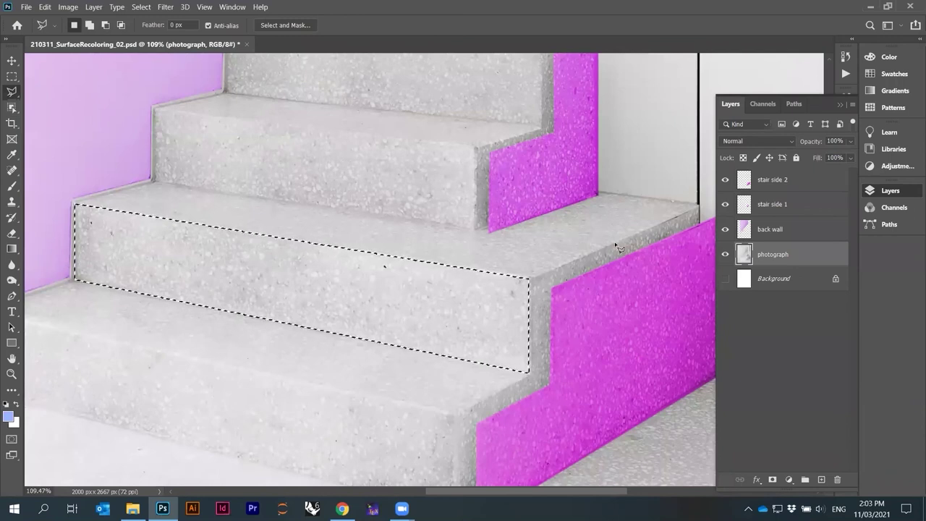
{"action": "scroll", "coordinate": [660, 266], "scroll_direction": "down", "scroll_amount": 2}
{"action": "scroll", "coordinate": [307, 269], "scroll_direction": "left", "scroll_amount": 3}
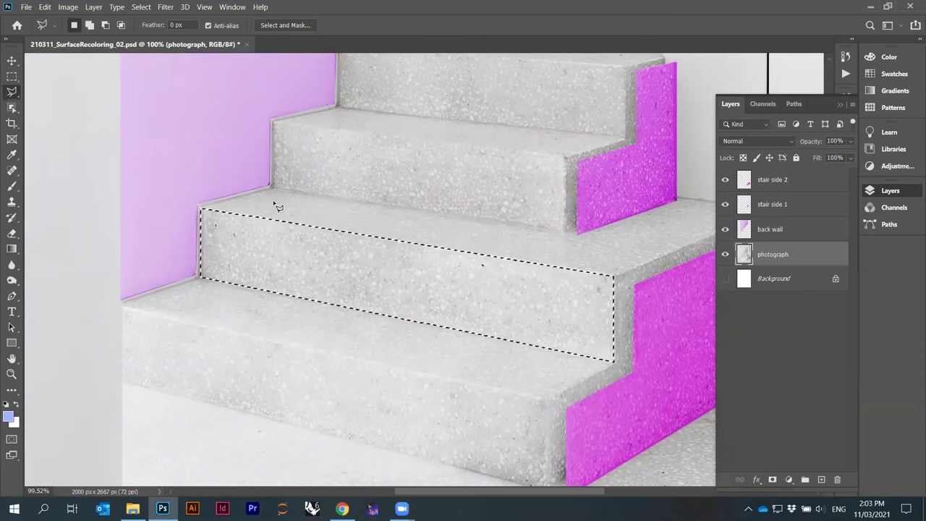
{"action": "left_click", "coordinate": [10, 439]}
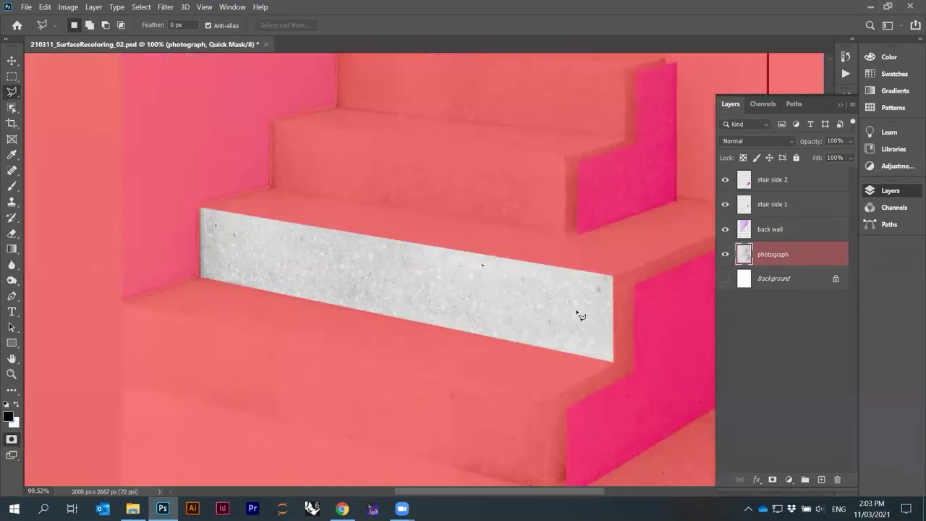
- Outline the lowest step's front face with the Polygonal Lasso, clear the Quick Mask inside it, and deselect
{"action": "scroll", "coordinate": [556, 330], "scroll_direction": "down", "scroll_amount": 1}
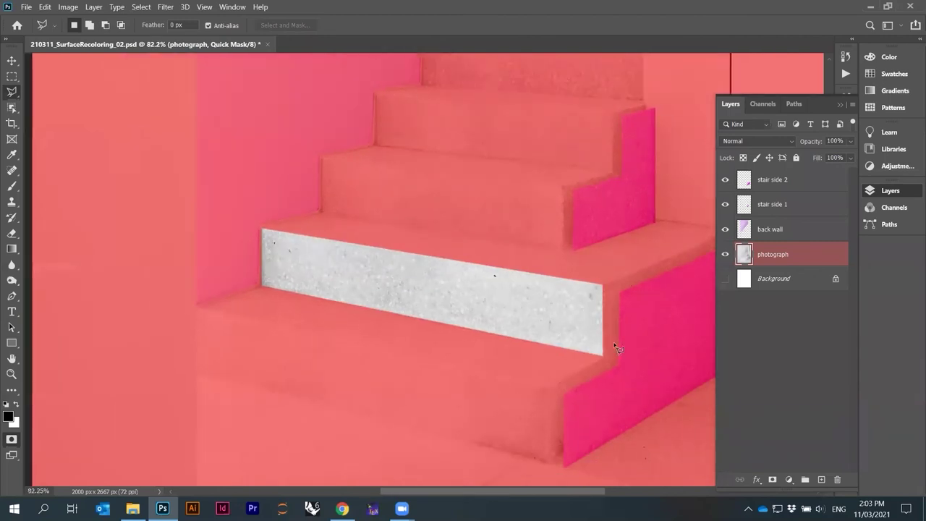
{"action": "scroll", "coordinate": [613, 343], "scroll_direction": "up", "scroll_amount": 2}
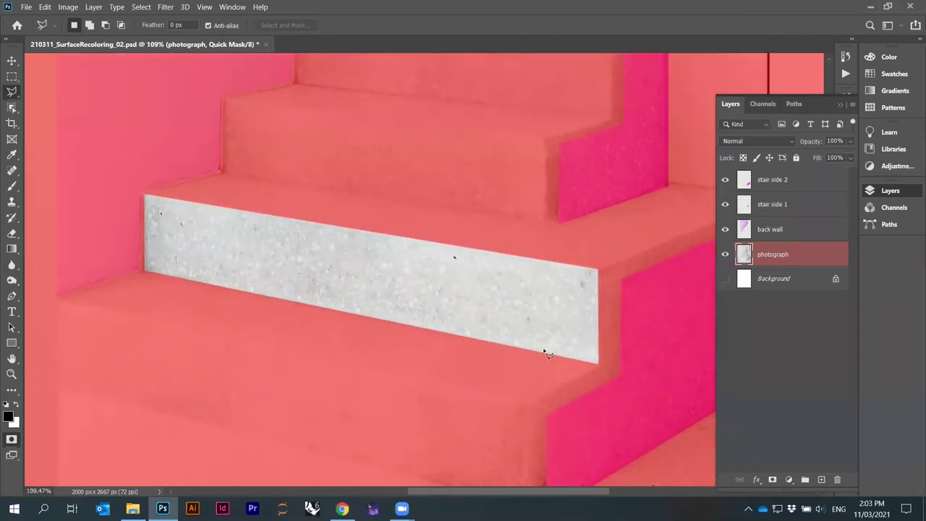
{"action": "scroll", "coordinate": [155, 354], "scroll_direction": "down", "scroll_amount": 1}
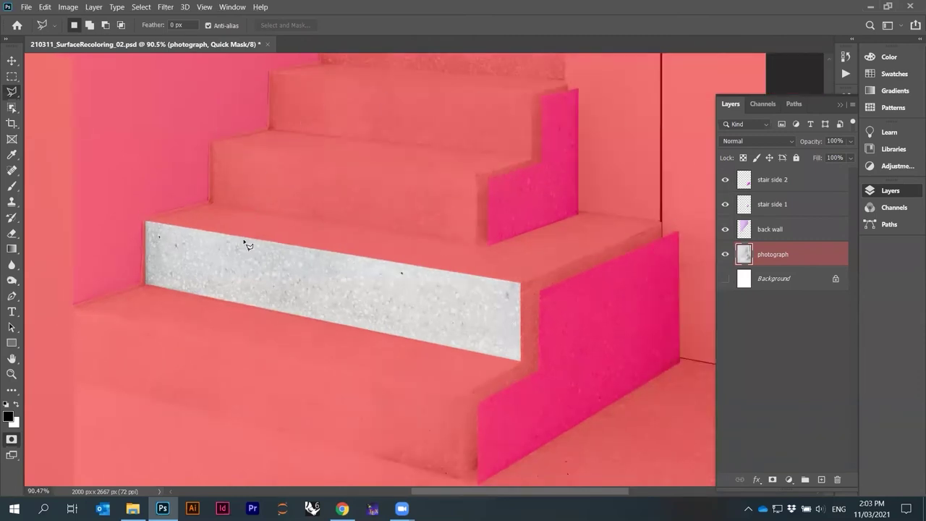
{"action": "scroll", "coordinate": [145, 356], "scroll_direction": "up", "scroll_amount": 4}
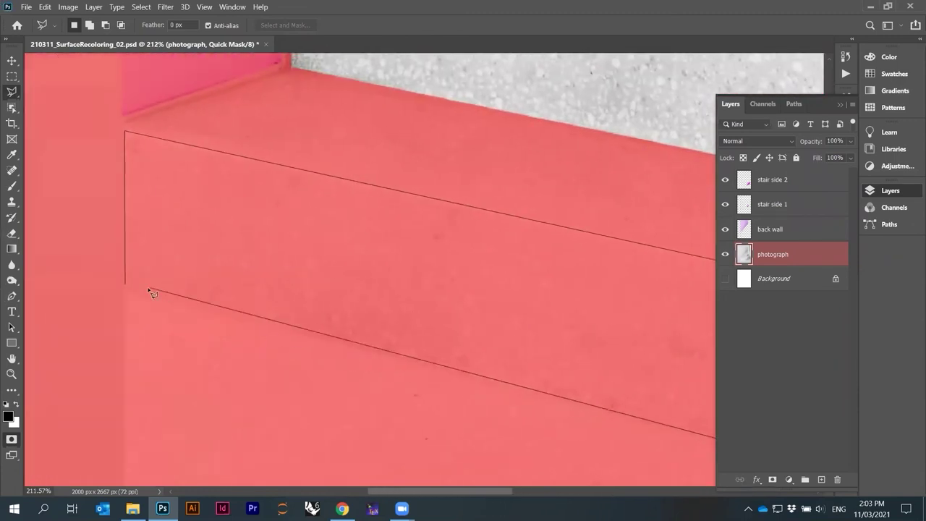
{"action": "left_click", "coordinate": [127, 288]}
{"action": "scroll", "coordinate": [127, 288], "scroll_direction": "down", "scroll_amount": 5}
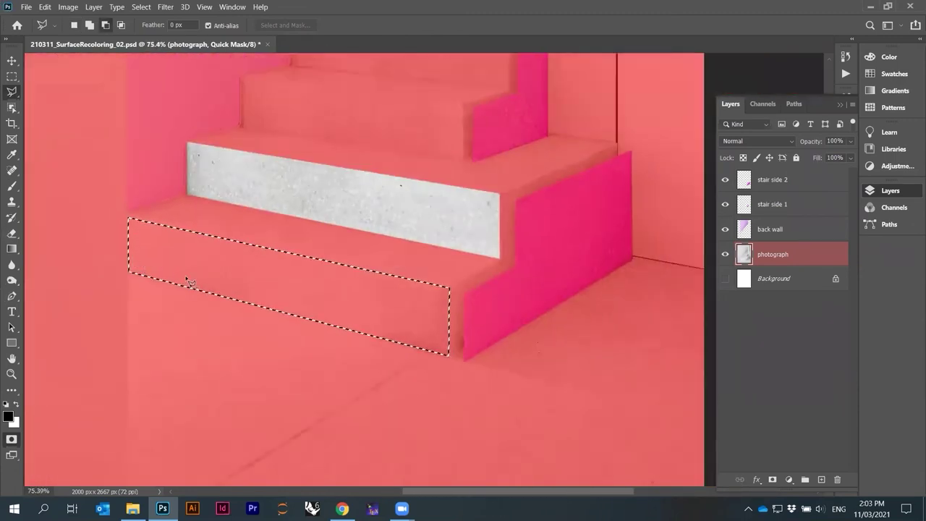
{"action": "scroll", "coordinate": [189, 282], "scroll_direction": "up", "scroll_amount": 2}
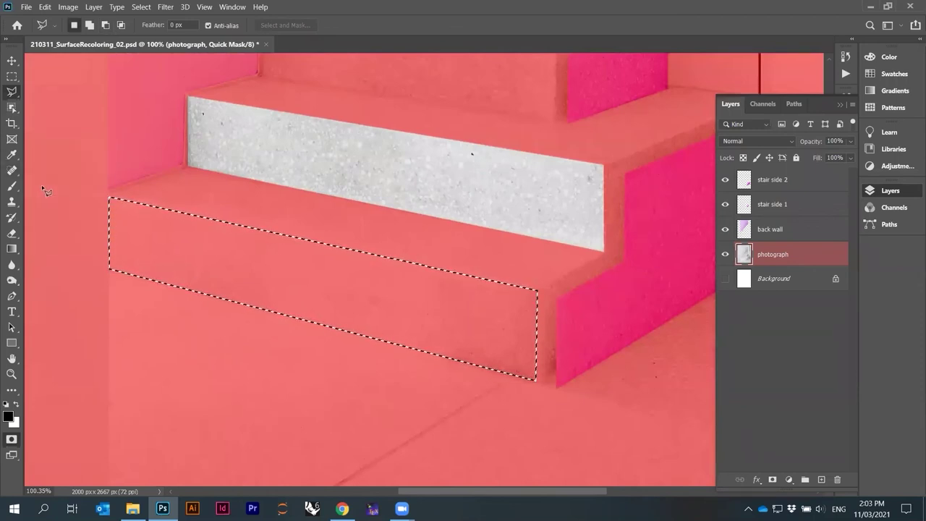
{"action": "key", "text": "Delete"}
{"action": "key", "text": "m"}
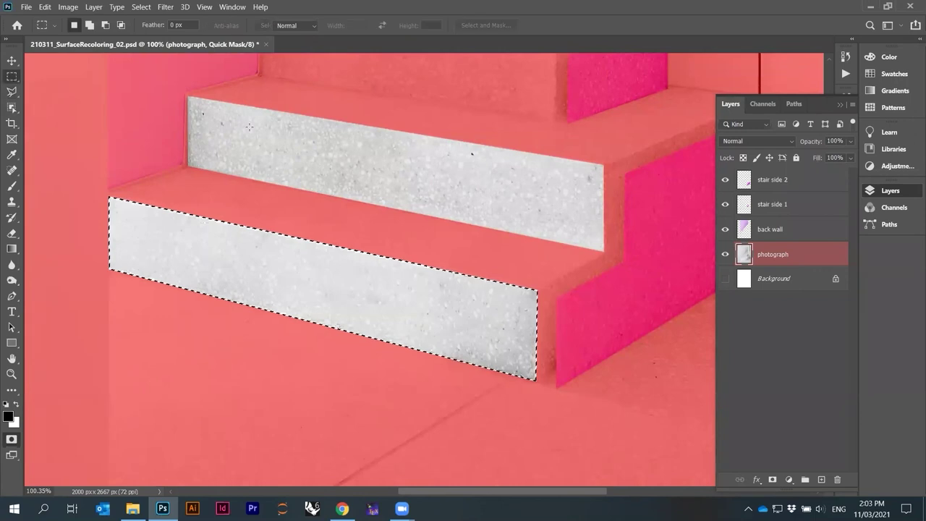
{"action": "key", "text": "ctrl+d"}
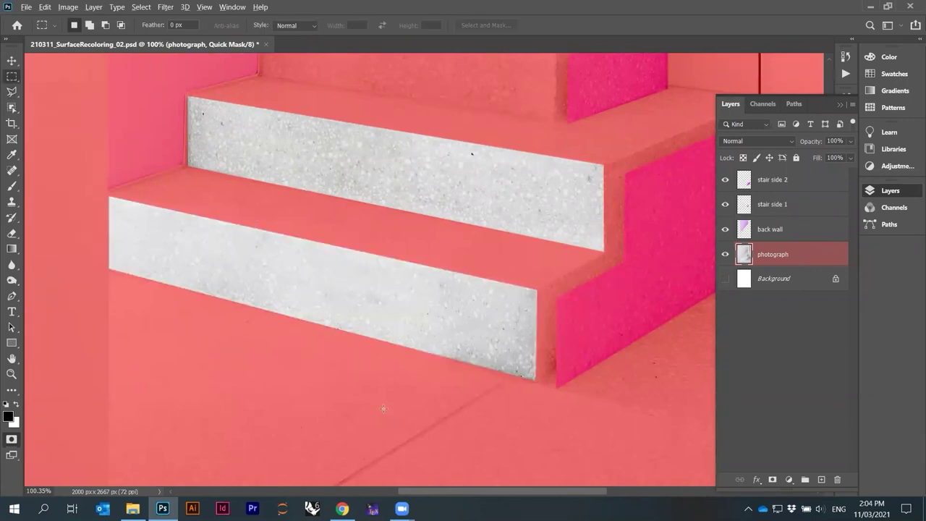
- Check both step fronts as selection outlines in normal mode, and return to Quick Mask mode
{"action": "scroll", "coordinate": [383, 409], "scroll_direction": "down", "scroll_amount": 1}
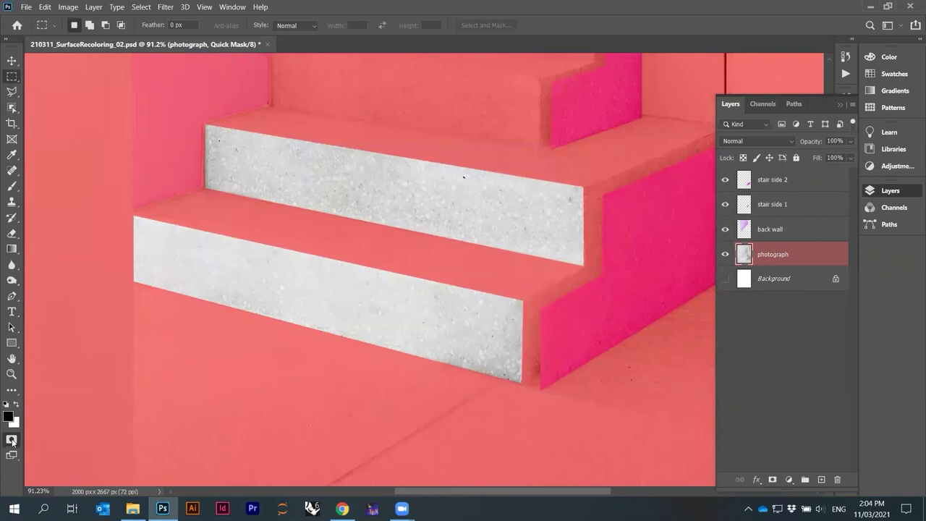
{"action": "left_click", "coordinate": [12, 440]}
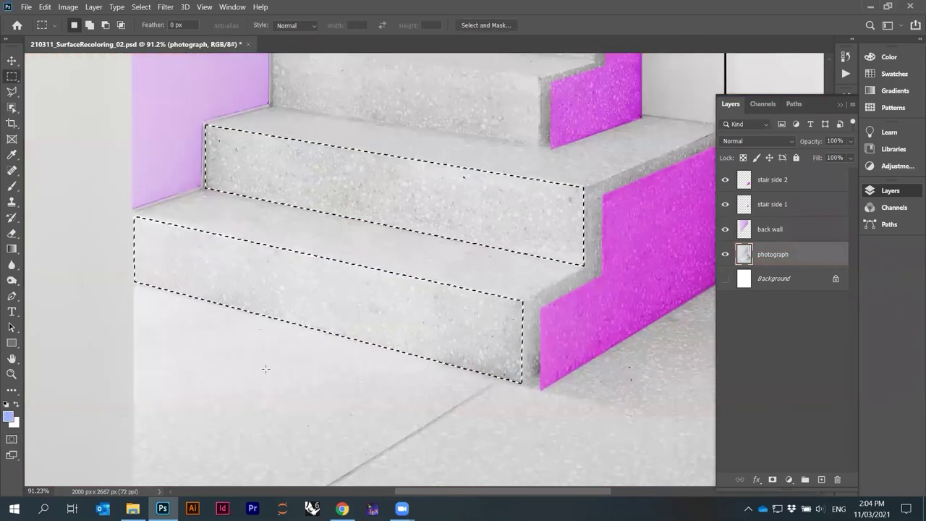
{"action": "left_click", "coordinate": [11, 439]}
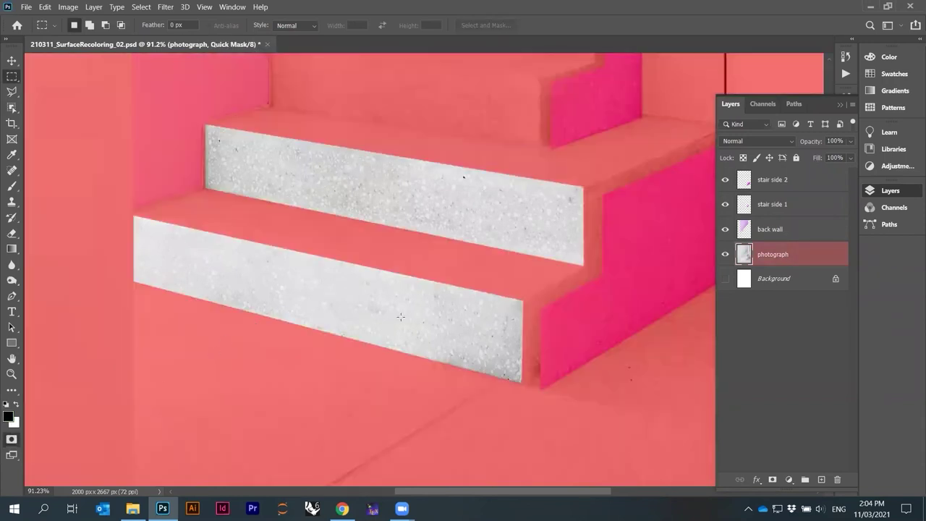
- Outline the front face of the third step from the bottom with the Polygonal Lasso and clear the Quick Mask inside it
{"action": "scroll", "coordinate": [400, 316], "scroll_direction": "up", "scroll_amount": 3}
{"action": "scroll", "coordinate": [210, 228], "scroll_direction": "up", "scroll_amount": 5}
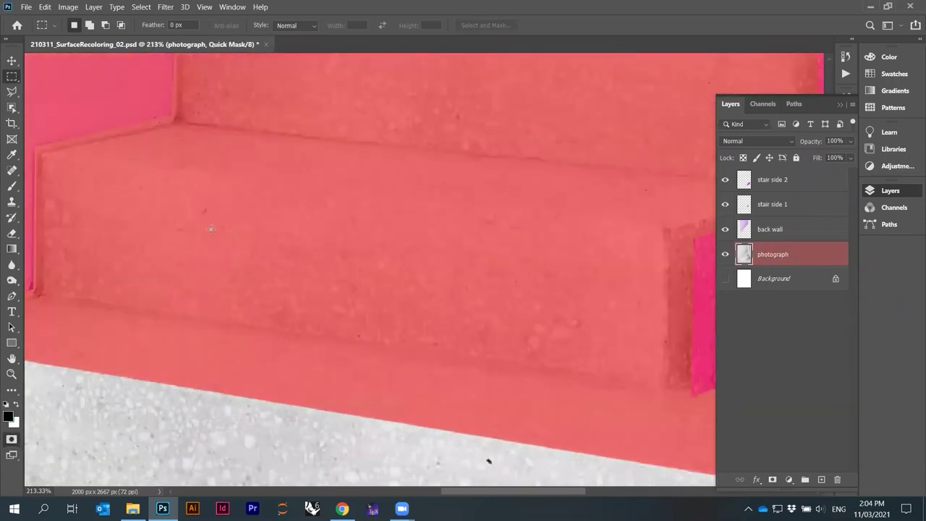
{"action": "left_click", "coordinate": [12, 93]}
{"action": "left_click", "coordinate": [41, 157]}
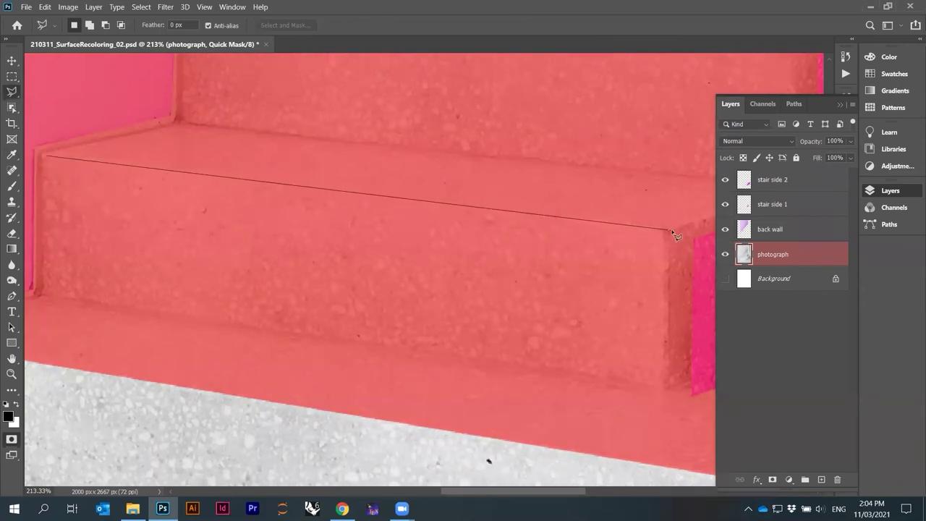
{"action": "left_click", "coordinate": [664, 391]}
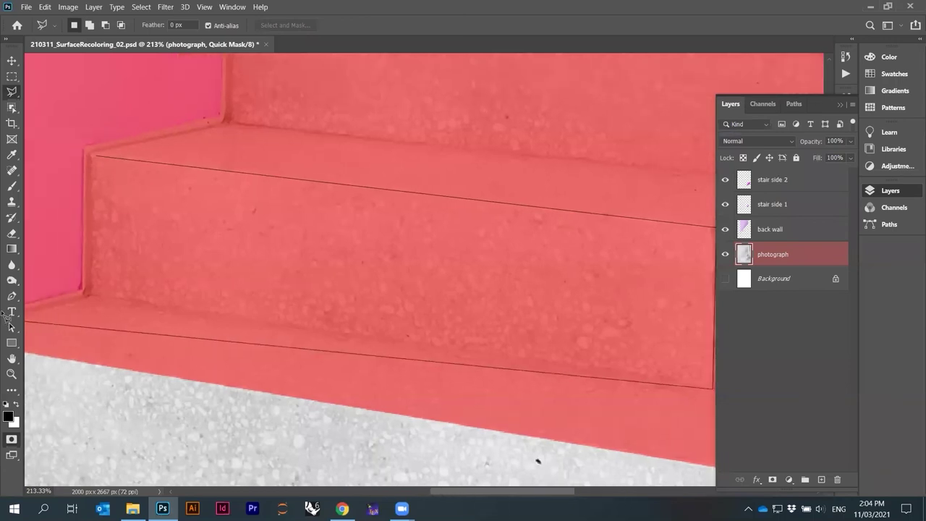
{"action": "left_click", "coordinate": [131, 158]}
{"action": "key", "text": "Delete"}
- Outline the fourth step's front face with the Polygonal Lasso and clear the Quick Mask inside it
{"action": "scroll", "coordinate": [156, 274], "scroll_direction": "down", "scroll_amount": 5}
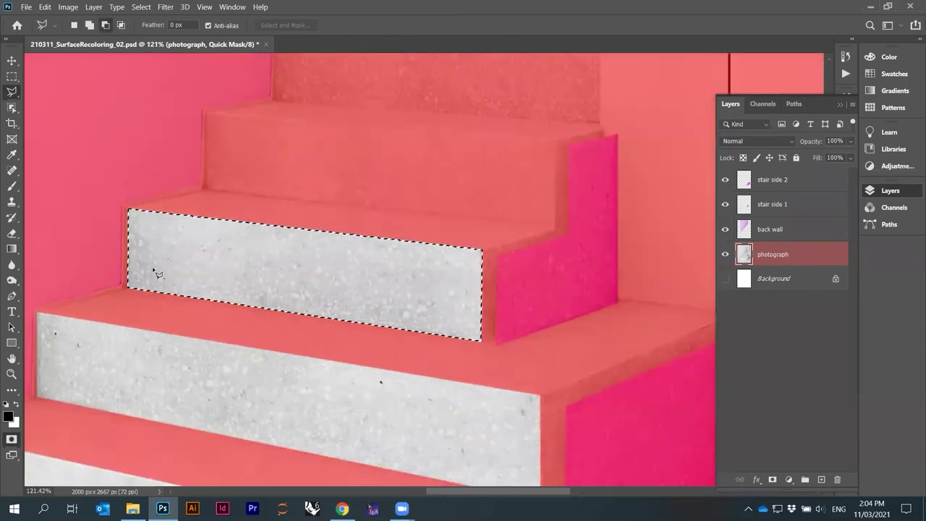
{"action": "scroll", "coordinate": [155, 274], "scroll_direction": "up", "scroll_amount": 4}
{"action": "scroll", "coordinate": [135, 180], "scroll_direction": "down", "scroll_amount": 4}
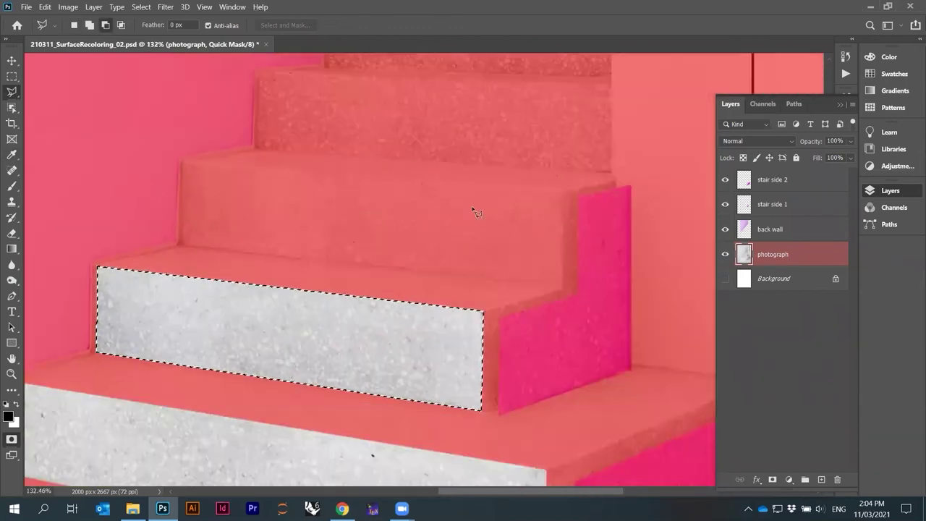
{"action": "scroll", "coordinate": [477, 212], "scroll_direction": "up", "scroll_amount": 3}
{"action": "left_click", "coordinate": [54, 142]}
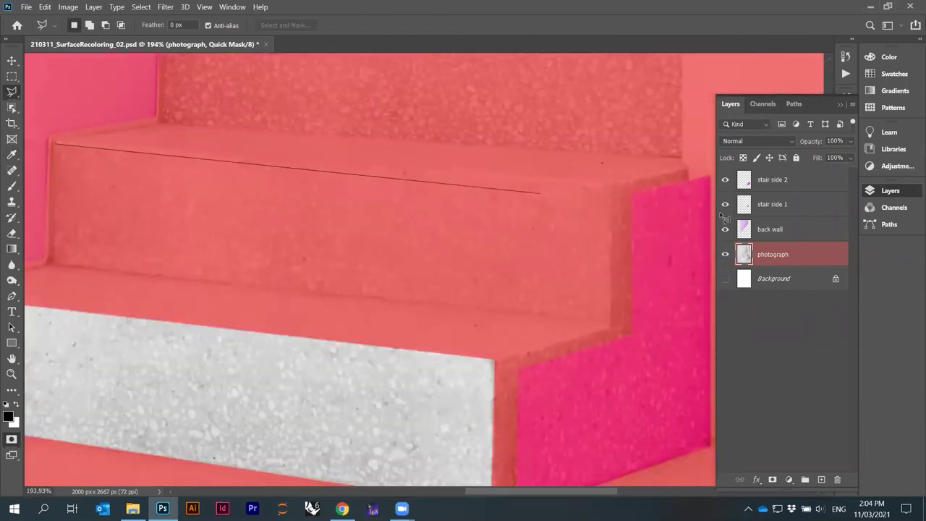
{"action": "left_click", "coordinate": [610, 186]}
{"action": "left_click", "coordinate": [607, 322]}
{"action": "left_click", "coordinate": [50, 263]}
{"action": "left_click", "coordinate": [54, 144]}
{"action": "key", "text": "Delete"}
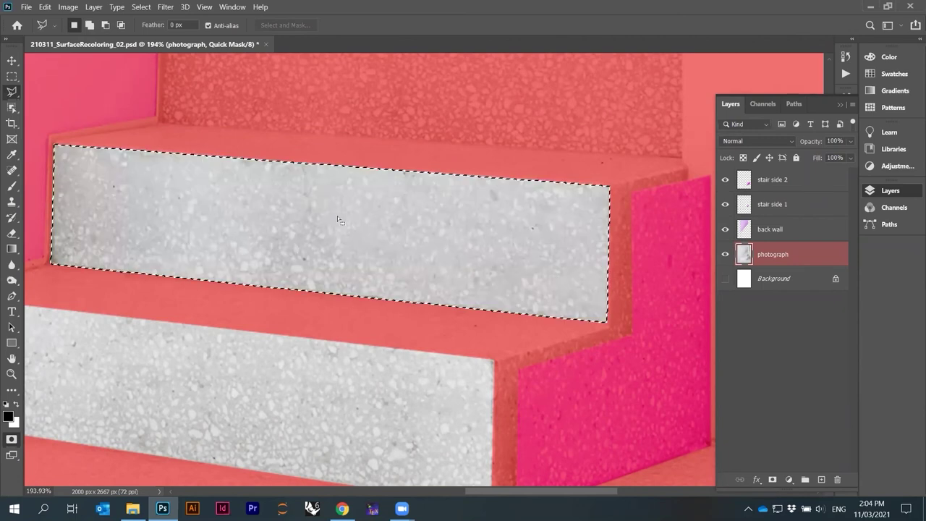
- Outline the fifth step's front face up to the white wall edge and clear the Quick Mask inside it
{"action": "scroll", "coordinate": [223, 203], "scroll_direction": "up", "scroll_amount": 5}
{"action": "left_click", "coordinate": [169, 185]}
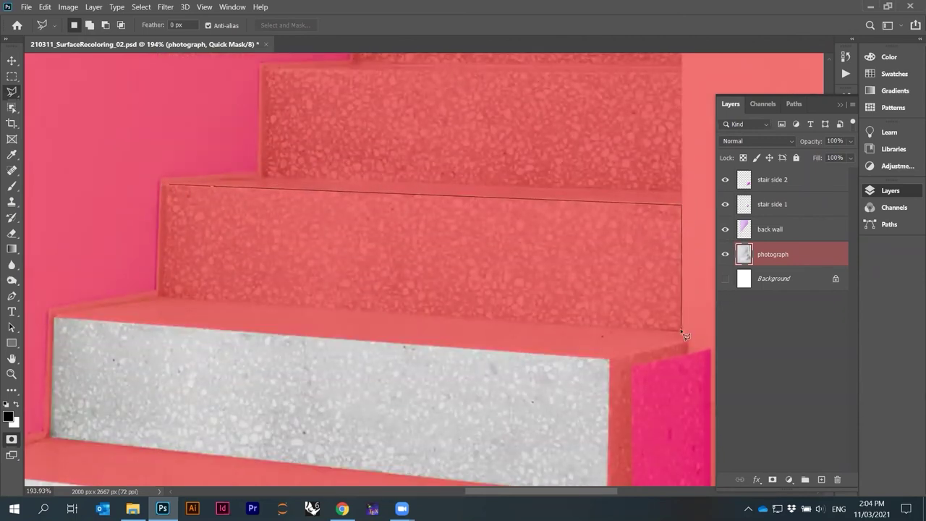
{"action": "left_click", "coordinate": [165, 184]}
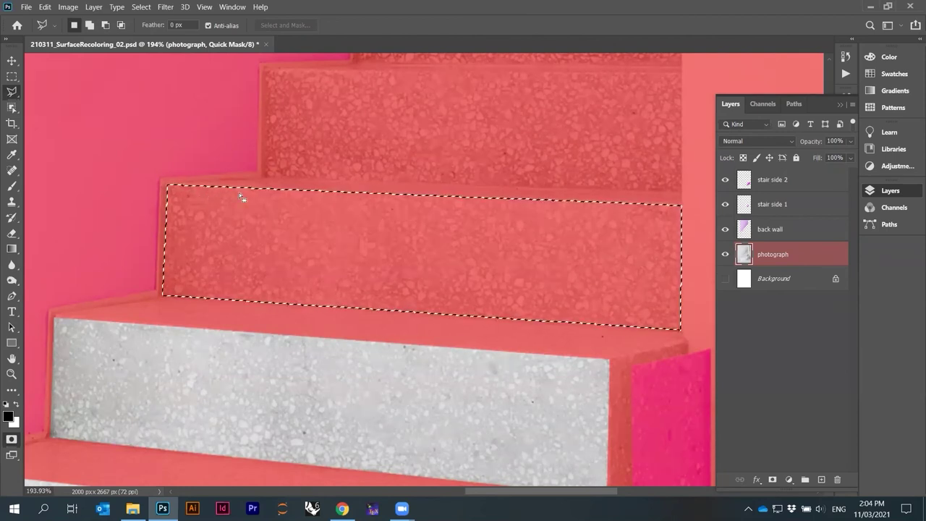
{"action": "key", "text": "Delete"}
- Outline the sixth step's front face and clear the Quick Mask inside it
{"action": "scroll", "coordinate": [486, 189], "scroll_direction": "up", "scroll_amount": 3}
{"action": "scroll", "coordinate": [486, 190], "scroll_direction": "up", "scroll_amount": 2}
{"action": "left_click", "coordinate": [266, 186]}
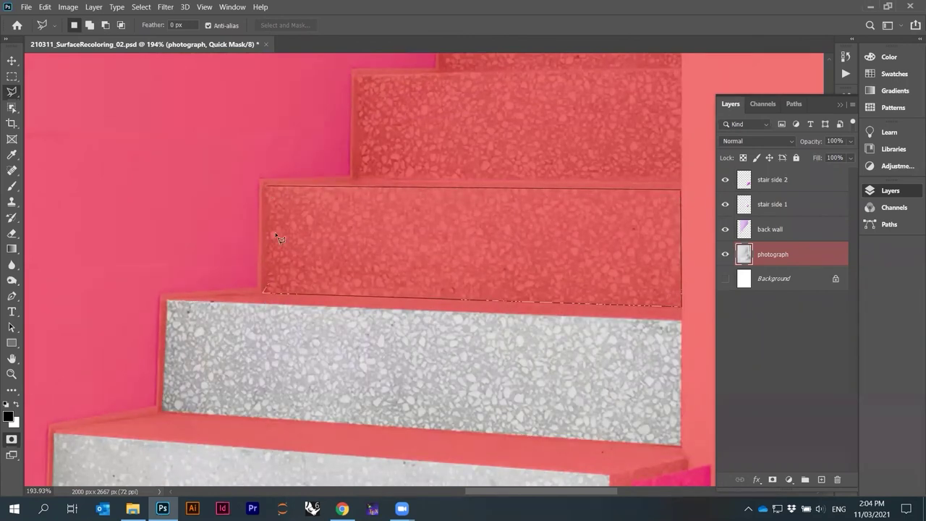
{"action": "left_click", "coordinate": [266, 187]}
- Outline the seventh step's front face with the Polygonal Lasso and clear the Quick Mask inside it
{"action": "scroll", "coordinate": [366, 176], "scroll_direction": "up", "scroll_amount": 3}
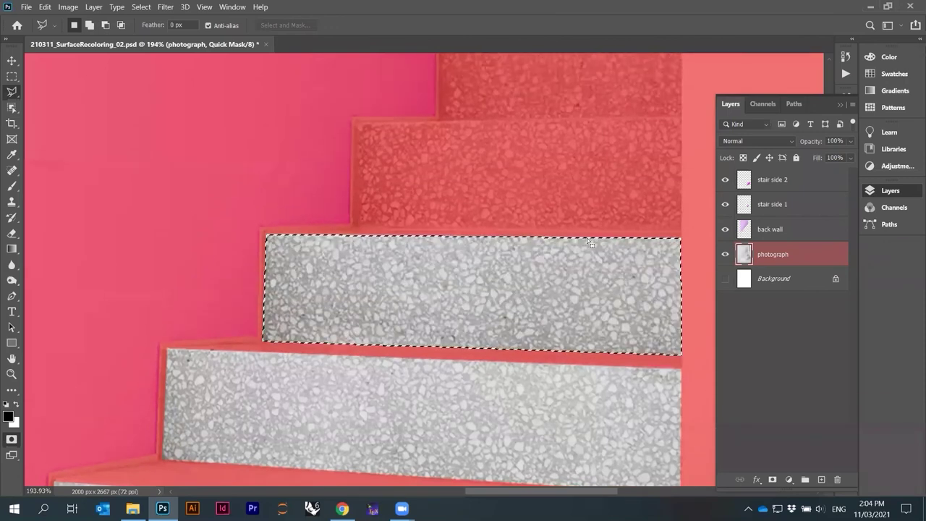
{"action": "left_click", "coordinate": [356, 160]}
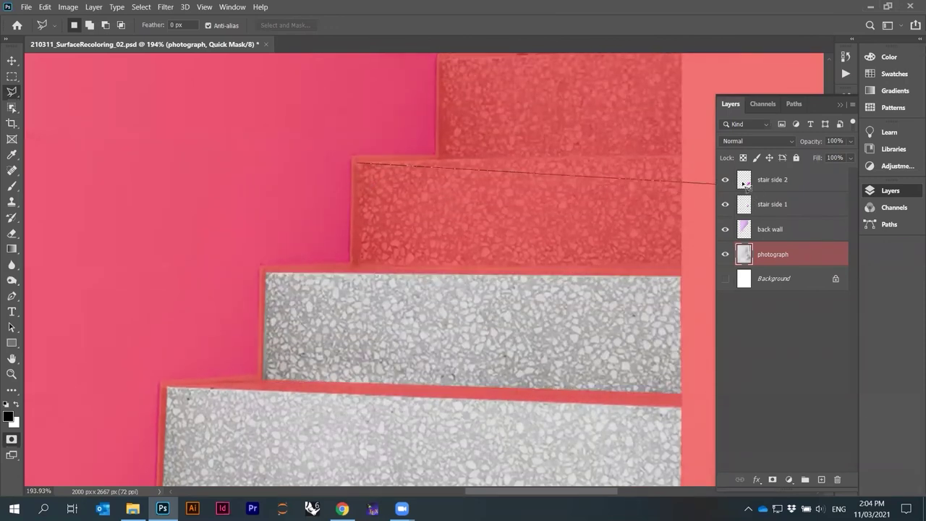
{"action": "left_click", "coordinate": [681, 158]}
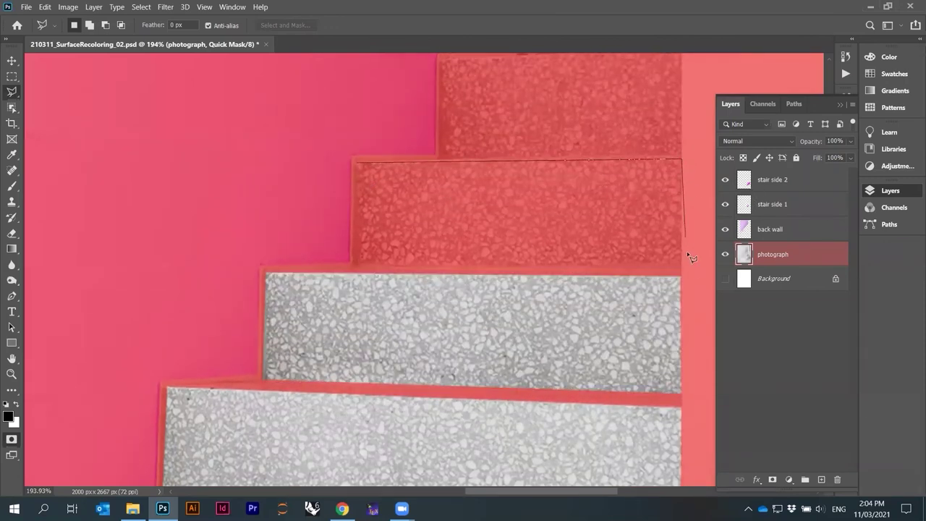
{"action": "left_click", "coordinate": [357, 261]}
{"action": "left_click", "coordinate": [356, 161]}
{"action": "key", "text": "Delete"}
{"action": "scroll", "coordinate": [618, 190], "scroll_direction": "up", "scroll_amount": 3}
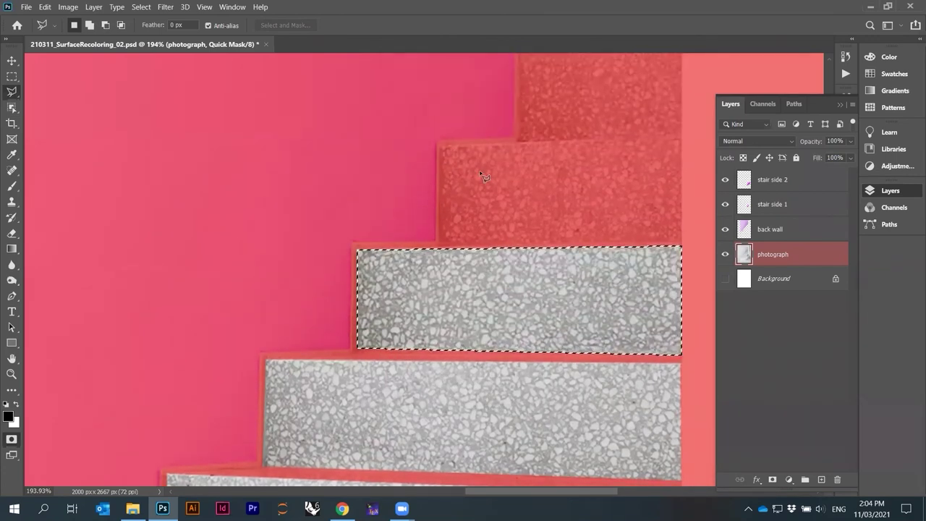
- Drop the seventh step's outline and exit Quick Mask mode to turn all cleared step fronts into one selection
{"action": "left_click", "coordinate": [11, 77]}
{"action": "key", "text": "ctrl+d"}
{"action": "scroll", "coordinate": [539, 178], "scroll_direction": "down", "scroll_amount": 6}
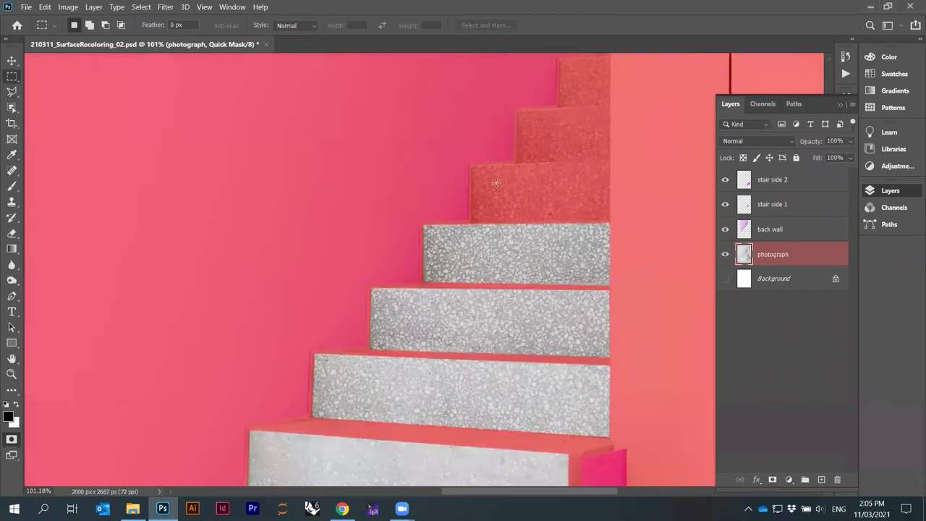
{"action": "scroll", "coordinate": [538, 178], "scroll_direction": "down", "scroll_amount": 1}
{"action": "scroll", "coordinate": [509, 283], "scroll_direction": "up", "scroll_amount": 1}
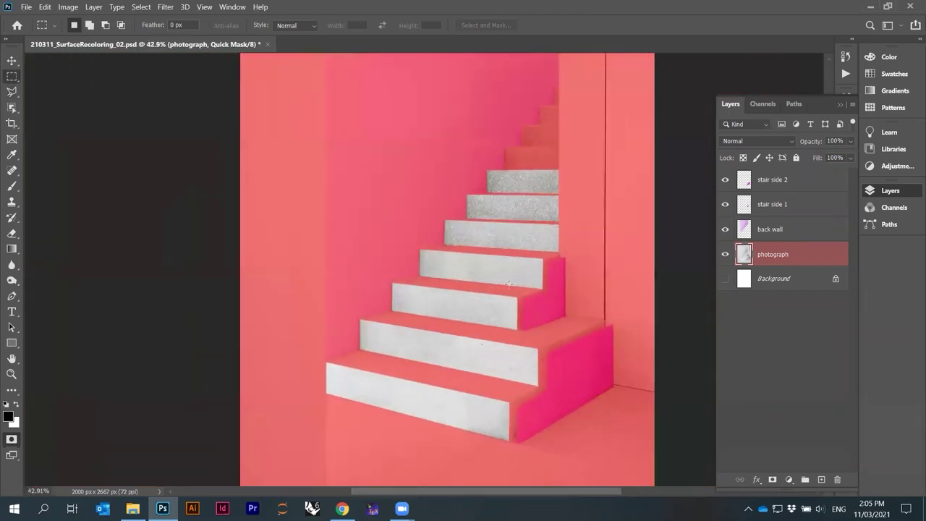
{"action": "left_click", "coordinate": [11, 440]}
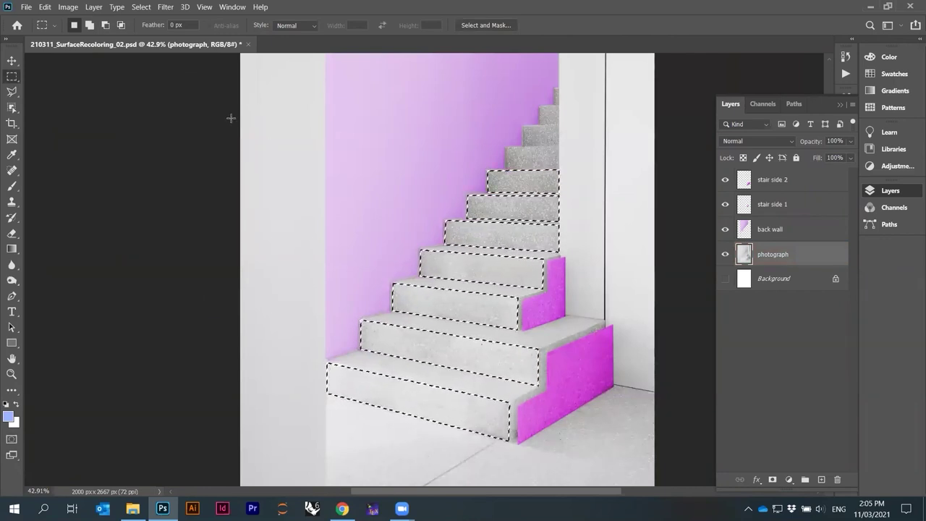
{"action": "left_click", "coordinate": [142, 7]}
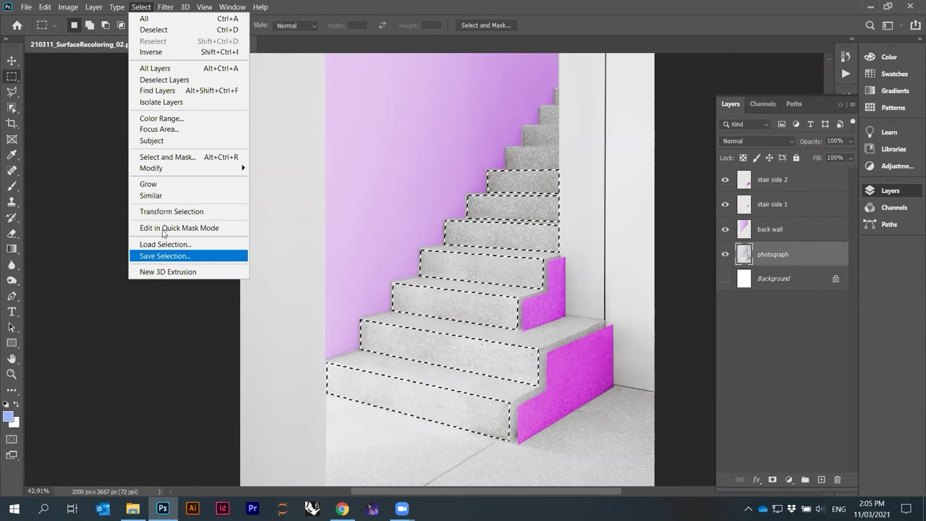
{"action": "left_click", "coordinate": [141, 8]}
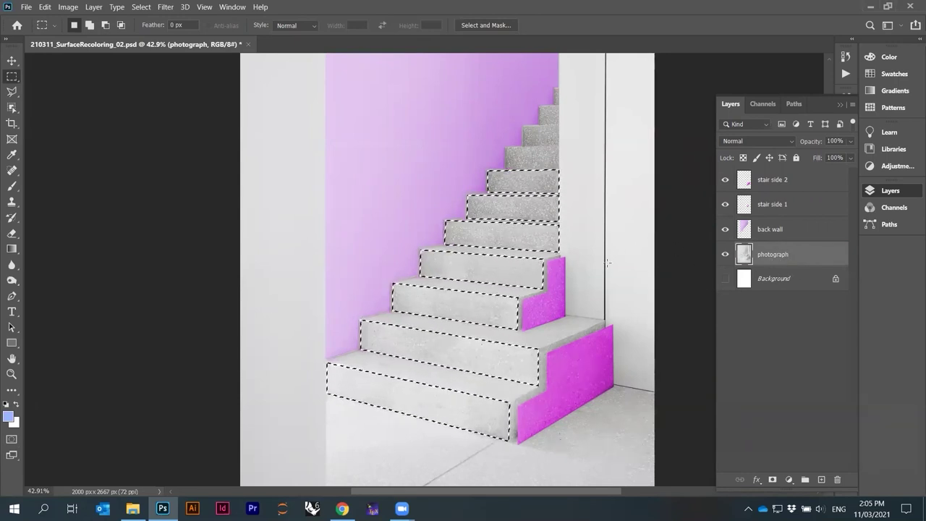
- Copy the selected step fronts from the photograph layer and paste them onto a new layer
{"action": "left_click", "coordinate": [45, 6]}
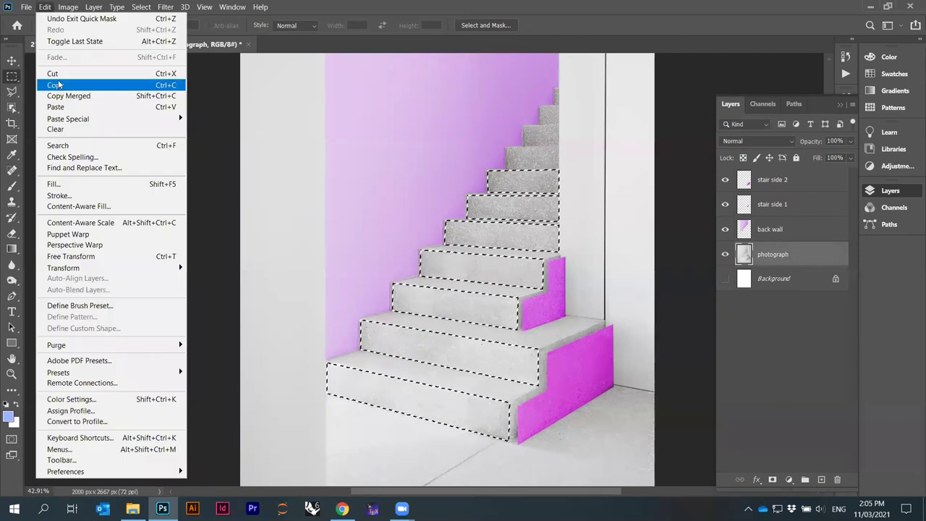
{"action": "left_click", "coordinate": [58, 85]}
{"action": "left_click", "coordinate": [45, 6]}
{"action": "left_click", "coordinate": [61, 106]}
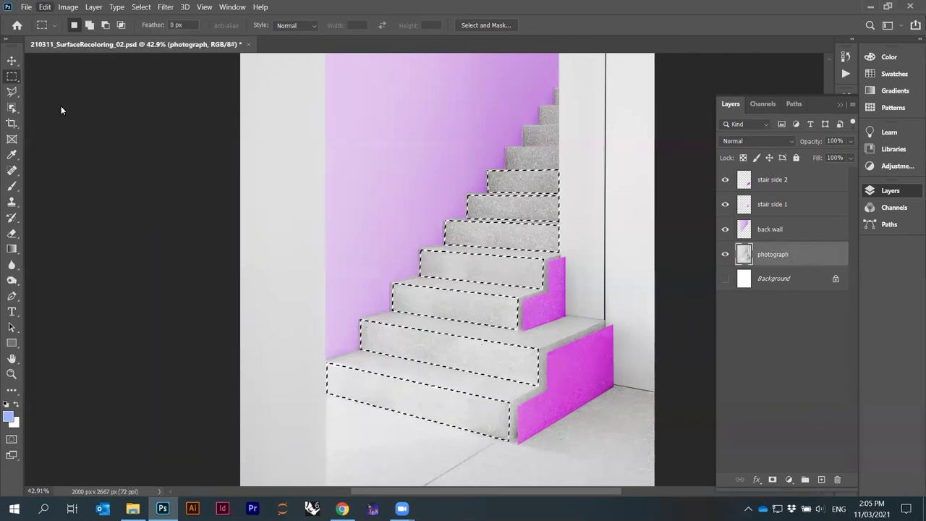
- Hide the photograph layer briefly to inspect the pasted step fronts, show it again and save the document
{"action": "left_click", "coordinate": [726, 278]}
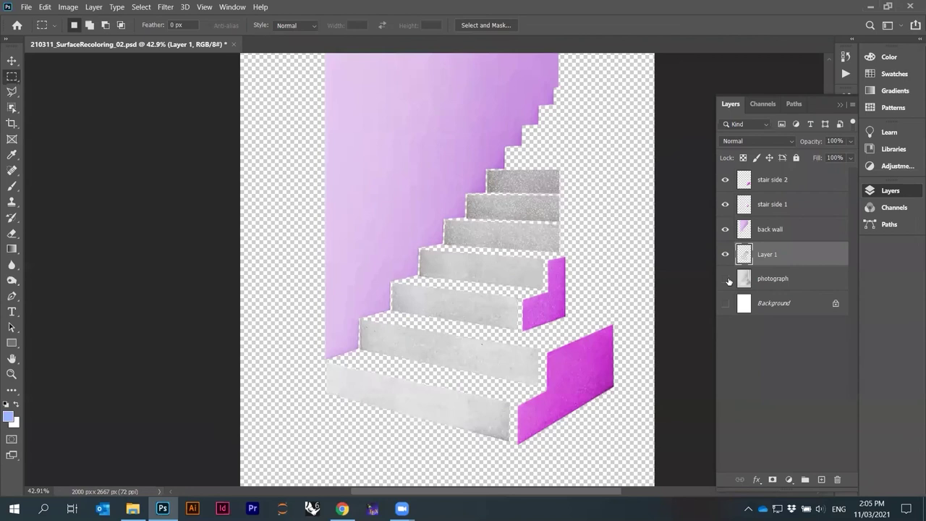
{"action": "scroll", "coordinate": [529, 405], "scroll_direction": "up", "scroll_amount": 4}
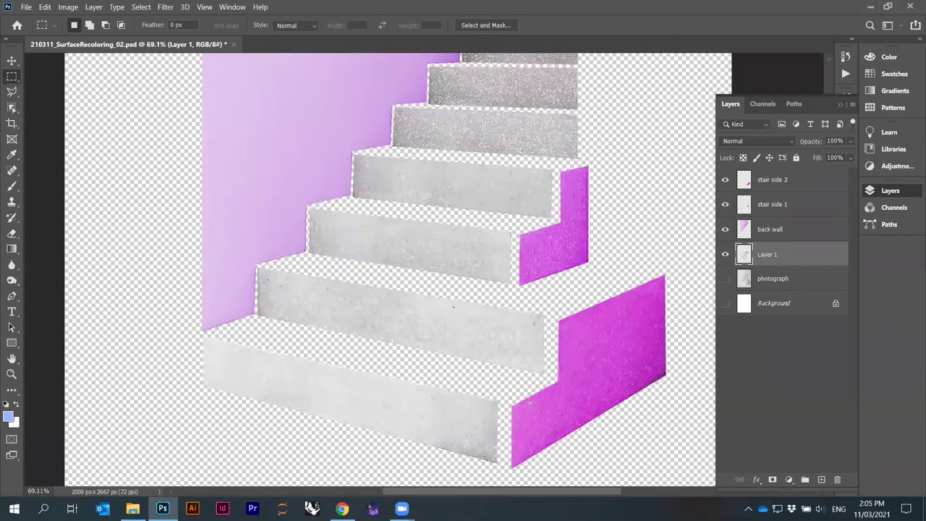
{"action": "scroll", "coordinate": [548, 395], "scroll_direction": "down", "scroll_amount": 2}
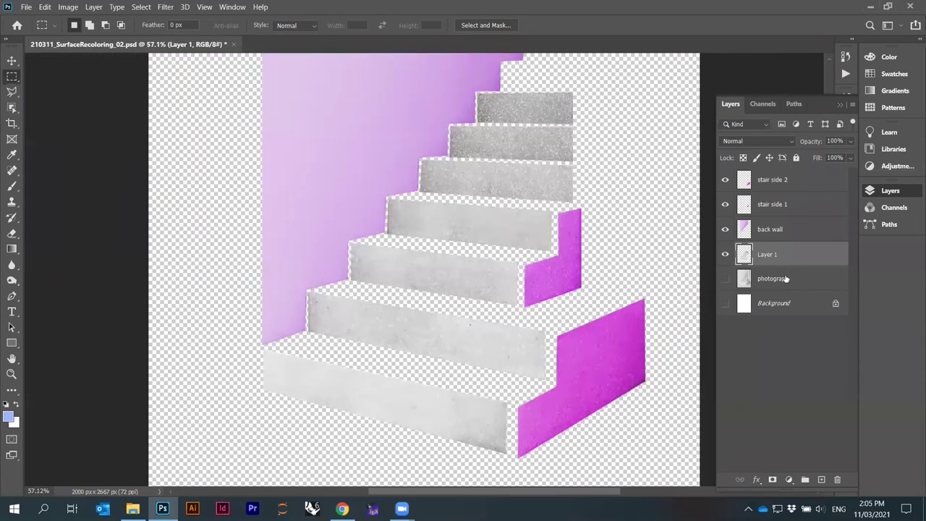
{"action": "left_click", "coordinate": [726, 279]}
{"action": "scroll", "coordinate": [609, 280], "scroll_direction": "up", "scroll_amount": 1}
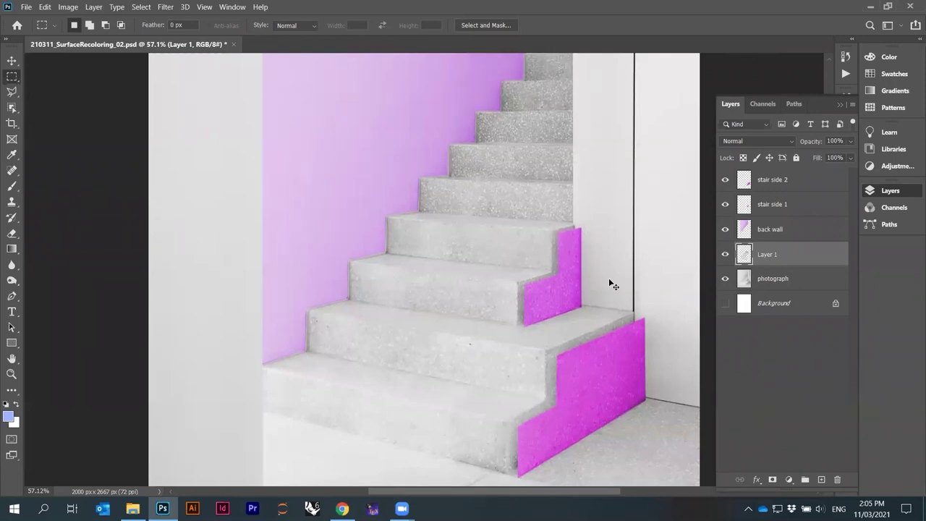
{"action": "key", "text": "ctrl+s"}
{"action": "scroll", "coordinate": [507, 384], "scroll_direction": "up", "scroll_amount": 4, "text": "alt"}
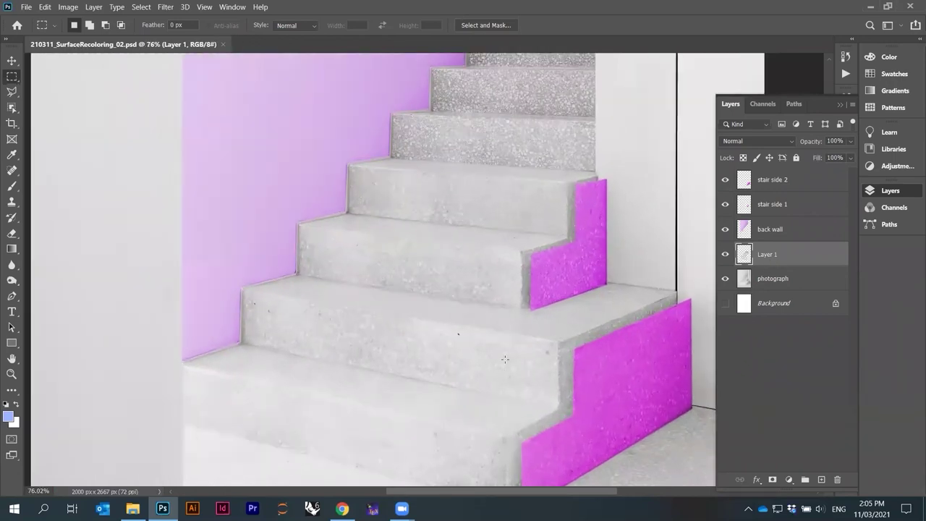
{"action": "scroll", "coordinate": [514, 341], "scroll_direction": "down", "scroll_amount": 1}
{"action": "scroll", "coordinate": [514, 341], "scroll_direction": "down", "scroll_amount": 1}
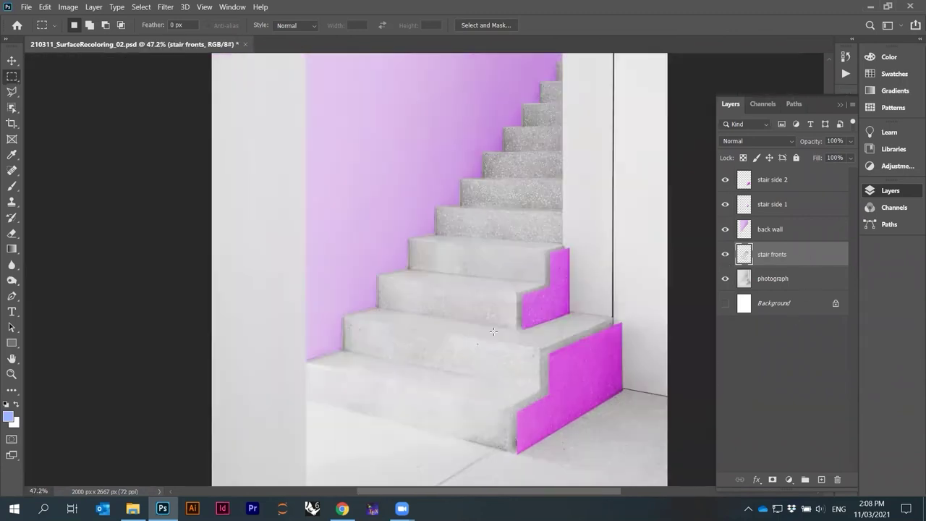
- Colorize the stair fronts layer blue with Hue/Saturation, using hue 206, saturation 71 and a slightly raised lightness
{"action": "scroll", "coordinate": [471, 389], "scroll_direction": "up", "scroll_amount": 3, "text": "alt"}
{"action": "left_click", "coordinate": [60, 8]}
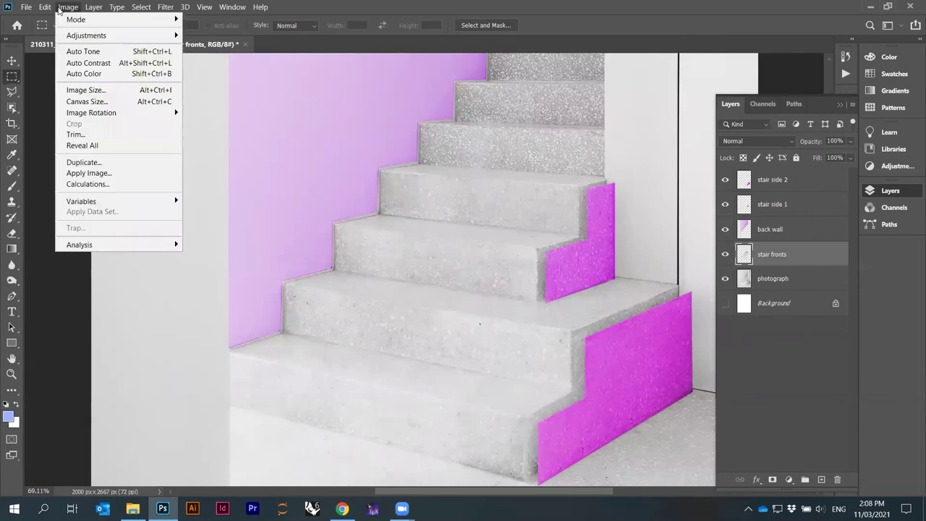
{"action": "mouse_move", "coordinate": [82, 36]}
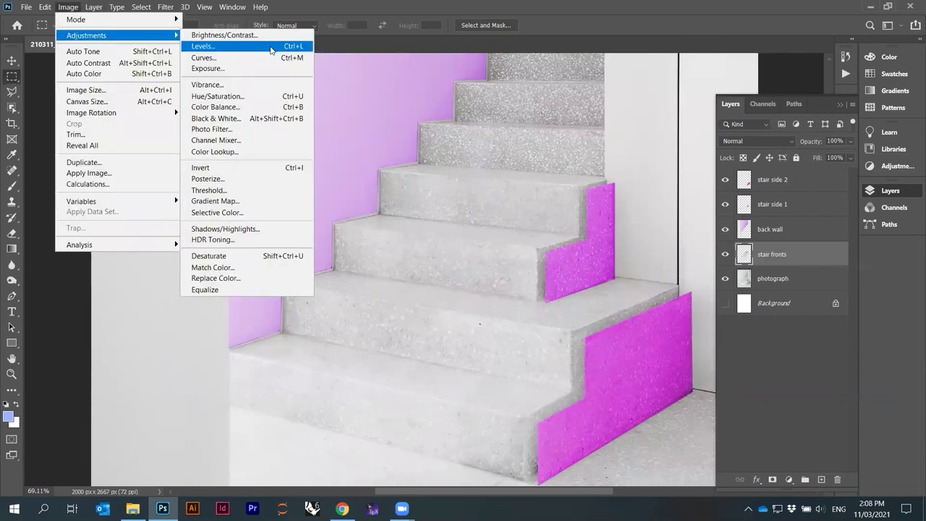
{"action": "left_click", "coordinate": [242, 98]}
{"action": "left_click", "coordinate": [792, 374]}
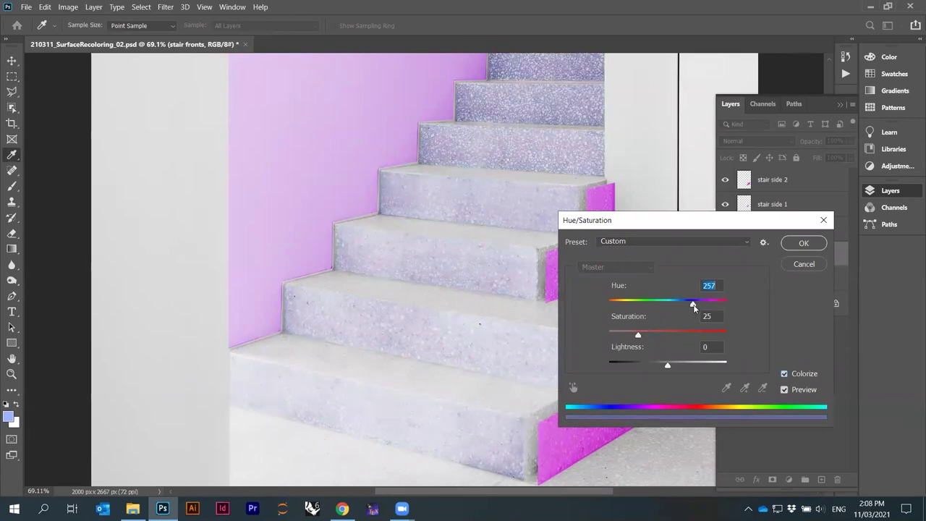
{"action": "left_click_drag", "start_coordinate": [646, 333], "coordinate": [699, 338]}
{"action": "left_click_drag", "start_coordinate": [695, 303], "coordinate": [628, 308]}
{"action": "left_click_drag", "start_coordinate": [681, 336], "coordinate": [679, 335]}
{"action": "left_click_drag", "start_coordinate": [670, 368], "coordinate": [666, 365]}
{"action": "left_click_drag", "start_coordinate": [628, 305], "coordinate": [692, 335]}
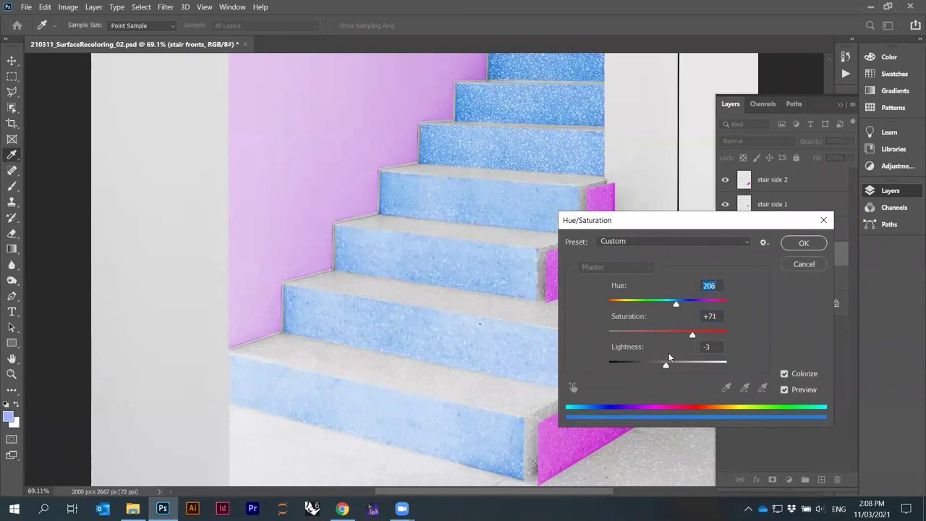
{"action": "left_click_drag", "start_coordinate": [672, 368], "coordinate": [674, 368]}
{"action": "left_click", "coordinate": [805, 243]}
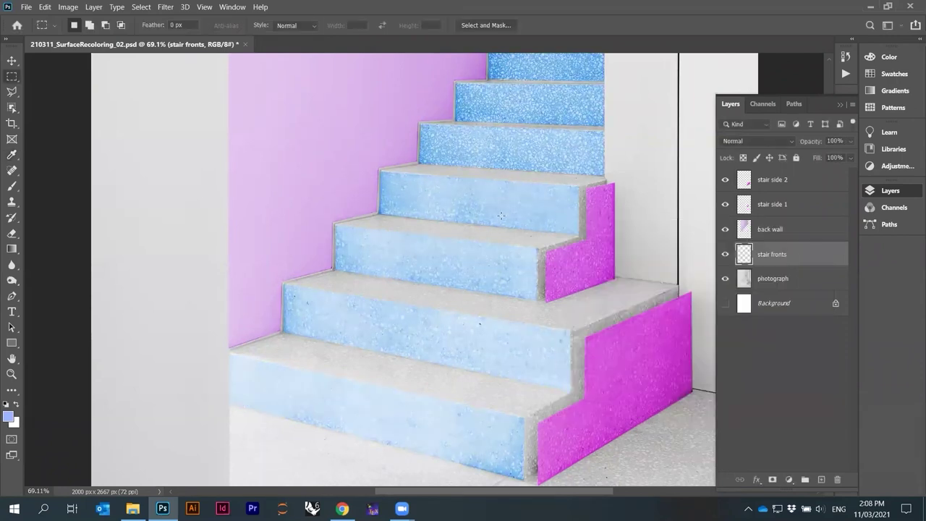
- Save the document with the recolored stair fronts
{"action": "scroll", "coordinate": [550, 298], "scroll_direction": "down", "scroll_amount": 4}
{"action": "scroll", "coordinate": [529, 291], "scroll_direction": "up", "scroll_amount": 2}
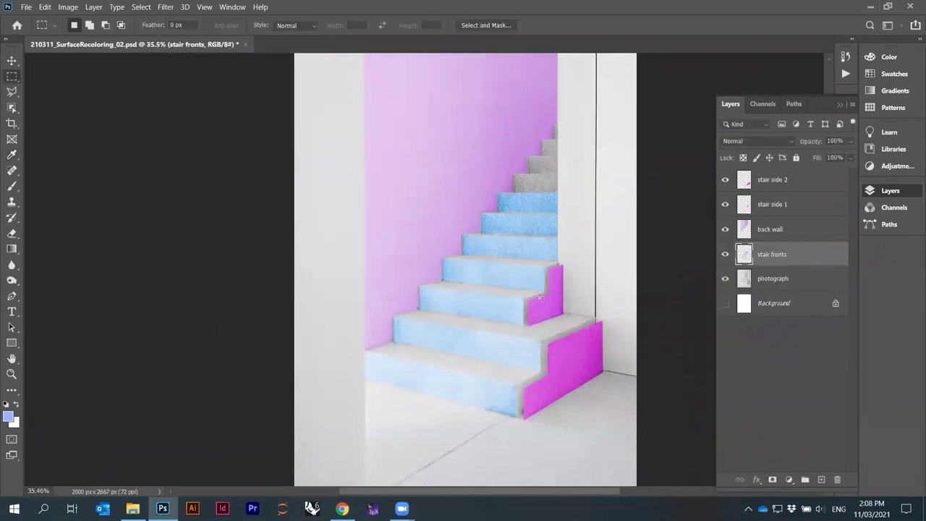
{"action": "key", "text": "ctrl+s"}
{"action": "scroll", "coordinate": [576, 308], "scroll_direction": "up", "scroll_amount": 1}
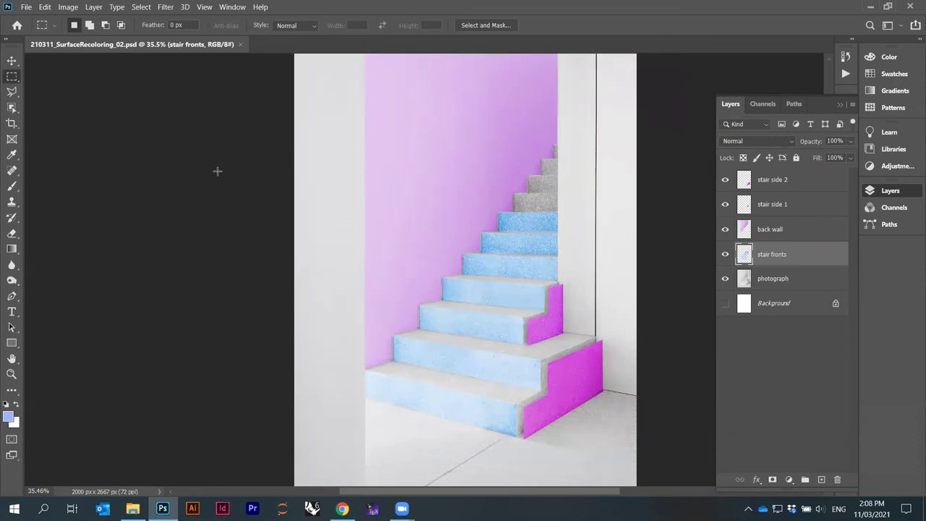
{"action": "scroll", "coordinate": [256, 280], "scroll_direction": "down", "scroll_amount": 1}
{"action": "scroll", "coordinate": [256, 280], "scroll_direction": "down", "scroll_amount": 1}
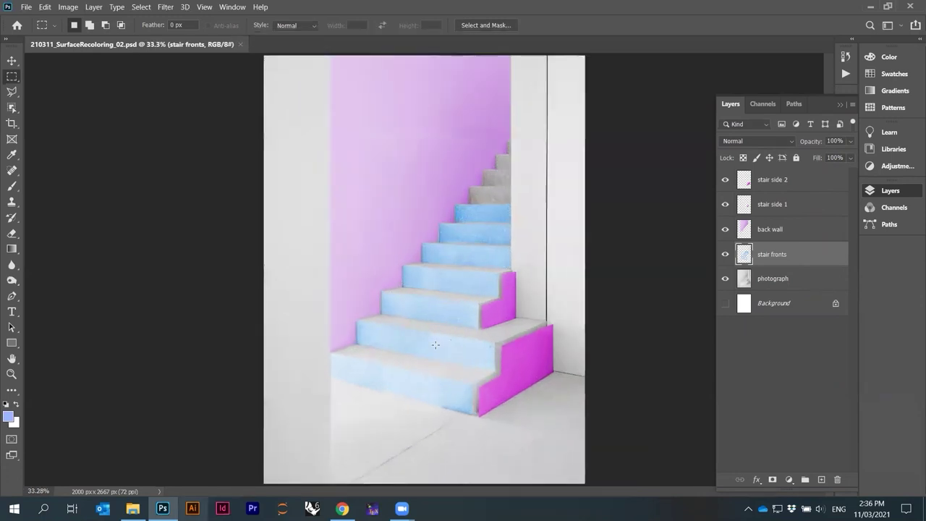
- Switch the stair fronts layer's visibility off and on to compare the blue faces with the original photograph
{"action": "scroll", "coordinate": [435, 344], "scroll_direction": "up", "scroll_amount": 3}
{"action": "scroll", "coordinate": [444, 304], "scroll_direction": "down", "scroll_amount": 2}
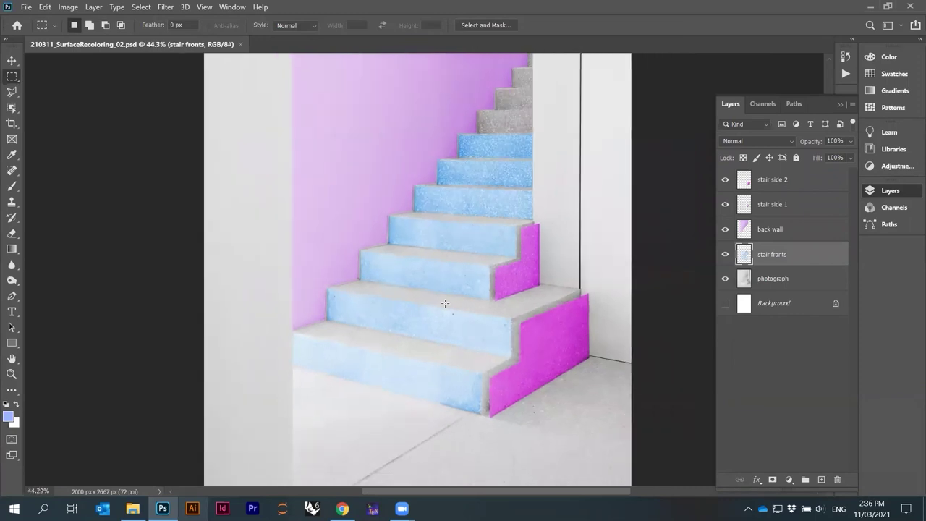
{"action": "scroll", "coordinate": [444, 303], "scroll_direction": "up", "scroll_amount": 2}
{"action": "left_click", "coordinate": [726, 255]}
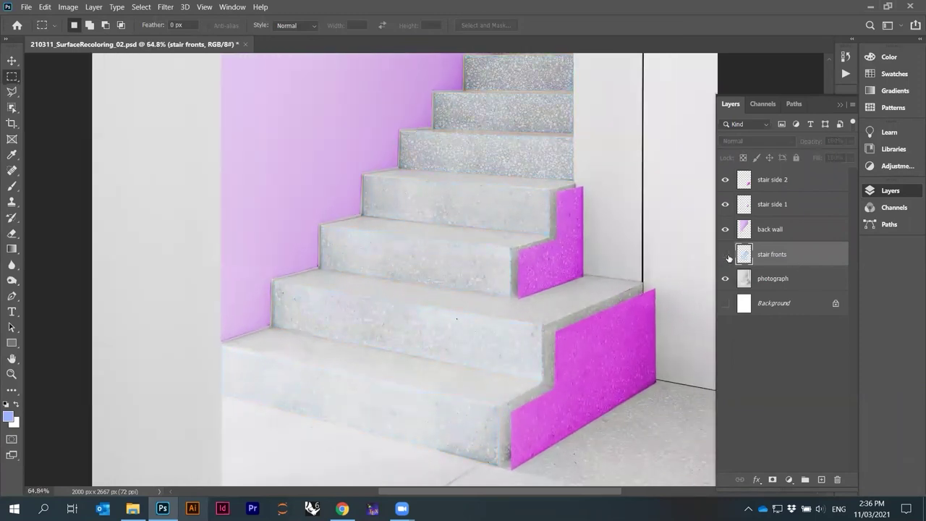
{"action": "left_click", "coordinate": [726, 254]}
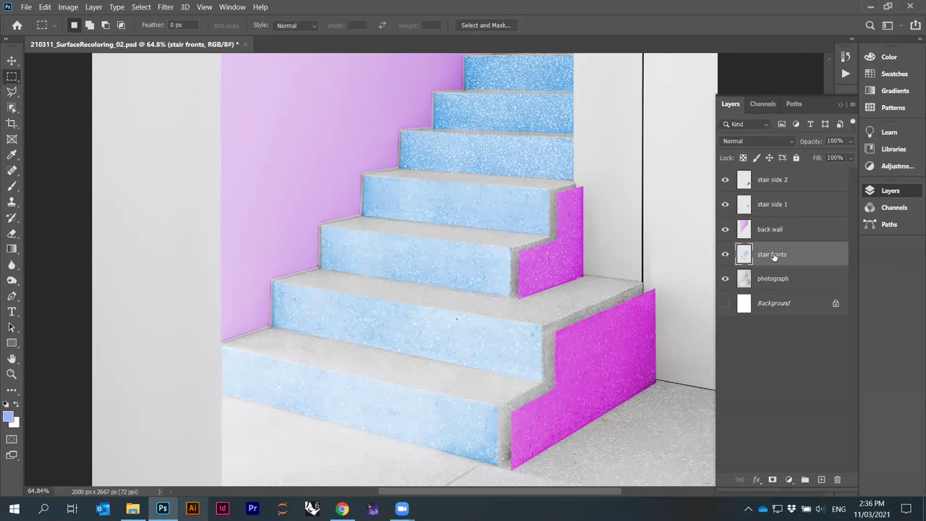
- Load the blue stair fronts layer's outline as a selection, hide that layer and make the photograph layer active
{"action": "left_click", "coordinate": [748, 257], "text": "ctrl"}
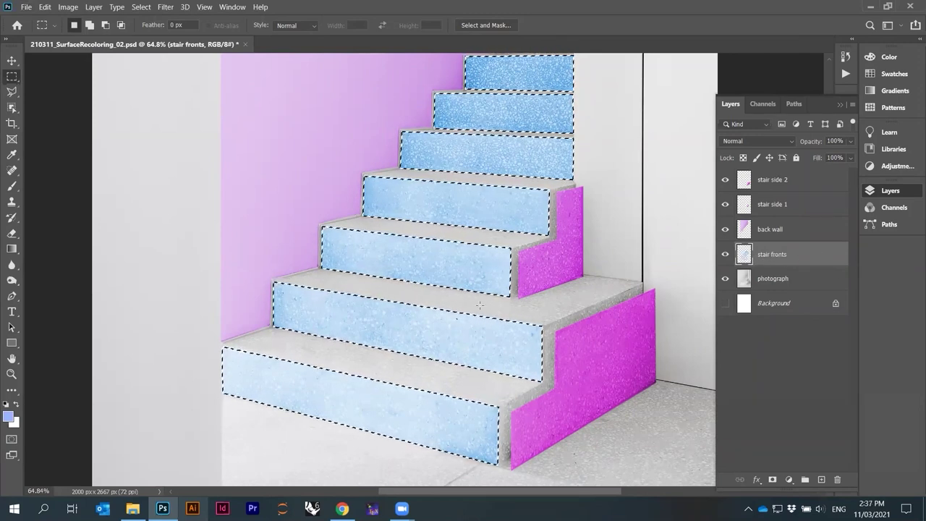
{"action": "left_click", "coordinate": [726, 254]}
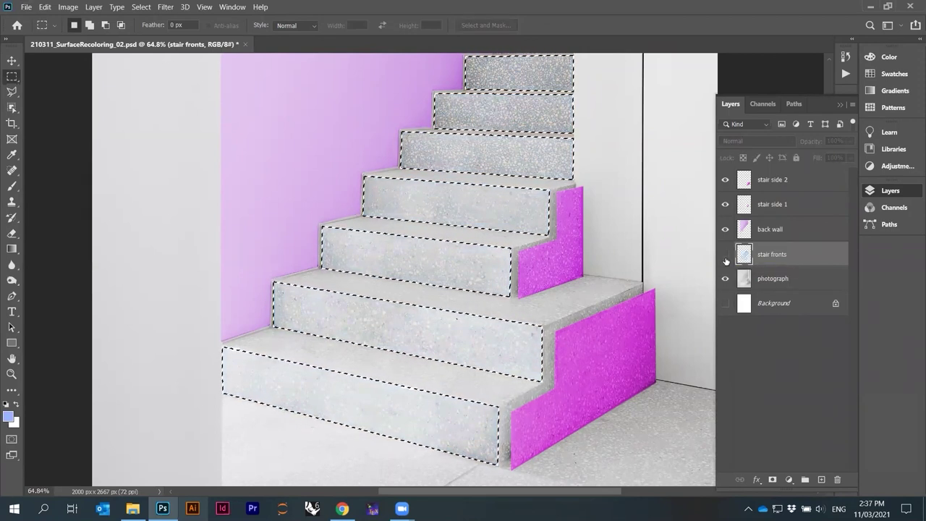
{"action": "left_click", "coordinate": [747, 280]}
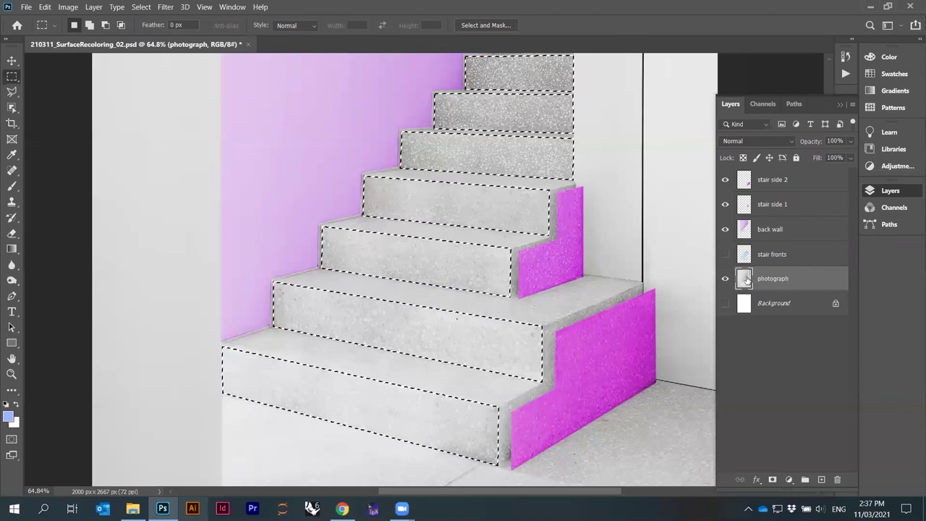
- Copy the selected step fronts from the photograph onto a new layer and check it with the photograph temporarily hidden
{"action": "left_click", "coordinate": [44, 8]}
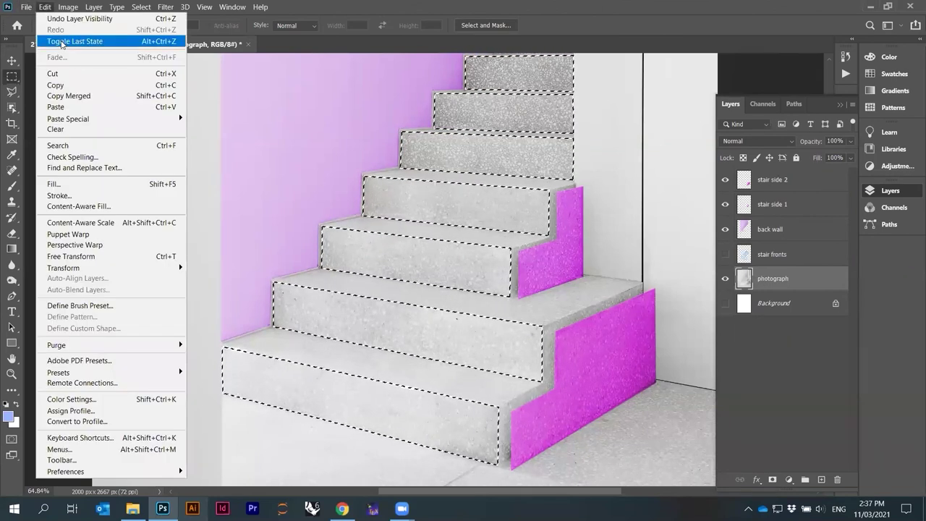
{"action": "left_click", "coordinate": [58, 86]}
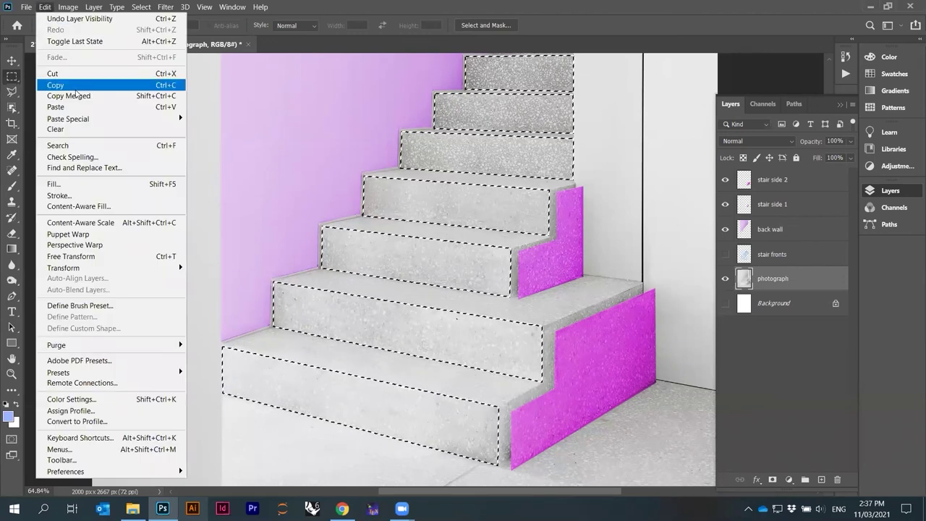
{"action": "left_click", "coordinate": [75, 107]}
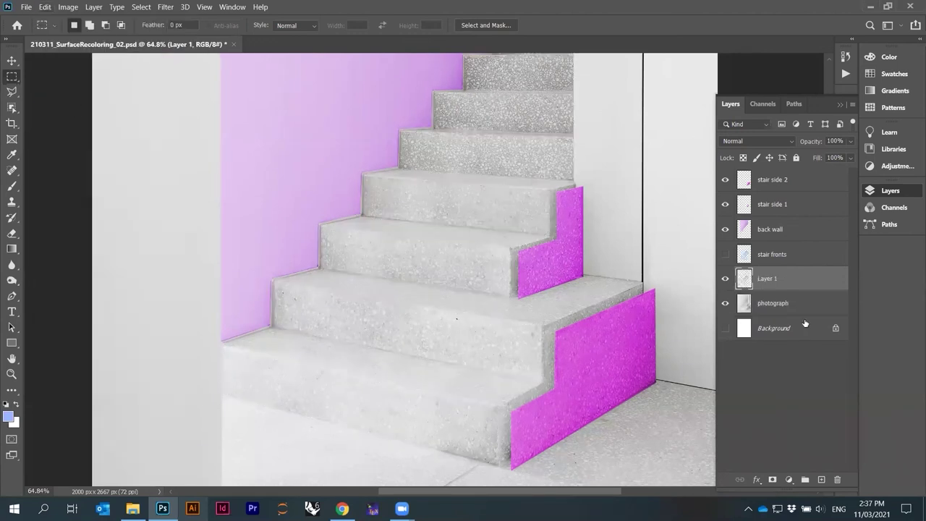
{"action": "left_click", "coordinate": [725, 304]}
{"action": "scroll", "coordinate": [533, 305], "scroll_direction": "down", "scroll_amount": 2}
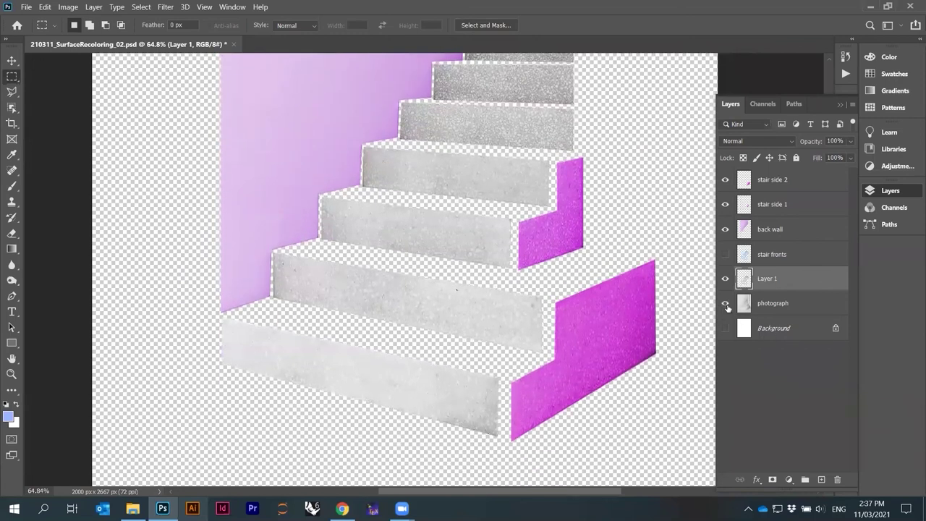
{"action": "left_click", "coordinate": [725, 303]}
- Rename the newly pasted layer as "stair fronts" and add a Hue/Saturation adjustment layer above it
{"action": "double_click", "coordinate": [766, 279]}
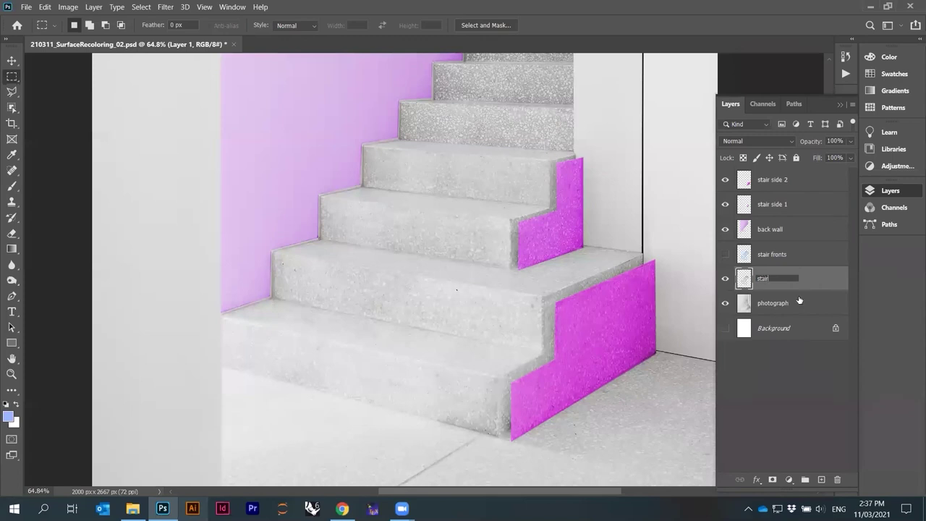
{"action": "type", "text": "stair flonts"}
{"action": "key", "text": "Return"}
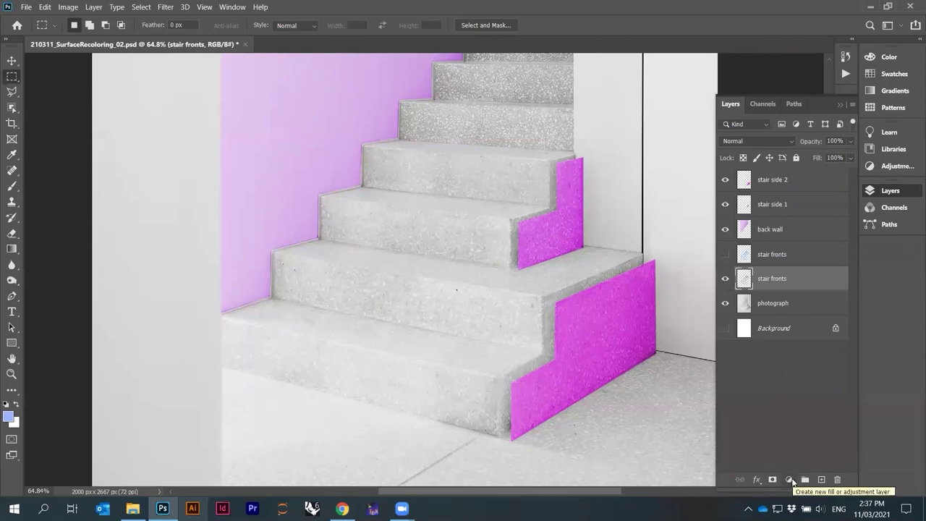
{"action": "left_click", "coordinate": [791, 480]}
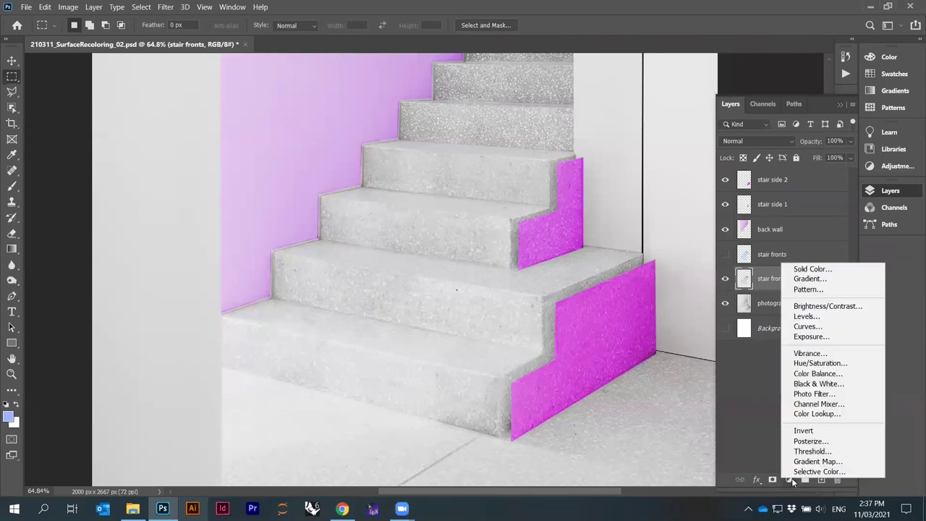
{"action": "left_click", "coordinate": [820, 364]}
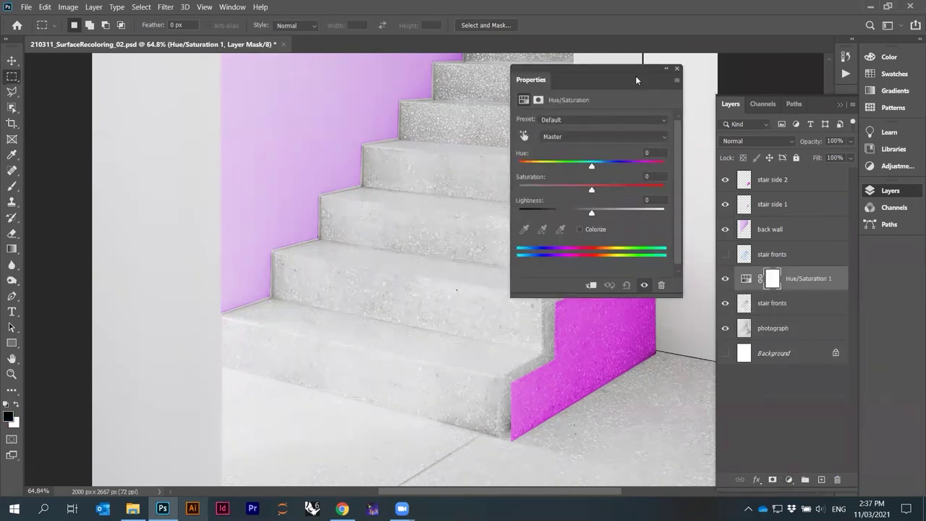
- Reopen the Hue/Saturation adjustment layer's settings and clip it to the stair fronts layer directly below
{"action": "left_click_drag", "start_coordinate": [625, 74], "coordinate": [600, 116]}
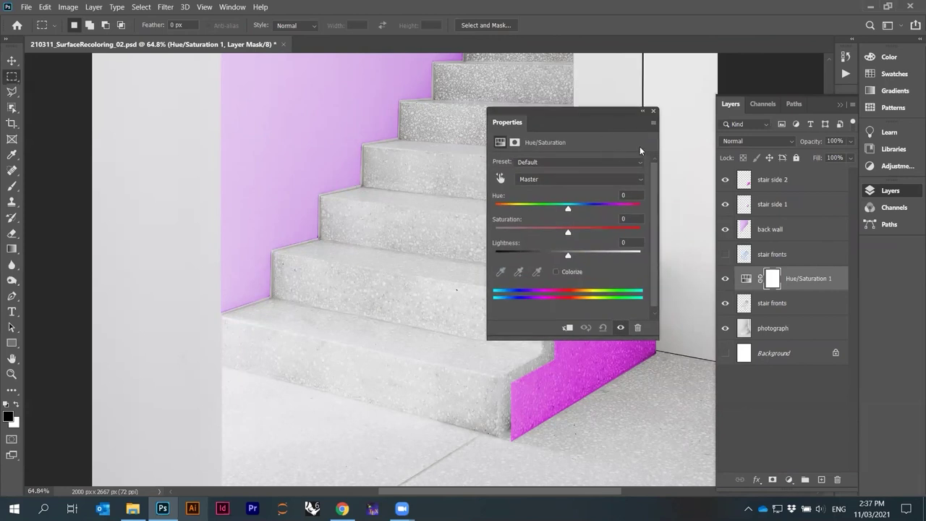
{"action": "left_click", "coordinate": [654, 112]}
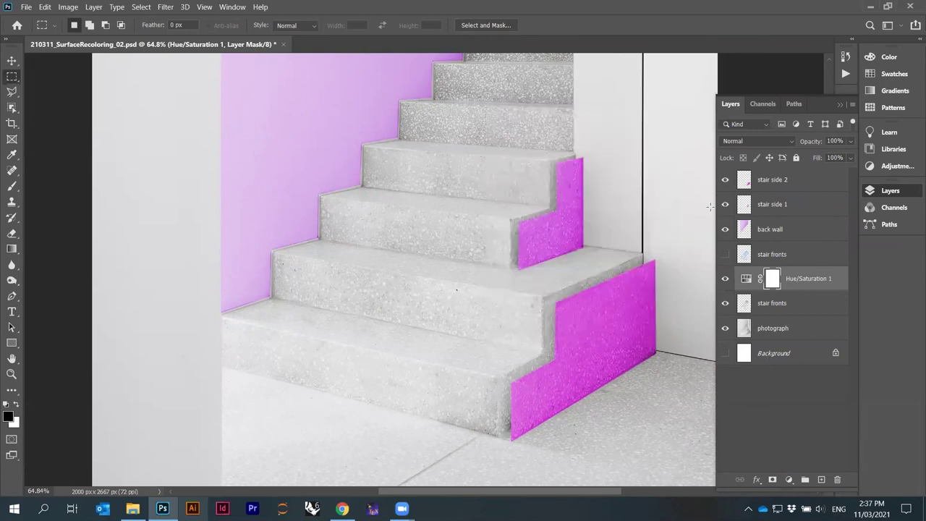
{"action": "double_click", "coordinate": [748, 279]}
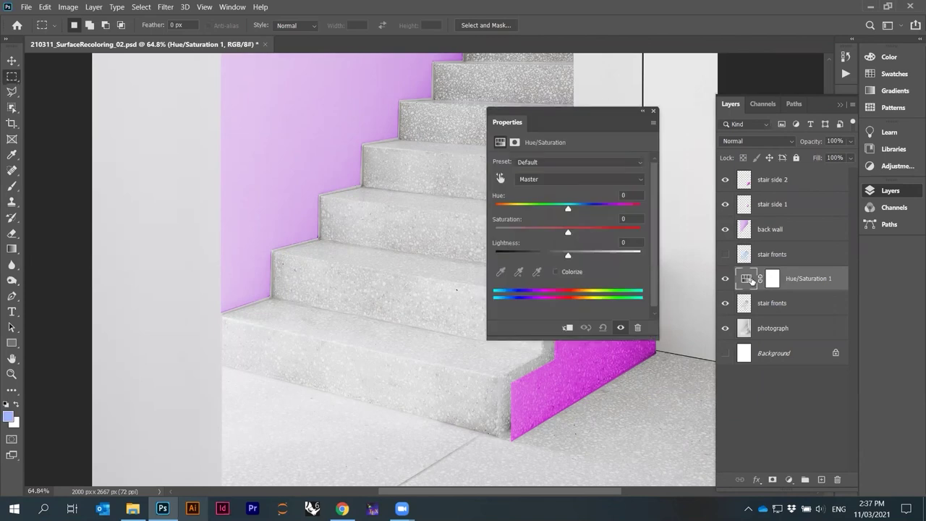
{"action": "left_click_drag", "start_coordinate": [582, 111], "coordinate": [624, 81]}
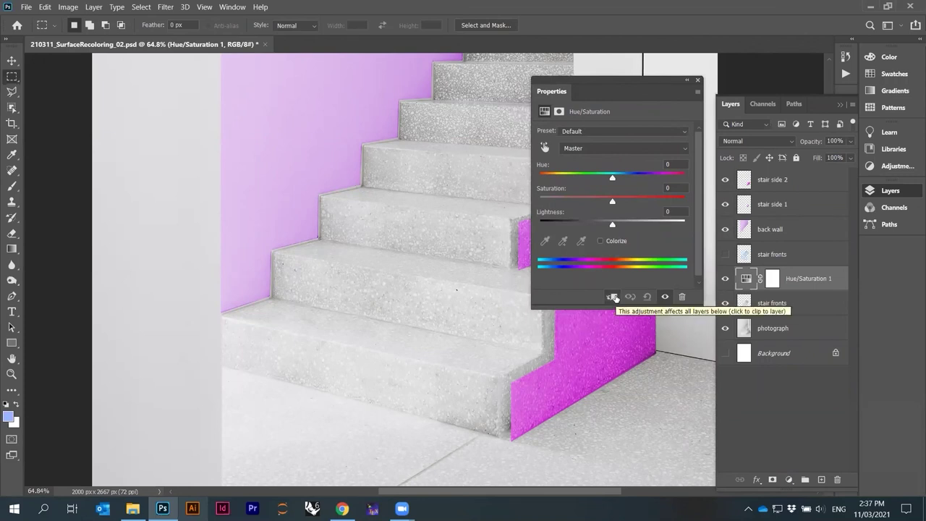
{"action": "left_click", "coordinate": [613, 297]}
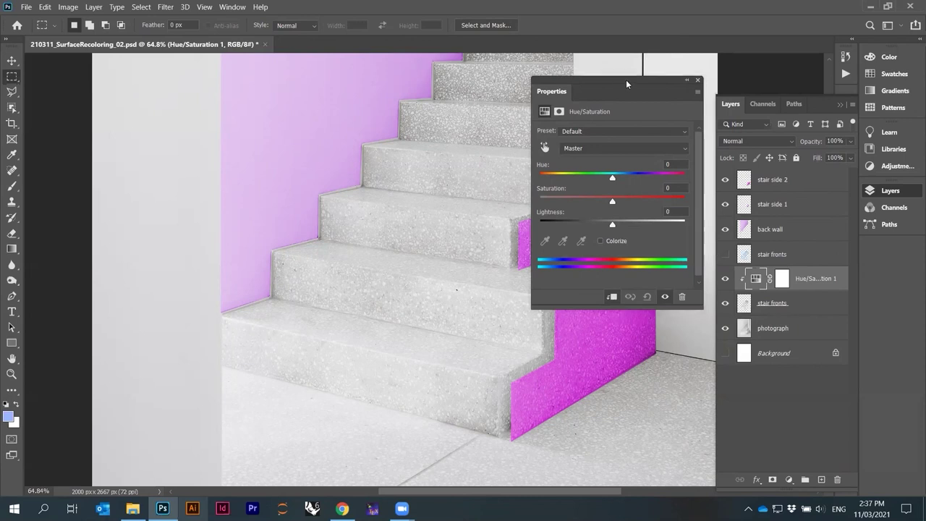
- Colorize the stair fronts pink in the Hue/Saturation adjustment with hue 323, increased saturation and lightness -2, and deselect the layer
{"action": "left_click_drag", "start_coordinate": [626, 79], "coordinate": [647, 74]}
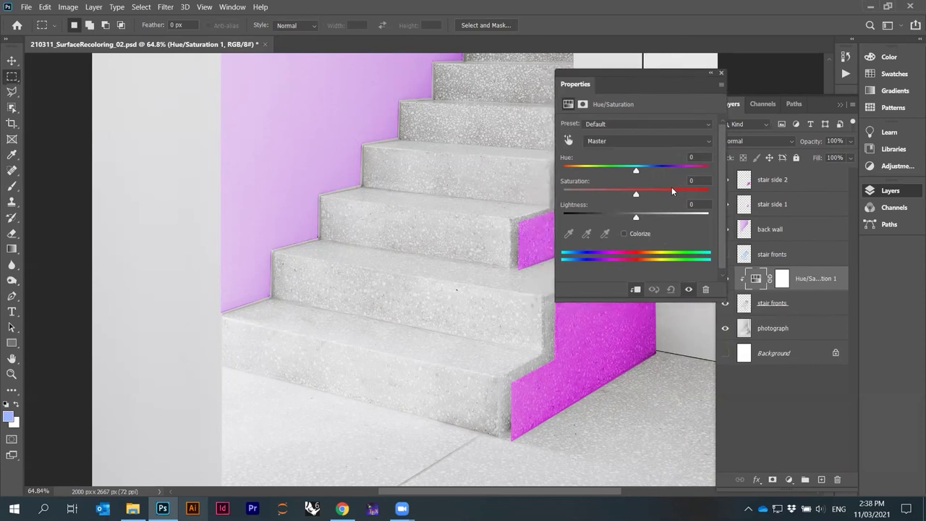
{"action": "left_click_drag", "start_coordinate": [601, 72], "coordinate": [598, 75]}
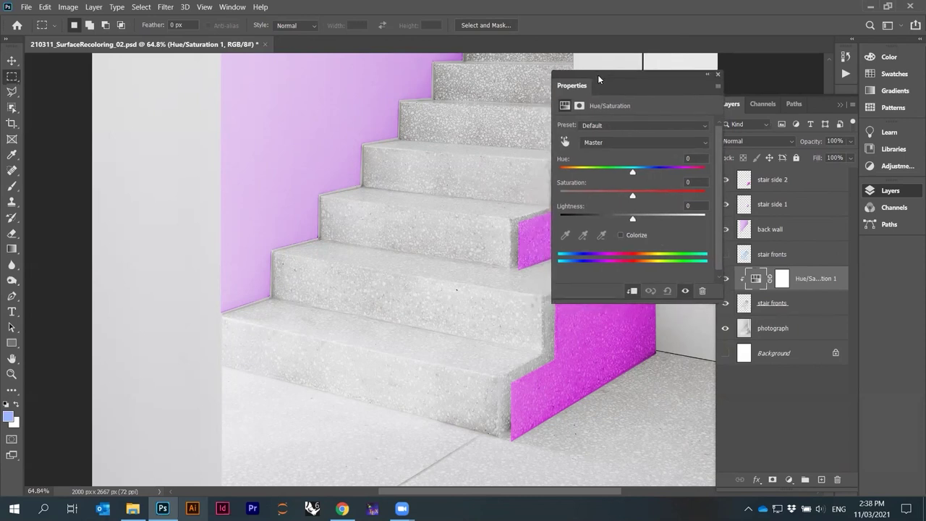
{"action": "left_click", "coordinate": [624, 235]}
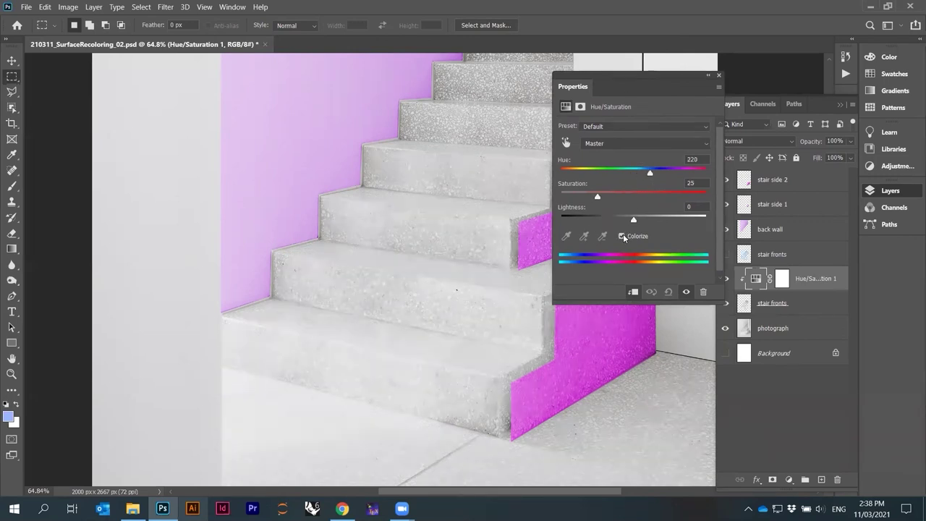
{"action": "left_click_drag", "start_coordinate": [676, 173], "coordinate": [679, 176]}
{"action": "left_click_drag", "start_coordinate": [599, 200], "coordinate": [634, 220]}
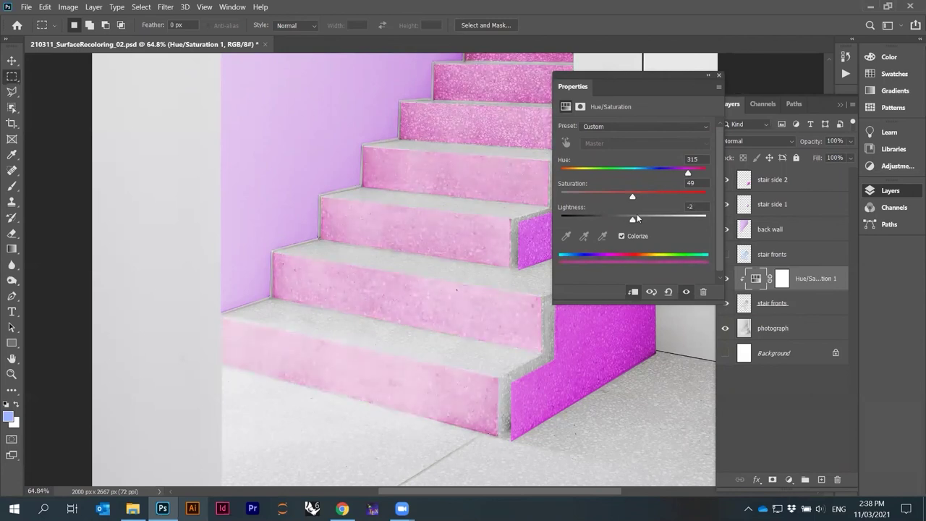
{"action": "left_click_drag", "start_coordinate": [687, 174], "coordinate": [696, 174]}
{"action": "left_click_drag", "start_coordinate": [695, 174], "coordinate": [691, 174]}
{"action": "left_click", "coordinate": [796, 391]}
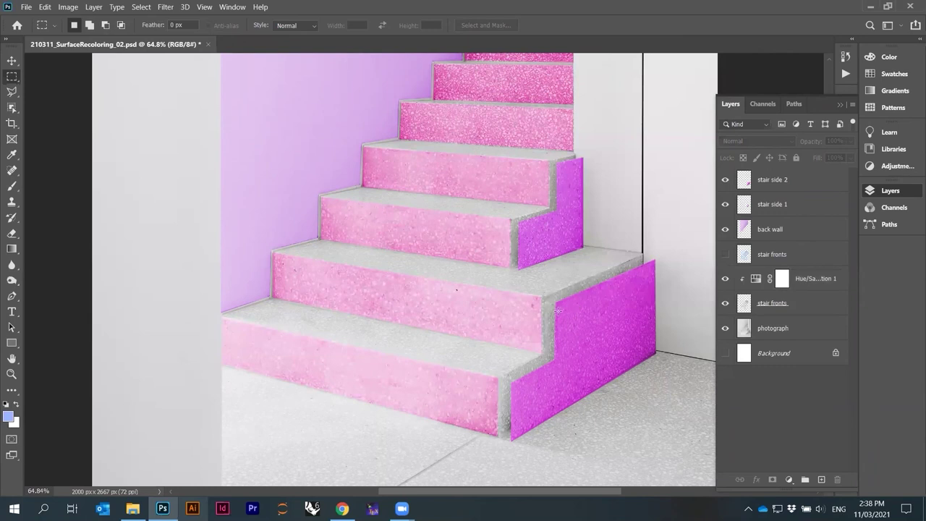
- Recolor the stair fronts blue in the Hue/Saturation adjustment with hue 221, saturation 55 and lightness +8, and save the document
{"action": "scroll", "coordinate": [499, 332], "scroll_direction": "down", "scroll_amount": 2}
{"action": "scroll", "coordinate": [501, 352], "scroll_direction": "up", "scroll_amount": 1}
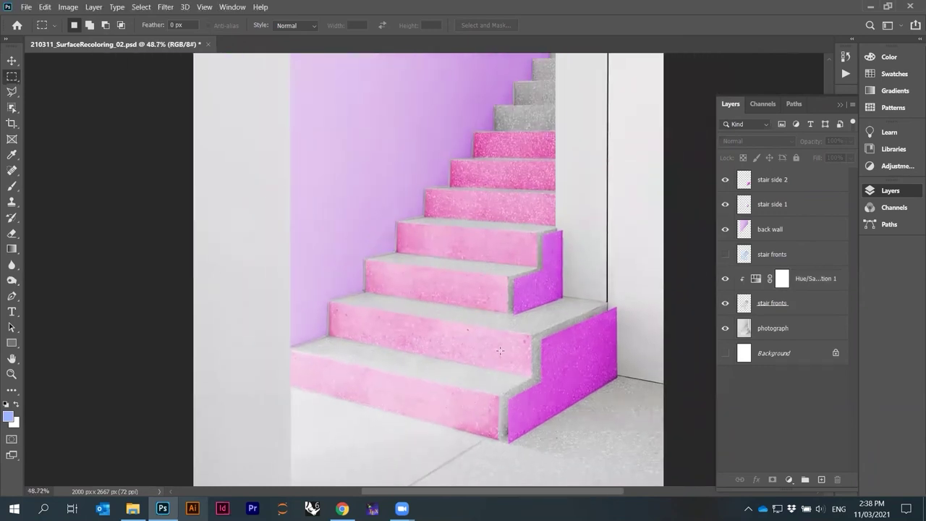
{"action": "scroll", "coordinate": [499, 351], "scroll_direction": "up", "scroll_amount": 2}
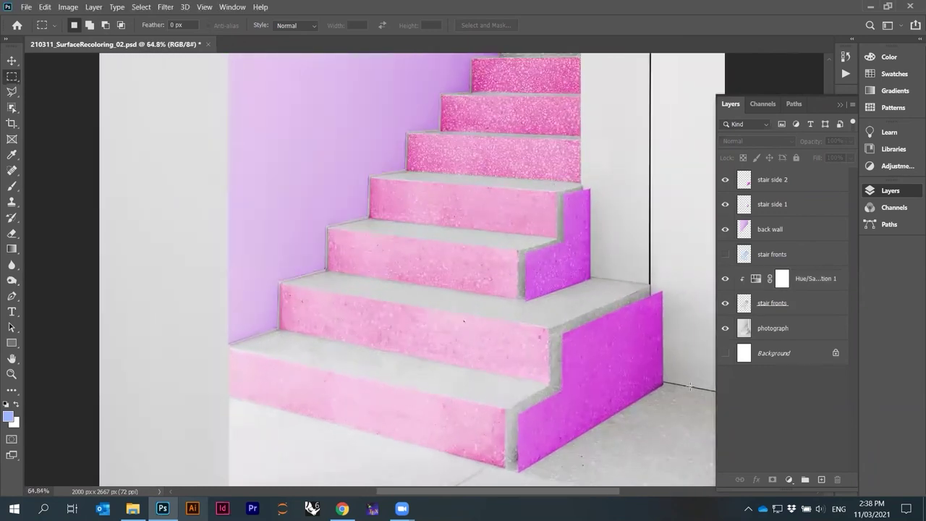
{"action": "left_click", "coordinate": [755, 280]}
{"action": "double_click", "coordinate": [755, 280]}
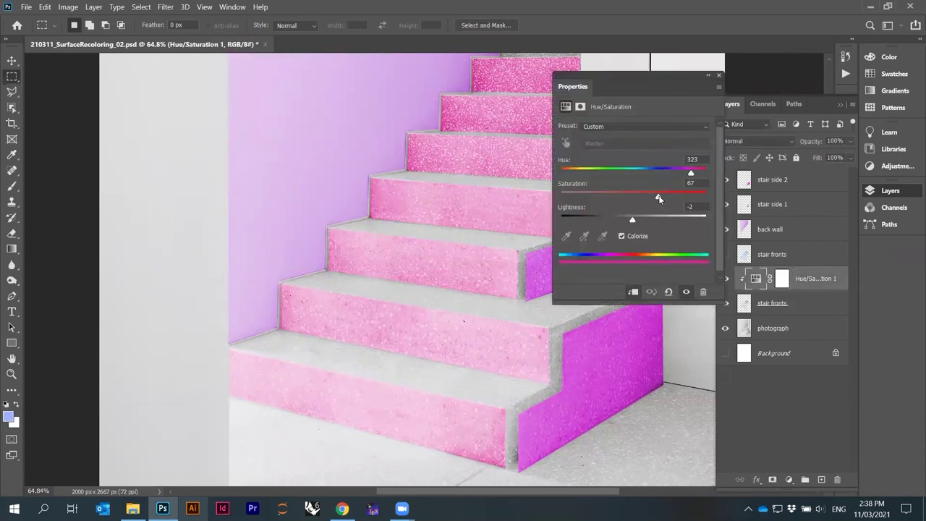
{"action": "left_click_drag", "start_coordinate": [691, 174], "coordinate": [639, 219]}
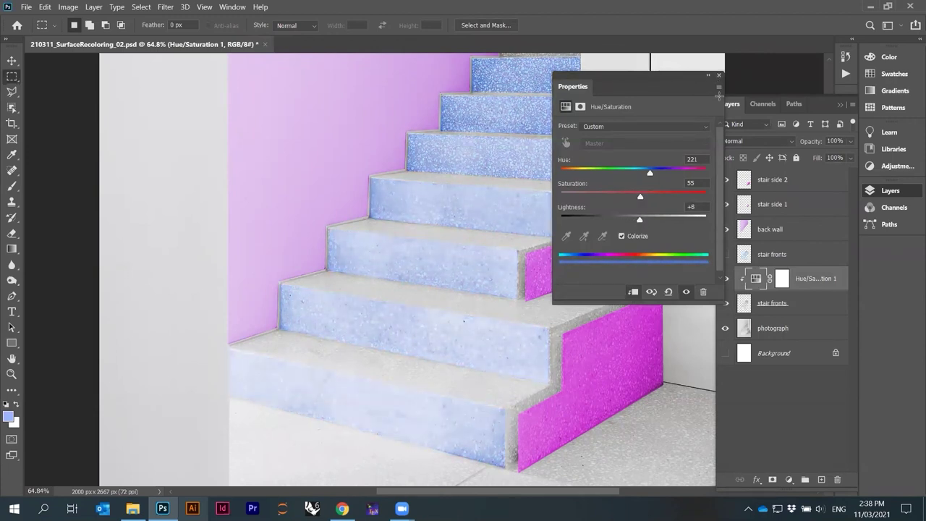
{"action": "left_click", "coordinate": [719, 76]}
{"action": "left_click", "coordinate": [802, 398]}
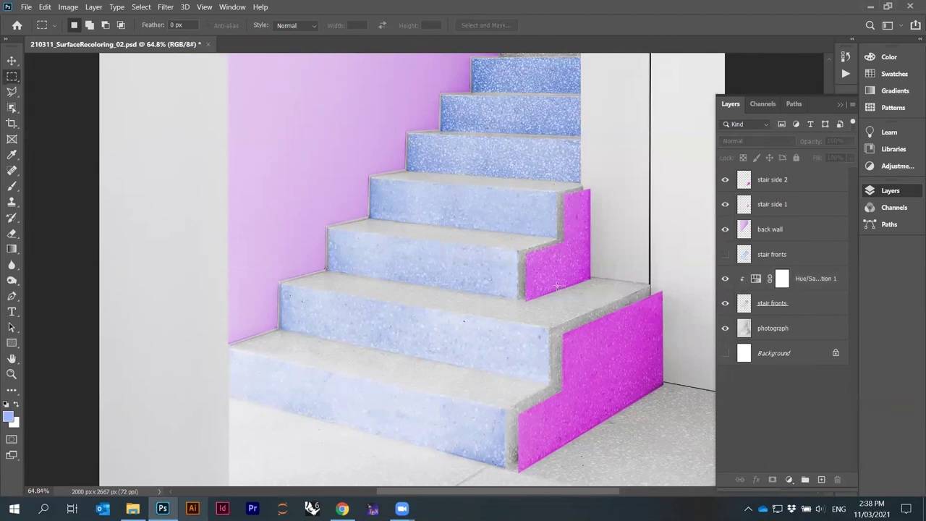
{"action": "scroll", "coordinate": [529, 274], "scroll_direction": "down", "scroll_amount": 5}
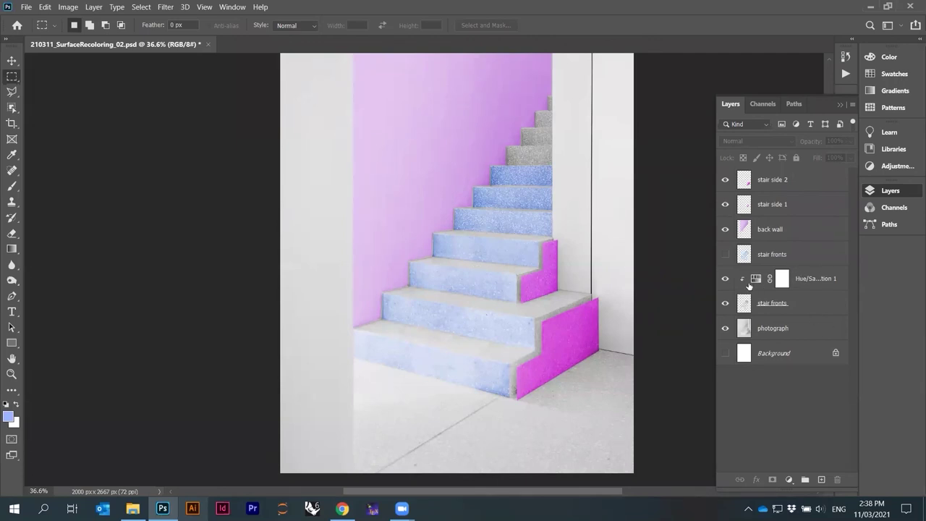
{"action": "key", "text": "ctrl+s"}
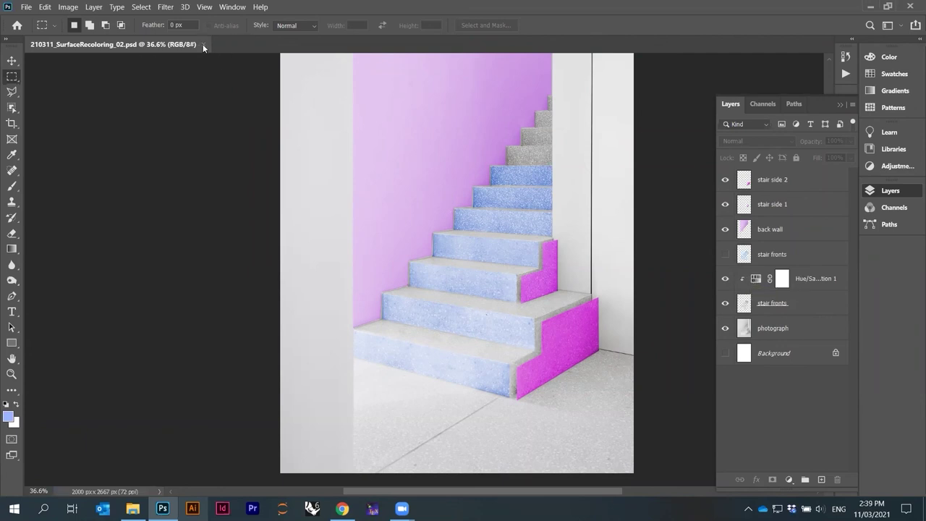